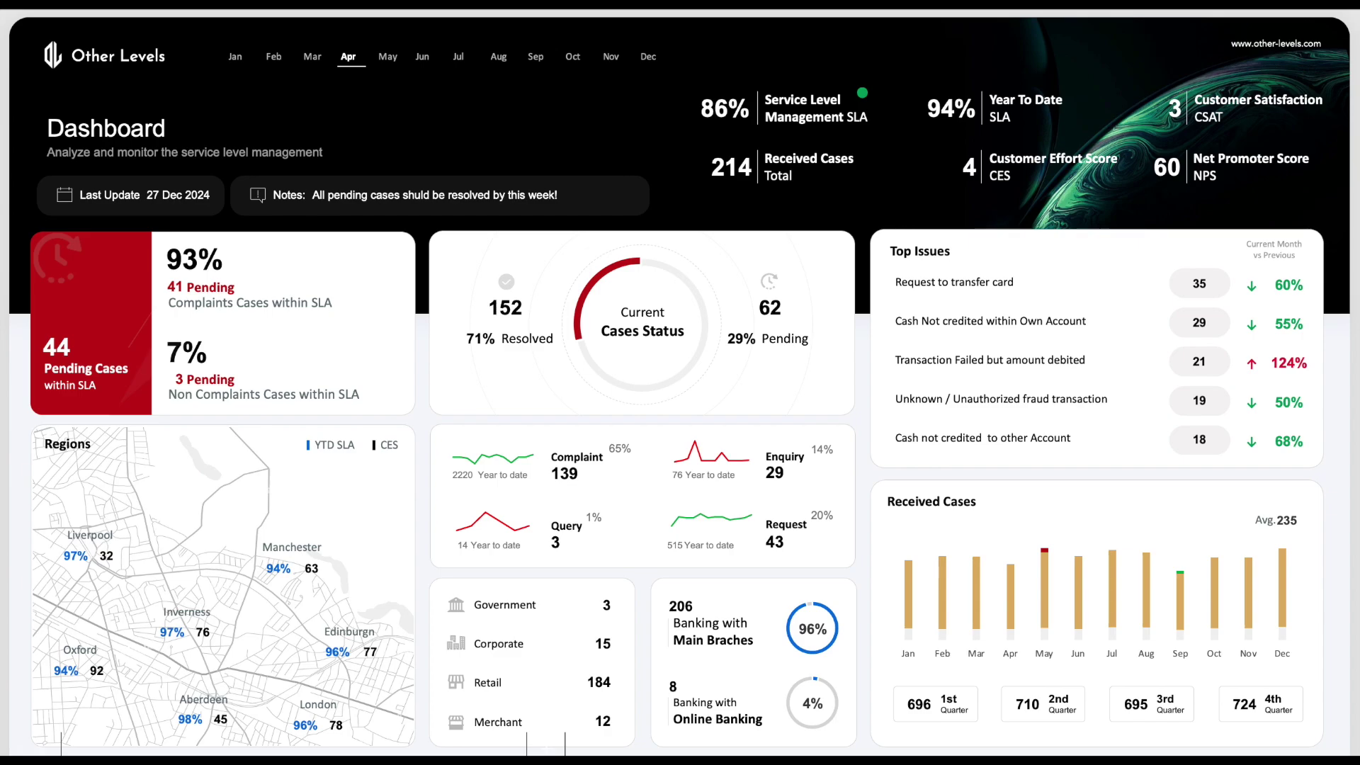
# Step the dashboard through May, June, July, March and February, ending on March.
pyautogui.click(391, 61)
pyautogui.click(424, 58)
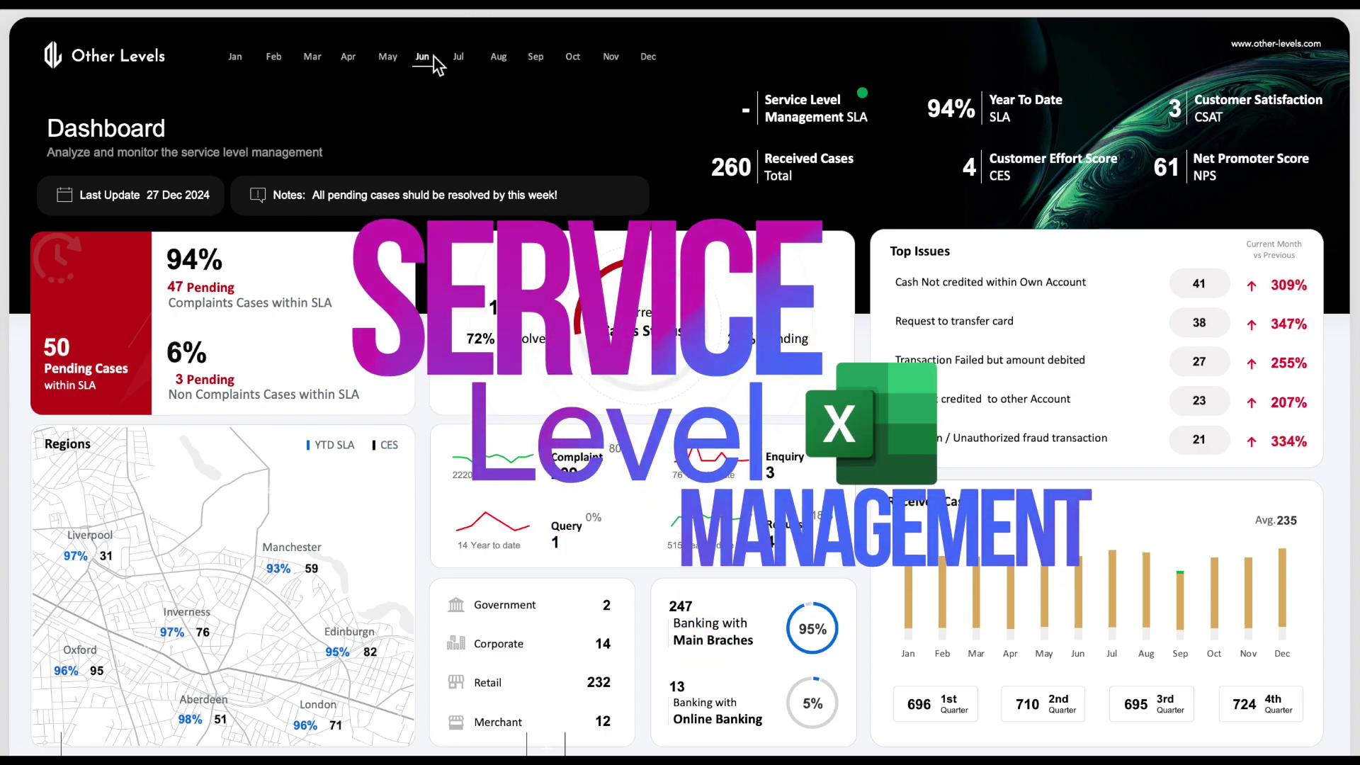
pyautogui.click(464, 60)
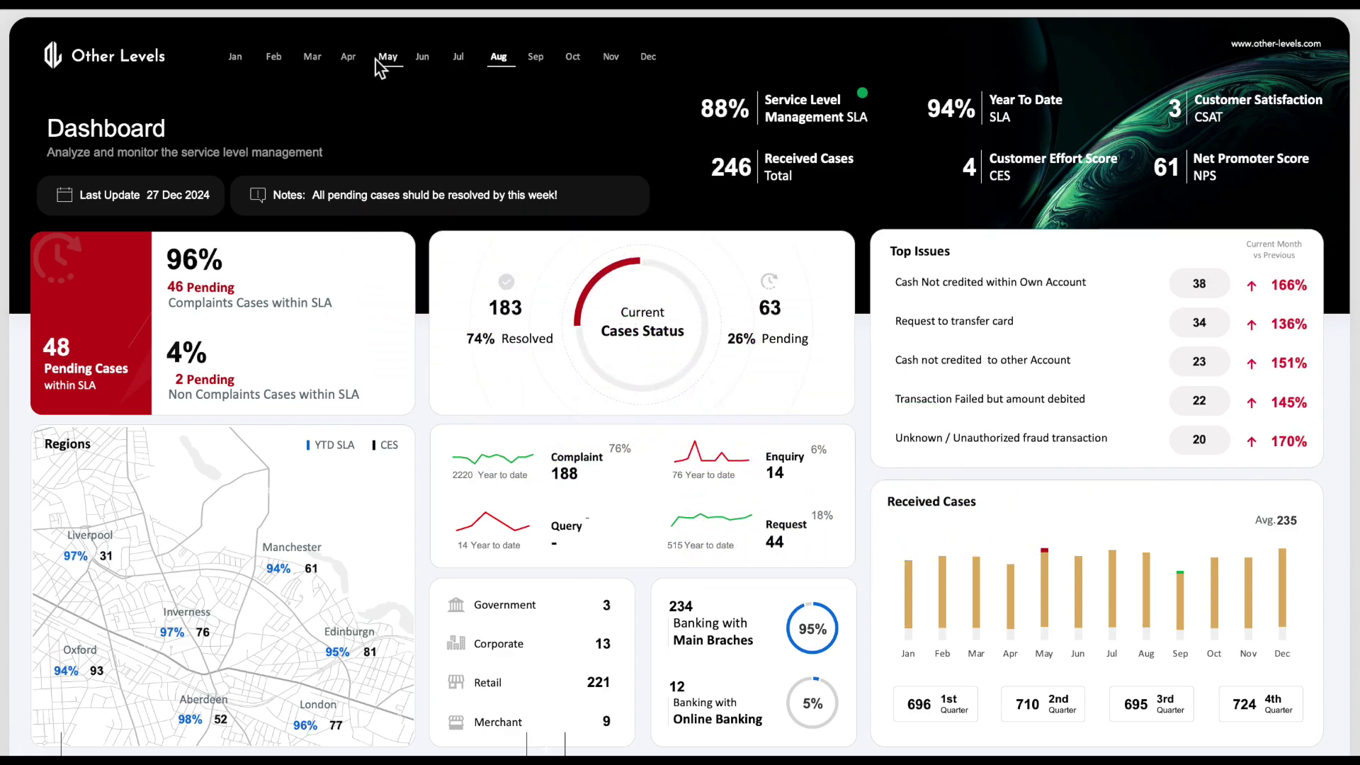
pyautogui.click(313, 58)
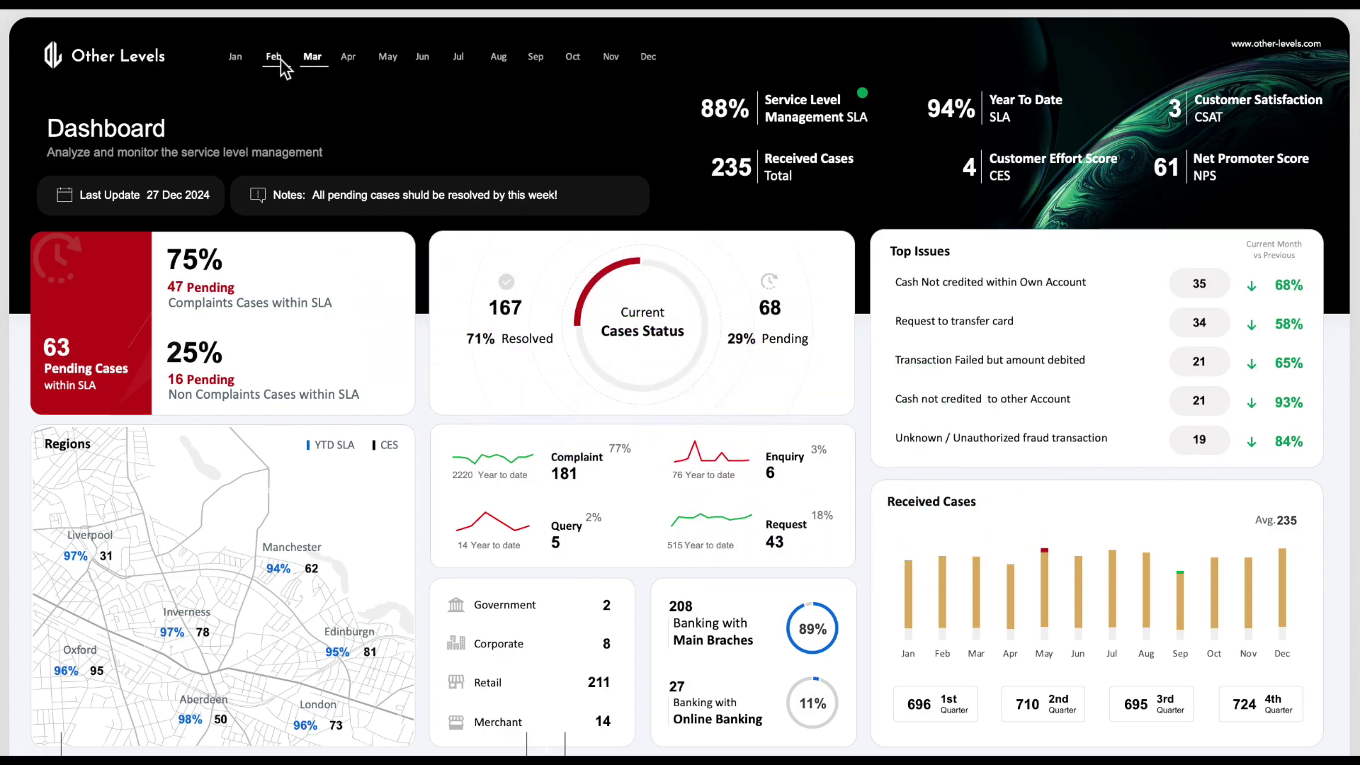
pyautogui.click(276, 59)
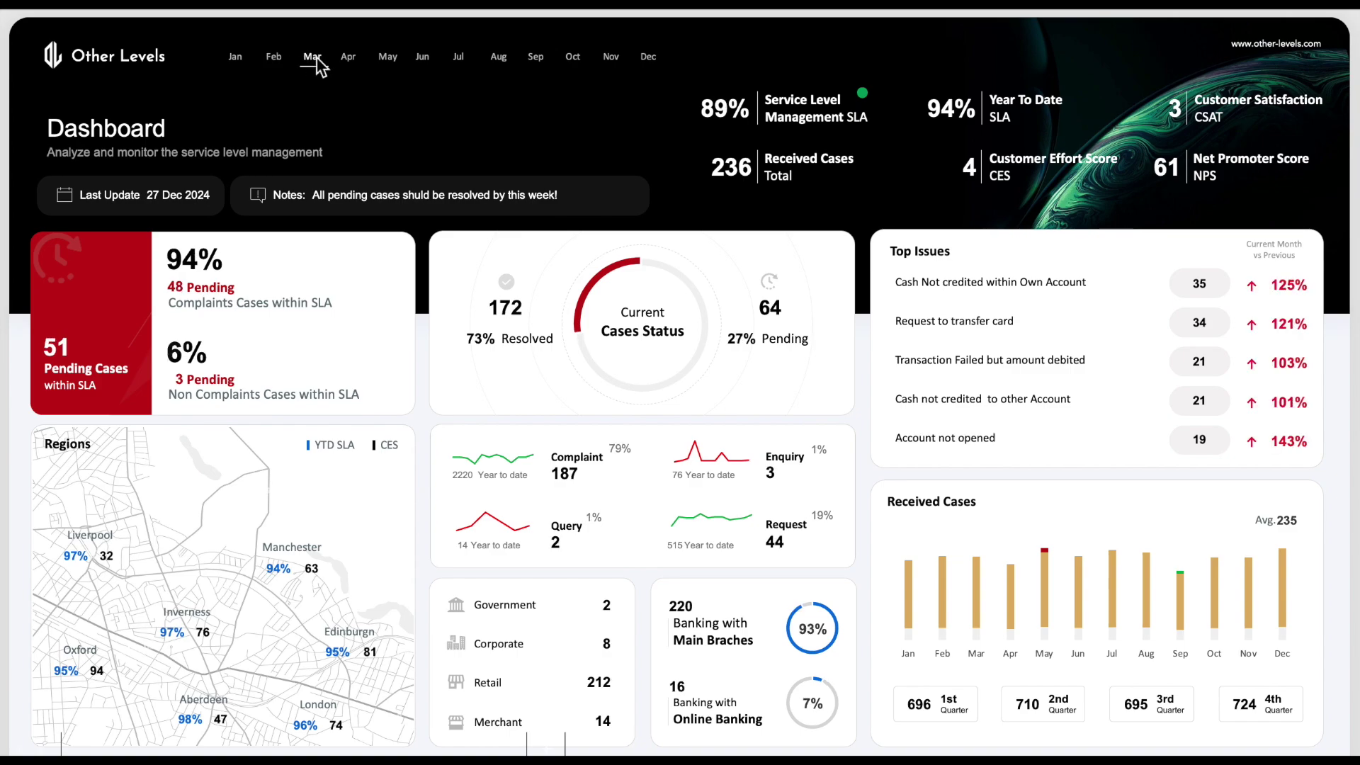
pyautogui.click(316, 61)
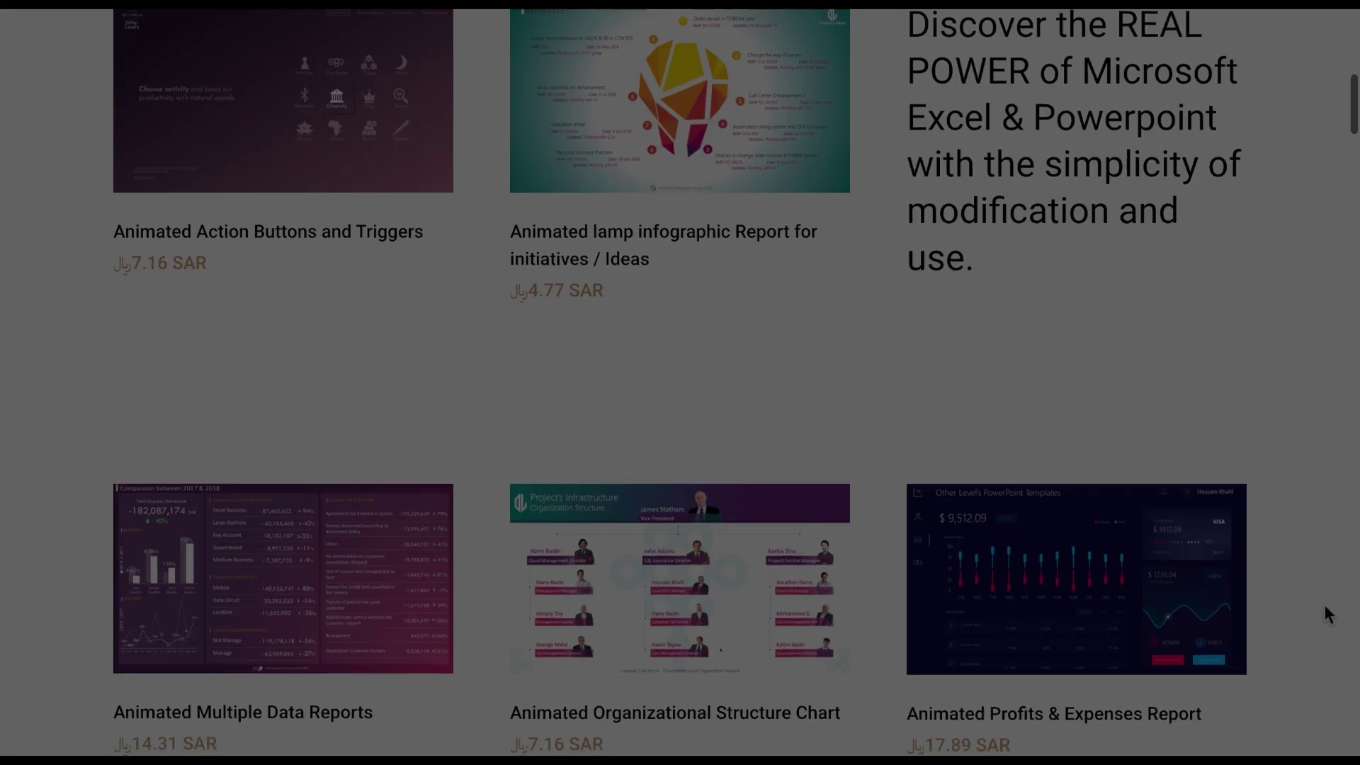
# Scroll down the Other-Levels catalogue of dashboard and report templates.
pyautogui.scroll(-5, 1324, 605)
pyautogui.scroll(-15, 1322, 603)
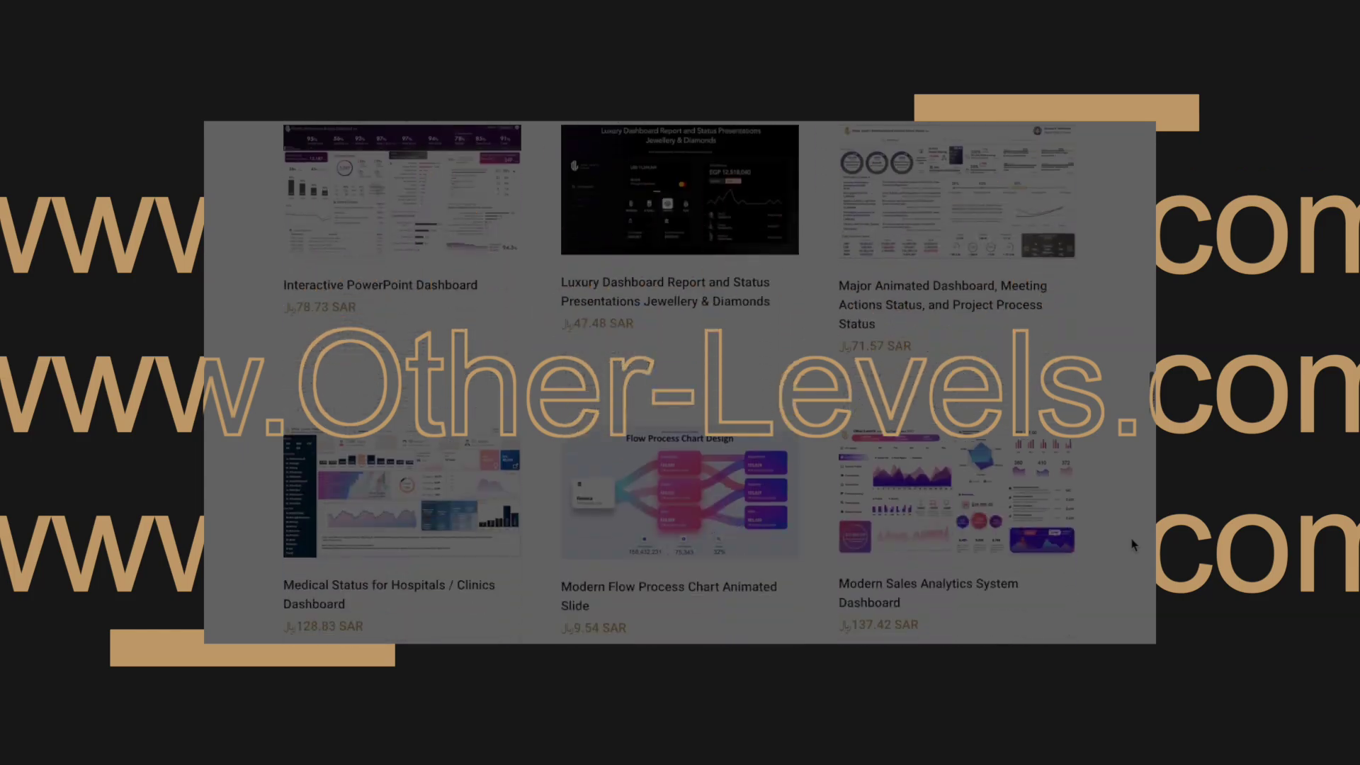
pyautogui.scroll(-5, 1133, 545)
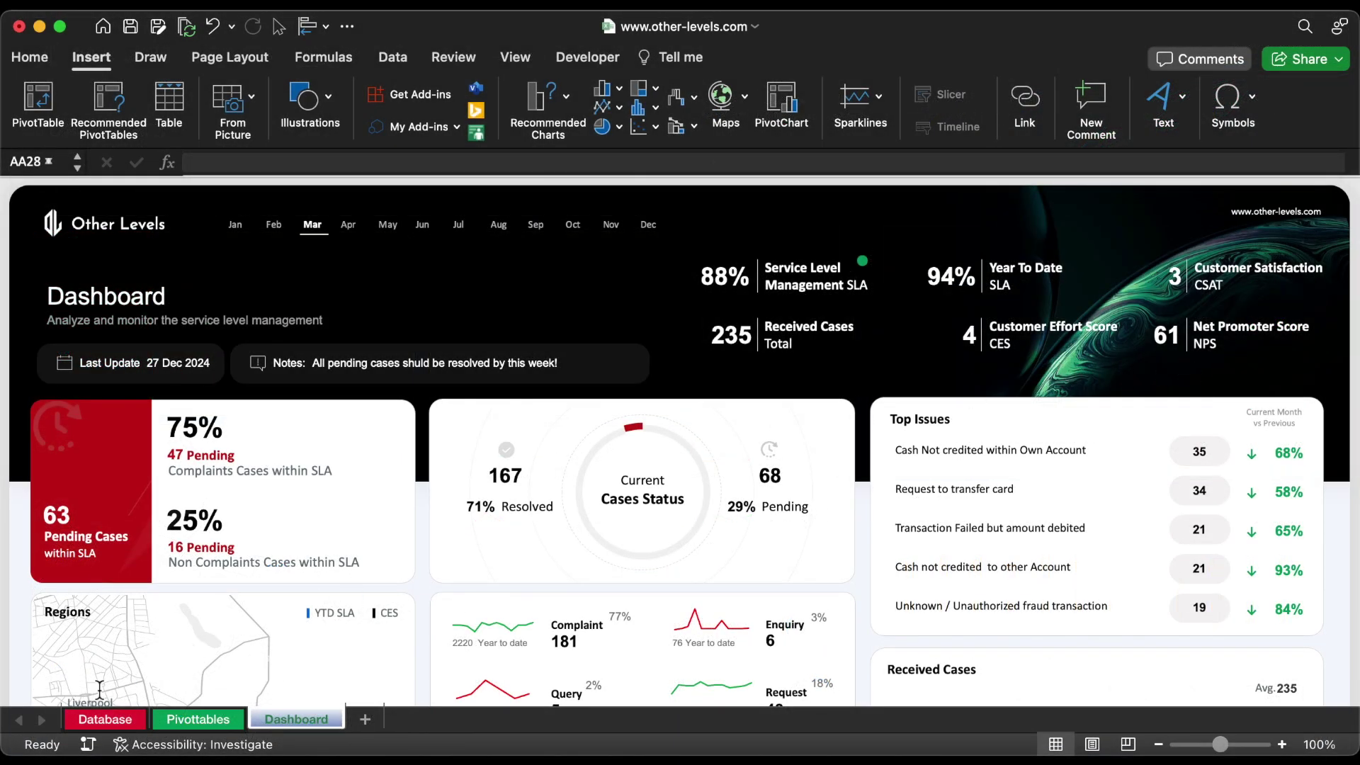
# Create a PivotTable from the Database table at Pivottables!$B$37.
pyautogui.click(105, 719)
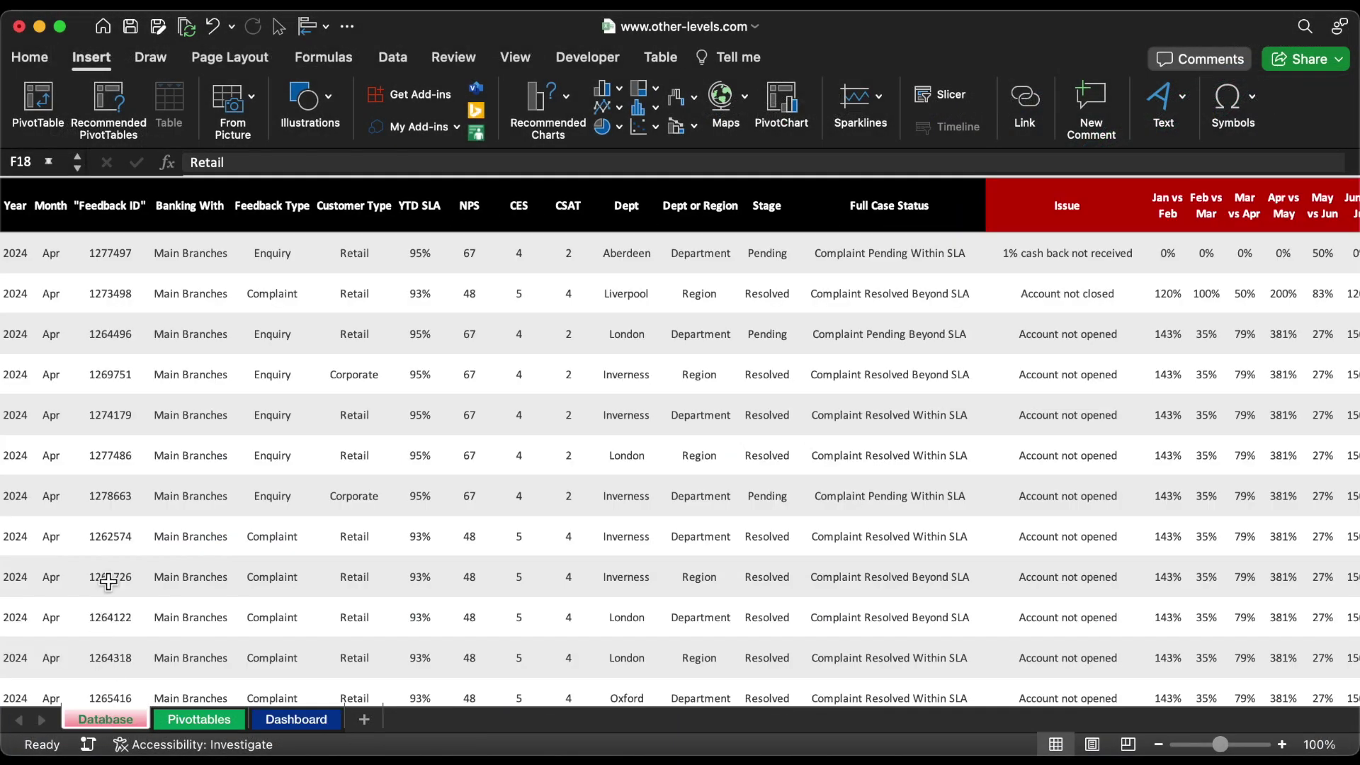
pyautogui.click(123, 206)
pyautogui.click(417, 212)
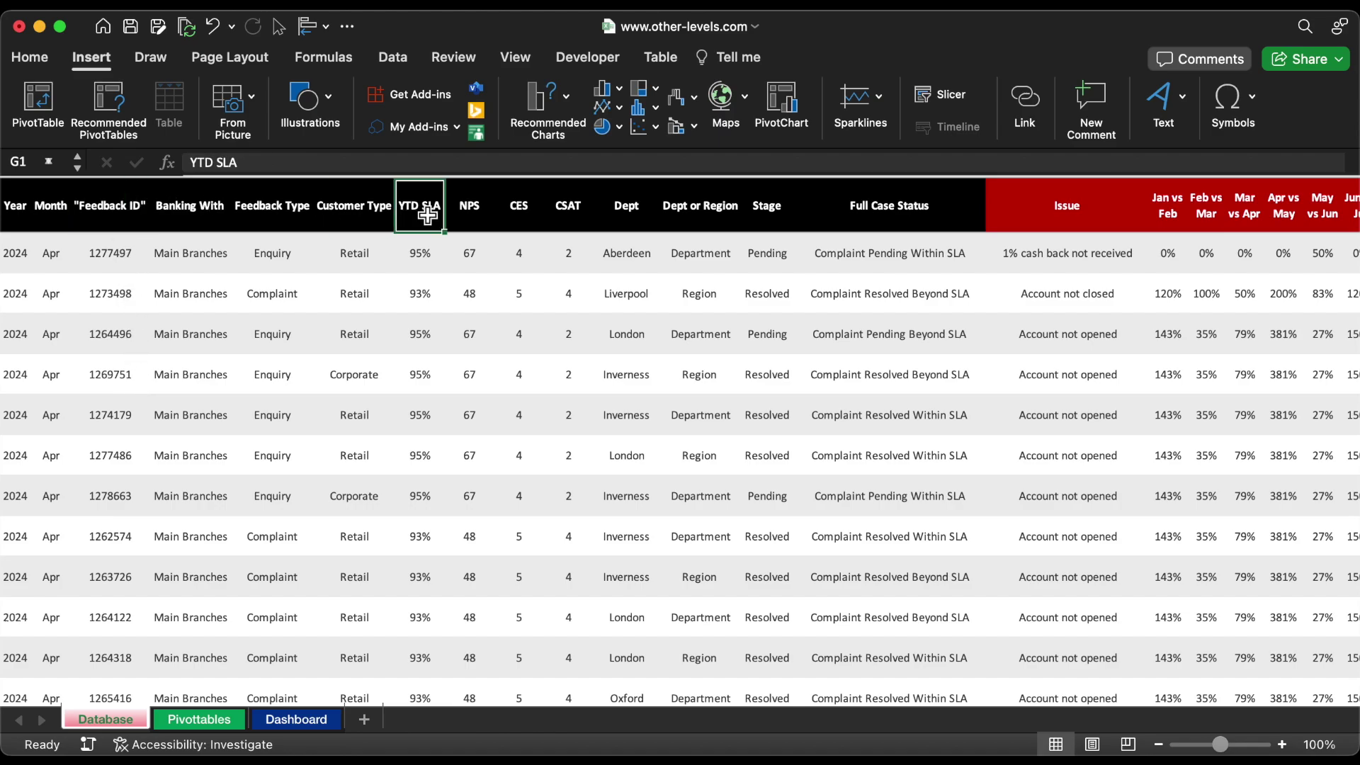
pyautogui.click(473, 212)
pyautogui.click(570, 213)
pyautogui.click(42, 113)
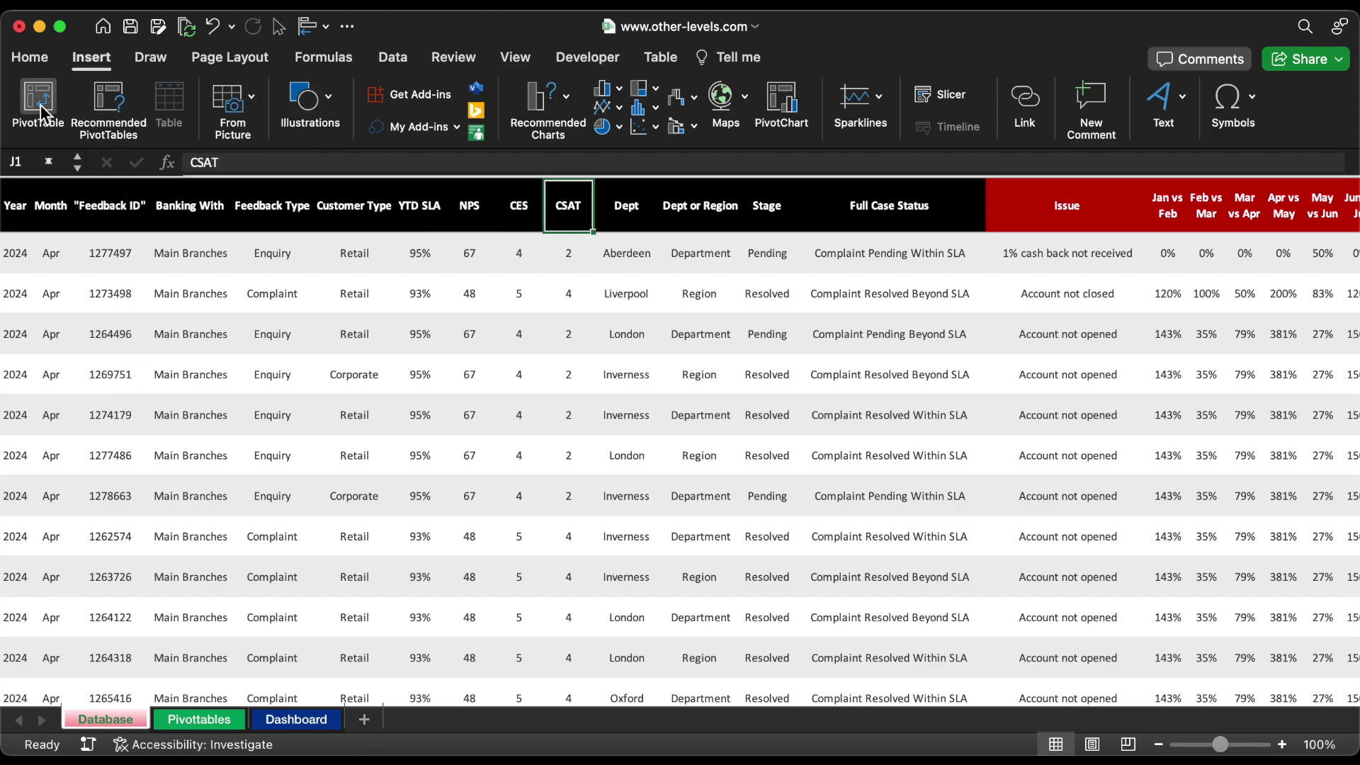
pyautogui.click(541, 386)
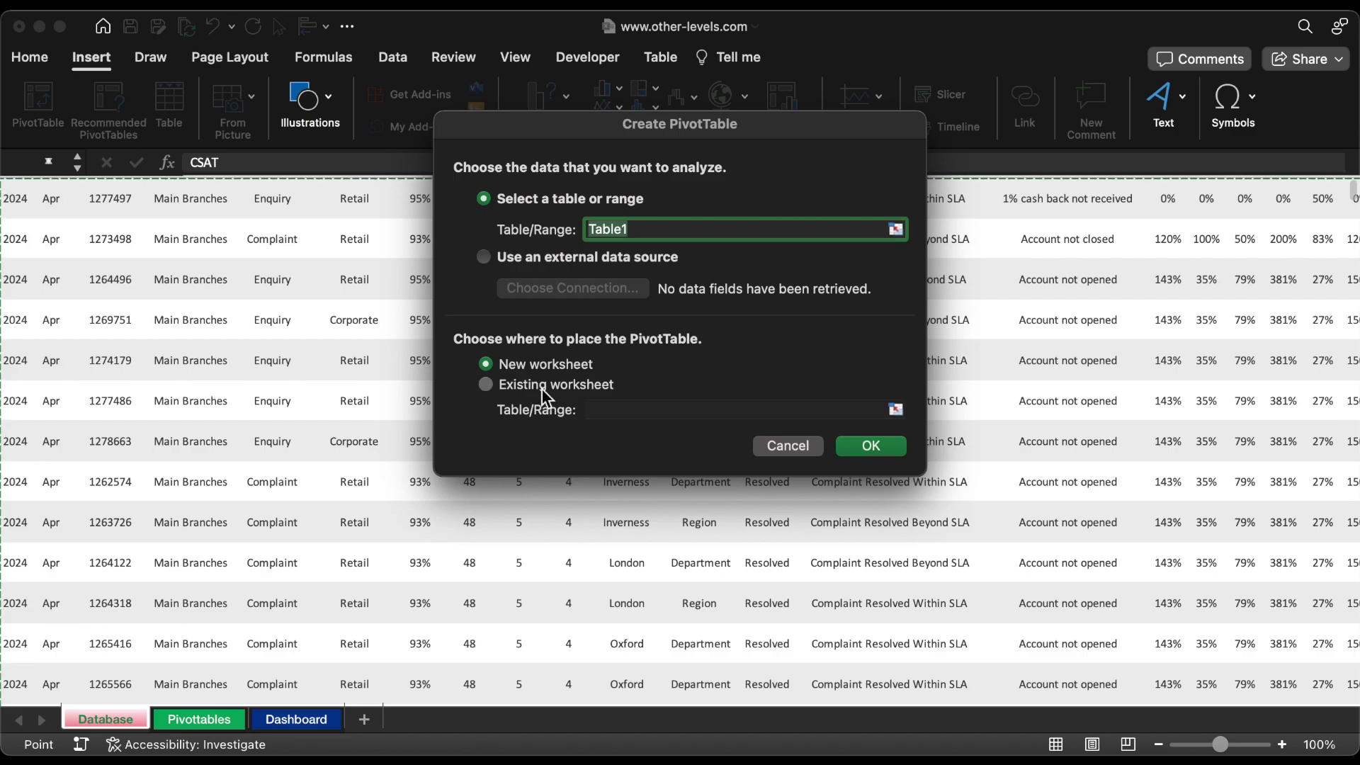
pyautogui.click(896, 409)
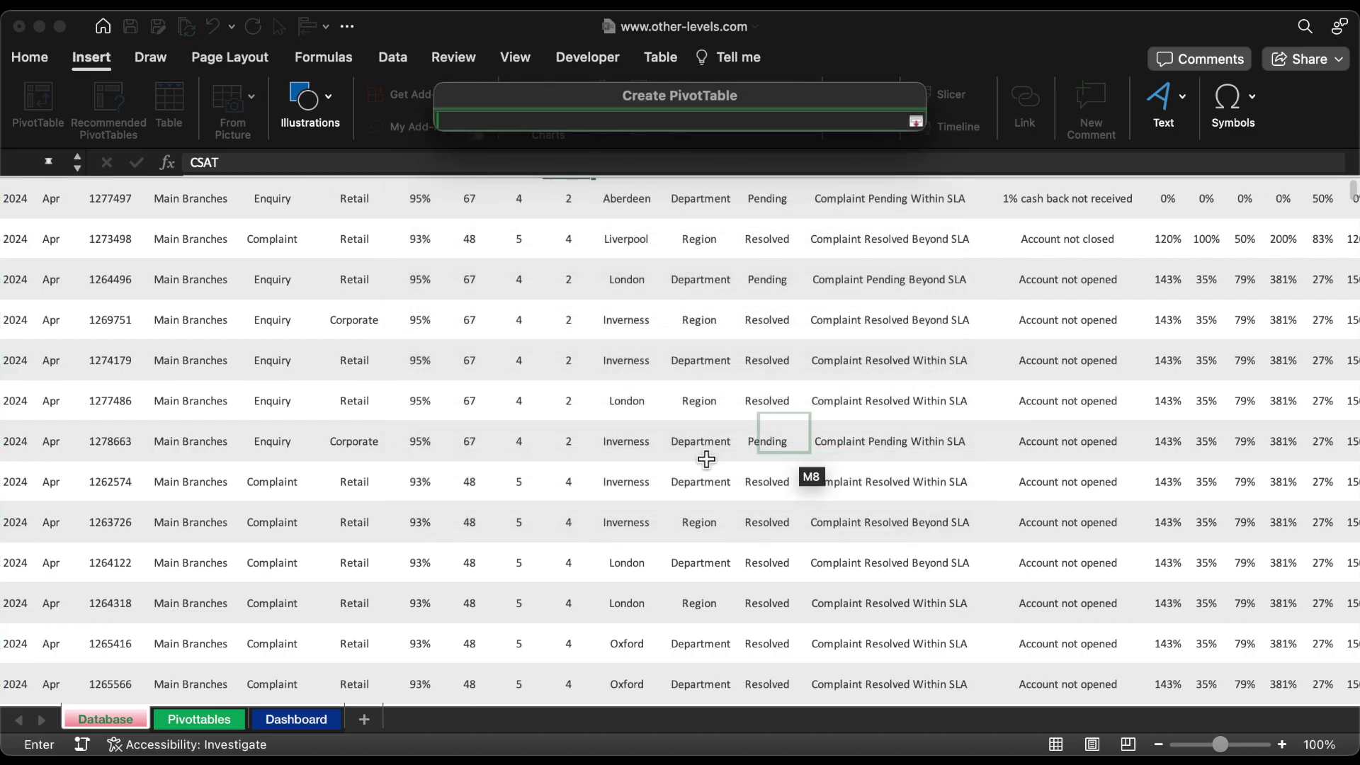
pyautogui.click(220, 720)
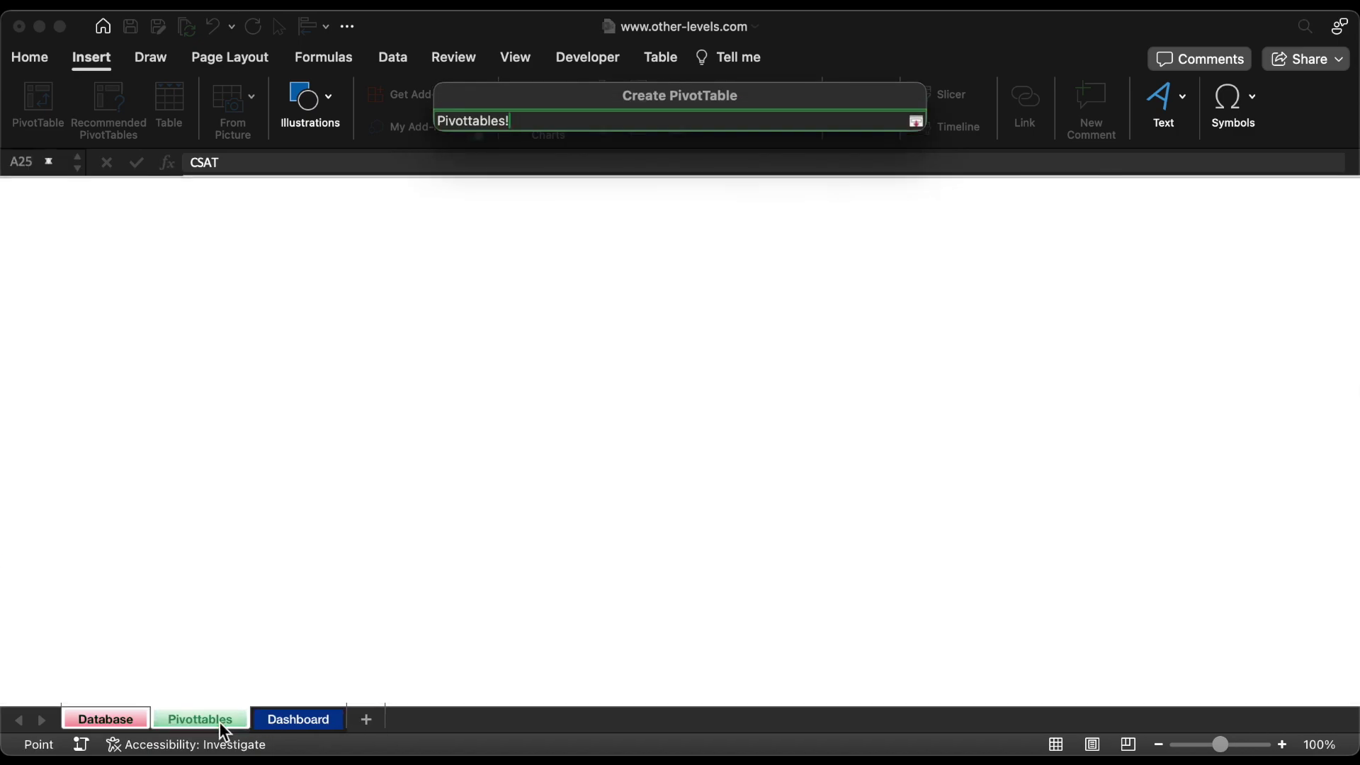
pyautogui.click(106, 382)
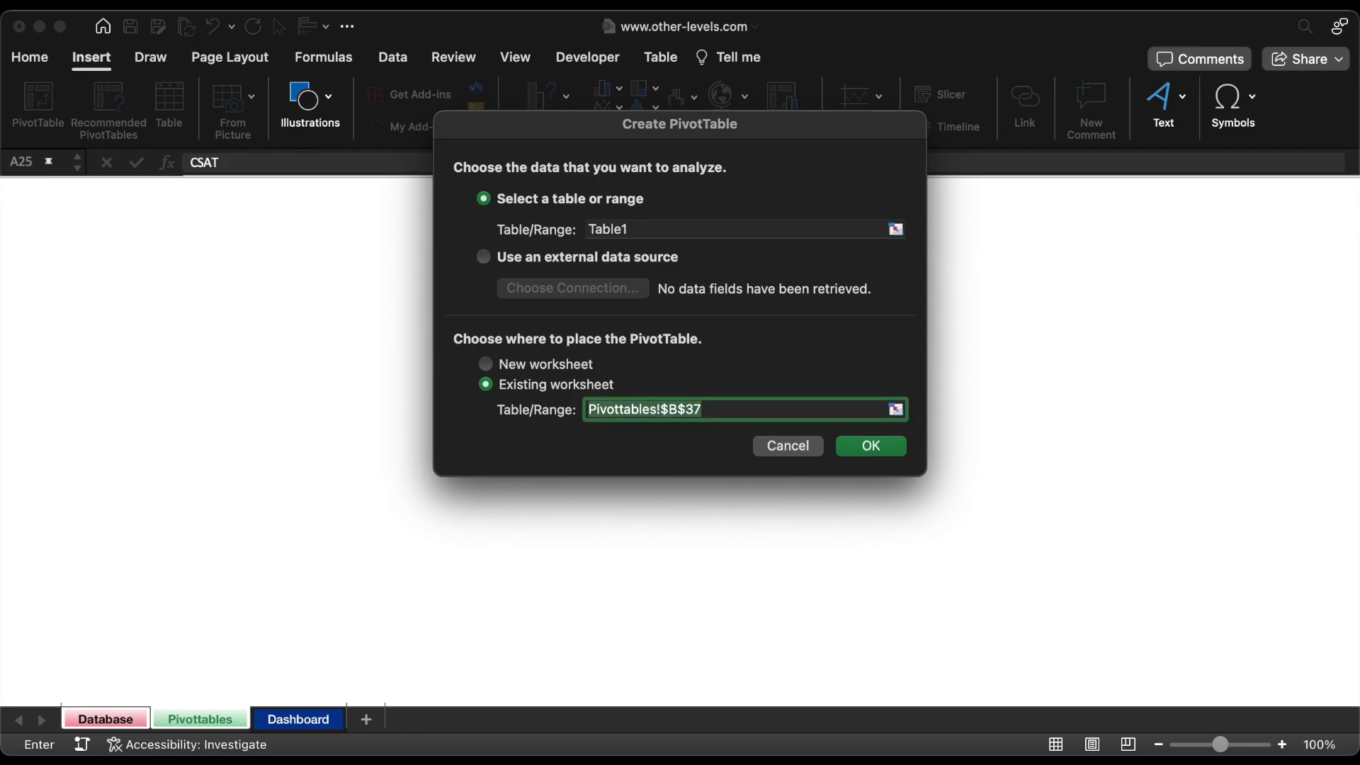
pyautogui.press('Return')
# Add Feedback ID to Values summarized as Count, giving 235.
pyautogui.moveTo(1134, 319); pyautogui.dragTo(1281, 599)
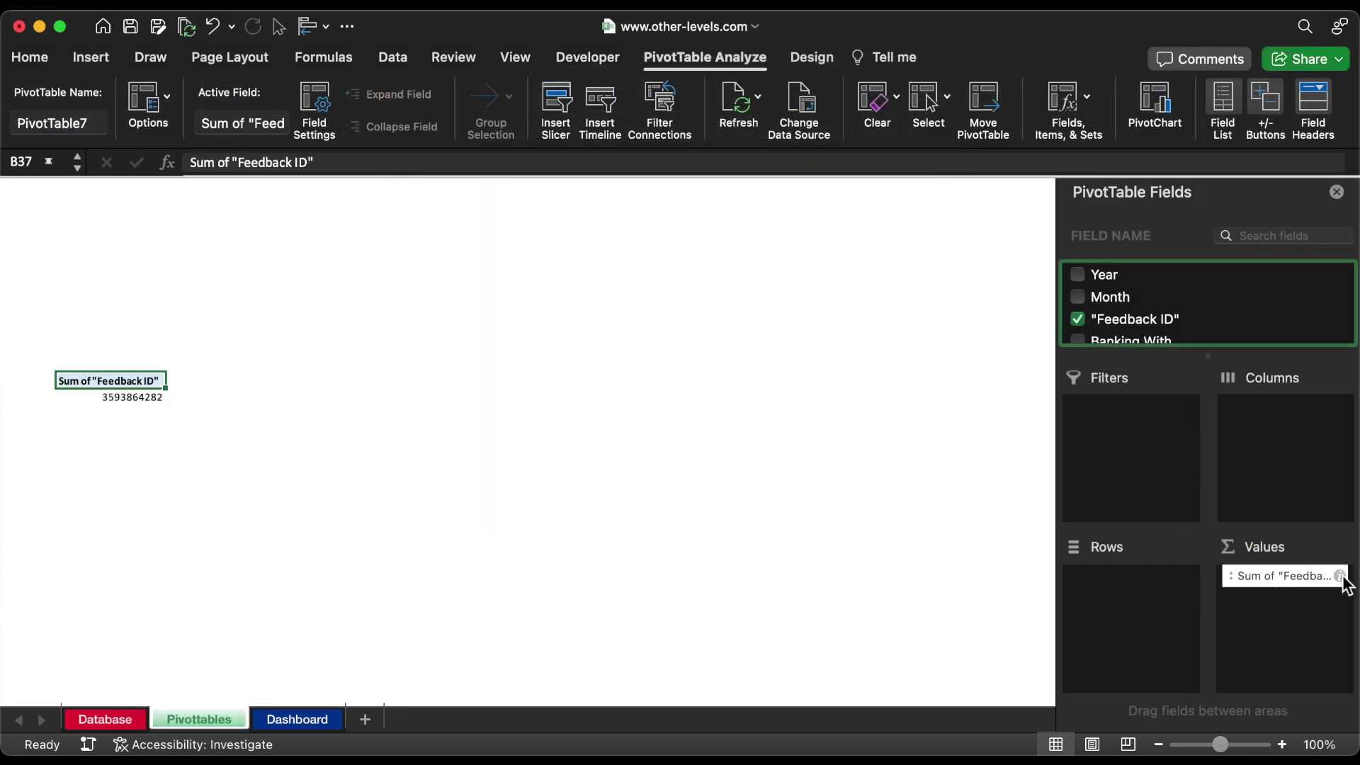
pyautogui.click(1339, 576)
pyautogui.click(571, 279)
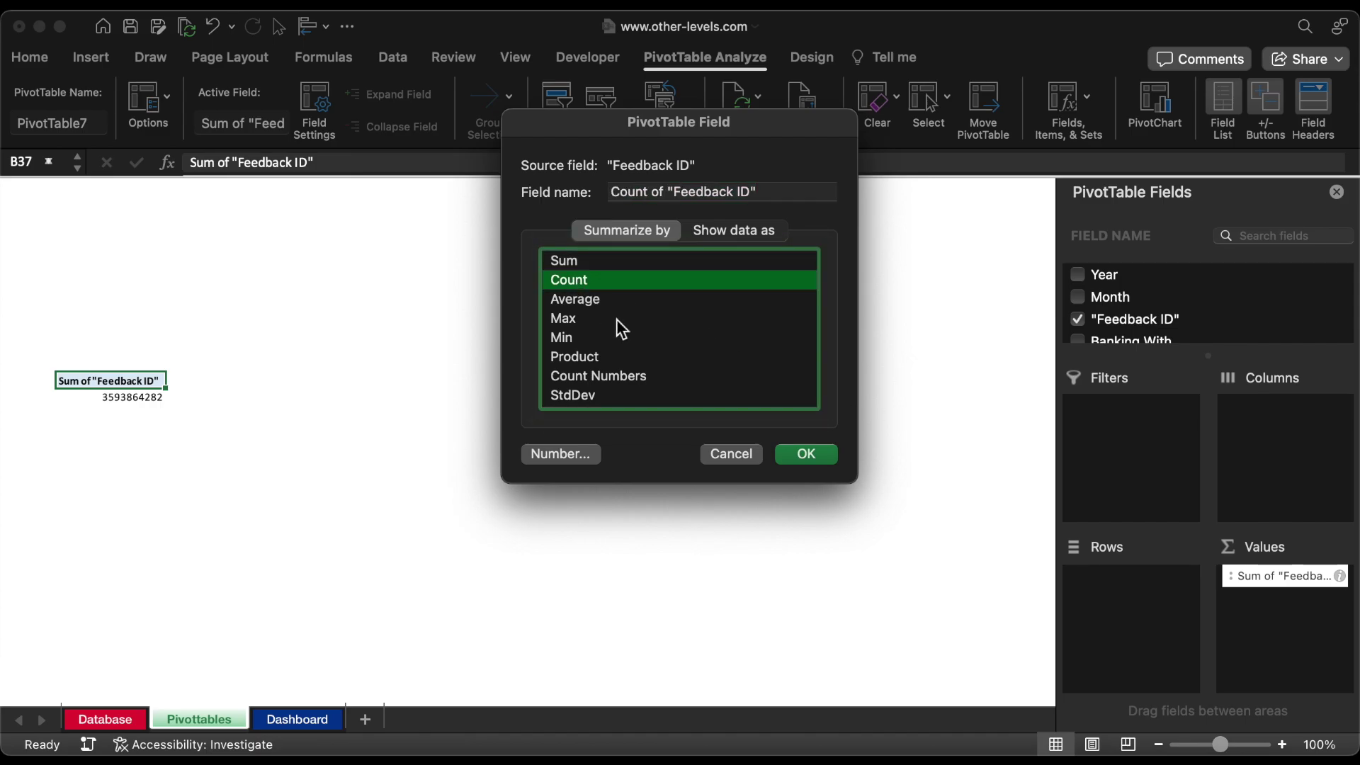
pyautogui.click(805, 453)
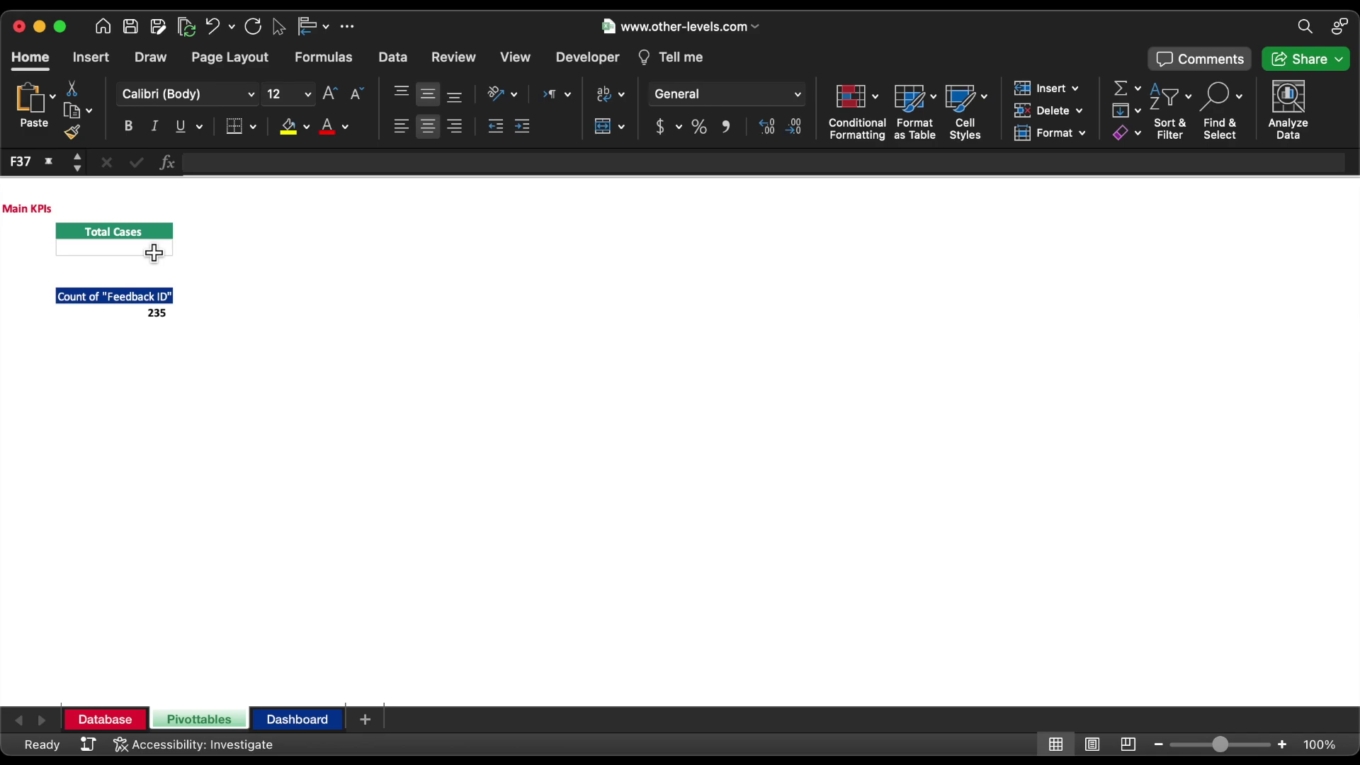
# Enter =IFERROR(B8,"-") in B4 so Total Cases shows 235.
pyautogui.click(154, 253)
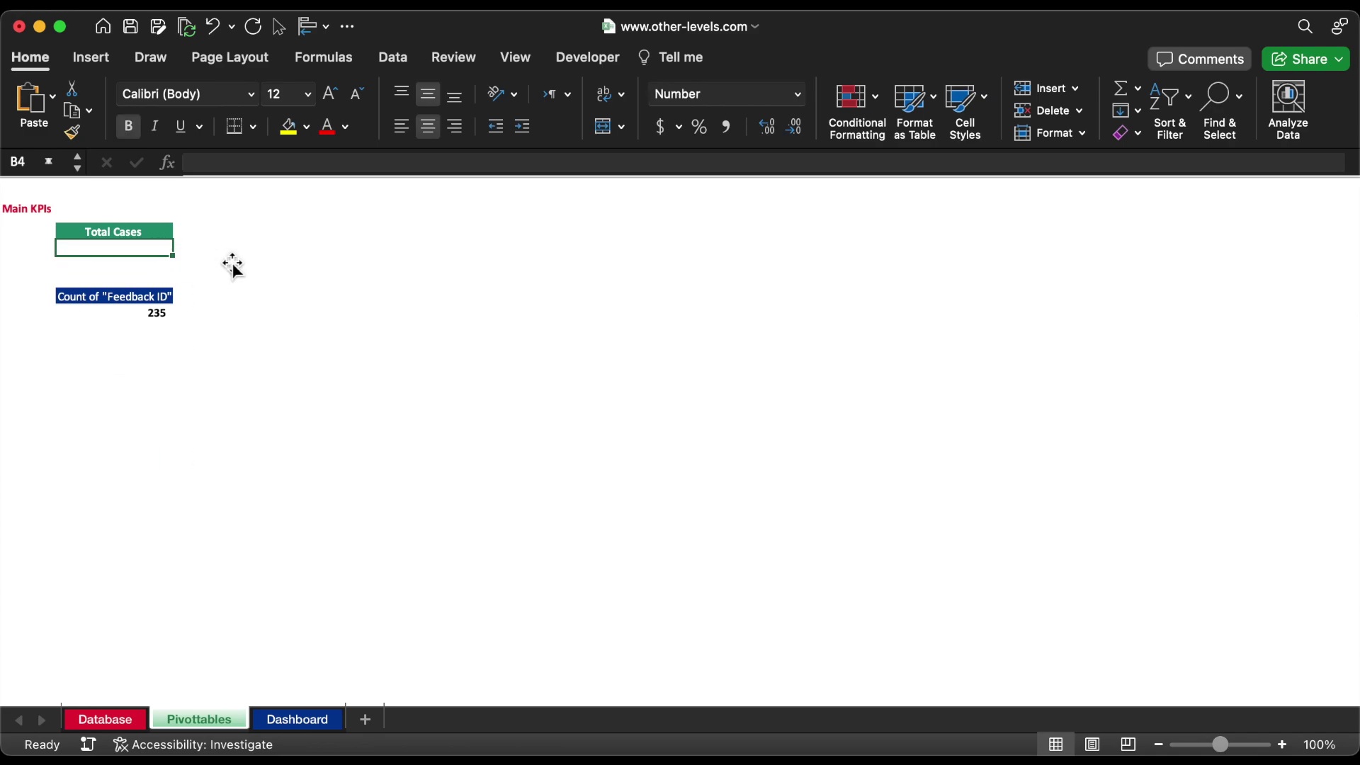
pyautogui.write('=if')
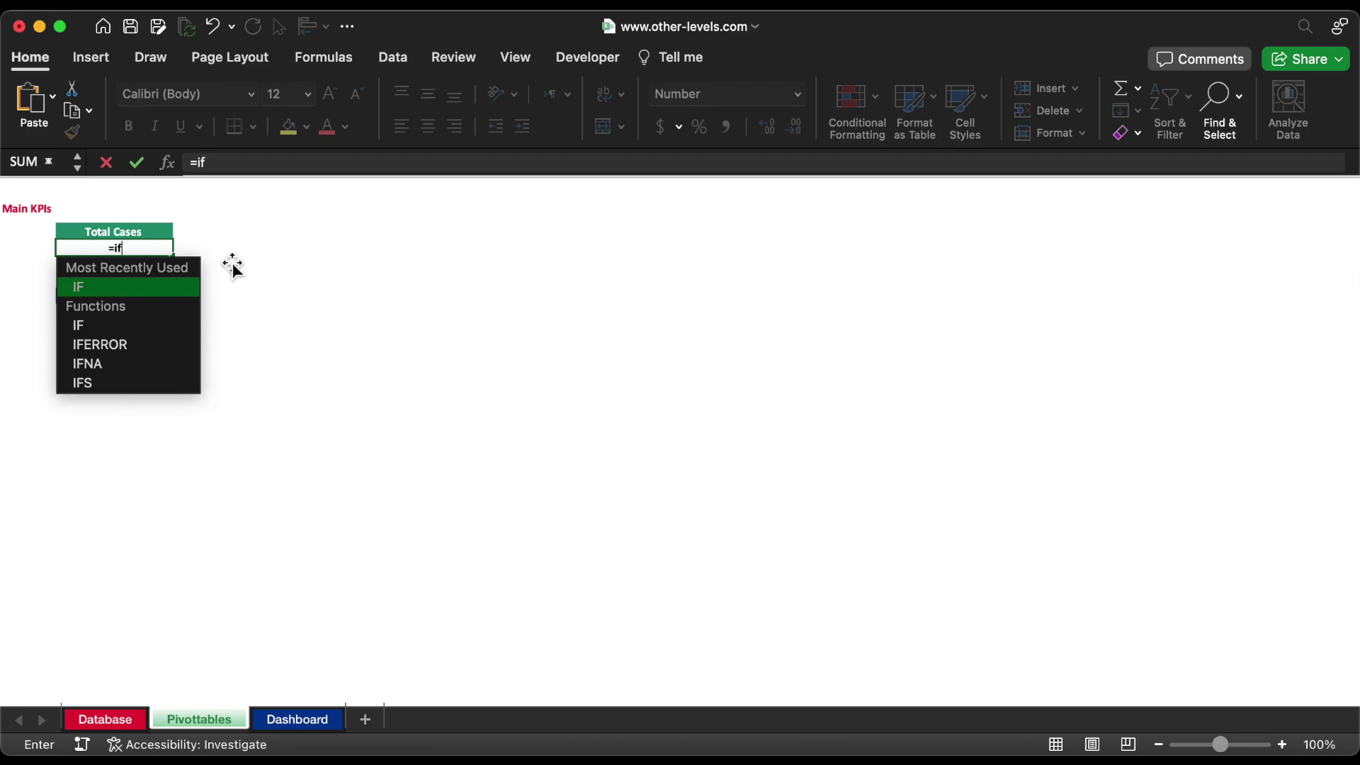
pyautogui.doubleClick(142, 343)
pyautogui.write('B8,"-")')
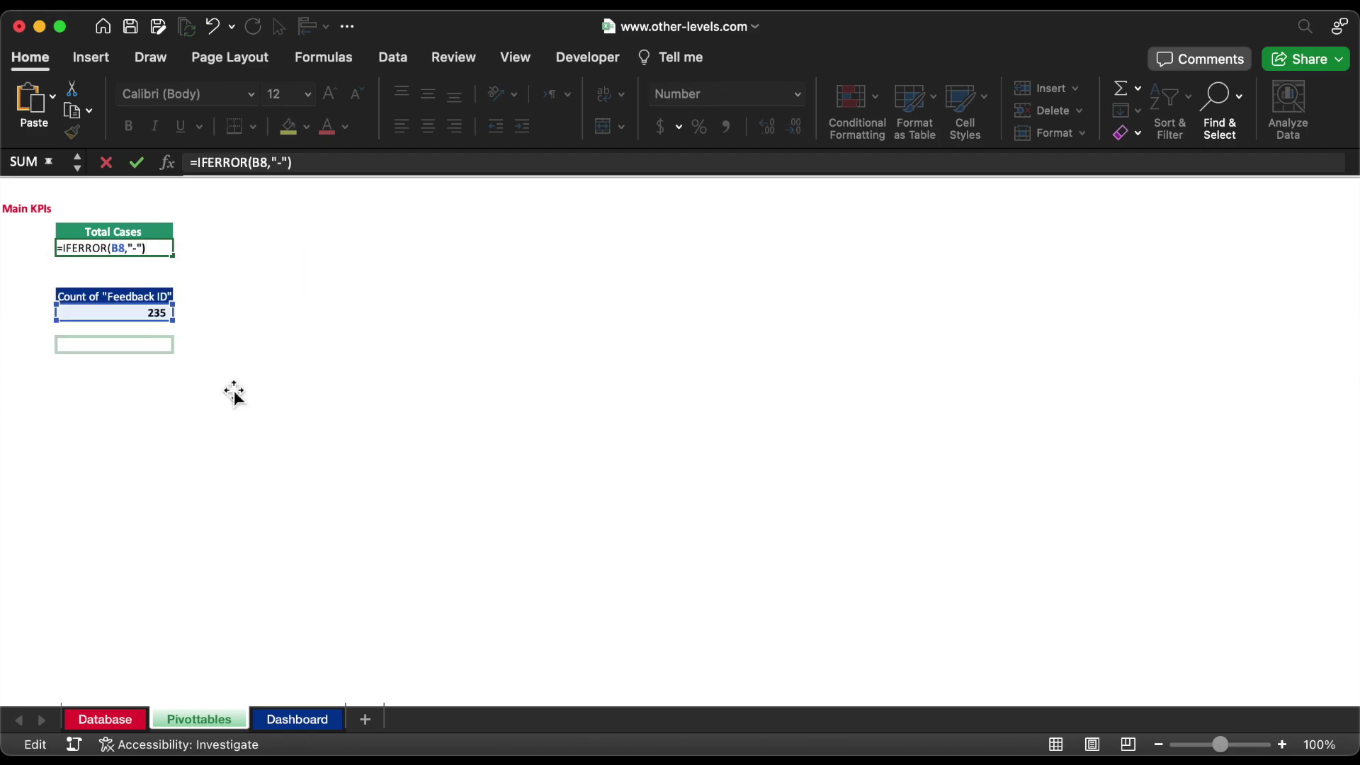
pyautogui.press('Return')
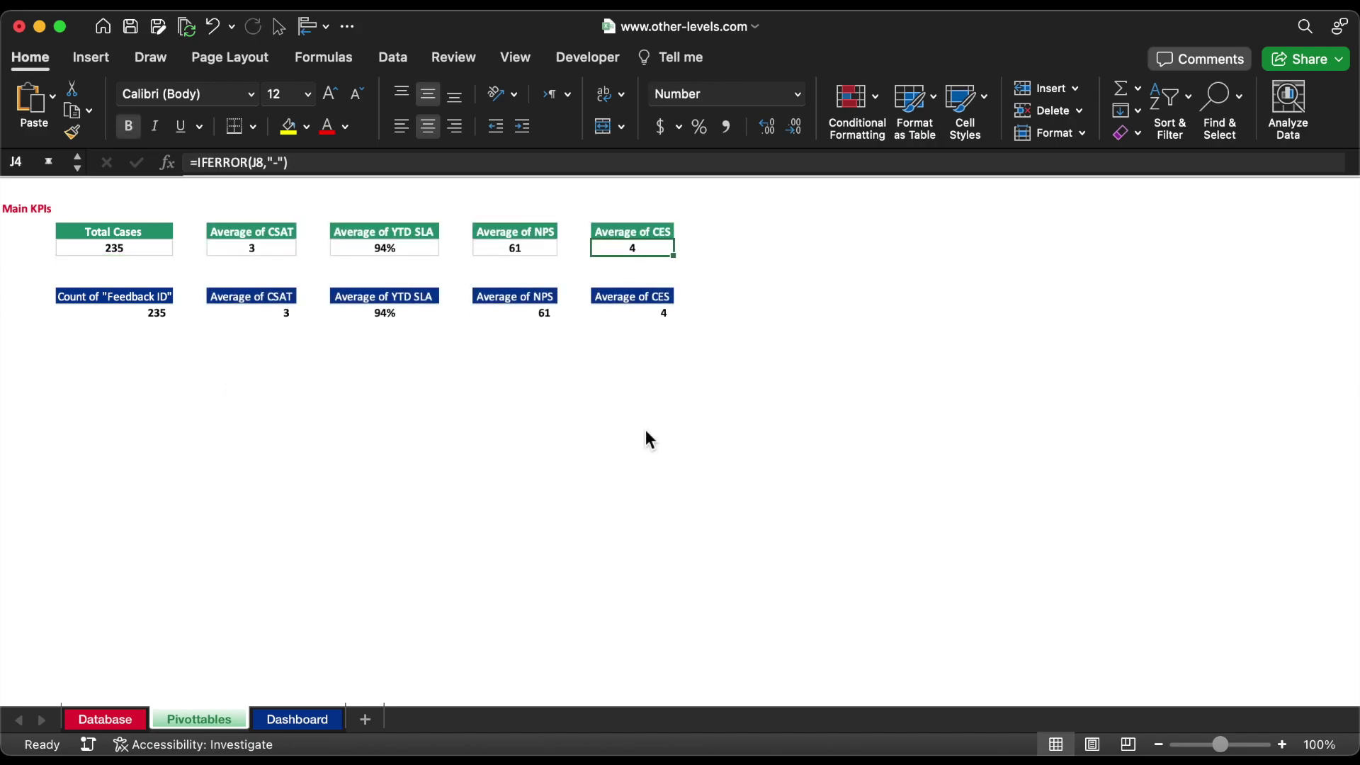
# Draw a text box on the Dashboard linked to Pivottables B4, showing 235.
pyautogui.click(319, 729)
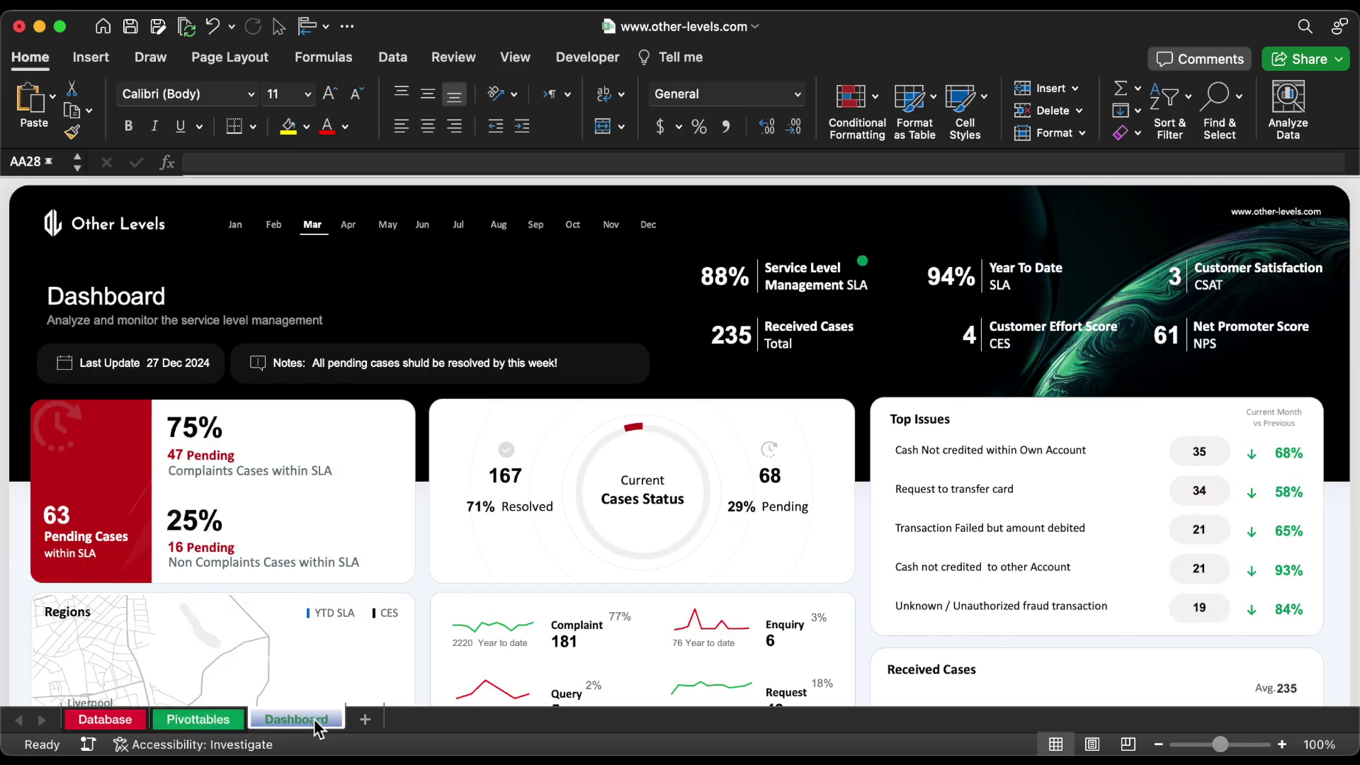
pyautogui.click(91, 57)
pyautogui.click(303, 103)
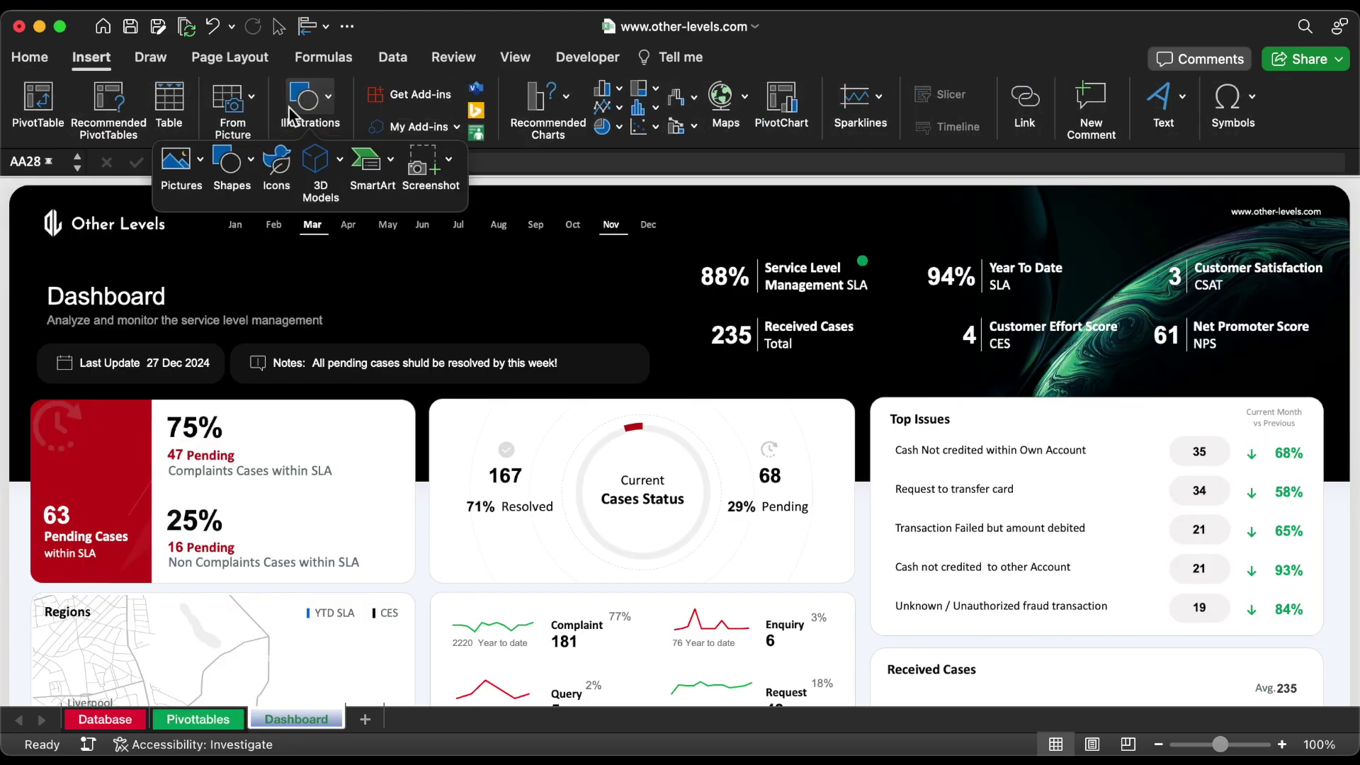
pyautogui.click(228, 161)
pyautogui.click(228, 227)
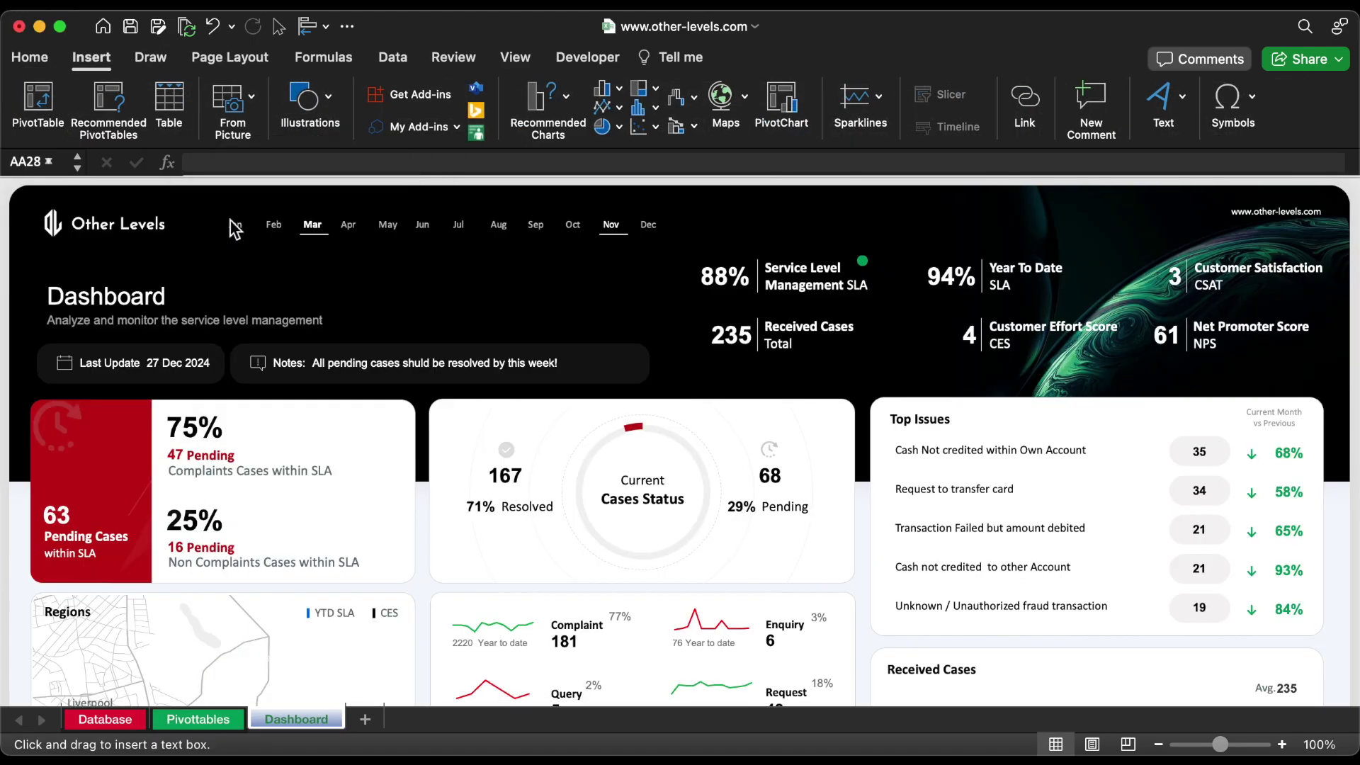
pyautogui.moveTo(521, 252); pyautogui.dragTo(617, 314)
pyautogui.click(374, 163)
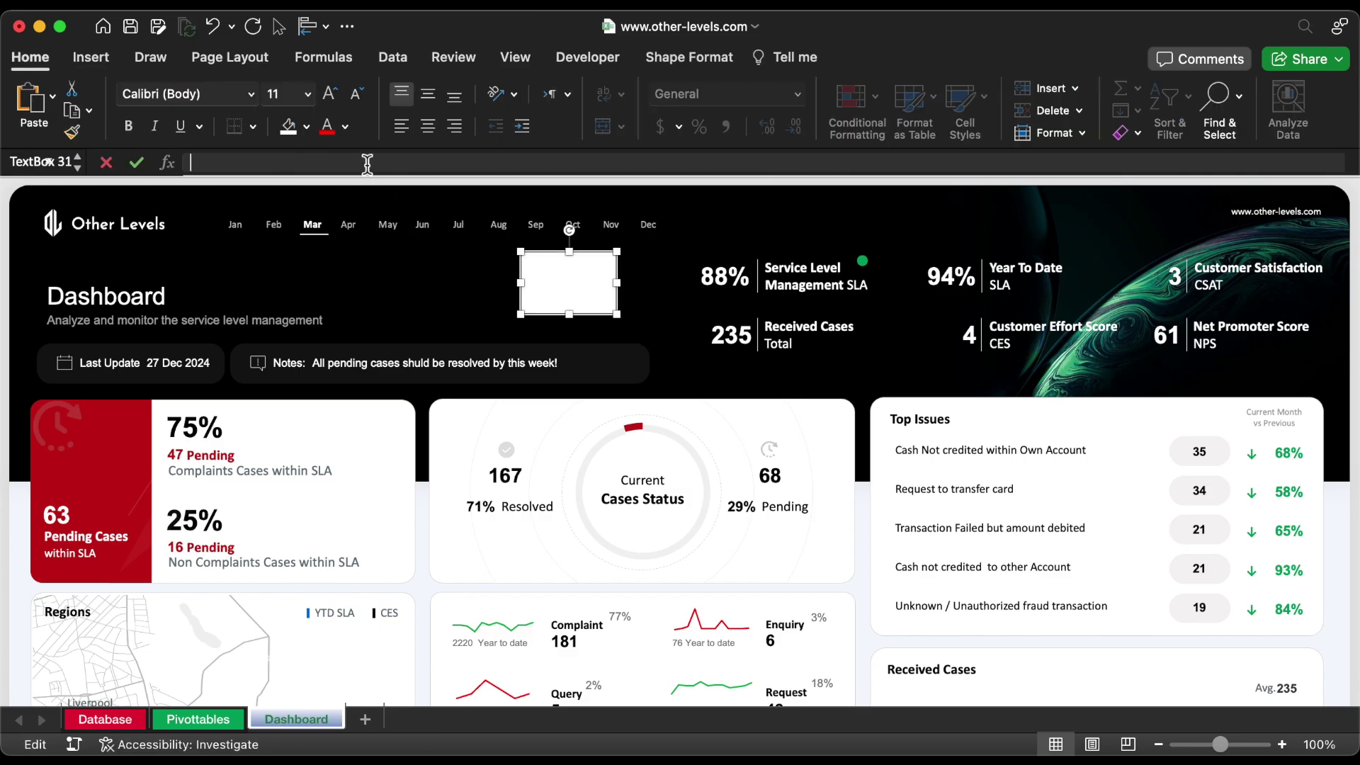
pyautogui.write('=')
pyautogui.click(212, 645)
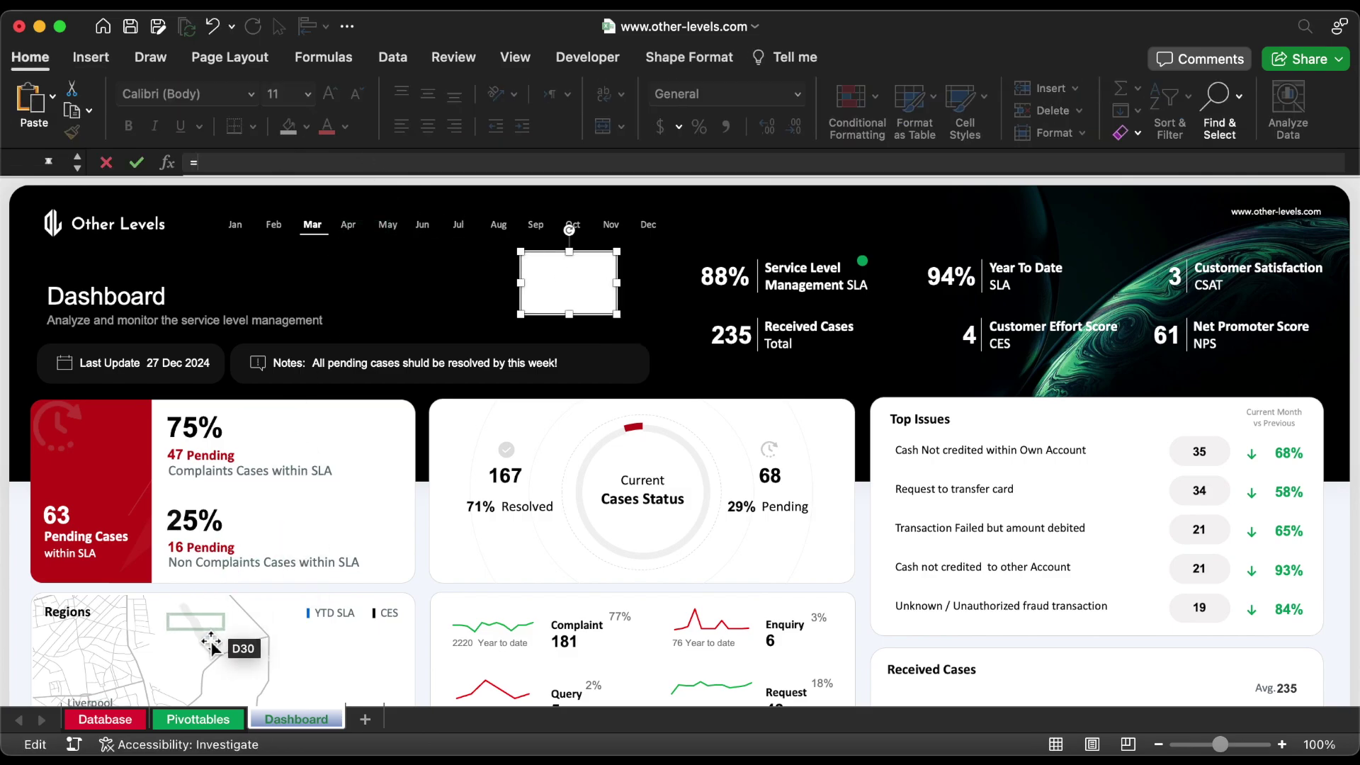
pyautogui.click(197, 719)
pyautogui.click(142, 260)
pyautogui.press('Return')
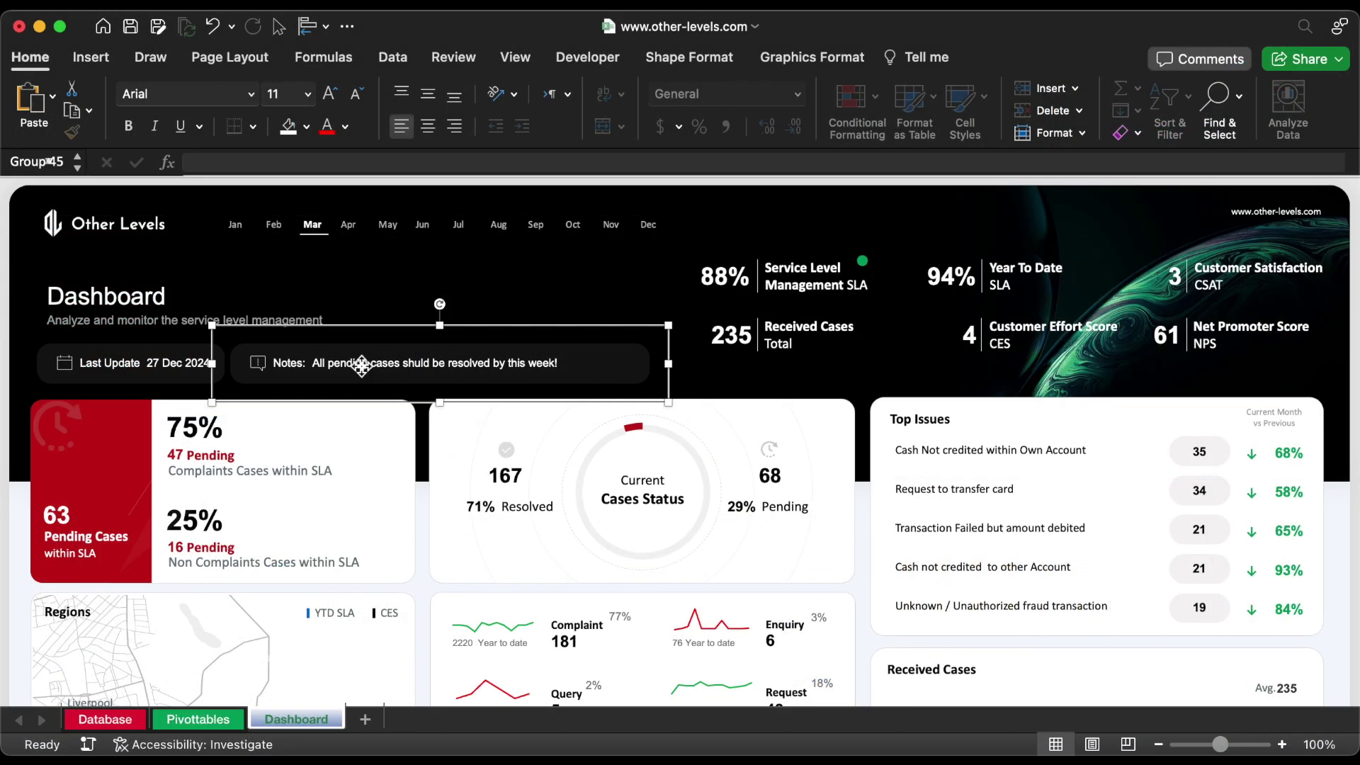
# Check the Notes box link to the Dashboard Comment in Database cell AE2.
pyautogui.click(379, 365)
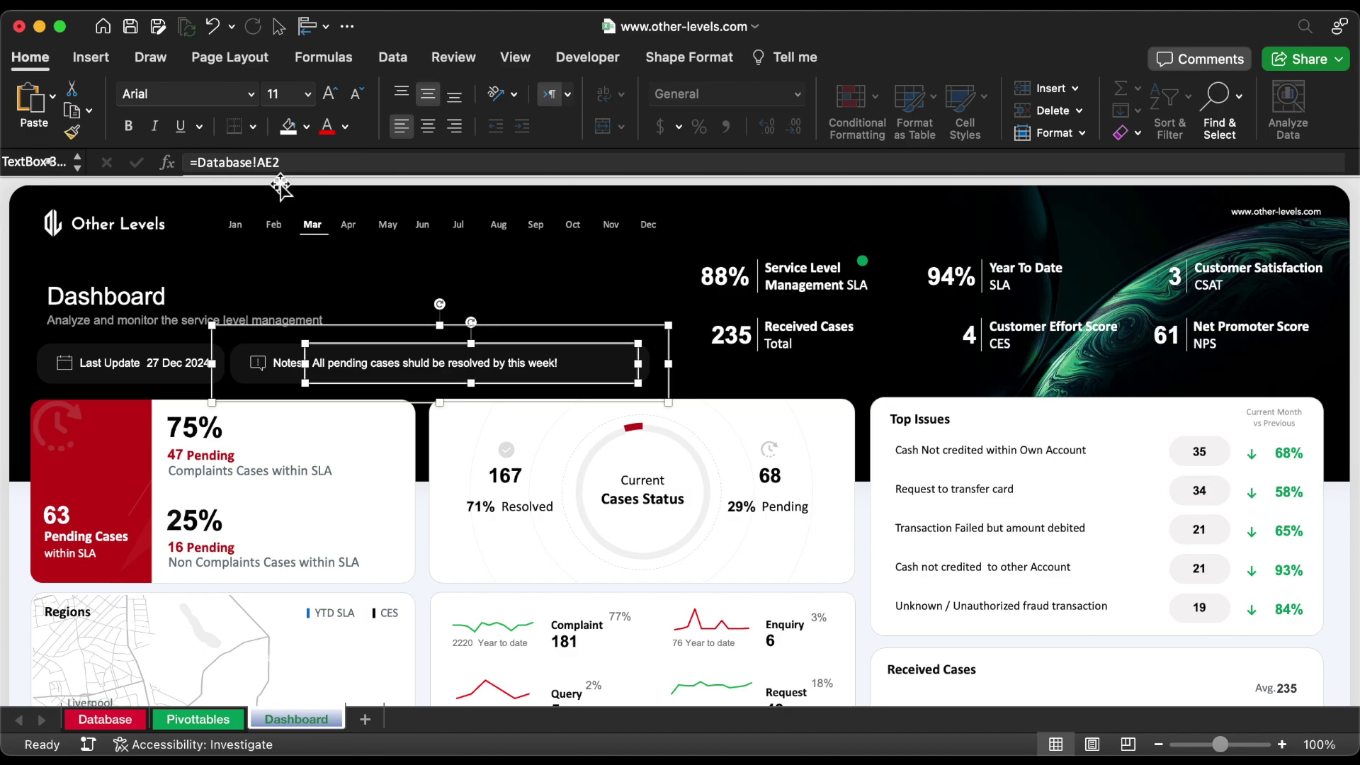
pyautogui.click(113, 721)
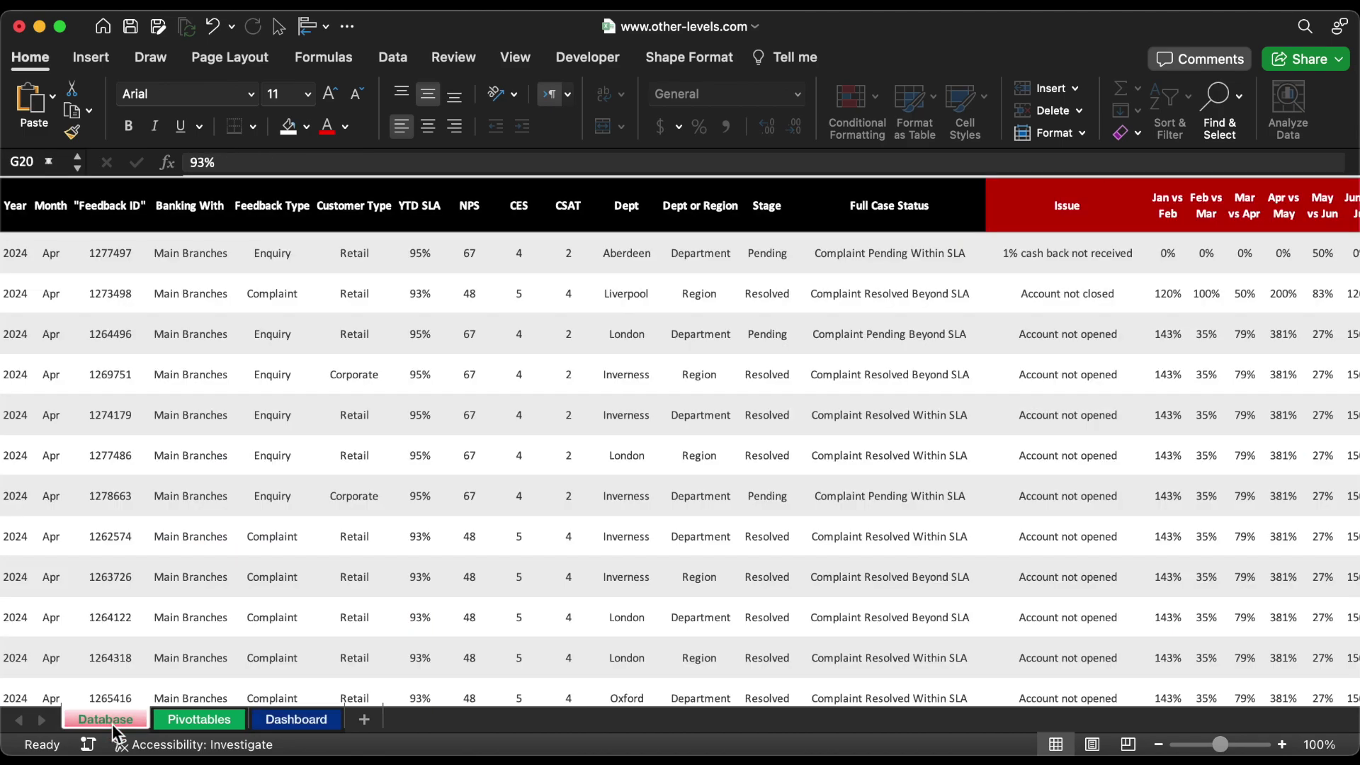
pyautogui.hscroll(15, 753, 435)
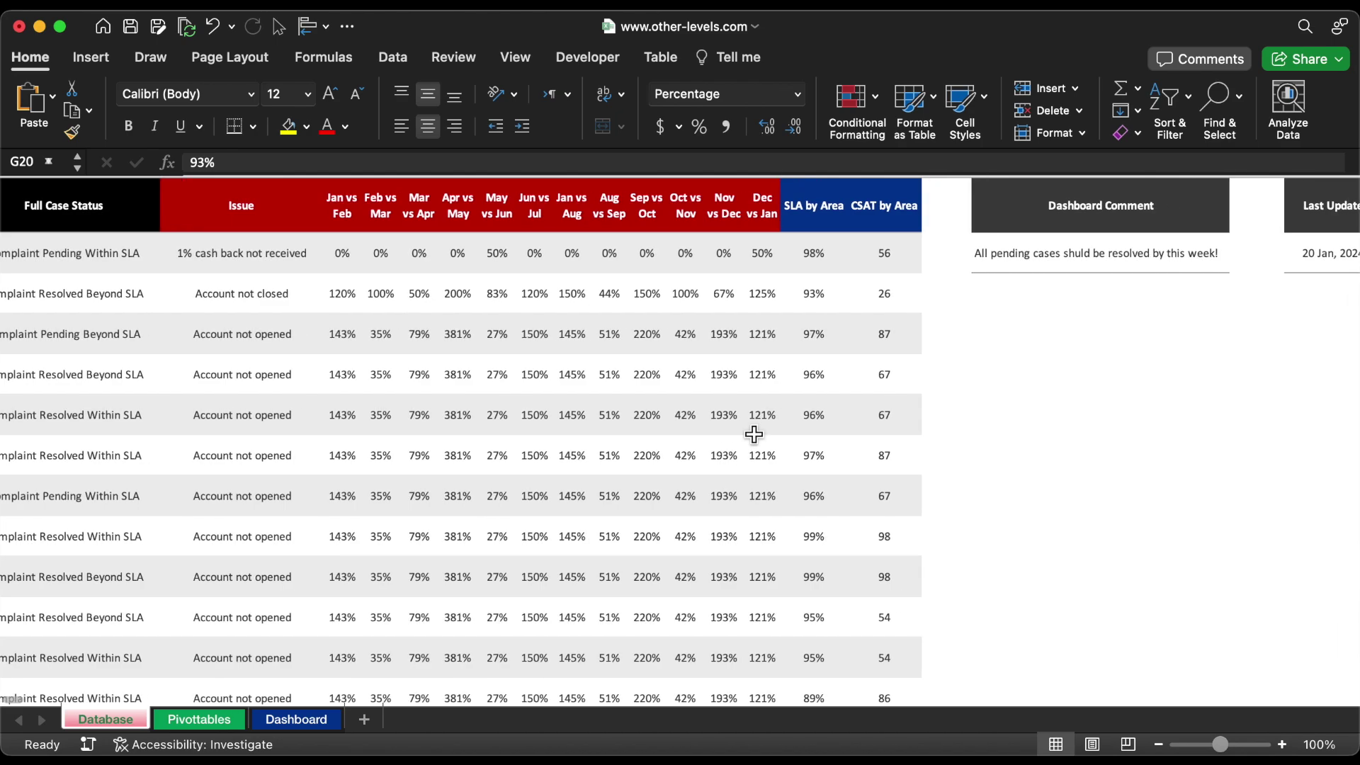
pyautogui.click(767, 258)
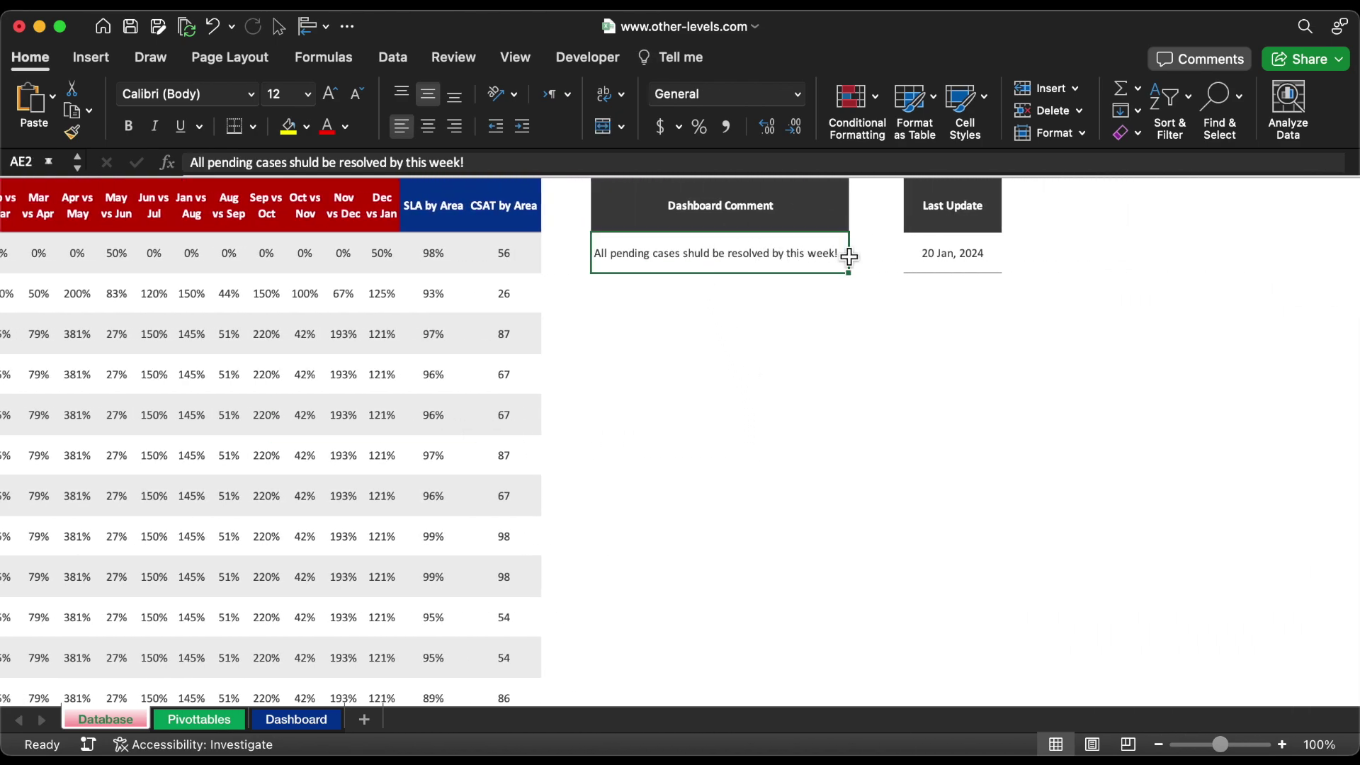
# Add Full Case Status to the pivot rows and count cases per status.
pyautogui.click(956, 255)
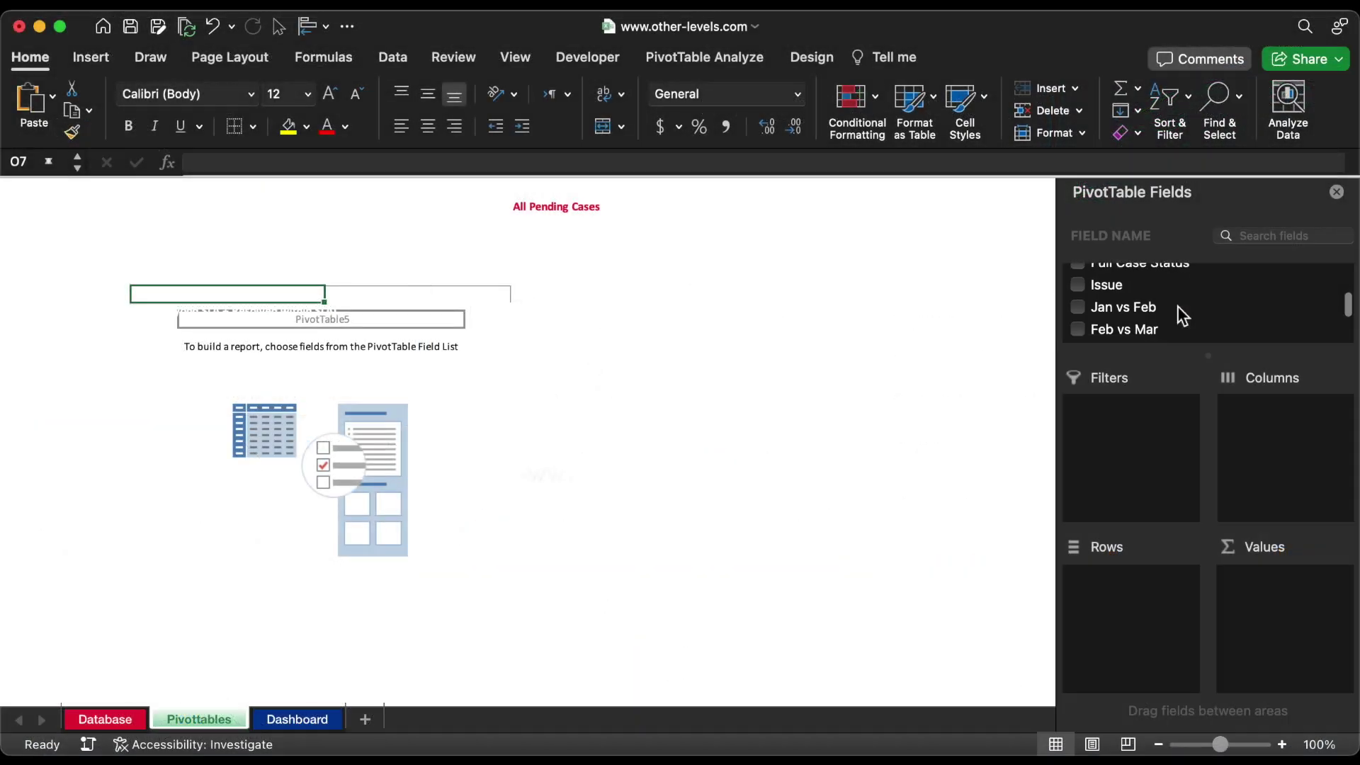
pyautogui.scroll(2, 1177, 306)
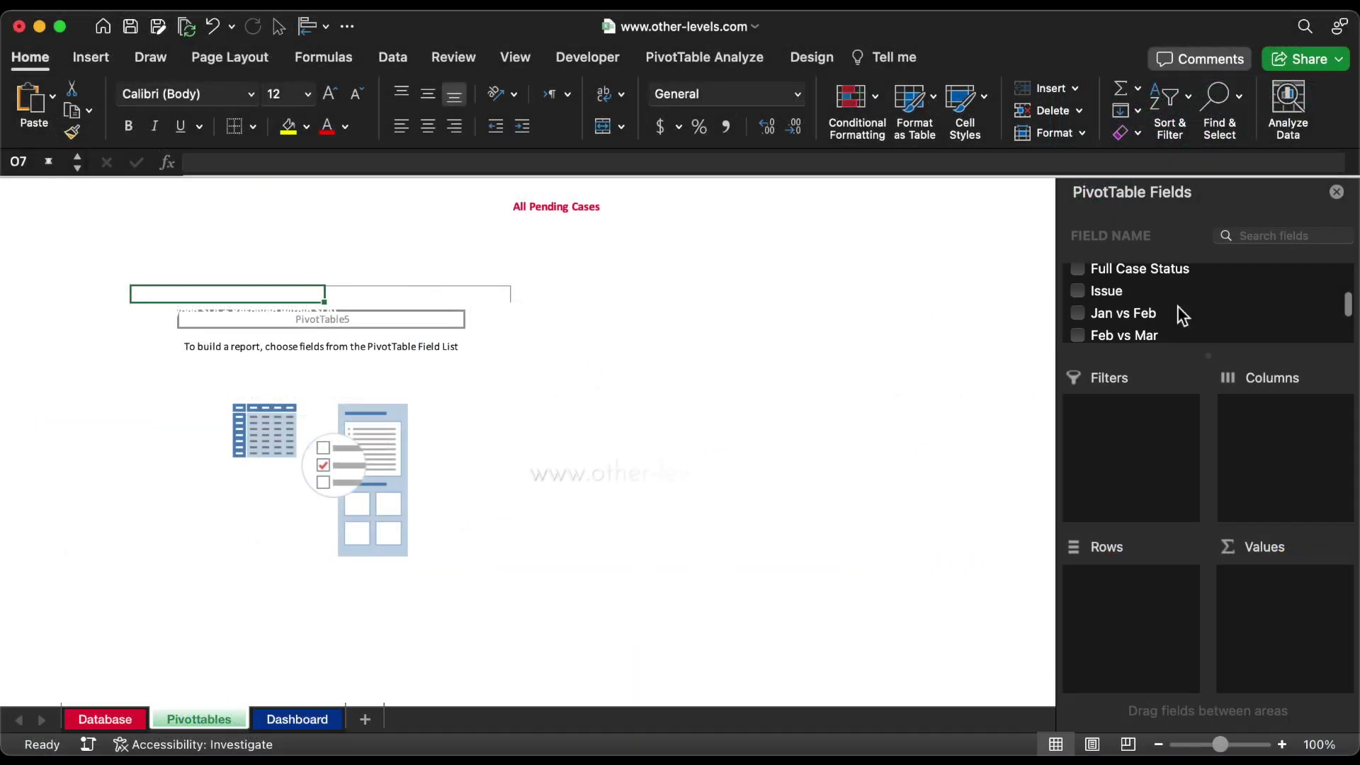
pyautogui.moveTo(1149, 289); pyautogui.dragTo(1137, 582)
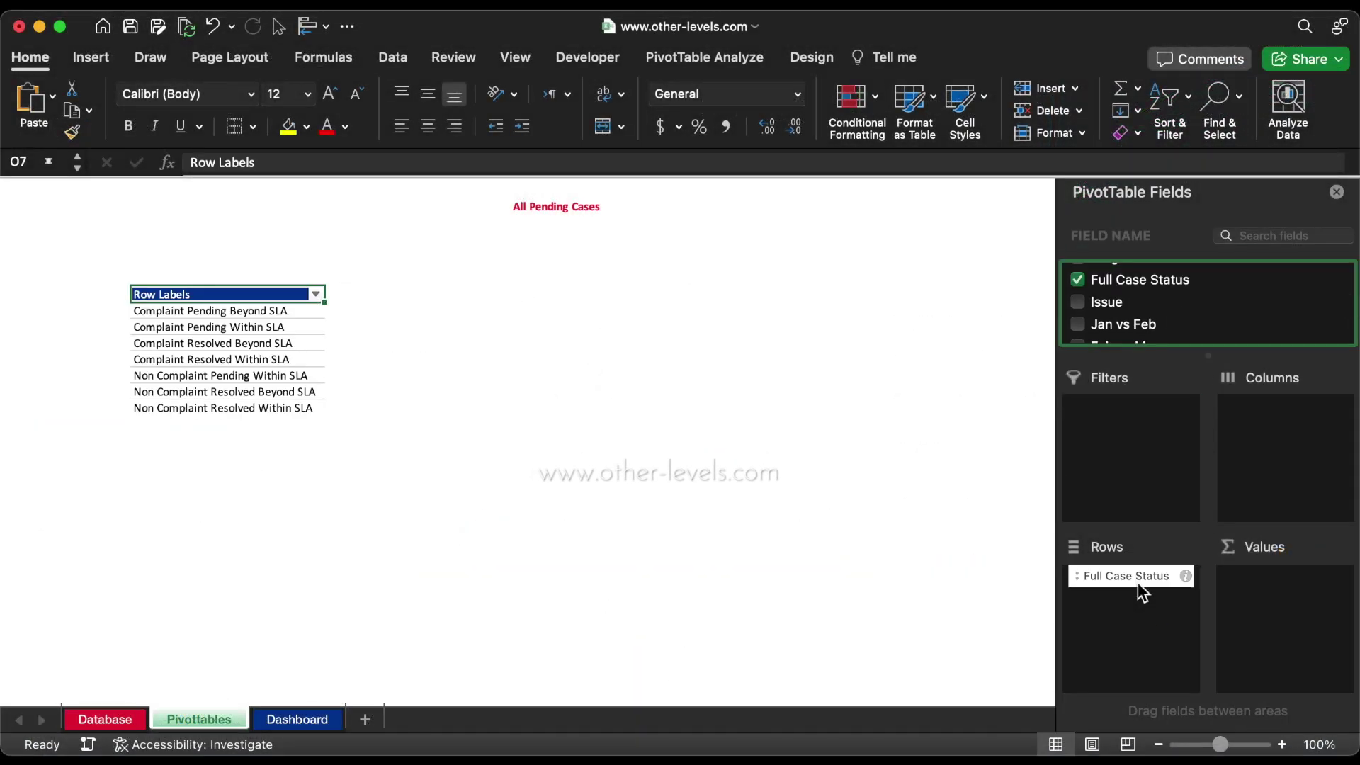
pyautogui.moveTo(1120, 280); pyautogui.dragTo(1268, 585)
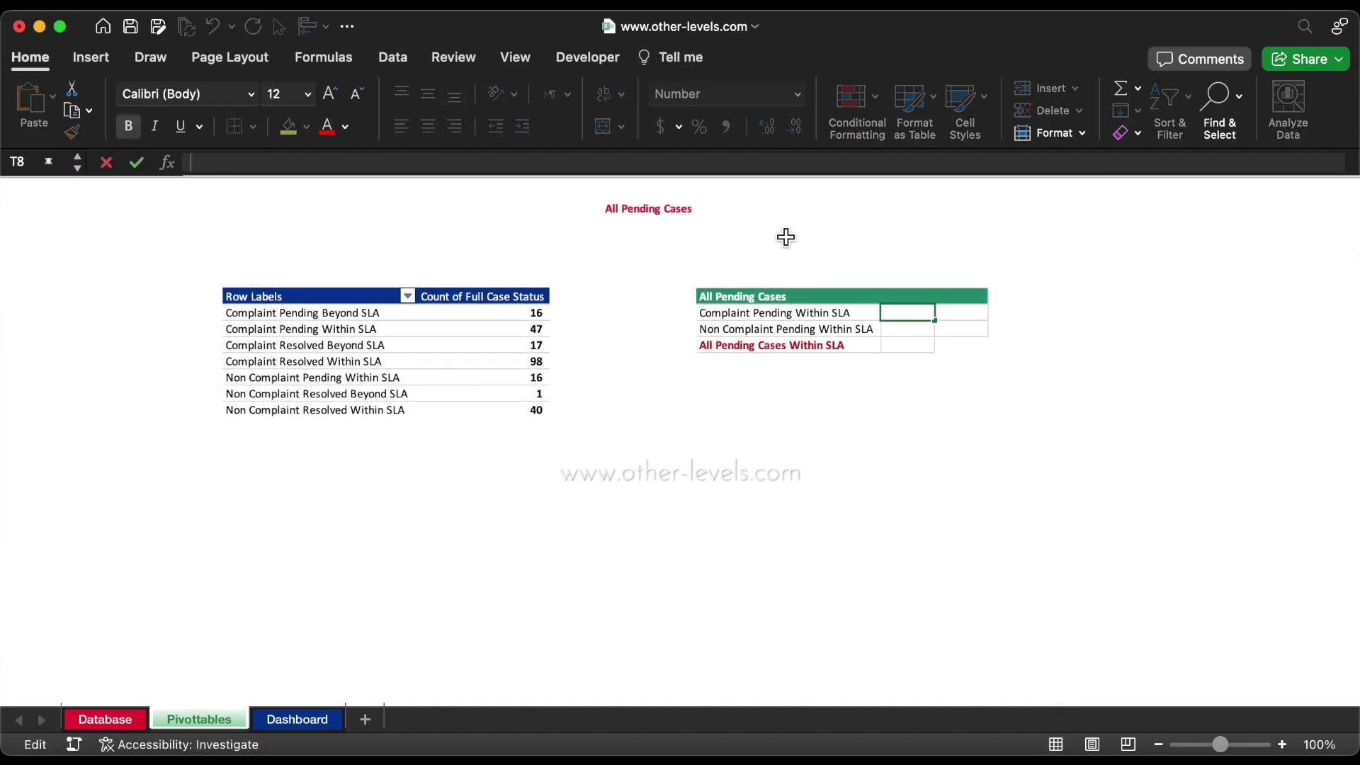
# Fill T8:T9 with VLOOKUP pending counts (47, 16) and AutoSum them to 63.
pyautogui.write('=vl')
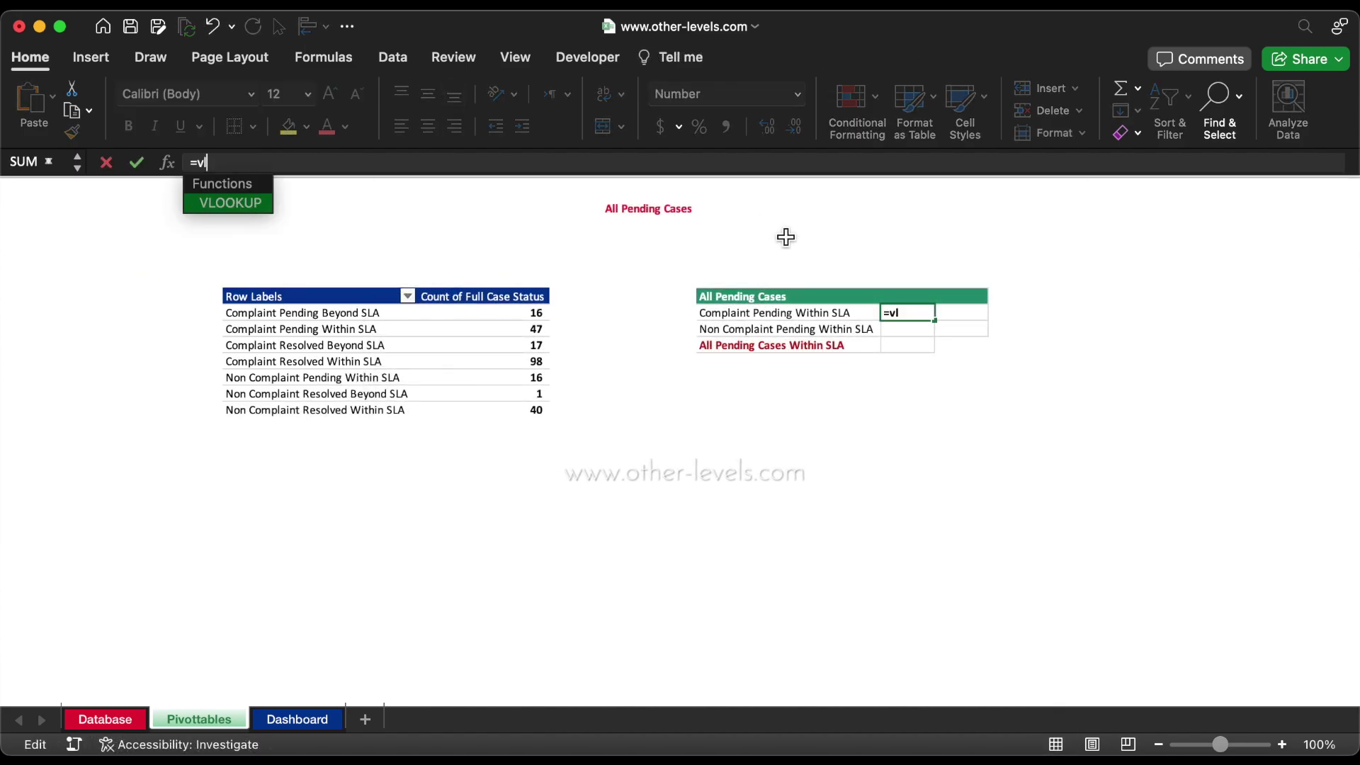
pyautogui.click(259, 209)
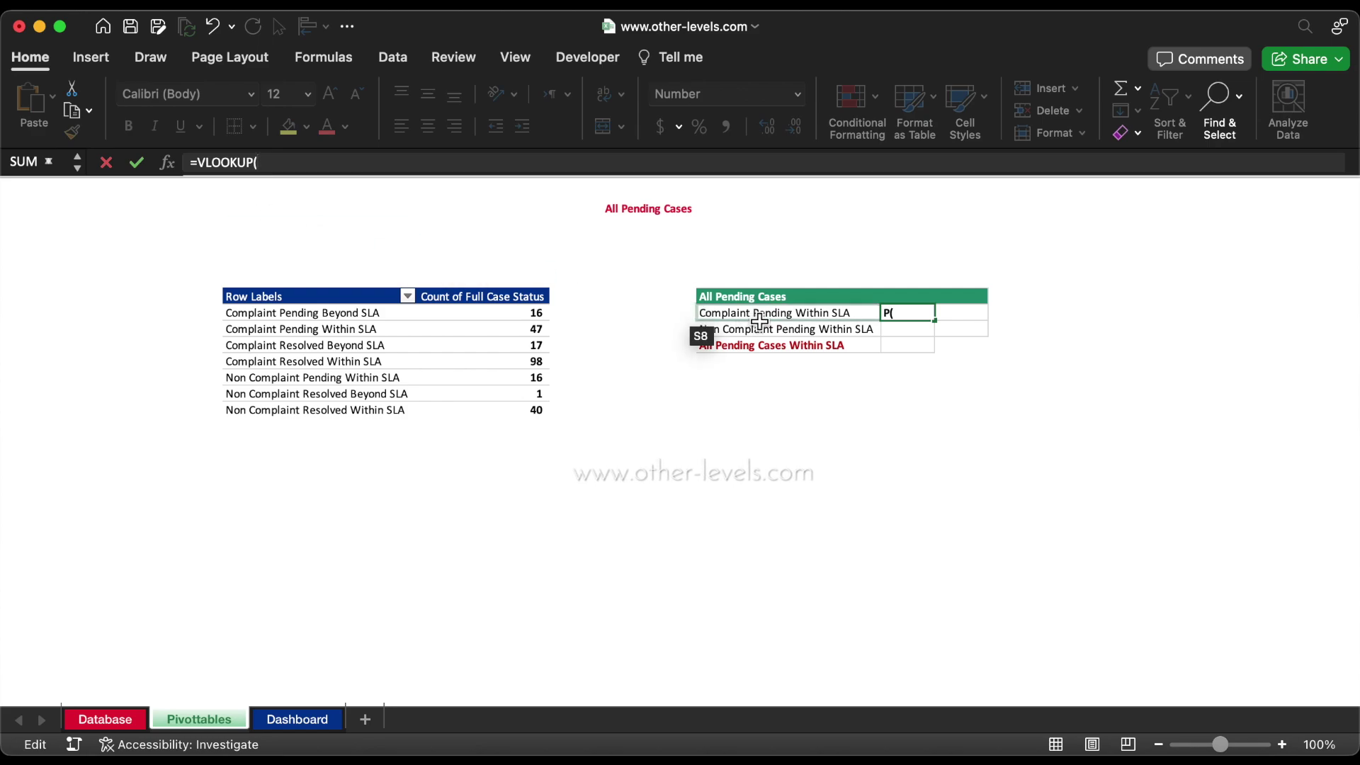
pyautogui.click(708, 312)
pyautogui.write(',')
pyautogui.moveTo(274, 312); pyautogui.dragTo(505, 412)
pyautogui.write(',2')
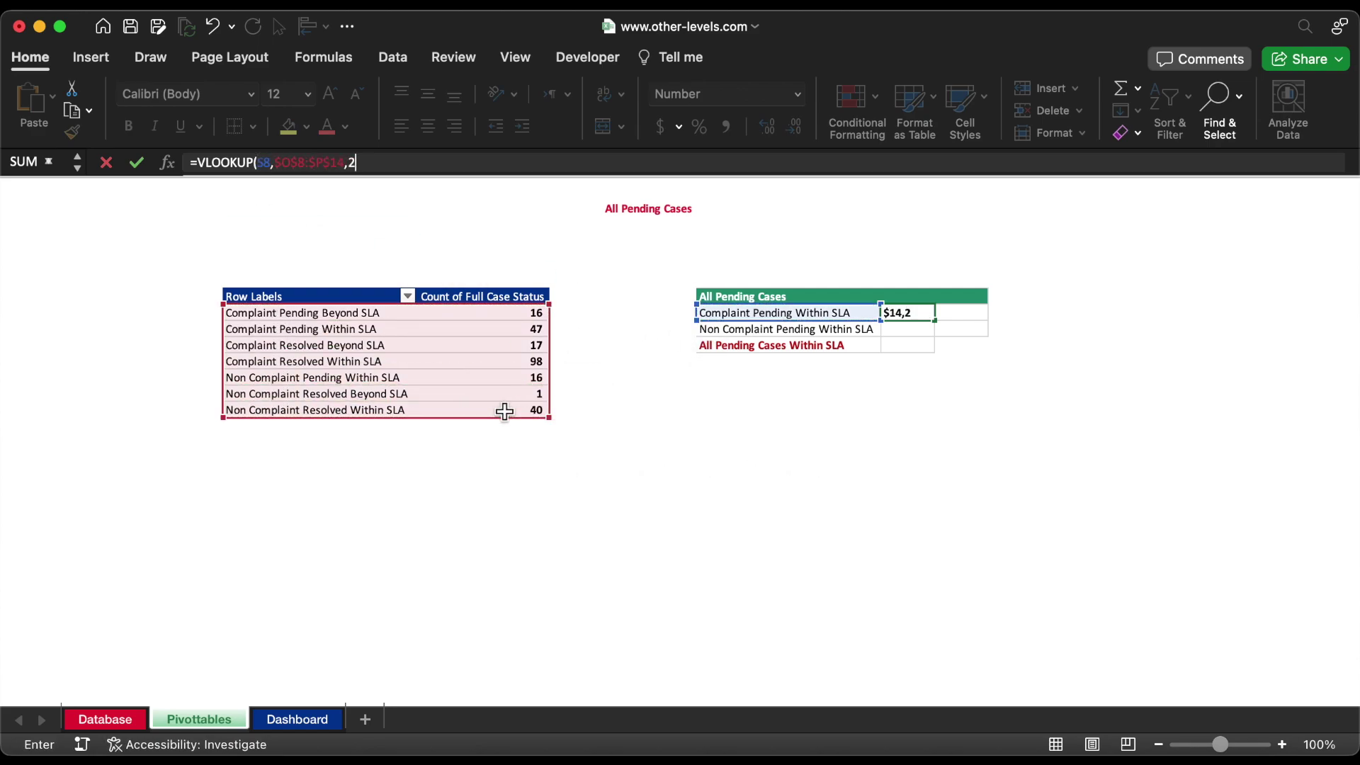
pyautogui.write(',0)')
pyautogui.press('Return')
pyautogui.click(923, 315)
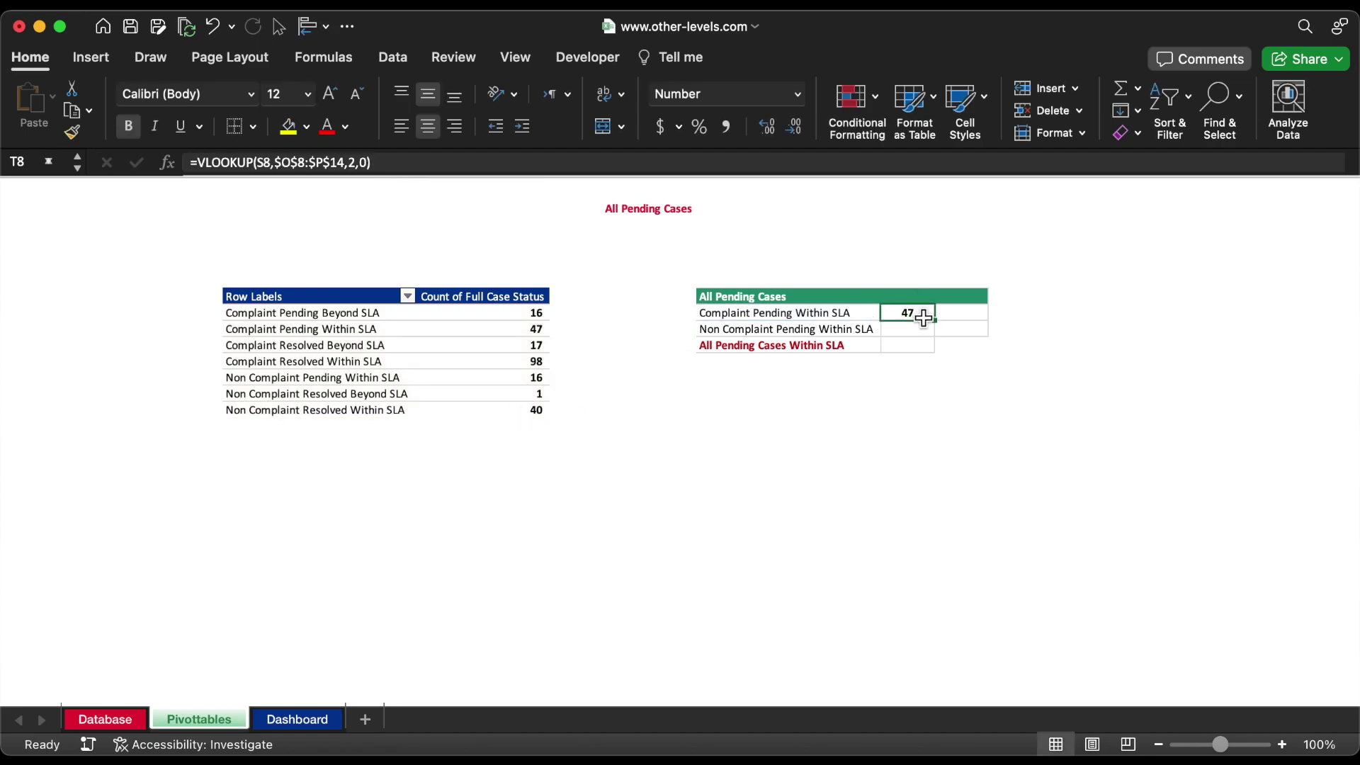
pyautogui.moveTo(937, 323); pyautogui.dragTo(938, 336)
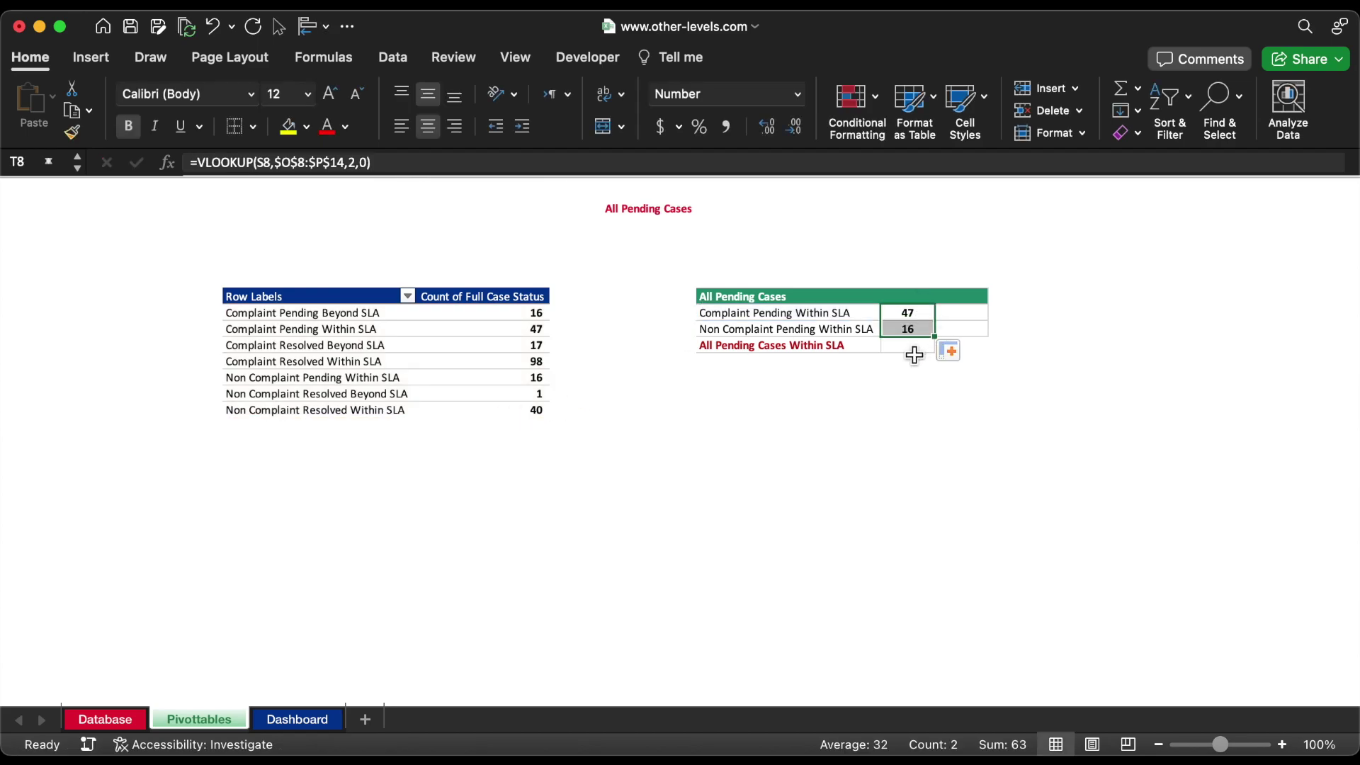
pyautogui.click(911, 347)
pyautogui.click(1116, 91)
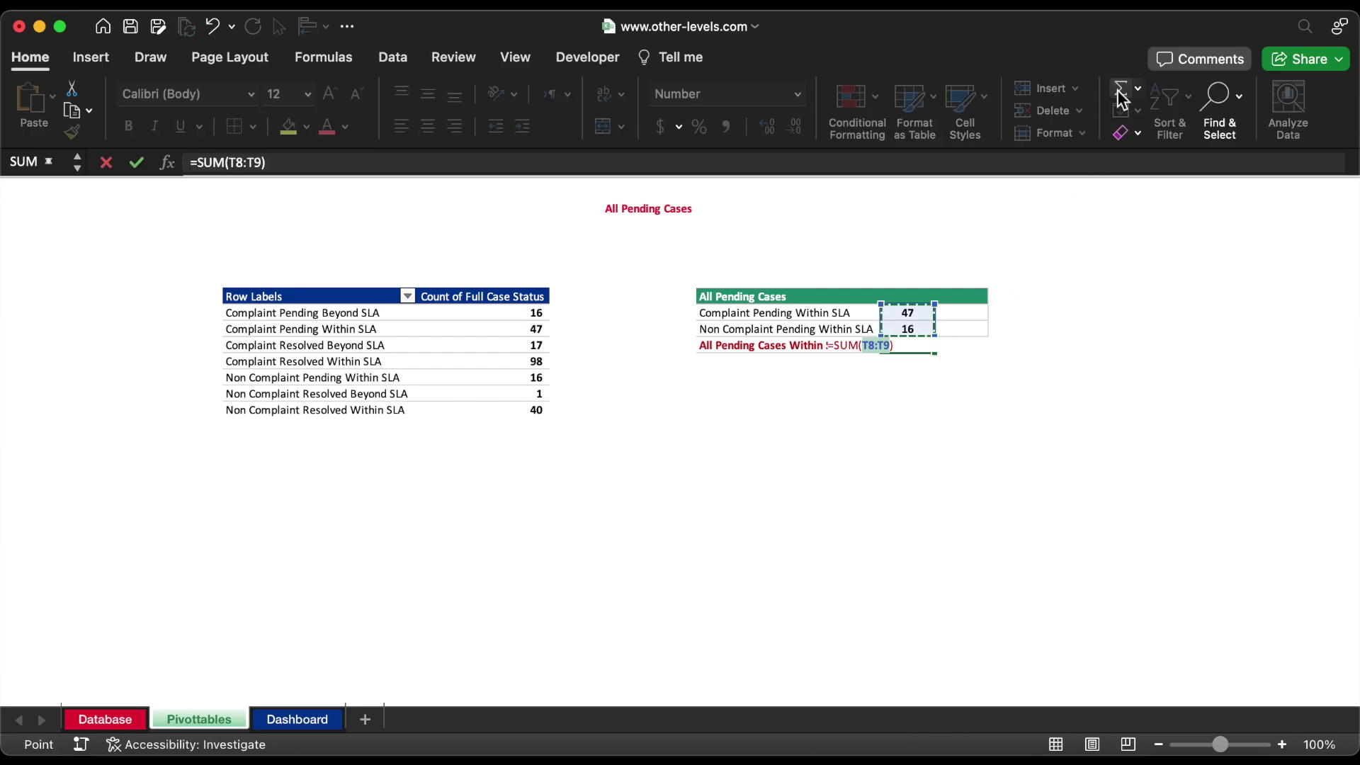
pyautogui.press('Return')
# Compute each share with =T8/$T$10 filled down, giving 75% and 25%.
pyautogui.click(961, 313)
pyautogui.write('=')
pyautogui.click(911, 316)
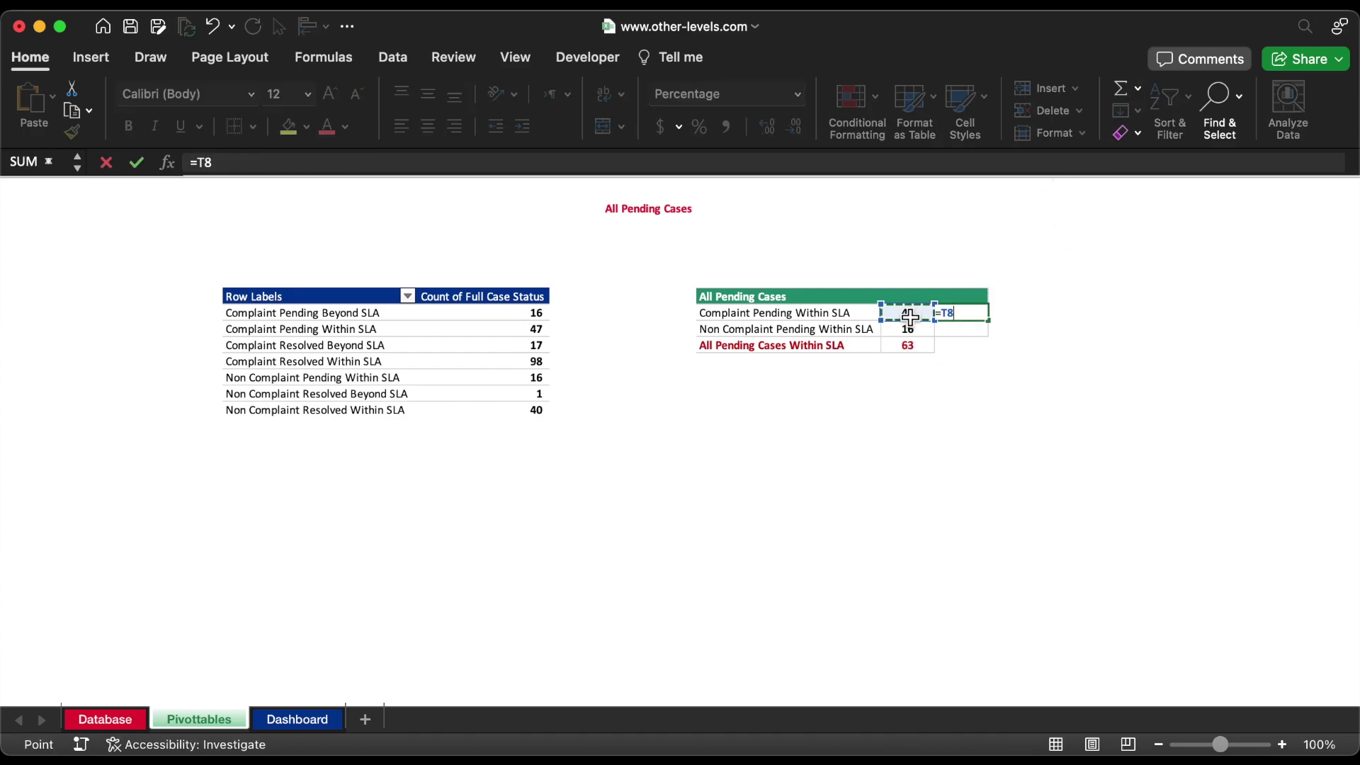
pyautogui.write('/')
pyautogui.click(912, 346)
pyautogui.press('F4')
pyautogui.press('Return')
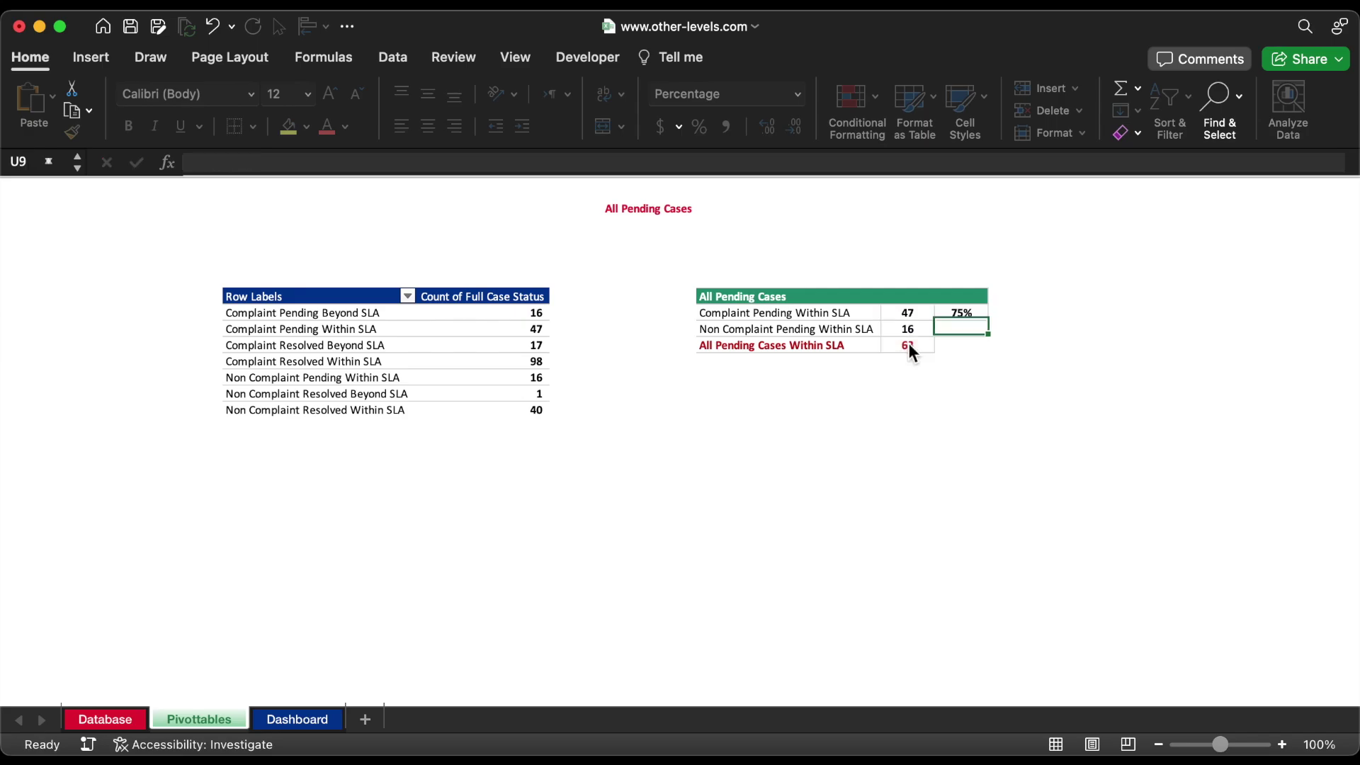
pyautogui.press('Up')
pyautogui.moveTo(988, 321); pyautogui.dragTo(992, 337)
pyautogui.click(961, 360)
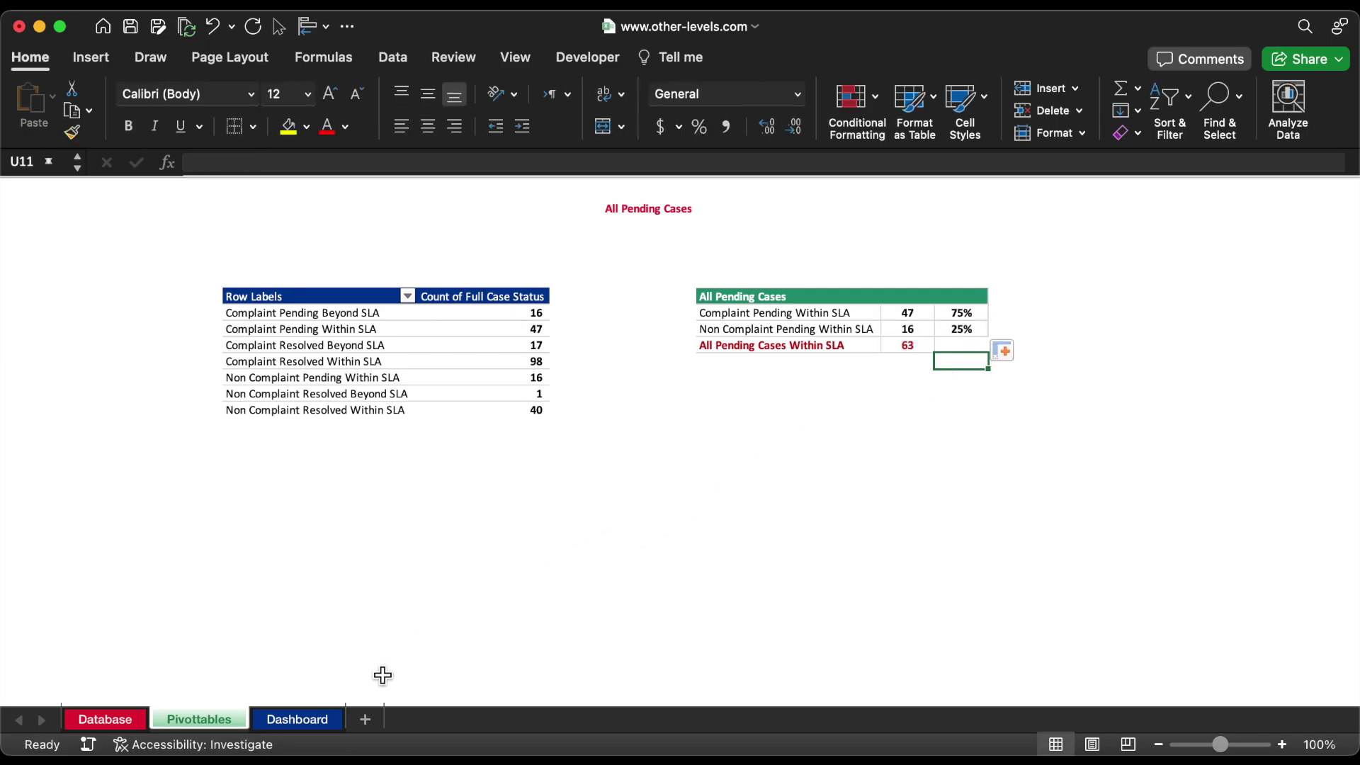
pyautogui.click(300, 718)
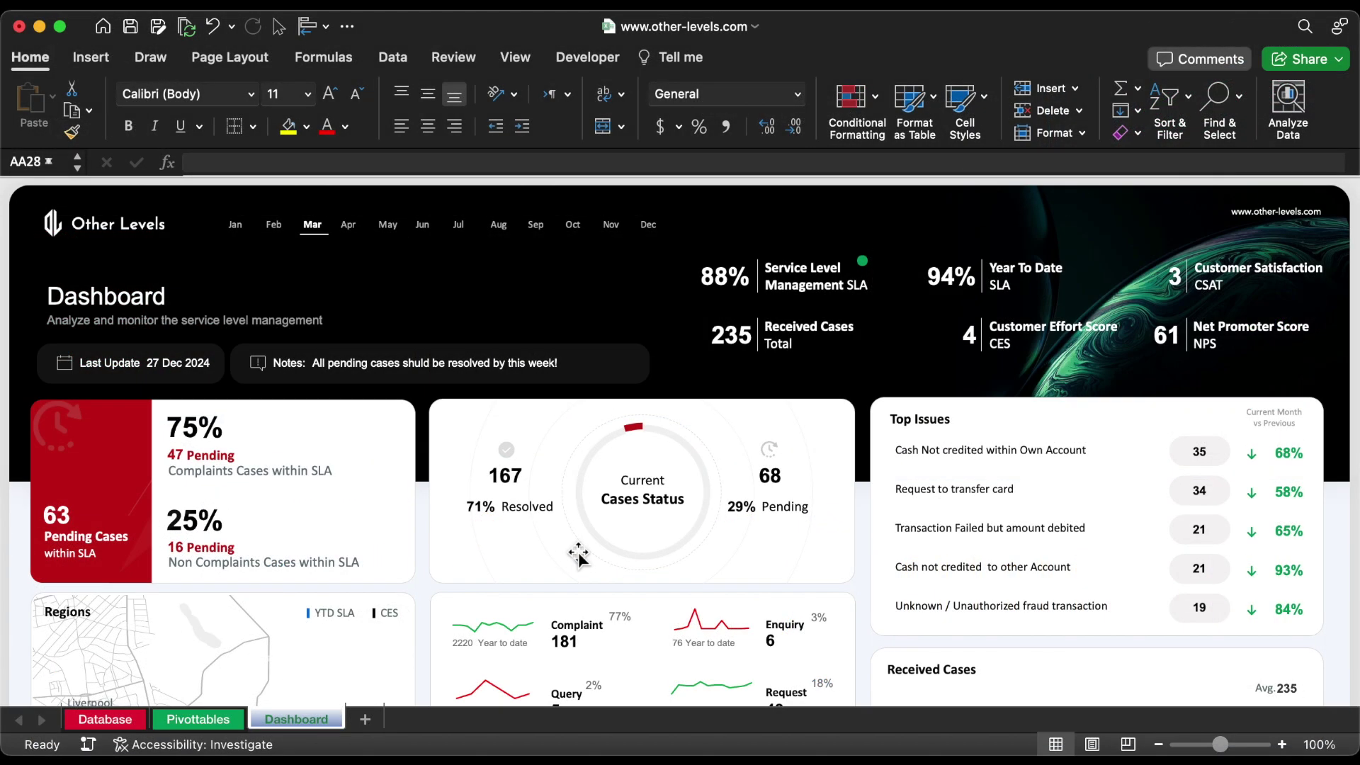
# Check the sources of the Current Cases Status doughnut and its 167 resolved figure.
pyautogui.click(595, 536)
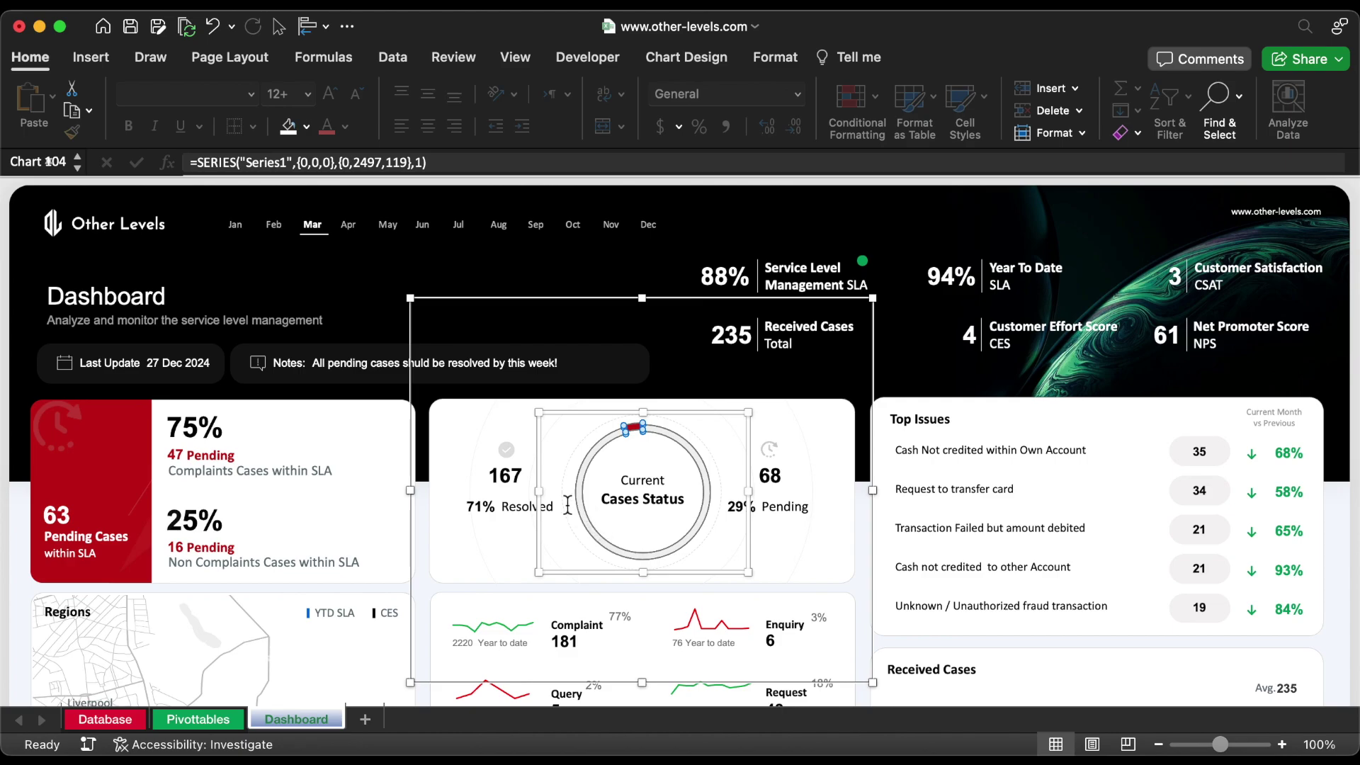
pyautogui.click(515, 483)
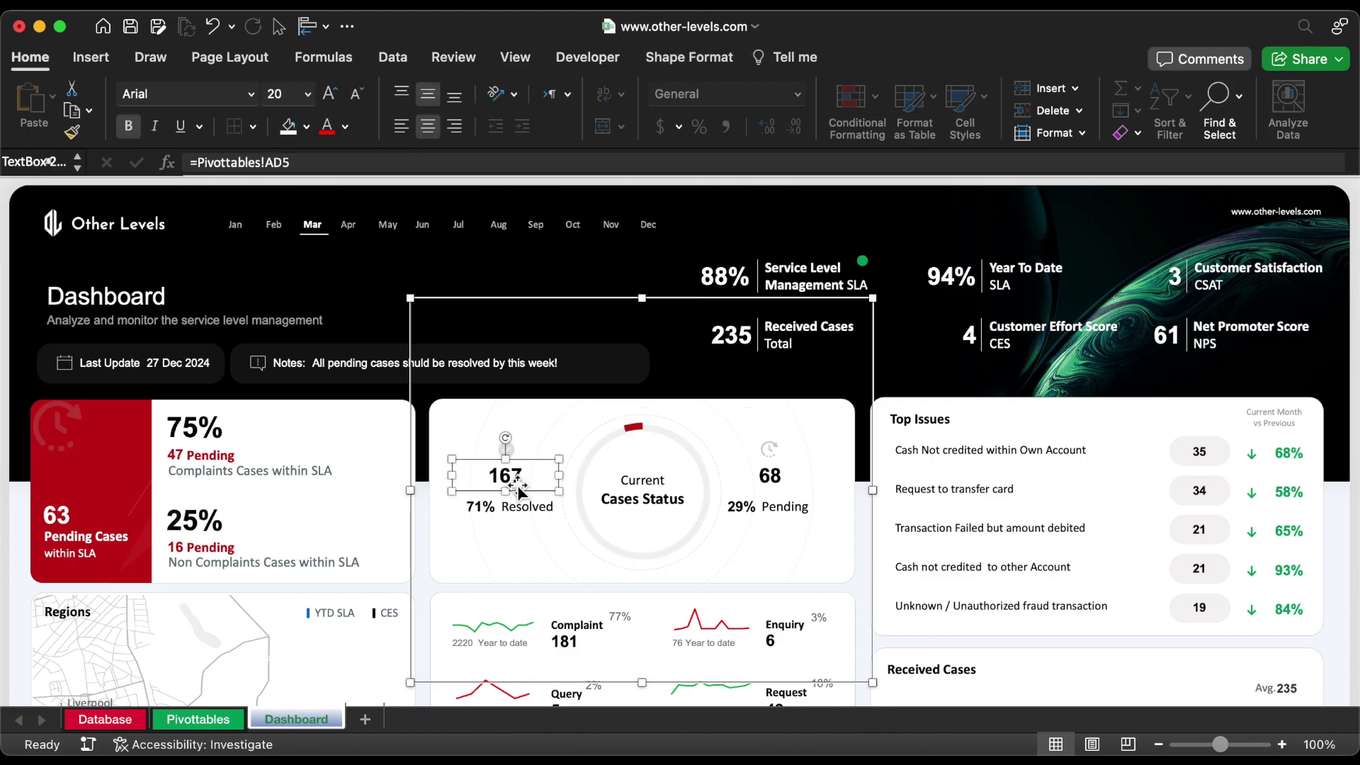
pyautogui.press('Escape')
pyautogui.click(223, 721)
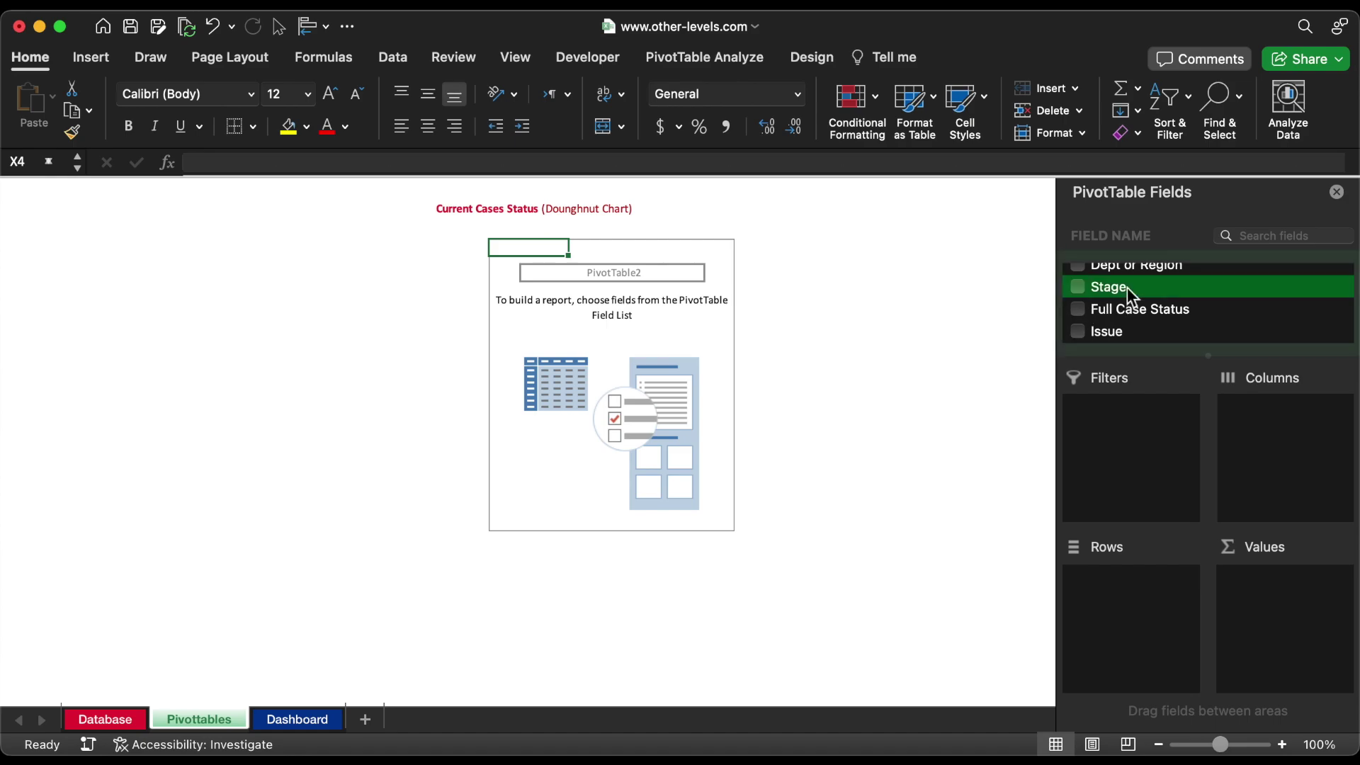
# Pivot Stage with a count and a % of Column Total: Pending 68 (29%), Resolved 167 (71%).
pyautogui.moveTo(1127, 287); pyautogui.dragTo(1129, 584)
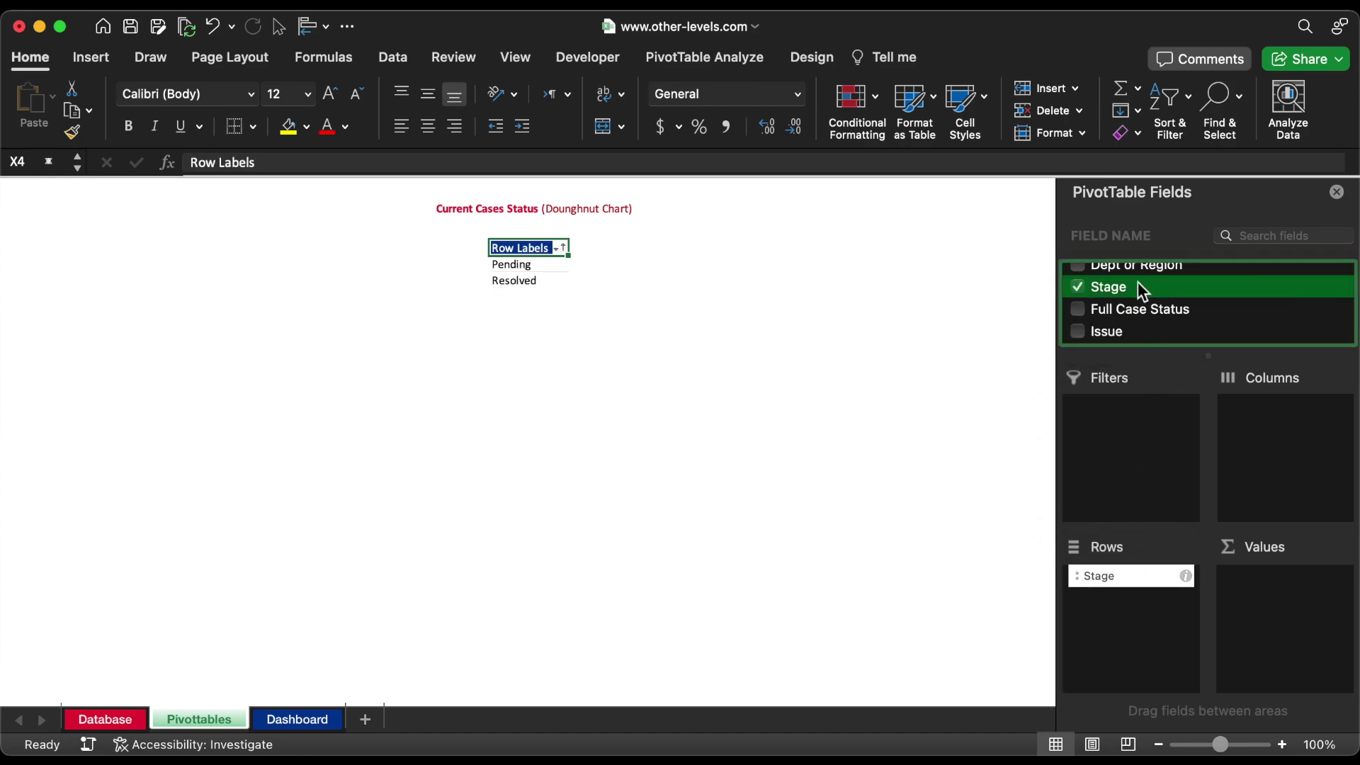
pyautogui.moveTo(1138, 286); pyautogui.dragTo(1267, 588)
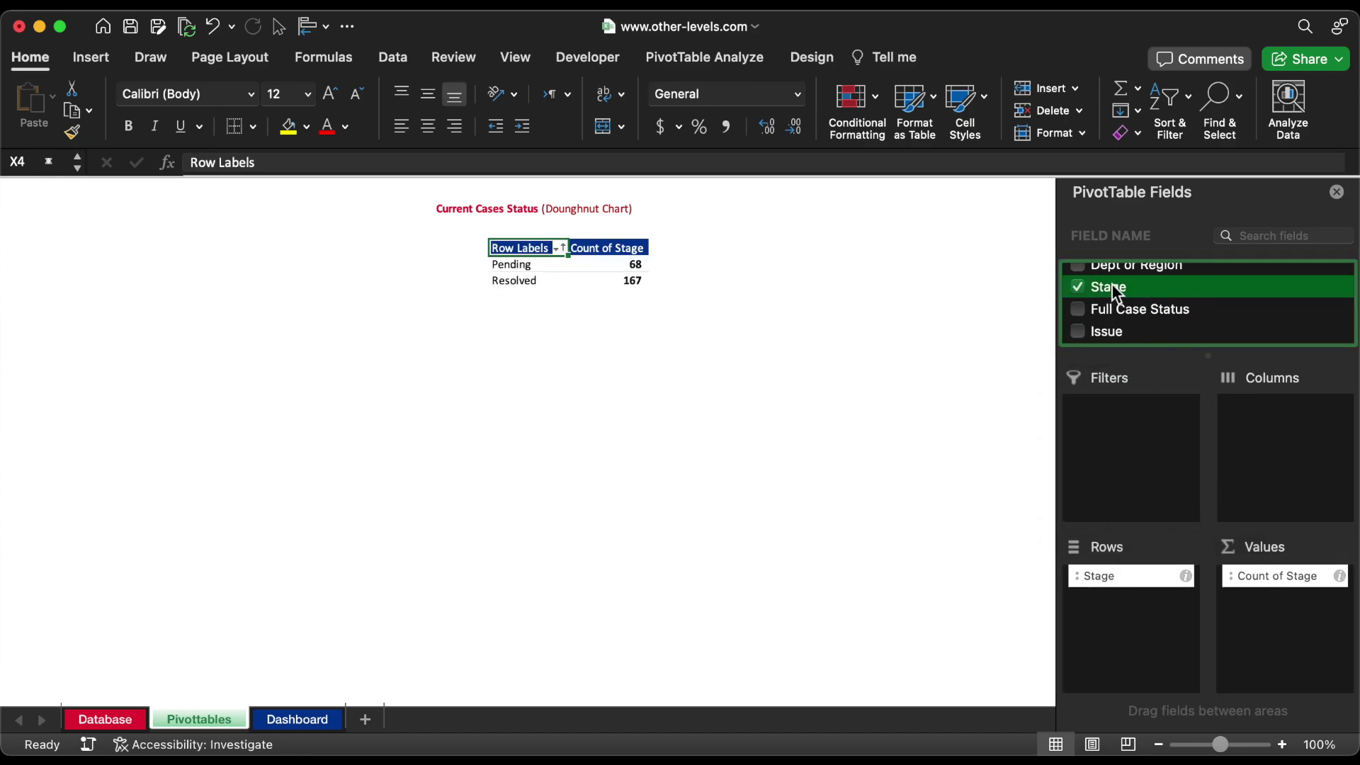
pyautogui.moveTo(1111, 286); pyautogui.dragTo(1290, 618)
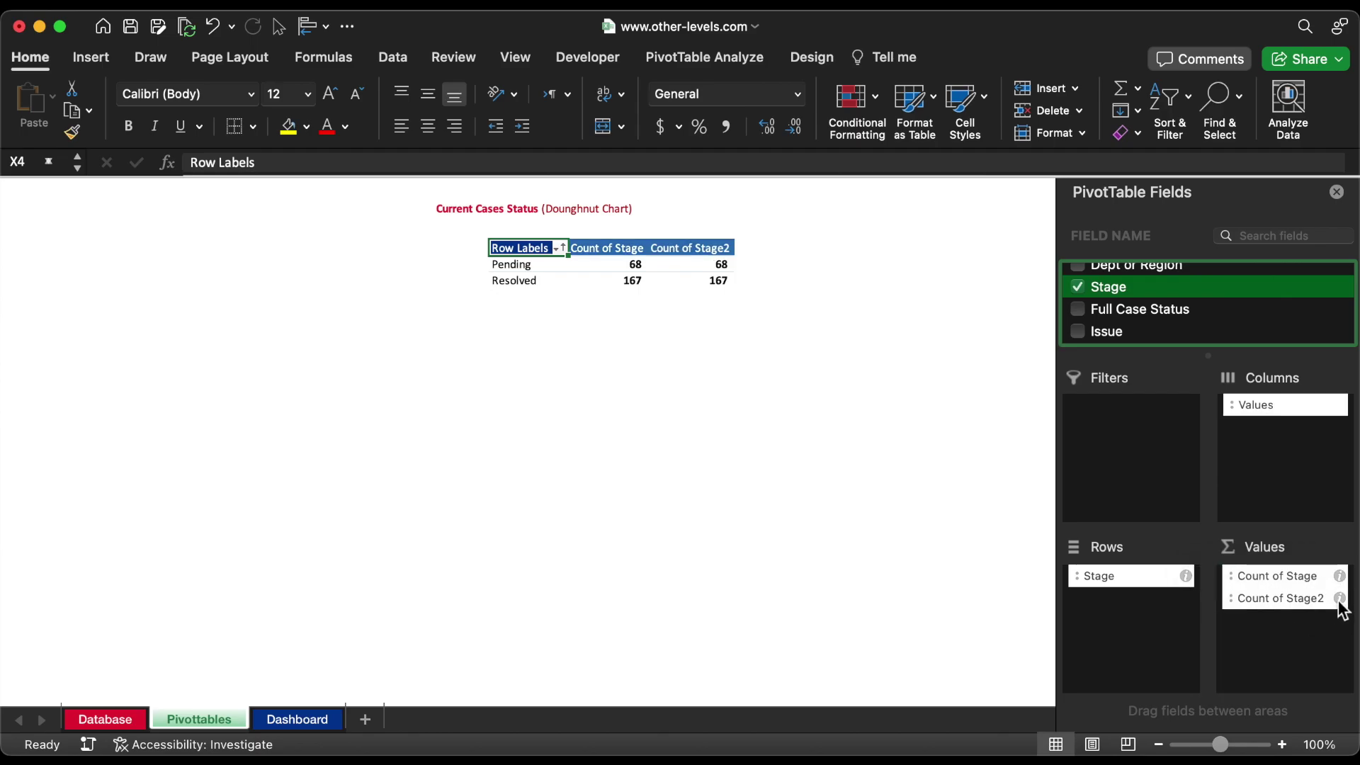
pyautogui.click(1340, 599)
pyautogui.click(722, 232)
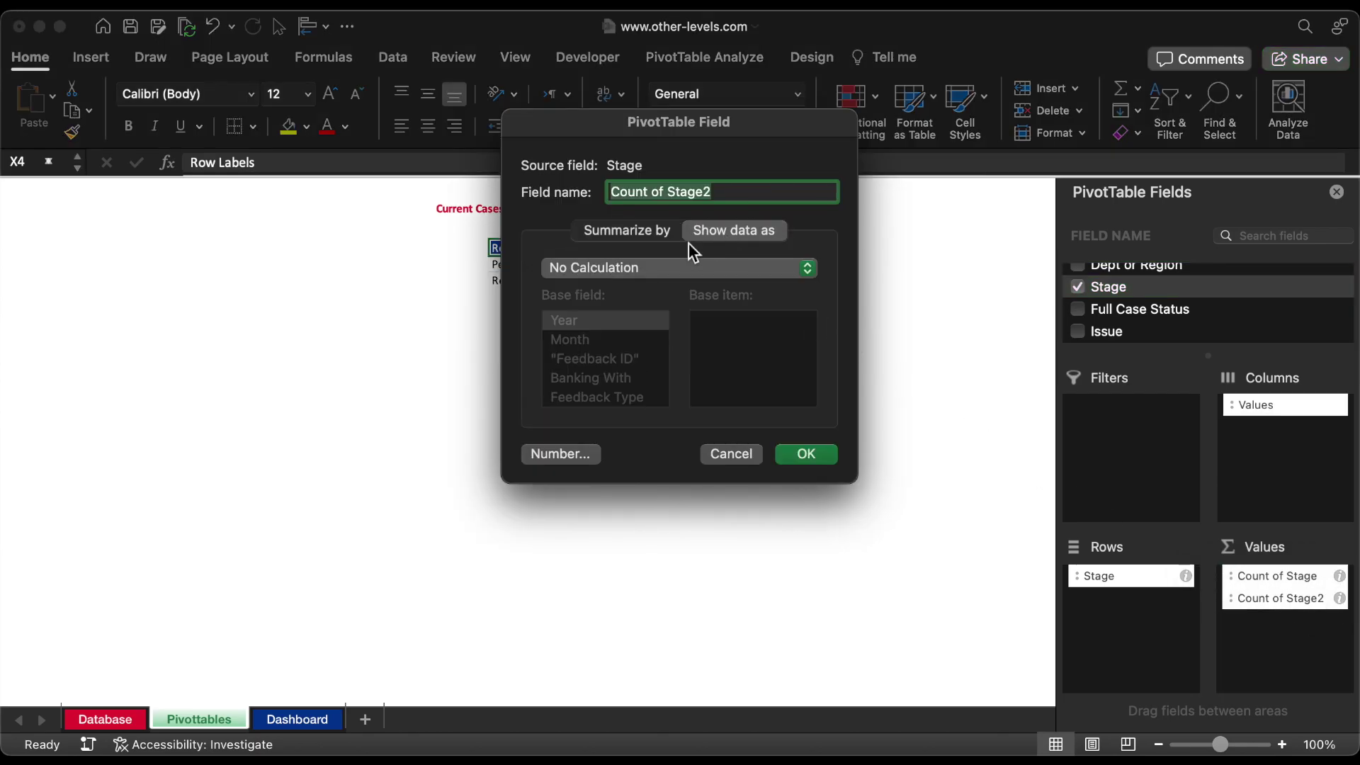
pyautogui.click(658, 263)
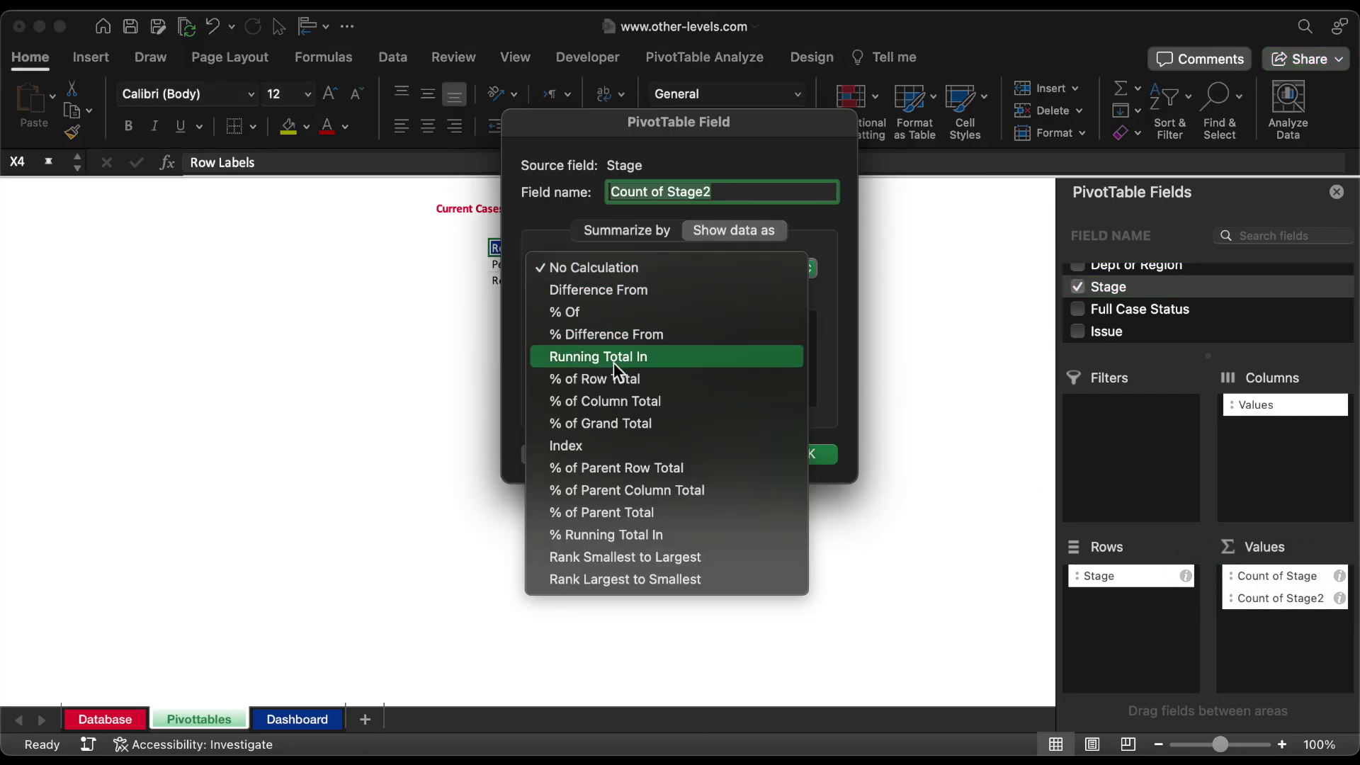
pyautogui.click(613, 401)
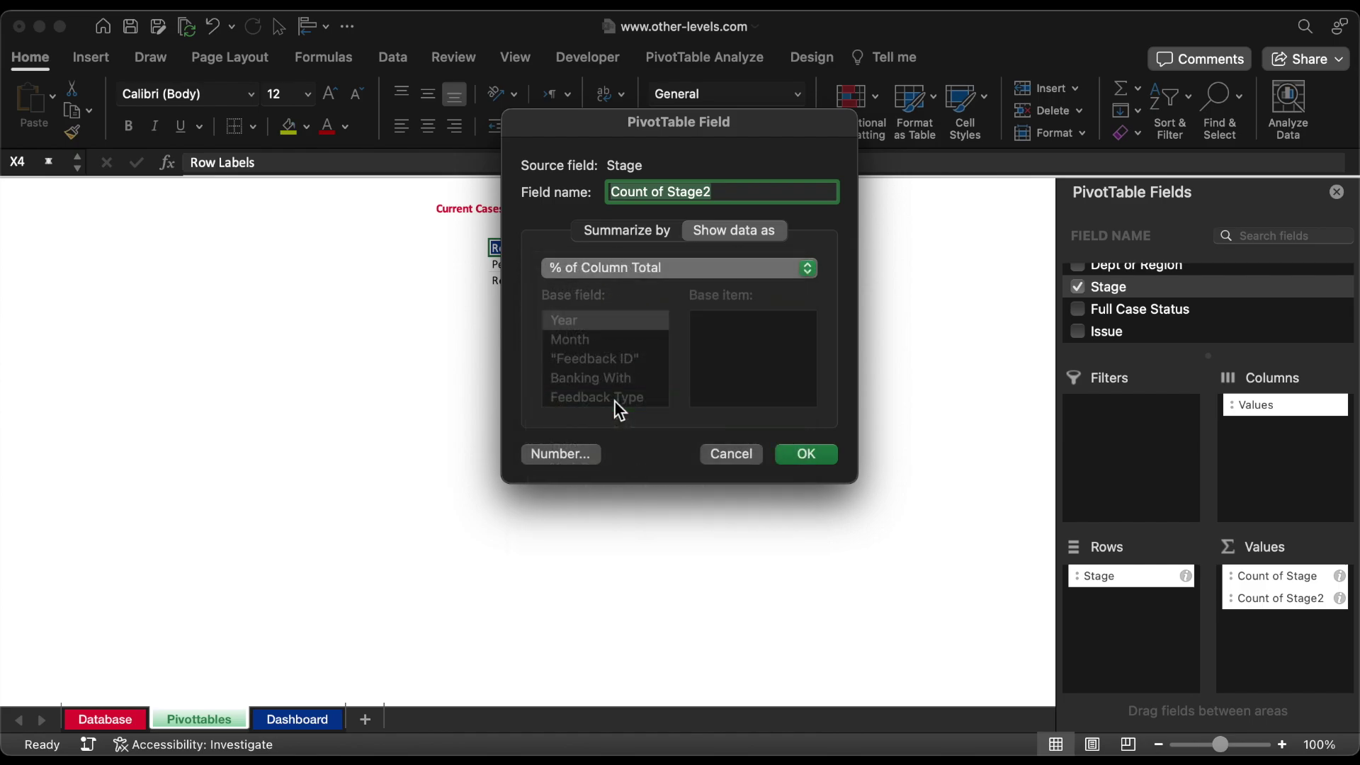
pyautogui.click(808, 455)
pyautogui.hscroll(6, 811, 462)
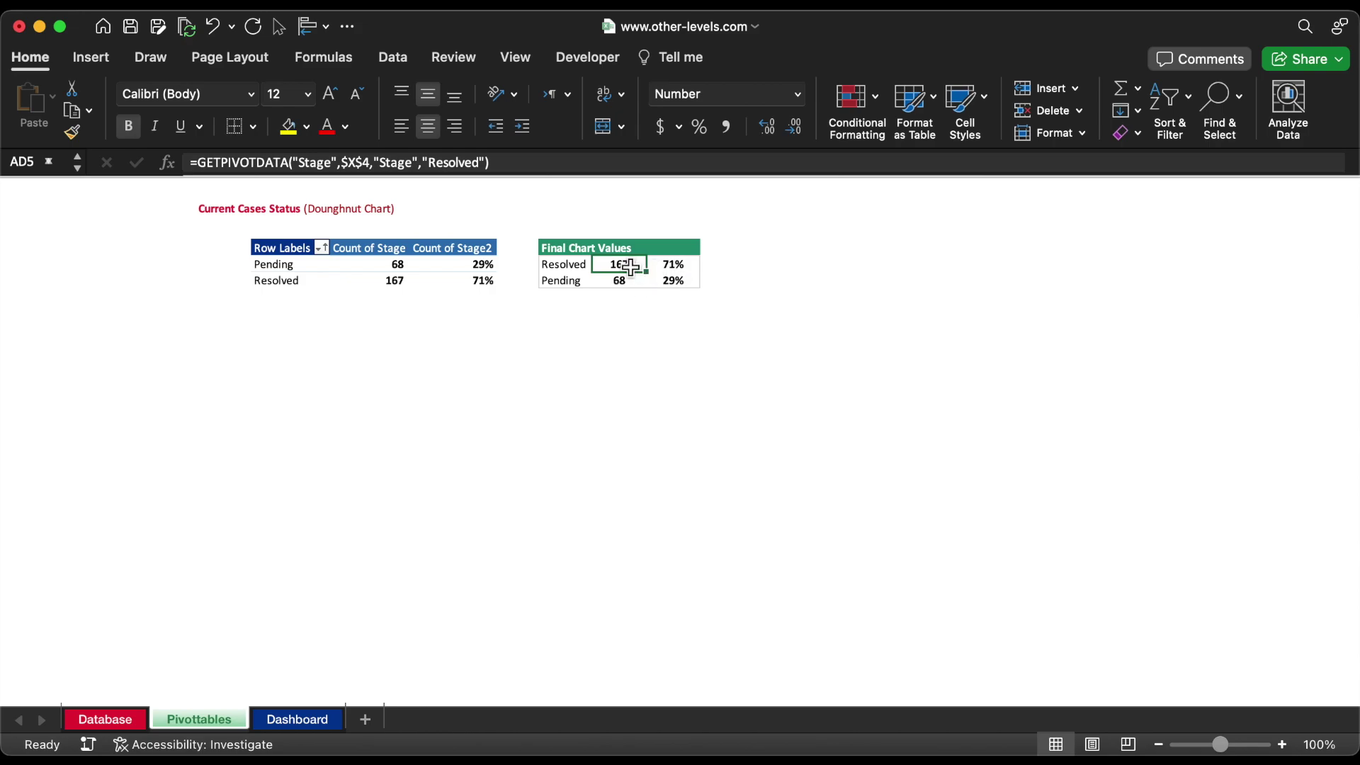
# Insert a doughnut chart of the Resolved 167 and Pending 68 values in AC5:AD6.
pyautogui.moveTo(617, 269); pyautogui.dragTo(587, 280)
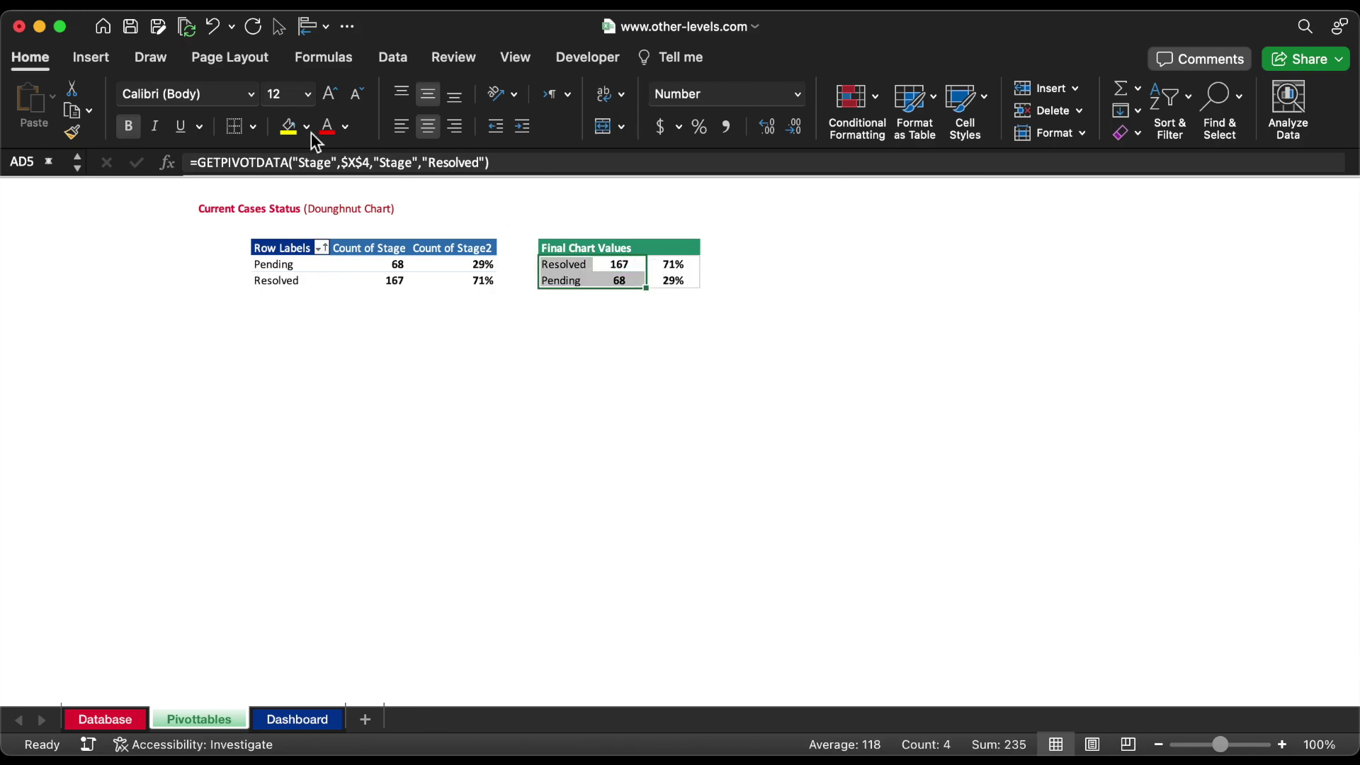
pyautogui.click(92, 61)
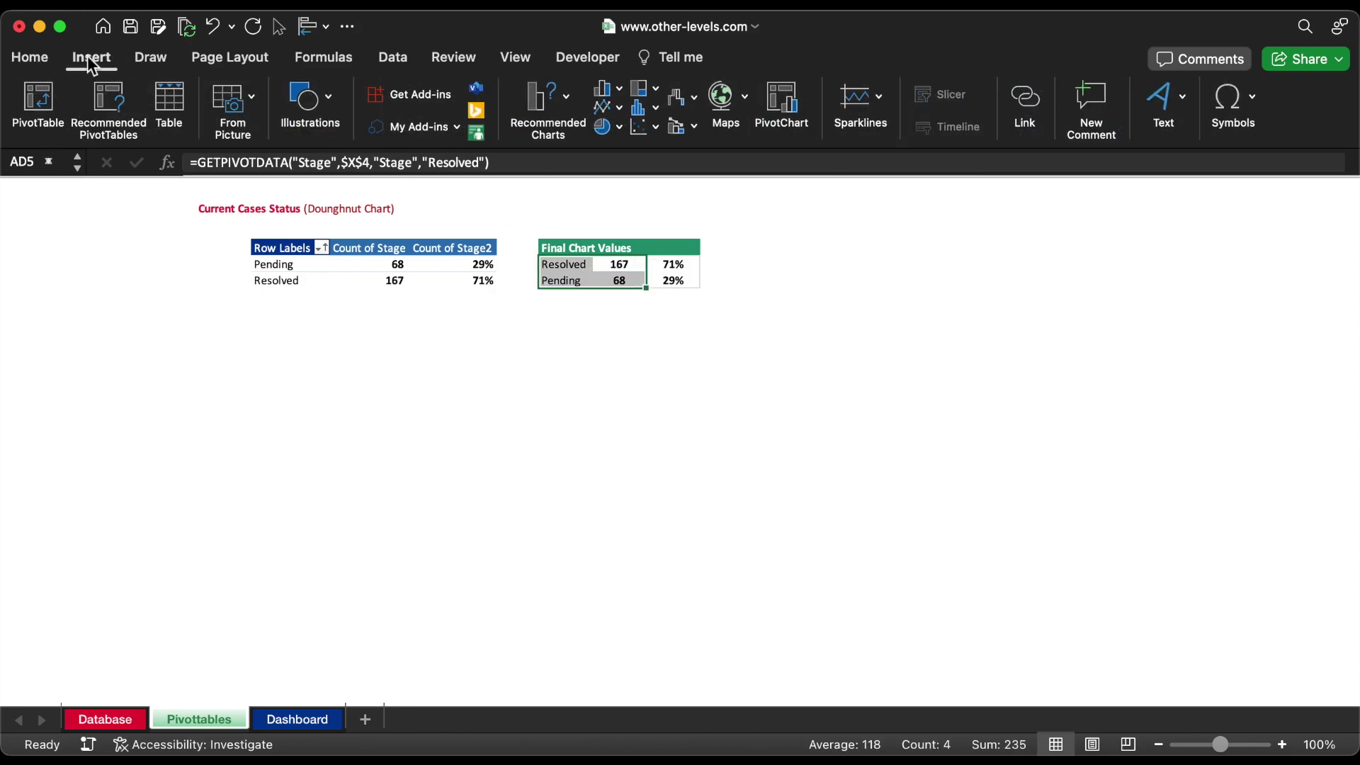
pyautogui.click(607, 127)
pyautogui.click(644, 462)
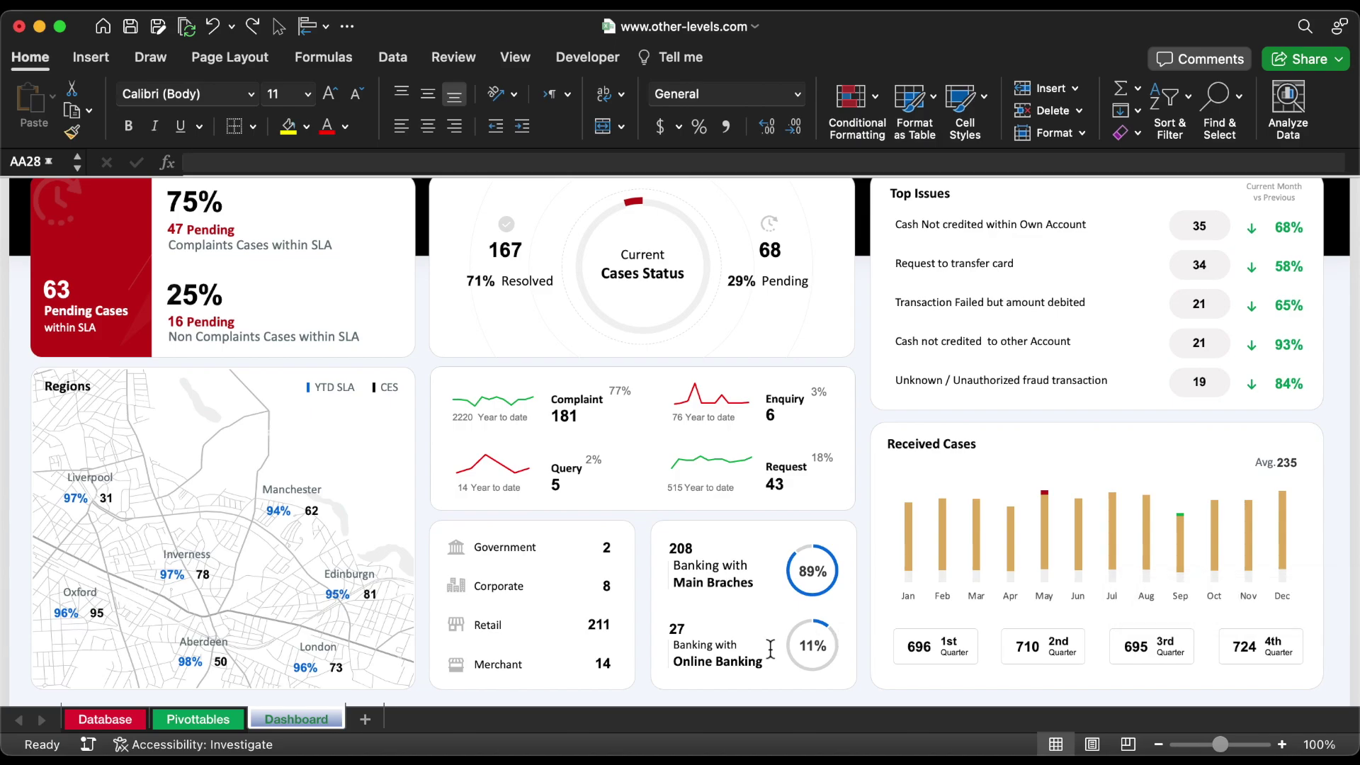
# Pivot Month into rows with Count of Feedback ID, Jan 225 to Dec 258.
pyautogui.click(199, 720)
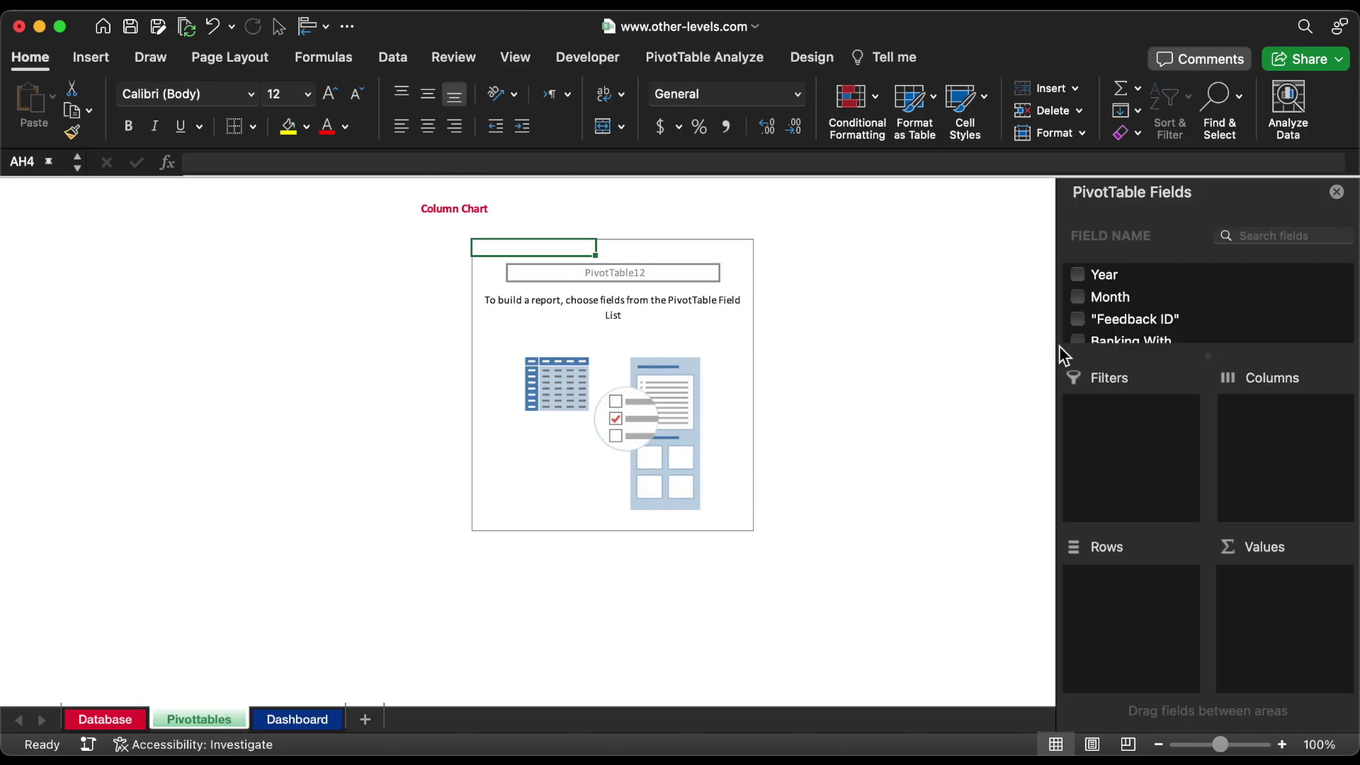
pyautogui.moveTo(1119, 303); pyautogui.dragTo(1148, 611)
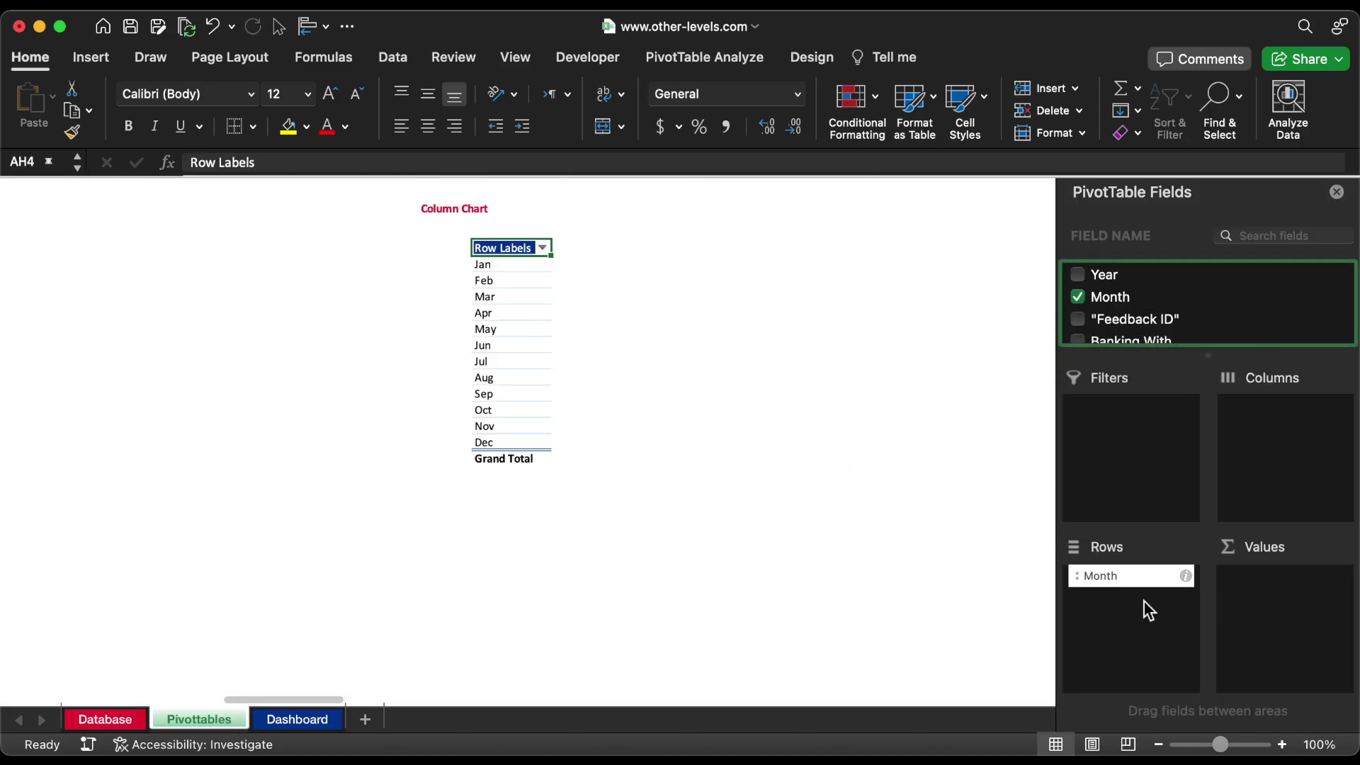
pyautogui.moveTo(1131, 330); pyautogui.dragTo(1296, 616)
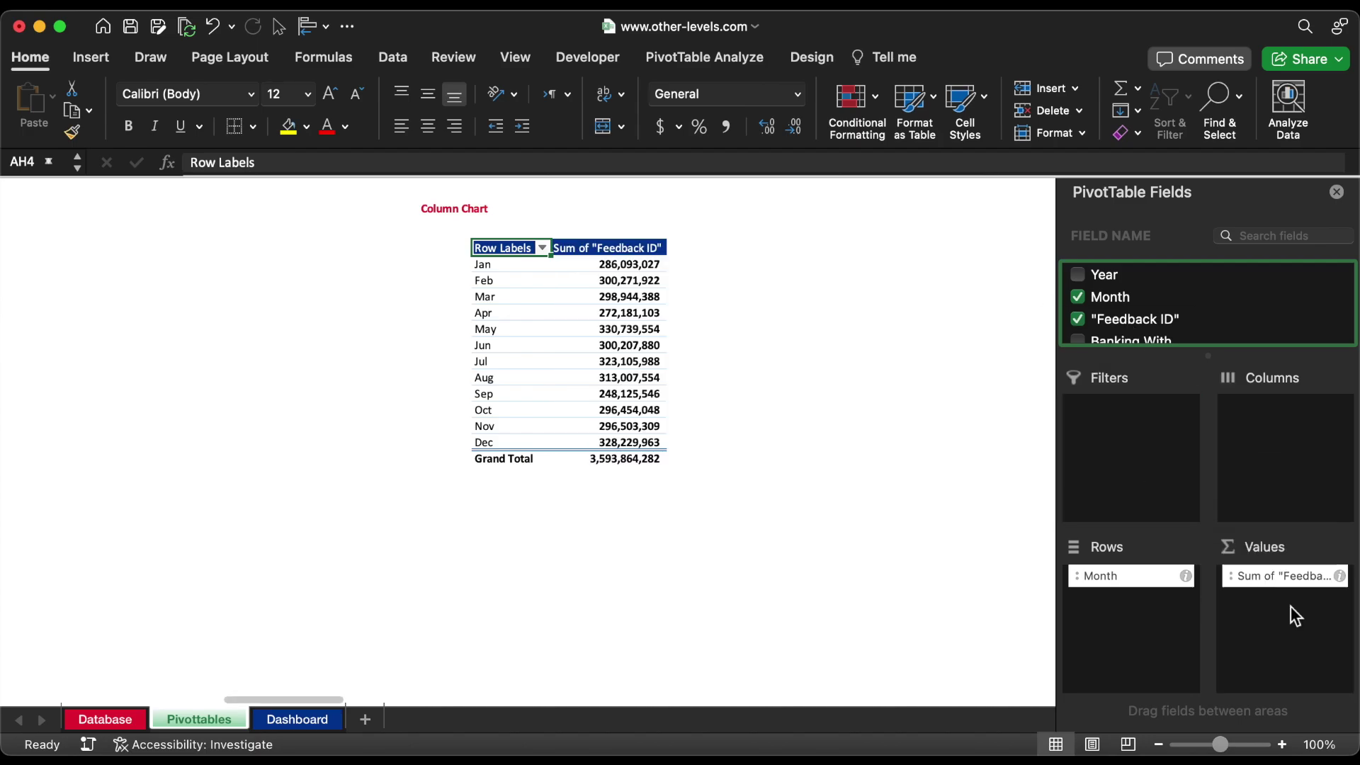
pyautogui.click(1339, 576)
pyautogui.click(587, 284)
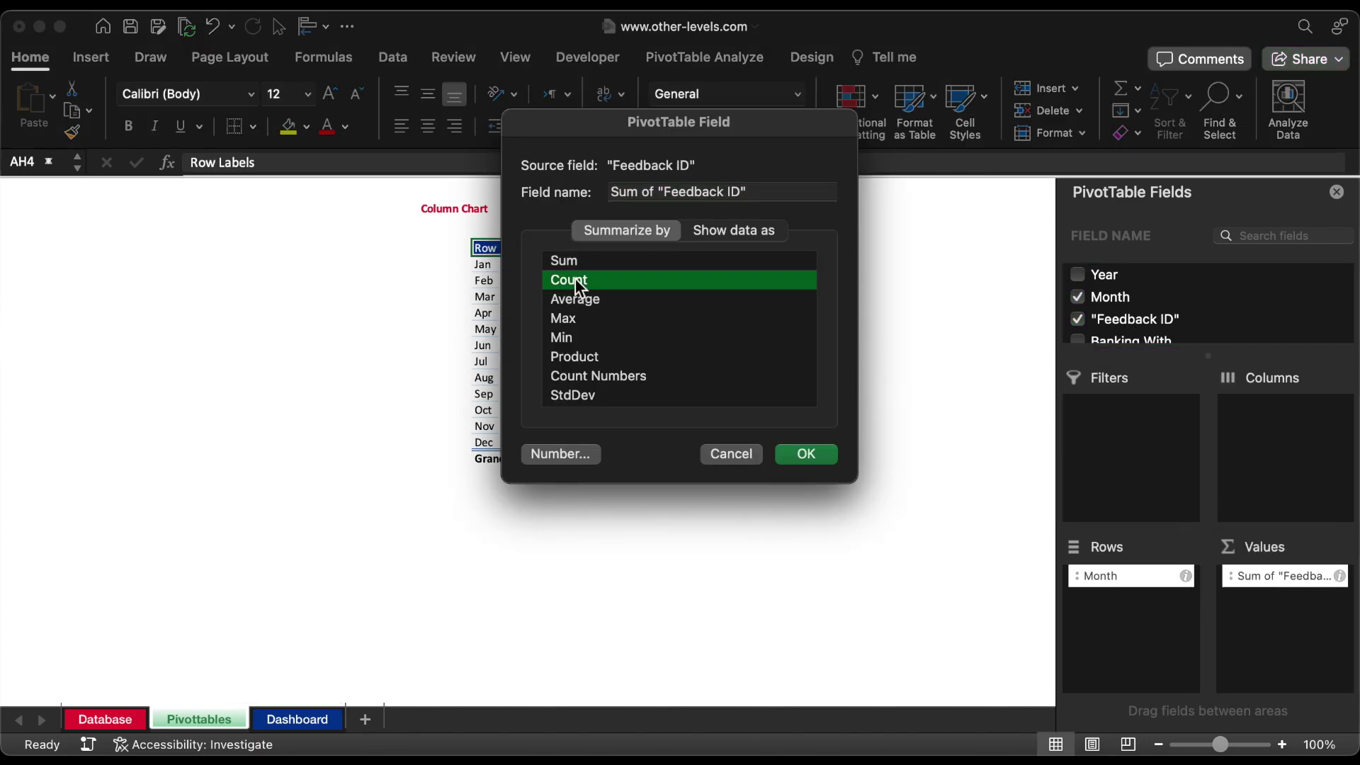
pyautogui.click(806, 454)
pyautogui.hscroll(5, 631, 349)
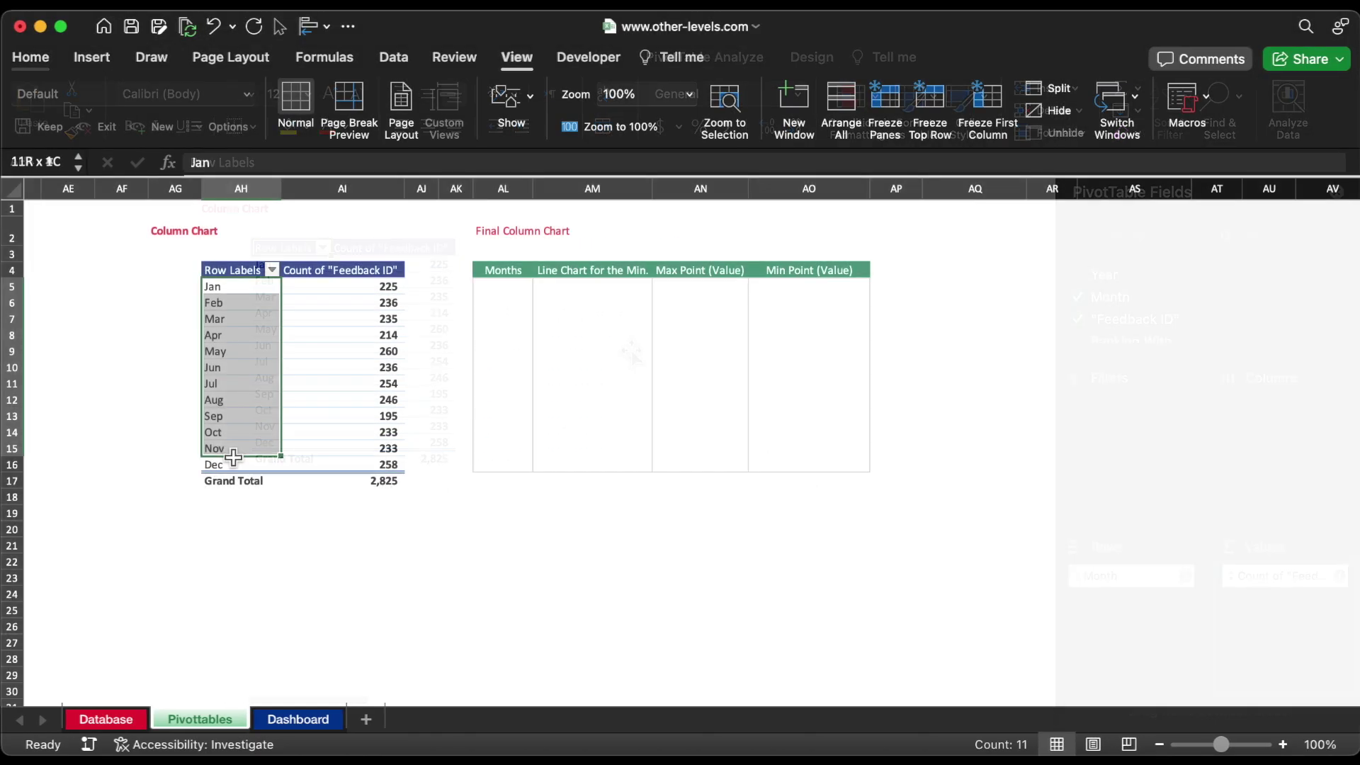
pyautogui.moveTo(234, 457); pyautogui.dragTo(234, 465)
# Paste the month labels into AL5:AL16 under Months.
pyautogui.press('cmd+c')
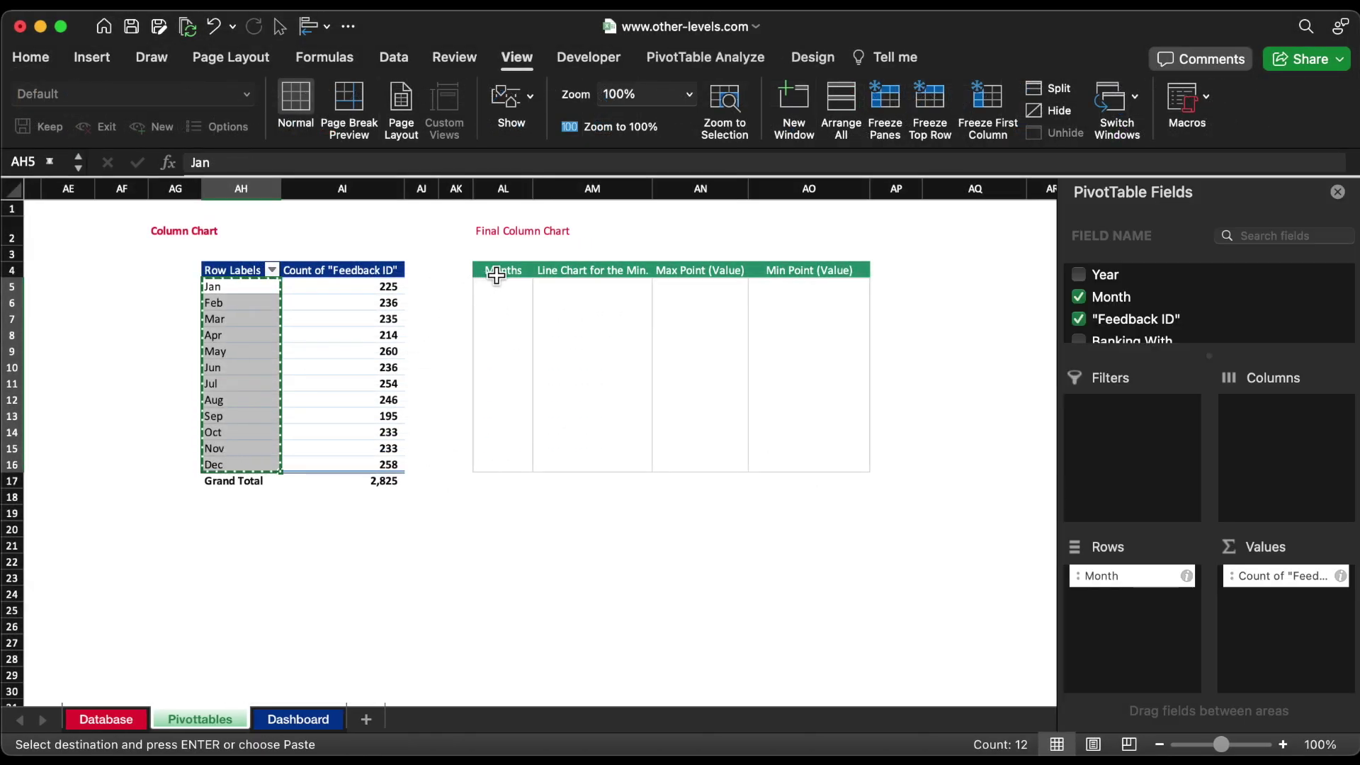
pyautogui.click(503, 286)
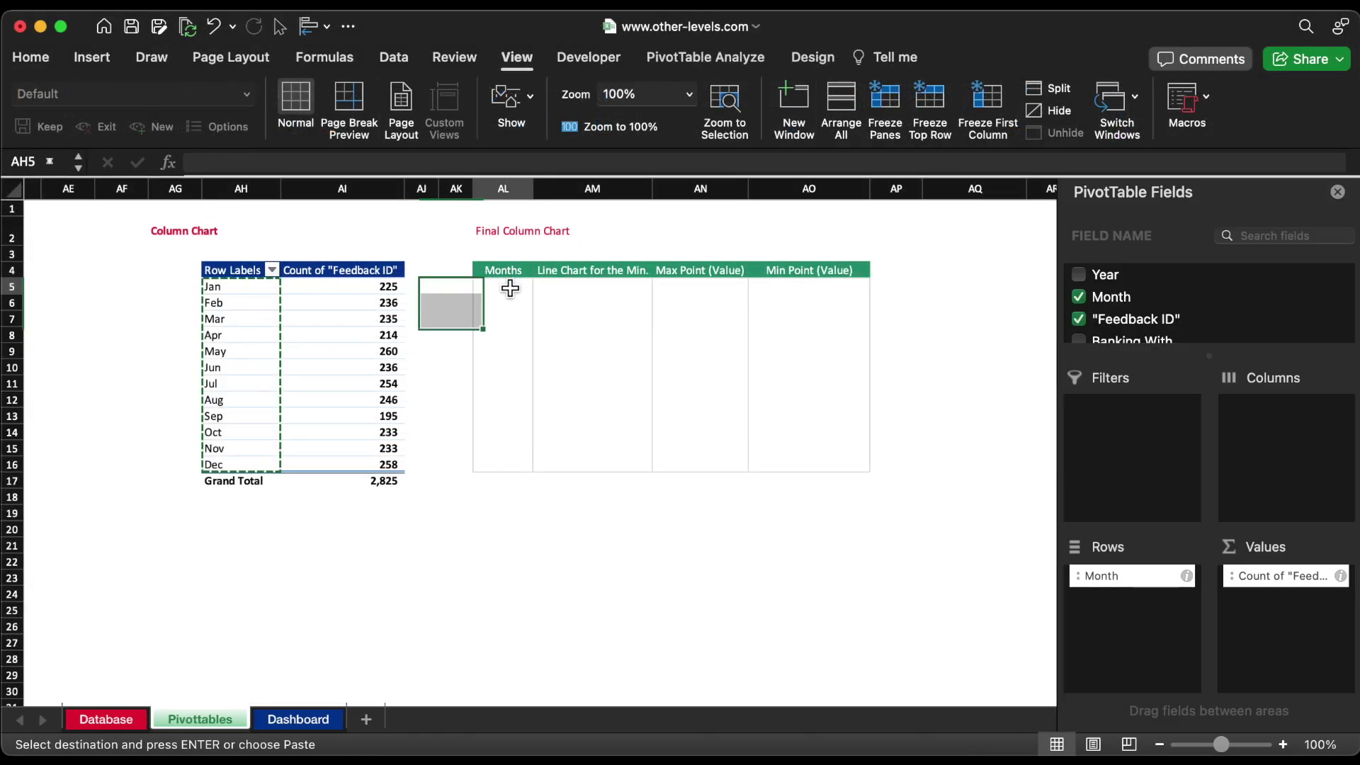
pyautogui.press('cmd+v')
pyautogui.click(609, 289)
# Enter =VLOOKUP(AL5,$AH$5:$AI$16,2,0) in AM5 to fetch January's case count.
pyautogui.write('=vl')
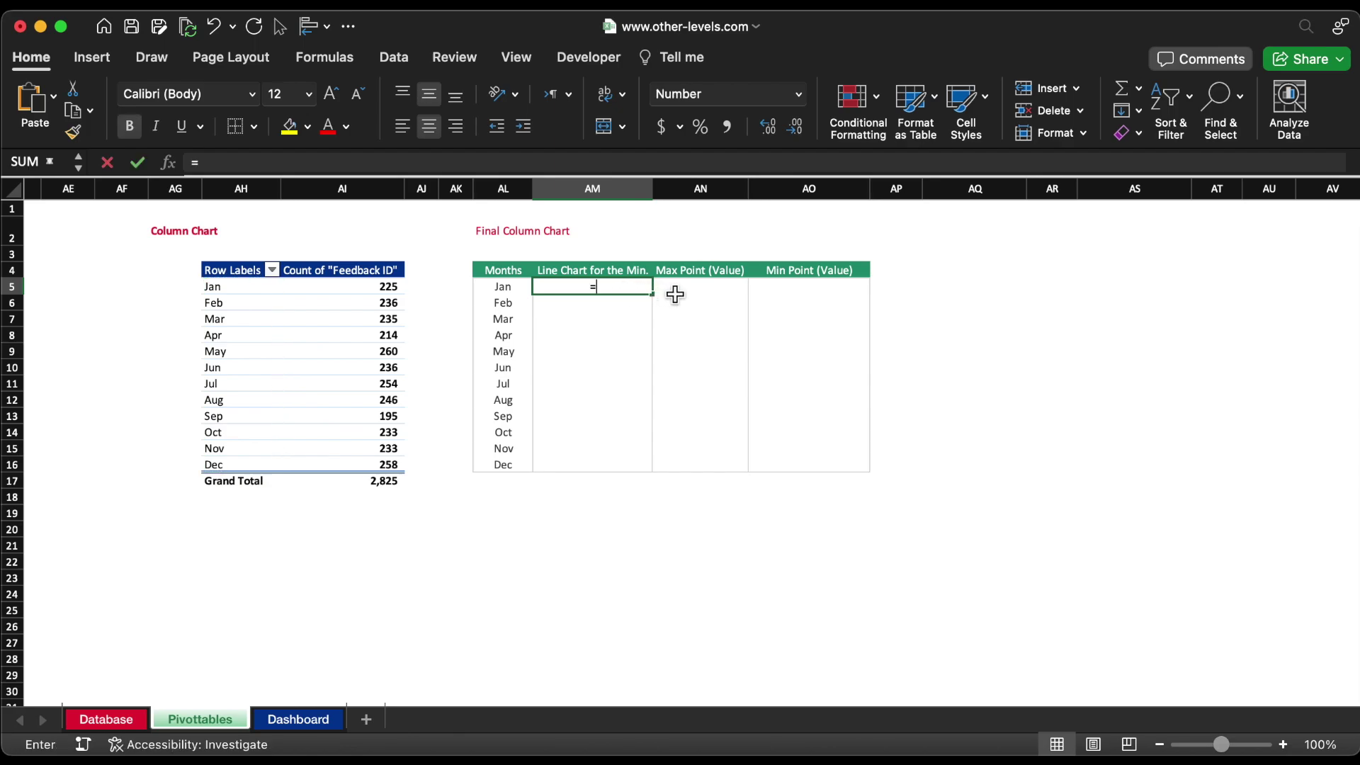
pyautogui.doubleClick(599, 326)
pyautogui.click(518, 286)
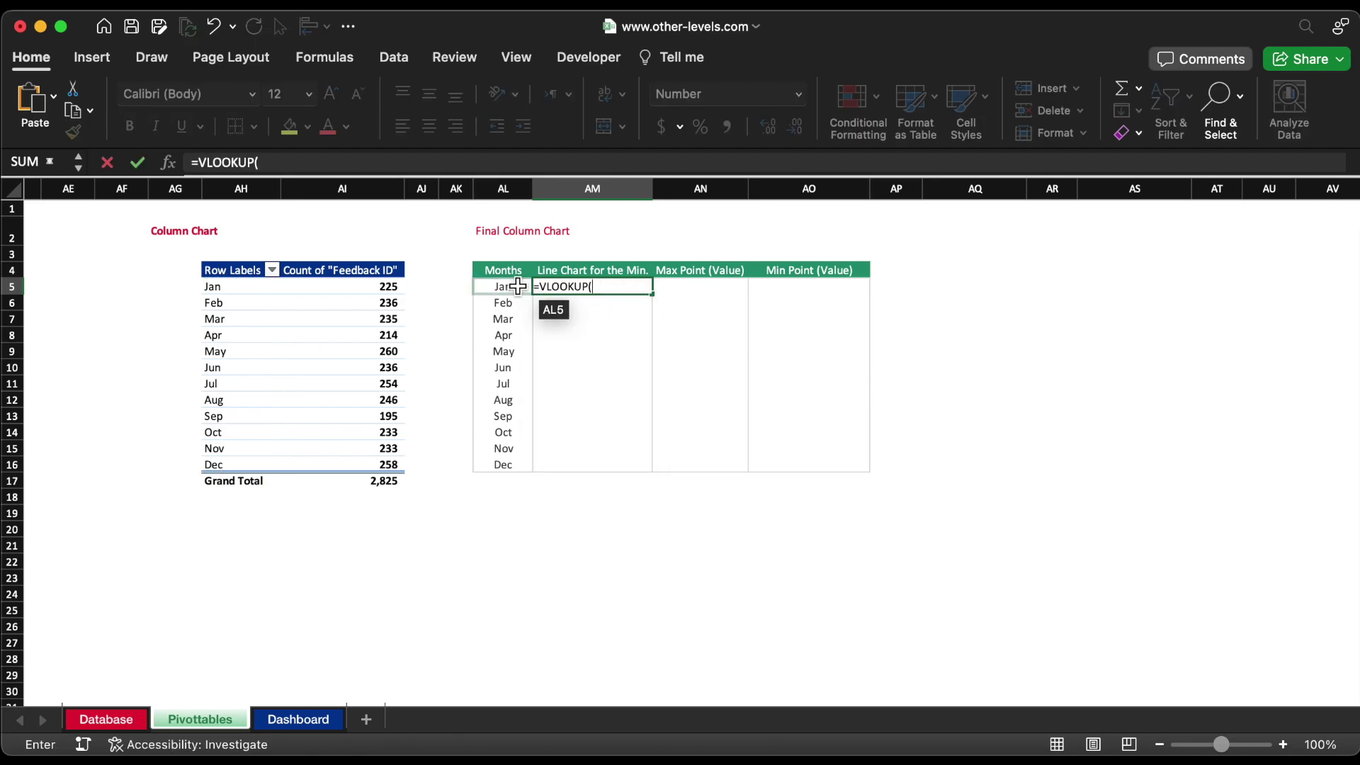
pyautogui.write(',')
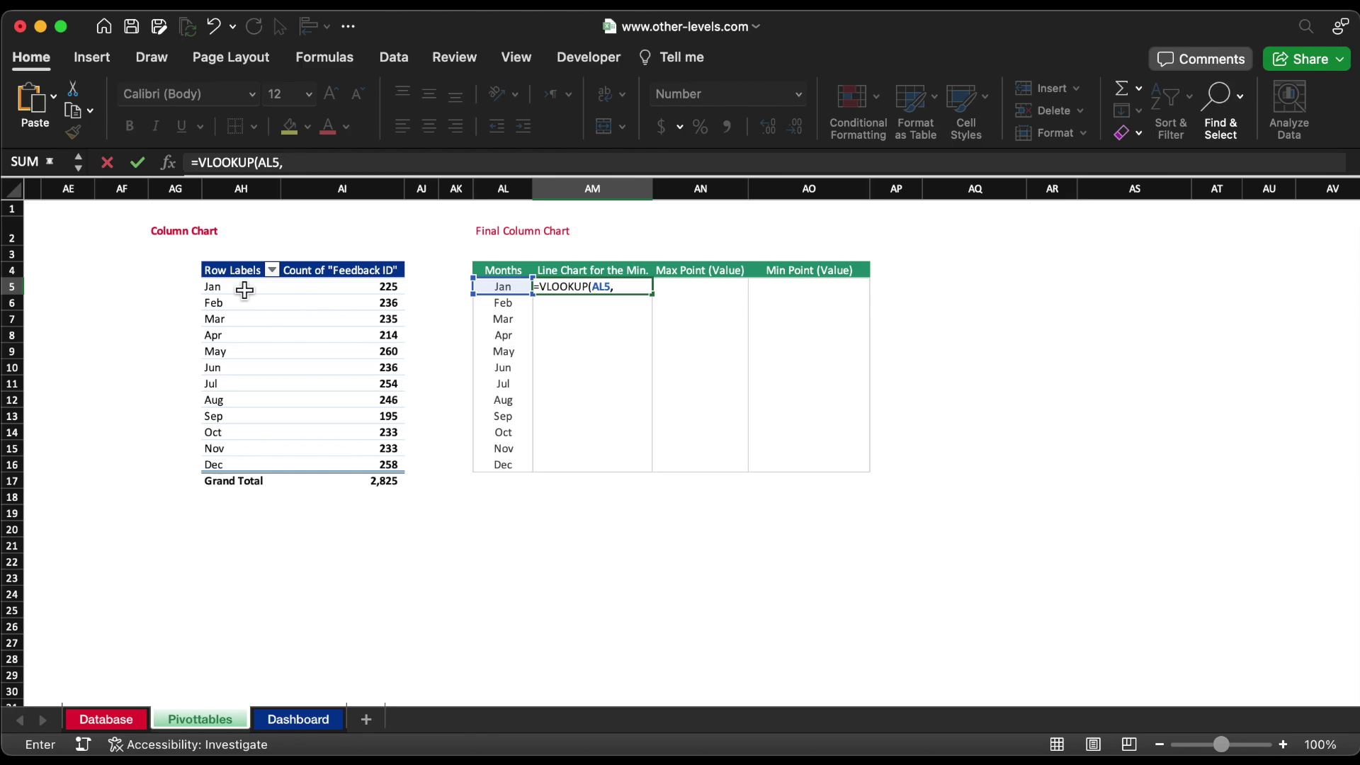
pyautogui.moveTo(244, 289); pyautogui.dragTo(369, 466)
pyautogui.press('F4')
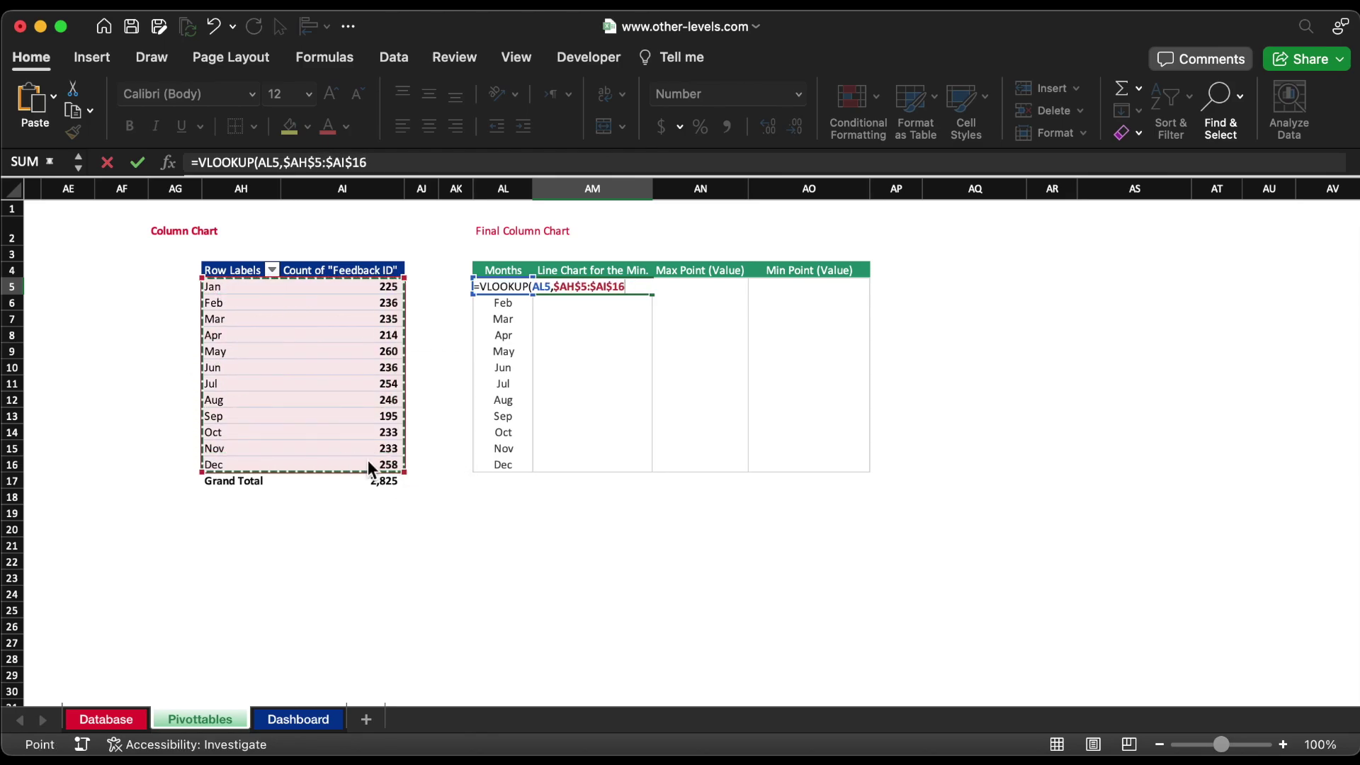
pyautogui.write(',2,0')
pyautogui.press('Return')
# Add =IF(AM5=MAX($AM$5:$AM$16),AM5,"") in AN5 as the Max Point and fill it to December.
pyautogui.click(700, 286)
pyautogui.write('=')
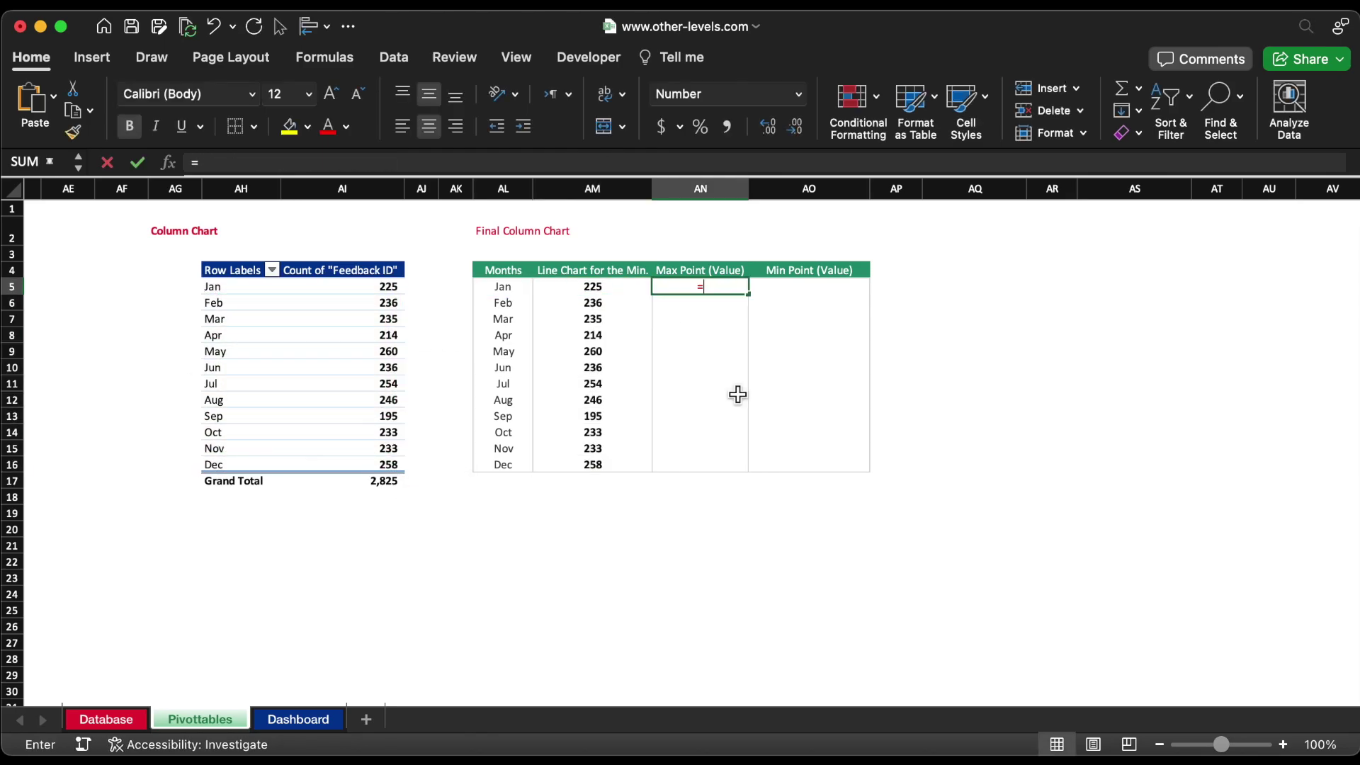
pyautogui.write('IF')
pyautogui.doubleClick(690, 323)
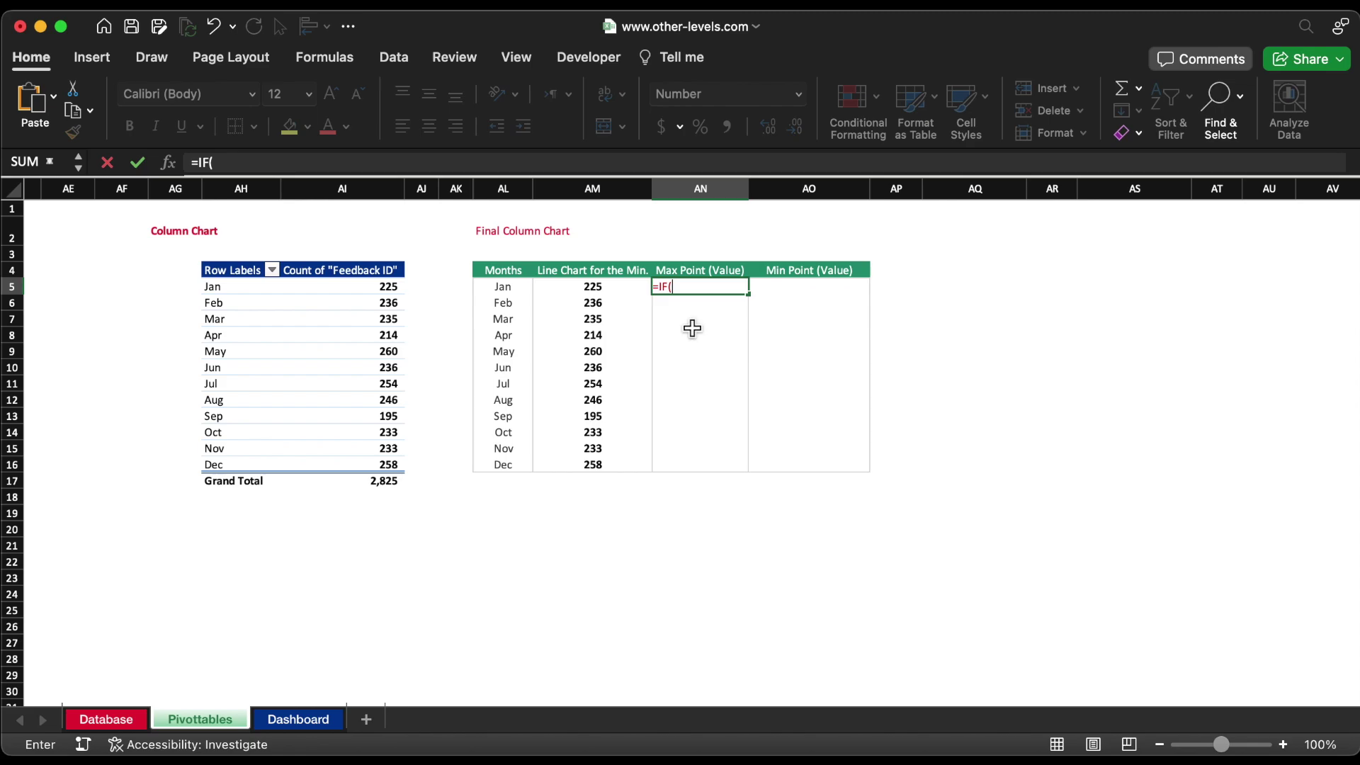
pyautogui.click(622, 290)
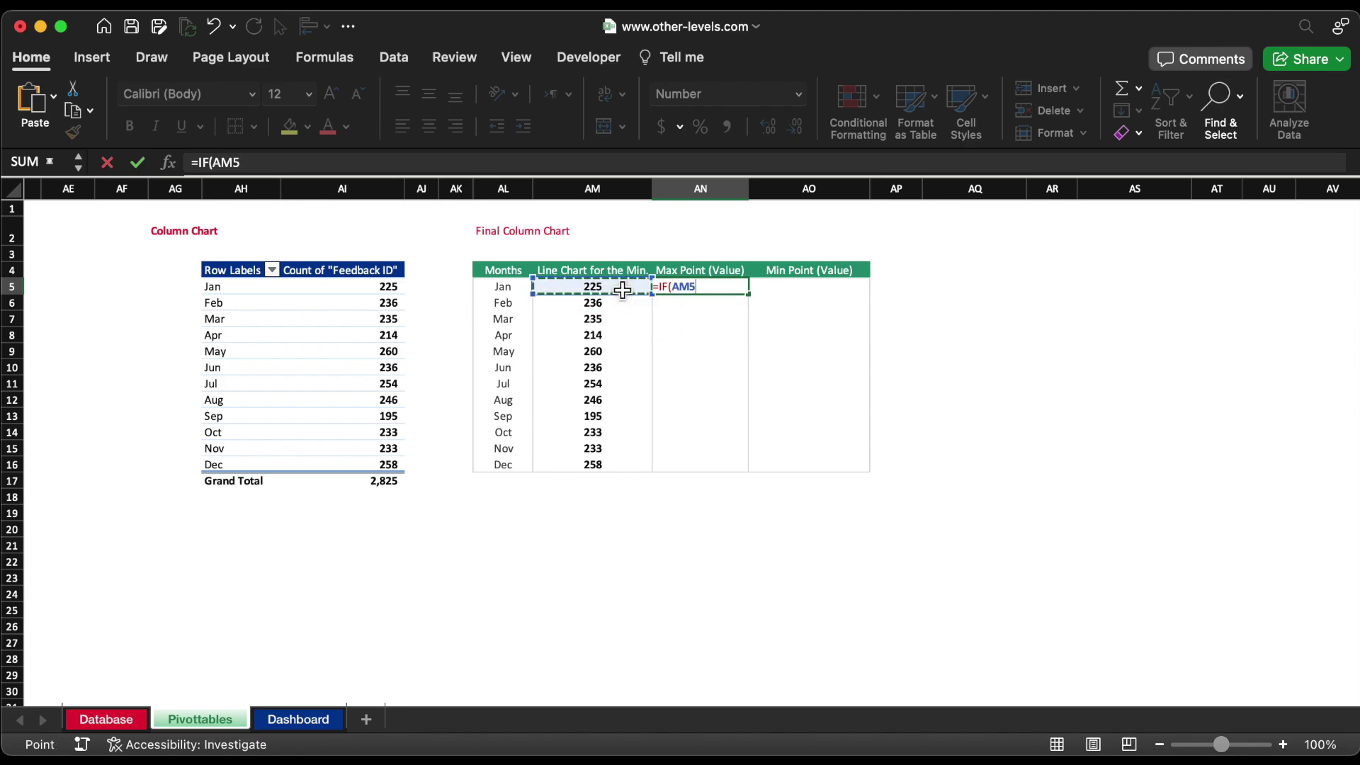
pyautogui.write('=max')
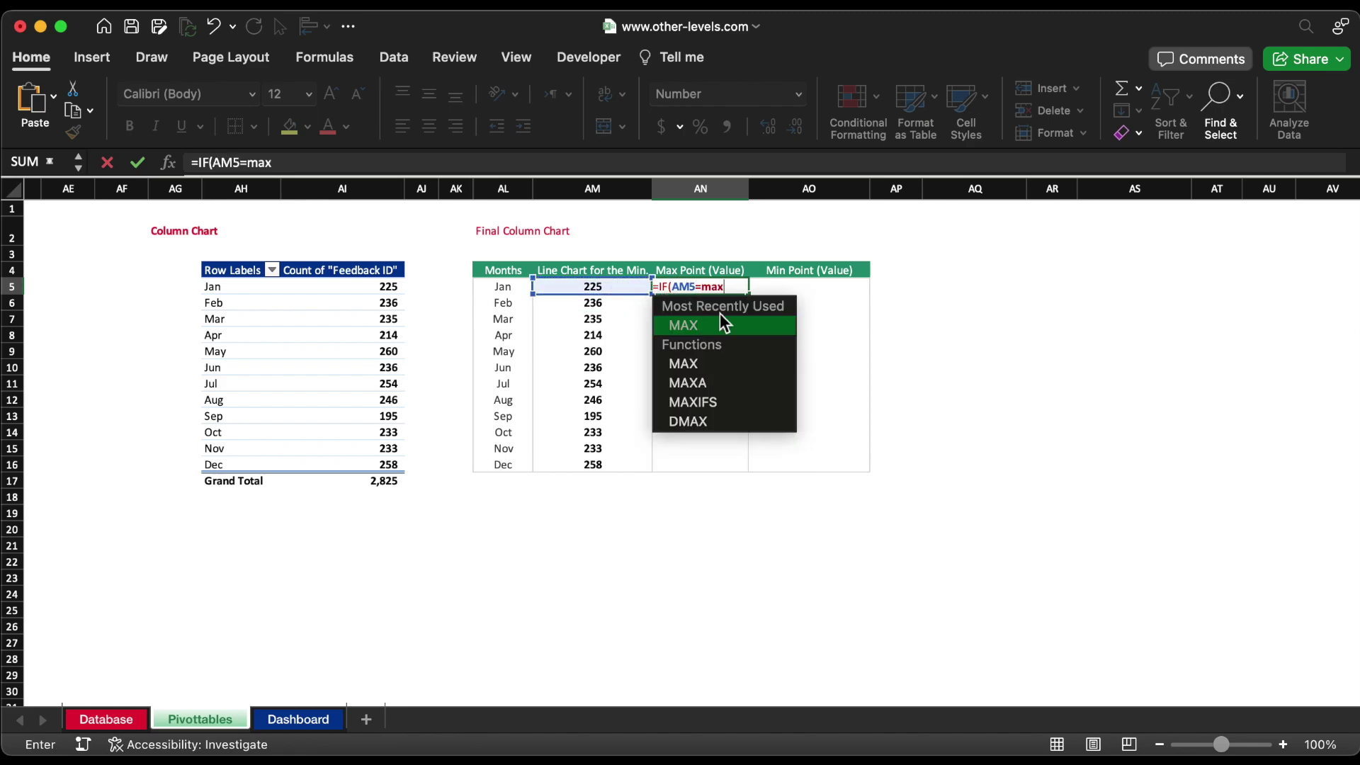
pyautogui.doubleClick(720, 321)
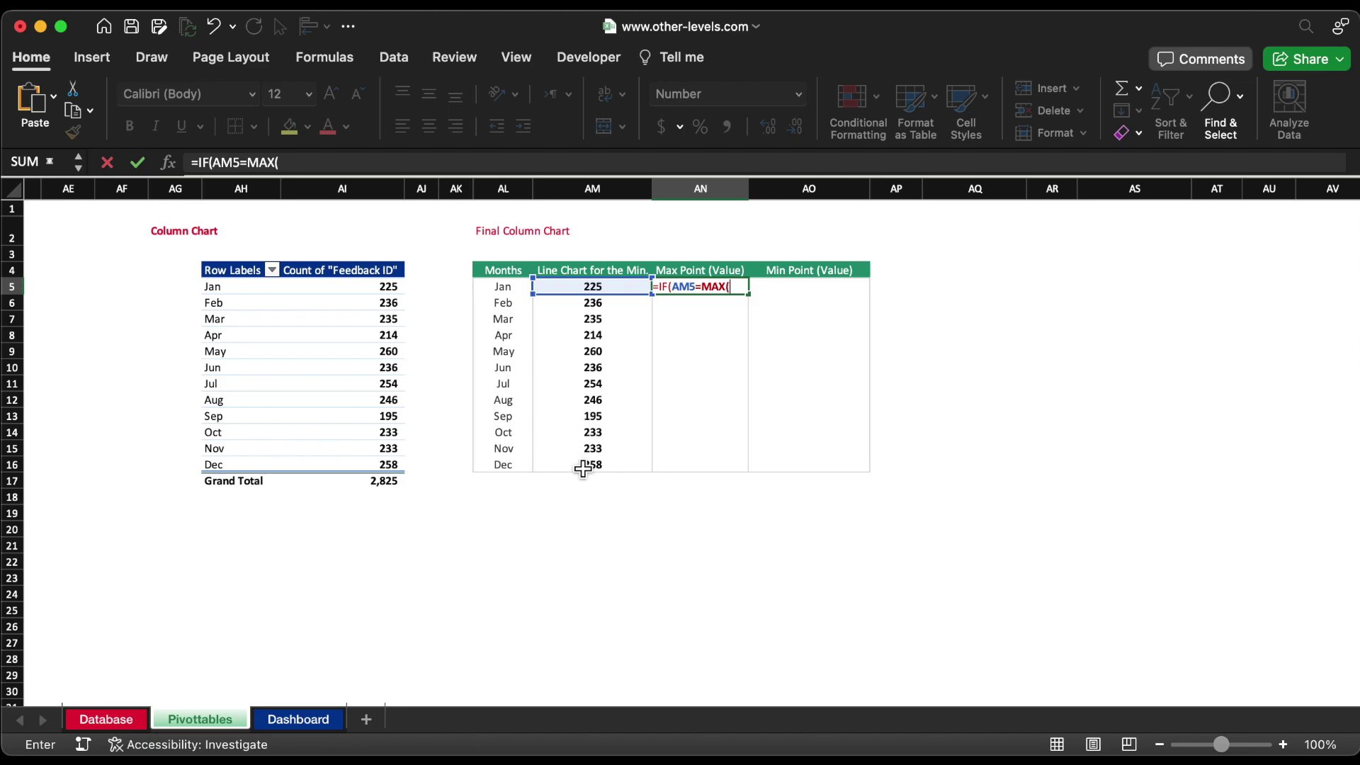
pyautogui.moveTo(582, 469); pyautogui.dragTo(566, 287)
pyautogui.press('F4')
pyautogui.write('),')
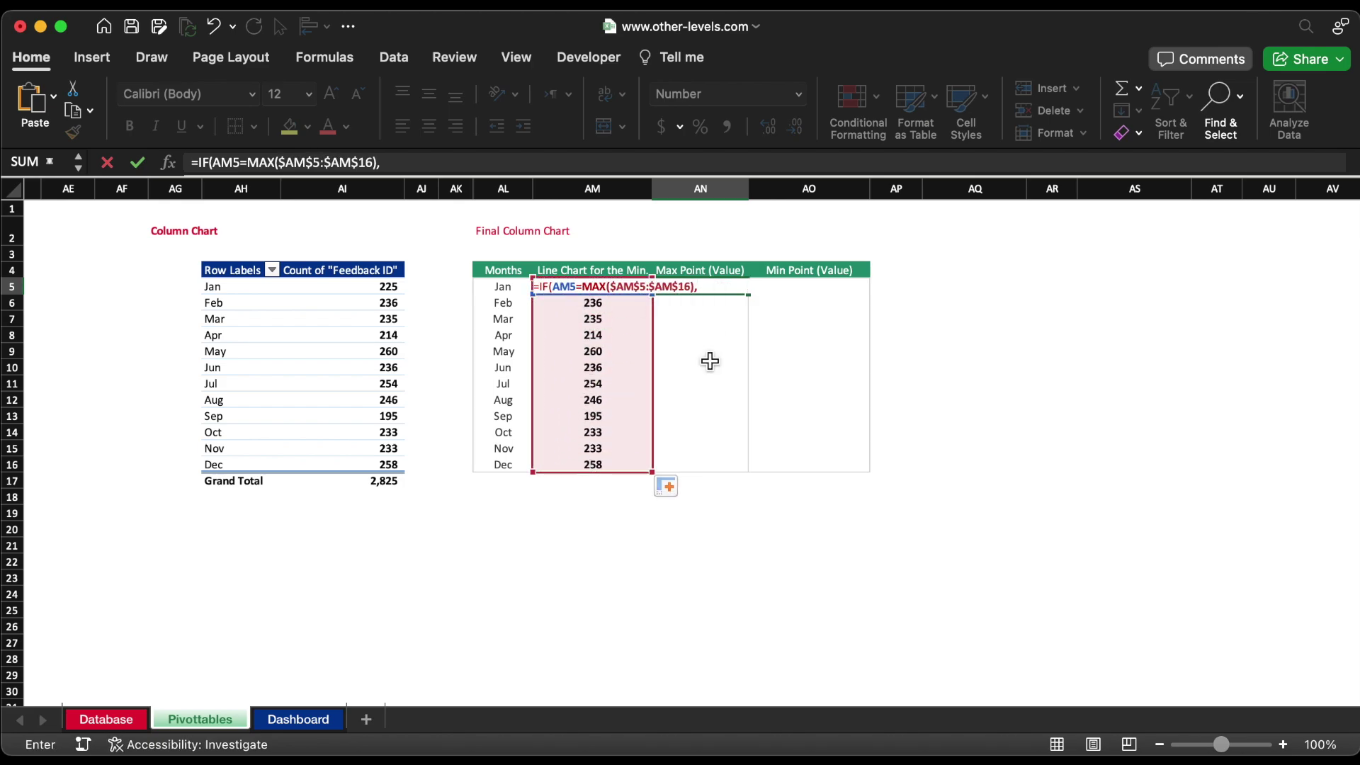
pyautogui.write('am5,"")')
pyautogui.hotkey('ctrl', 'Return')
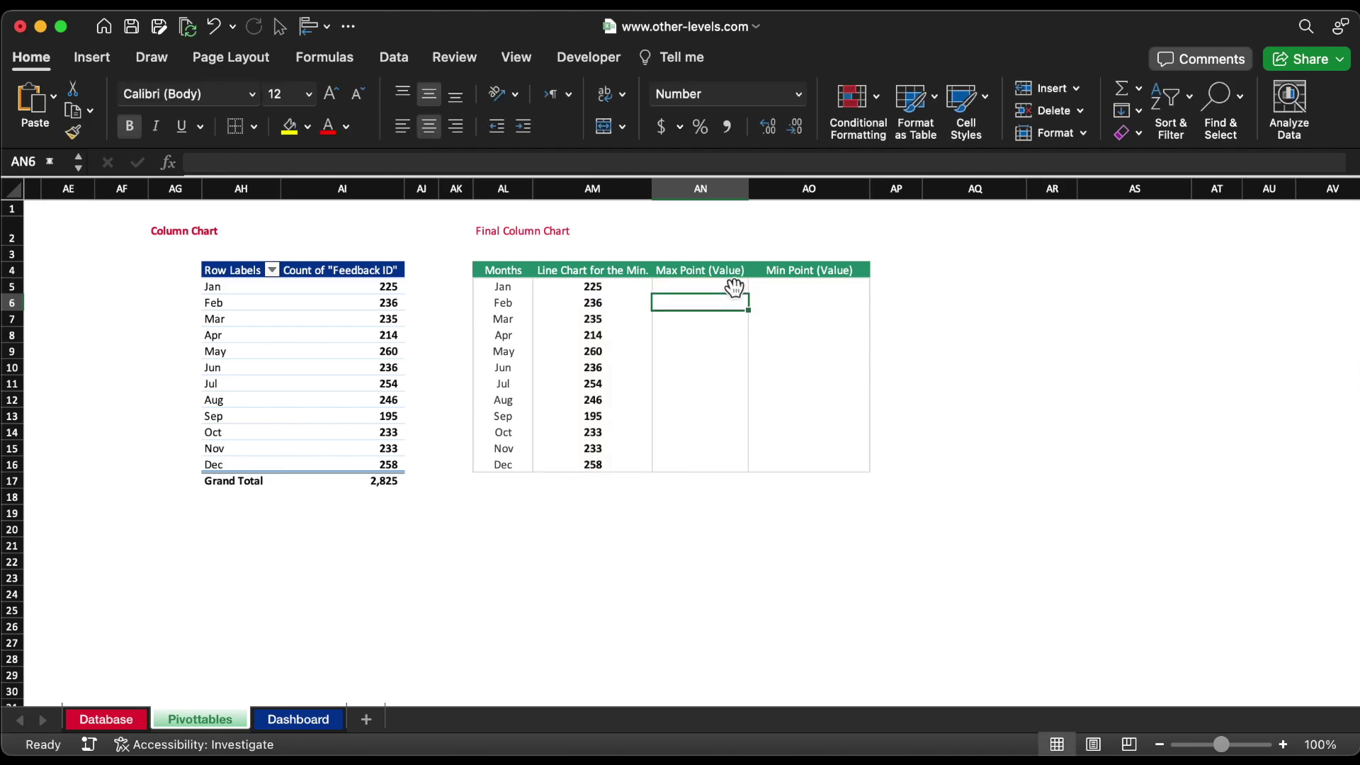
pyautogui.doubleClick(753, 300)
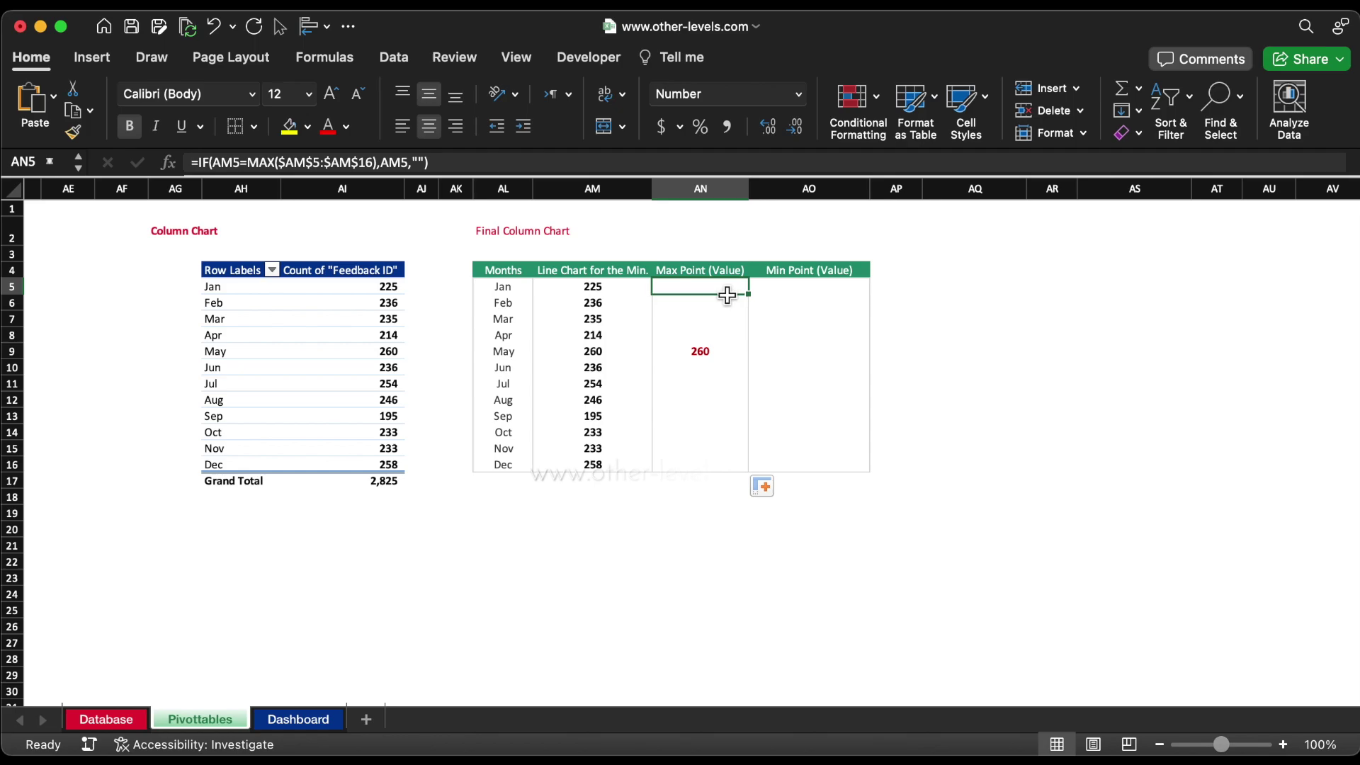
# Reuse that formula in AO5 with MIN for the Min Point and fill it to December.
pyautogui.click(455, 161)
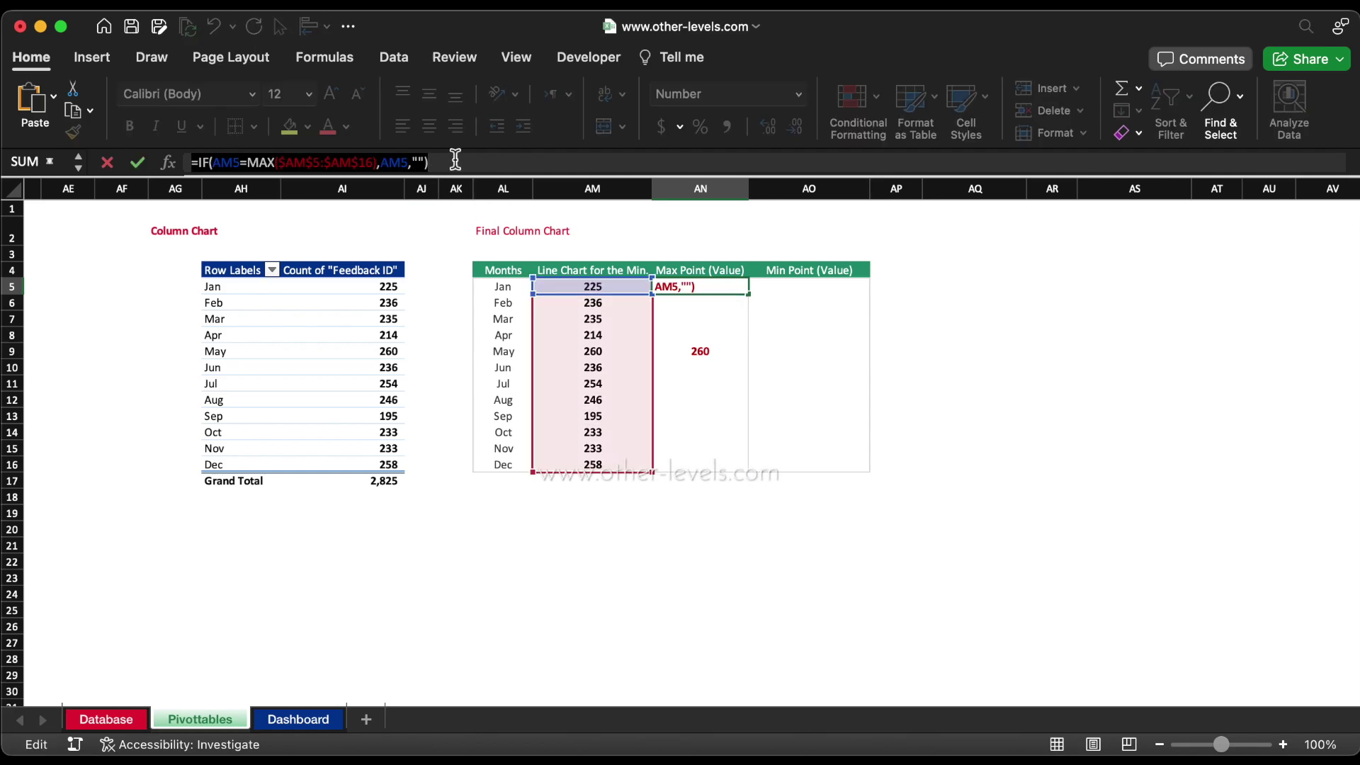
pyautogui.press('Escape')
pyautogui.click(788, 286)
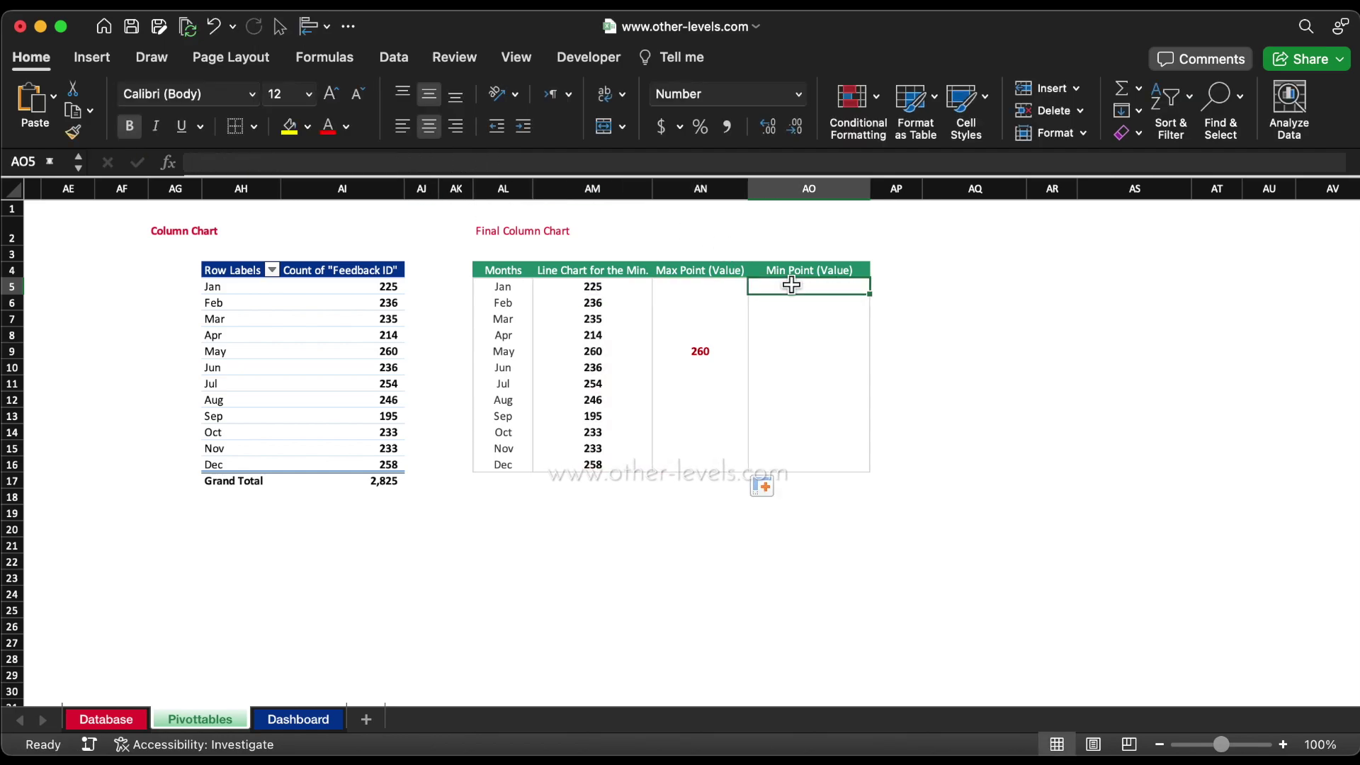
pyautogui.click(516, 164)
pyautogui.press('super+v')
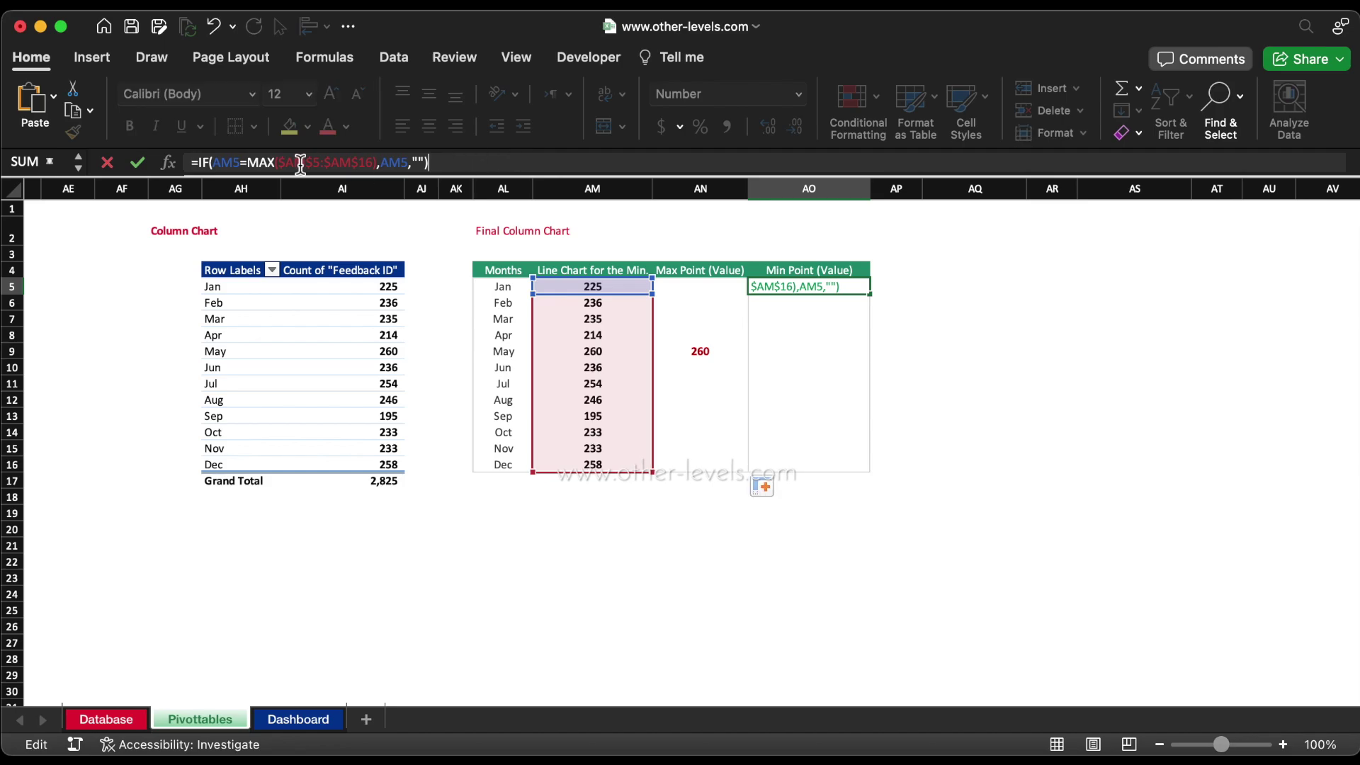
pyautogui.doubleClick(259, 162)
pyautogui.write('min')
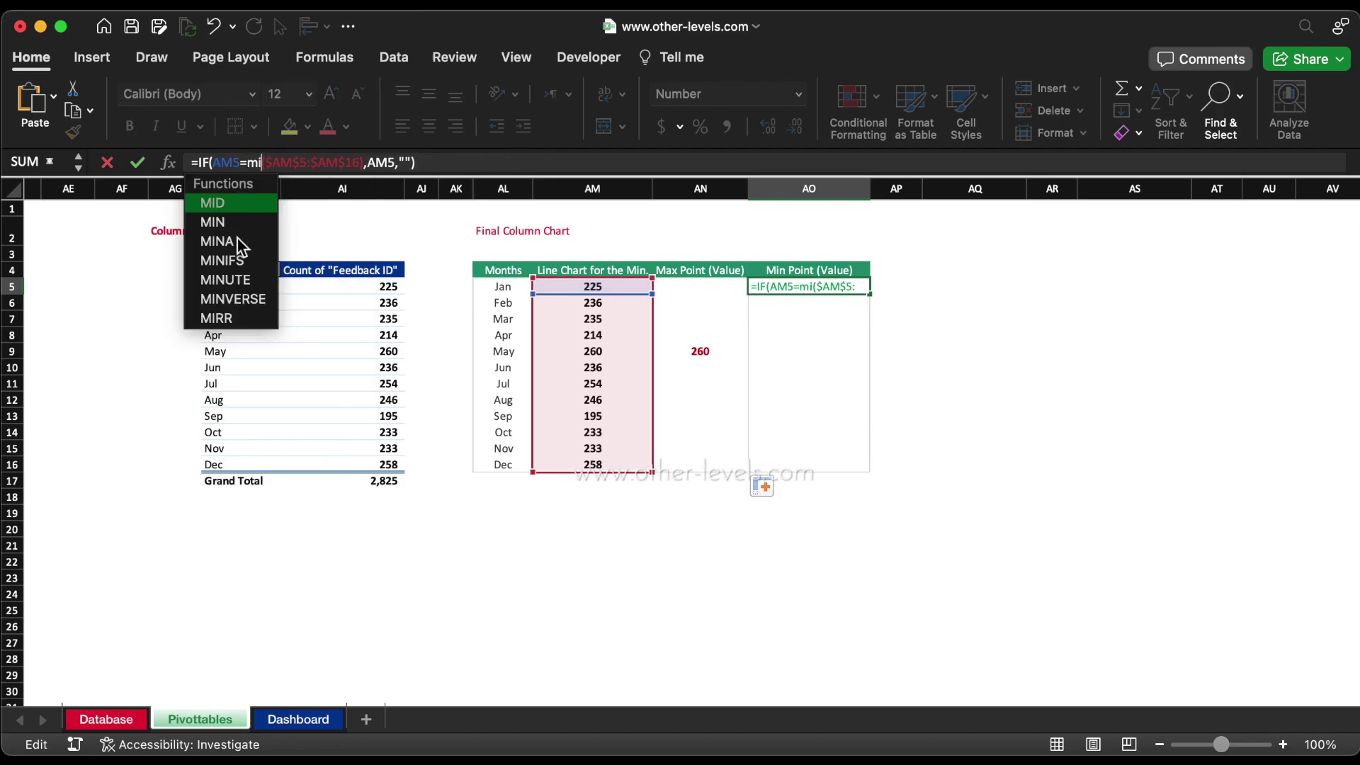
pyautogui.doubleClick(233, 206)
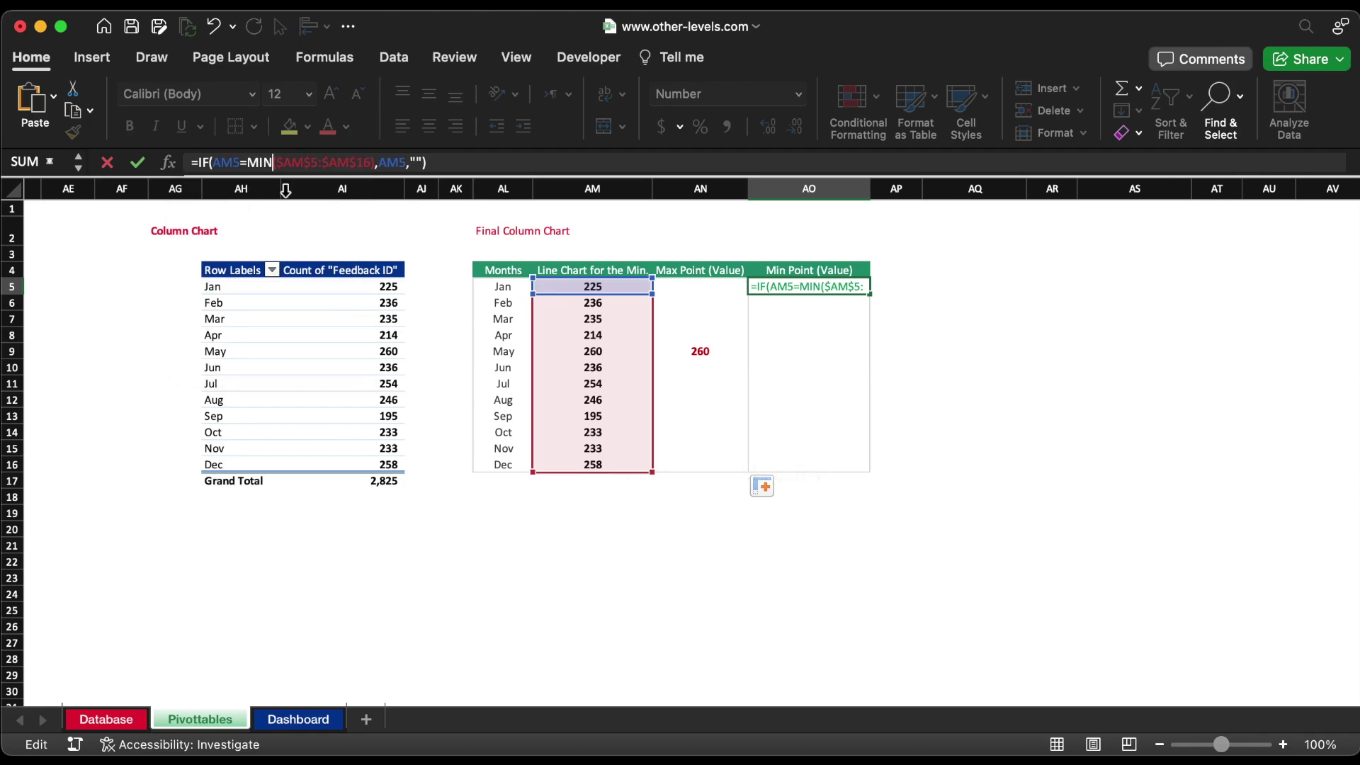
pyautogui.click(469, 161)
pyautogui.press('Return')
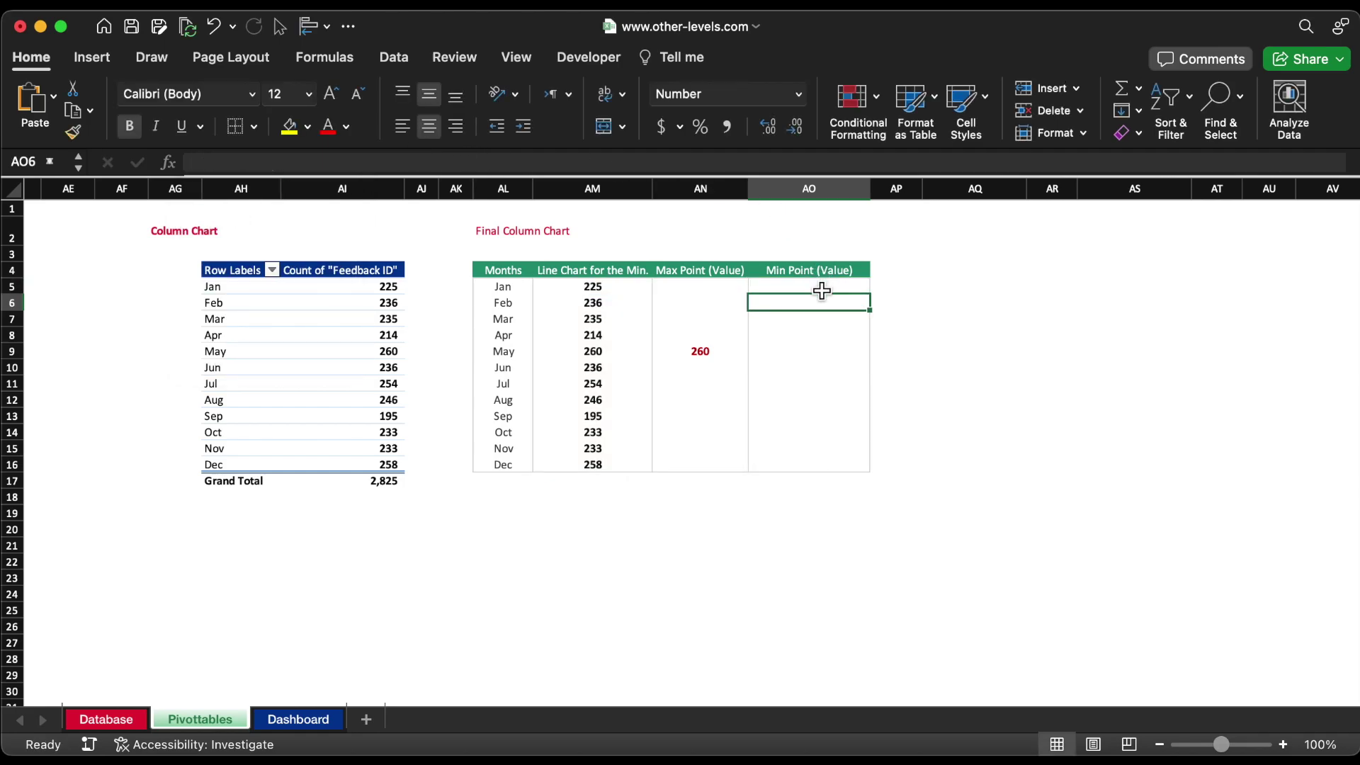
pyautogui.click(822, 288)
pyautogui.doubleClick(874, 301)
pyautogui.moveTo(509, 286); pyautogui.dragTo(571, 454)
# Insert a clustered column chart below the month table, with its data extended to the max and min columns.
pyautogui.click(93, 56)
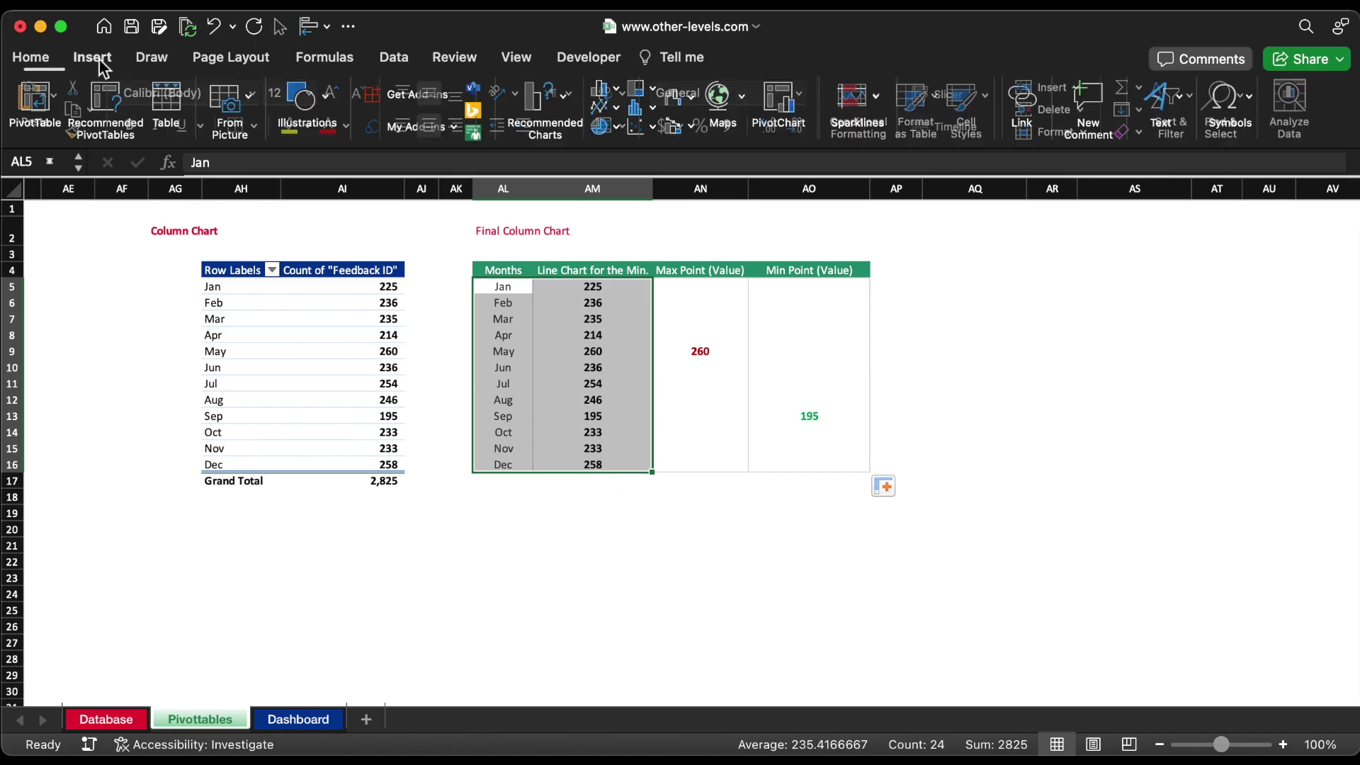
pyautogui.click(546, 99)
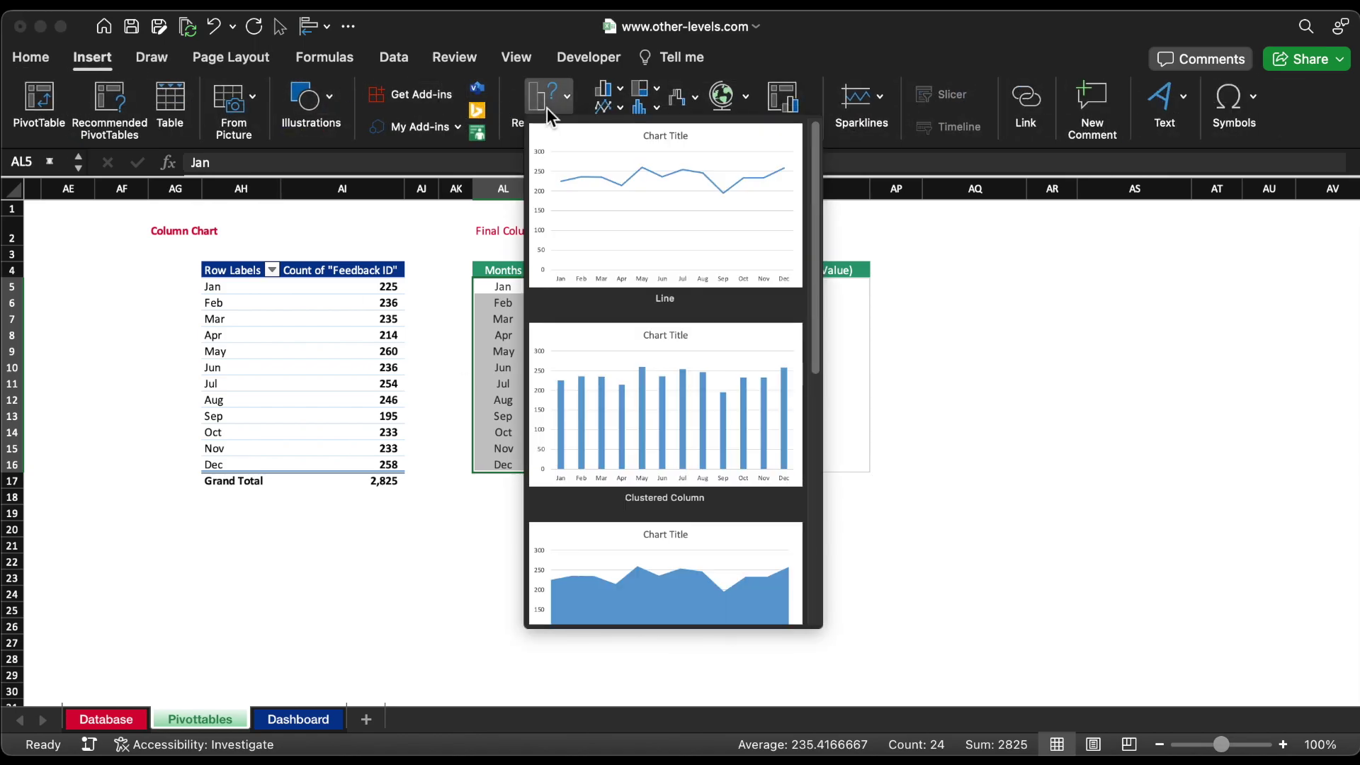
pyautogui.click(657, 369)
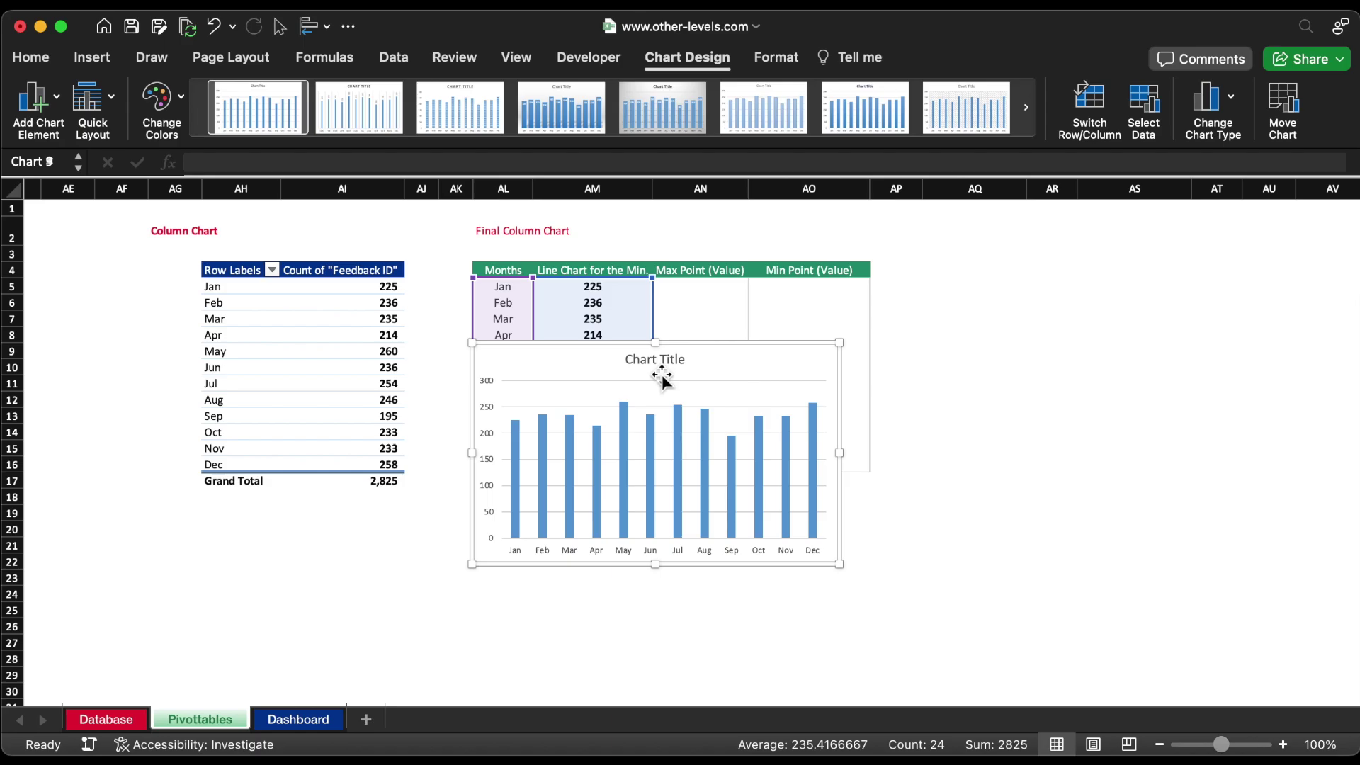
pyautogui.moveTo(685, 354); pyautogui.dragTo(505, 473)
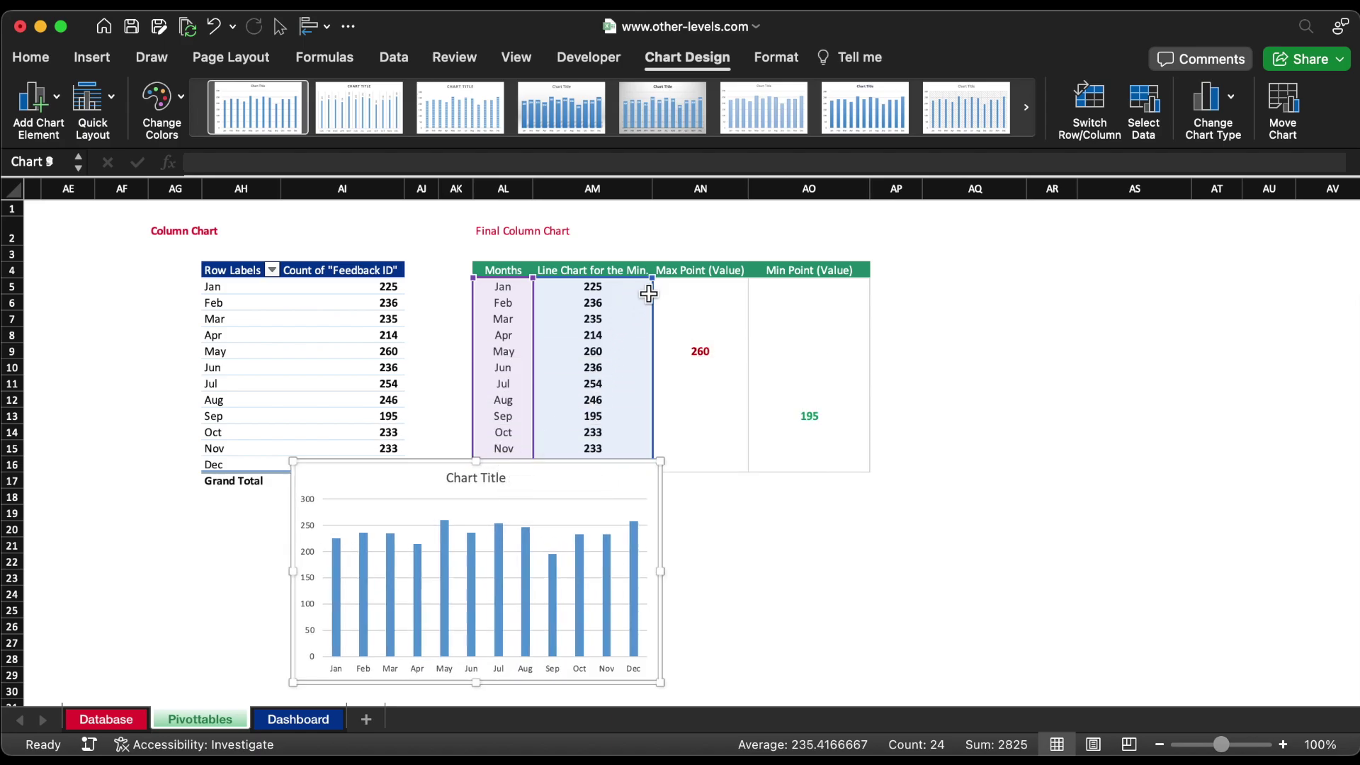
pyautogui.moveTo(652, 279); pyautogui.dragTo(833, 295)
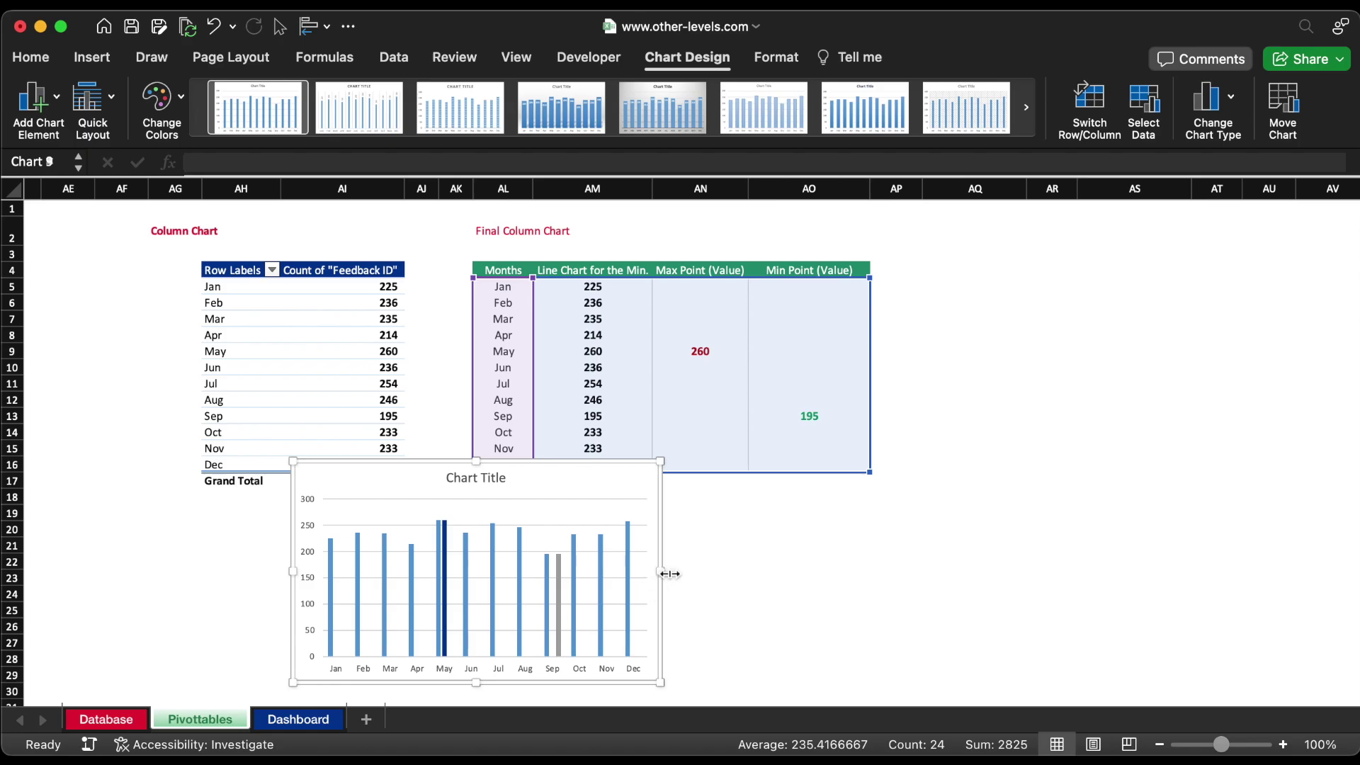
pyautogui.moveTo(669, 574); pyautogui.dragTo(848, 582)
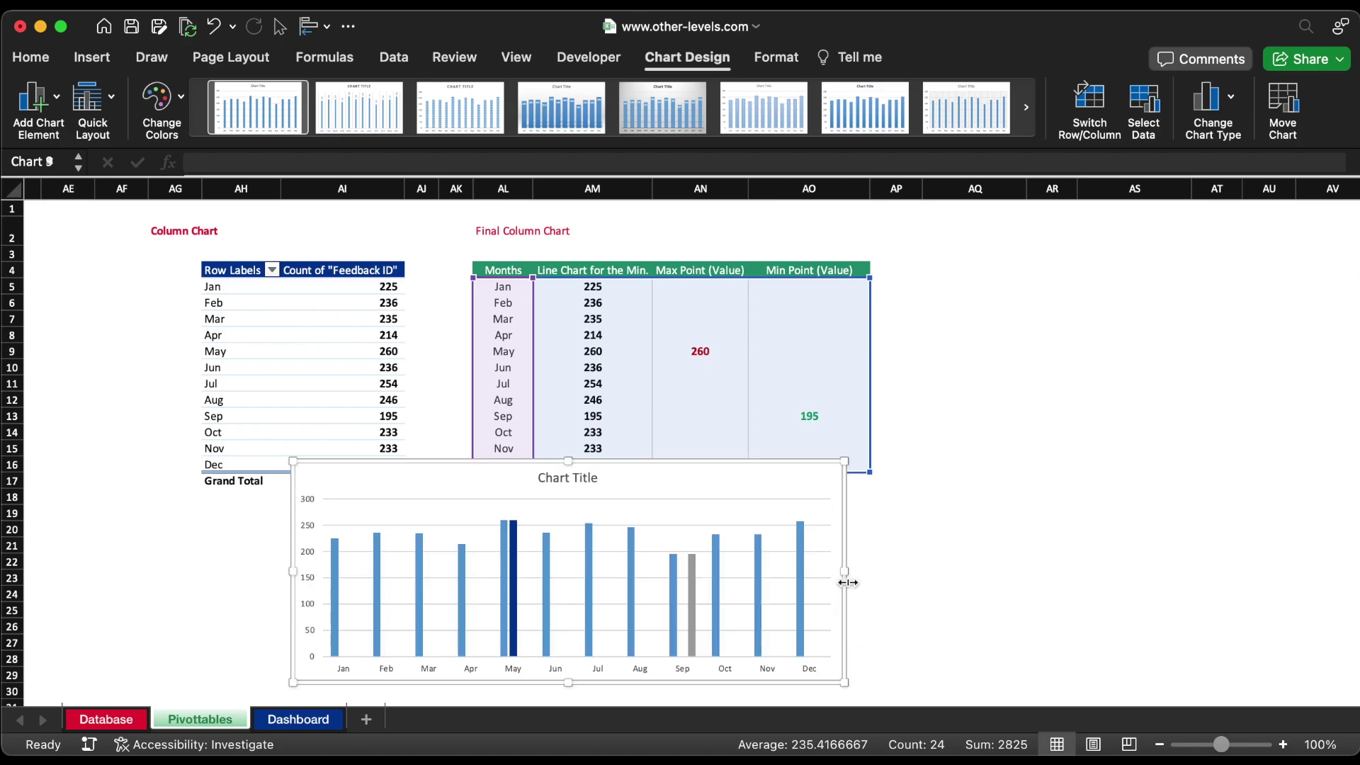
# Set series overlap to 100%, colour the September minimum bar green and the May maximum bar dark red.
pyautogui.doubleClick(694, 588)
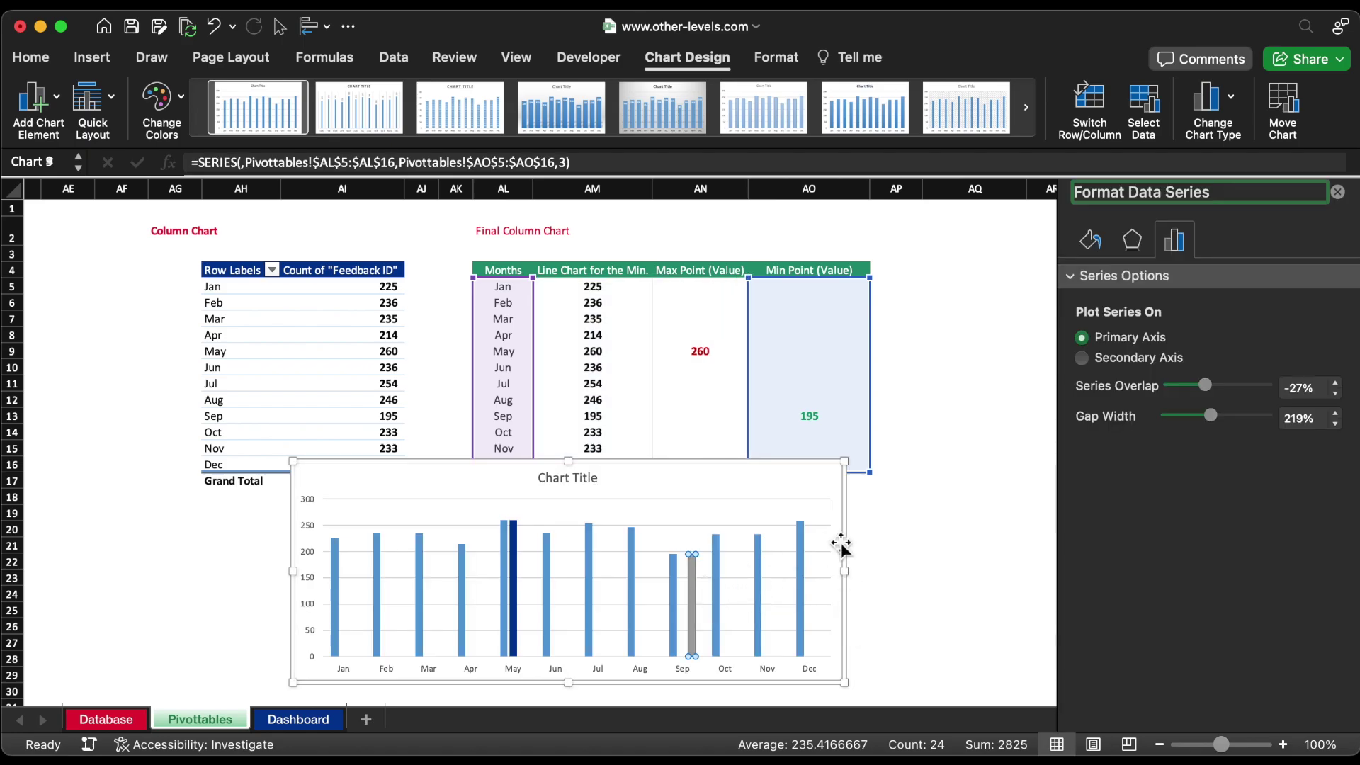
pyautogui.moveTo(1204, 386); pyautogui.dragTo(1268, 386)
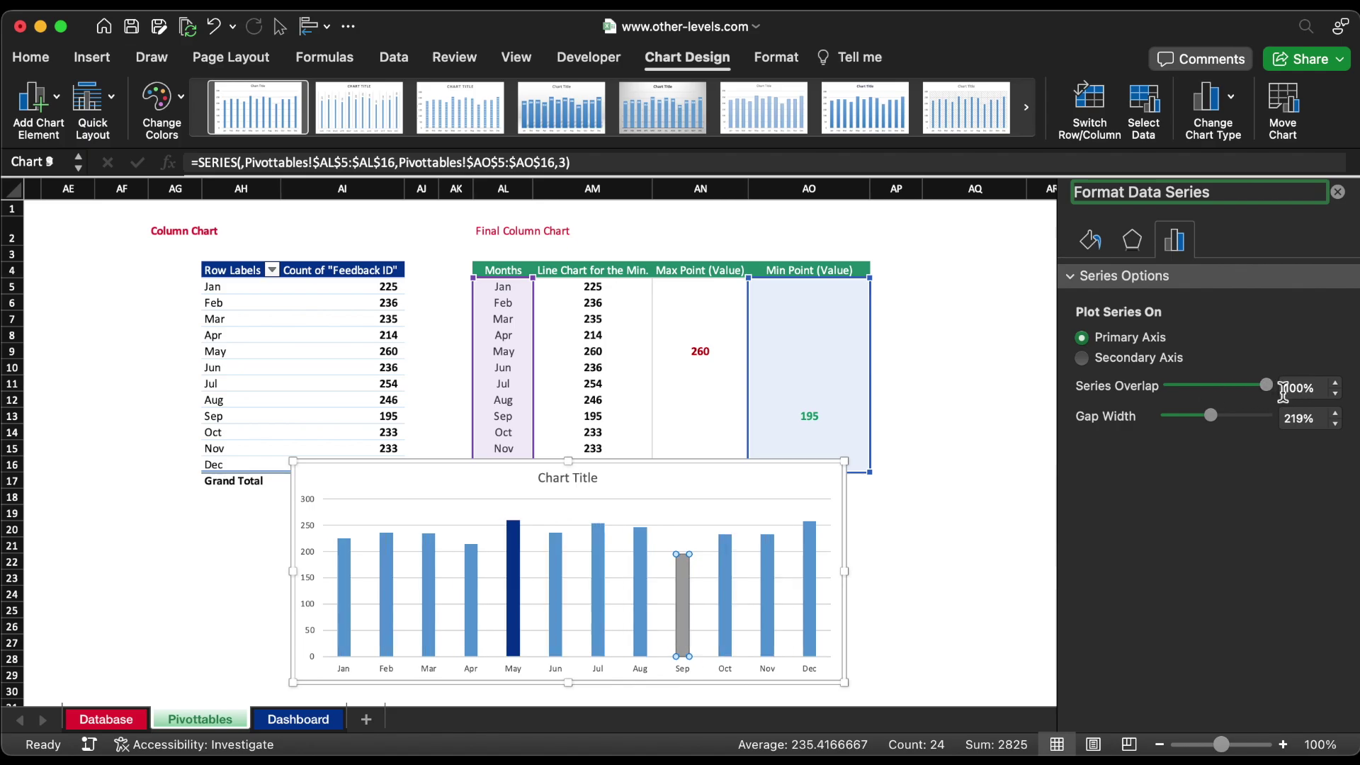
pyautogui.click(1090, 240)
pyautogui.click(1084, 275)
pyautogui.click(1337, 467)
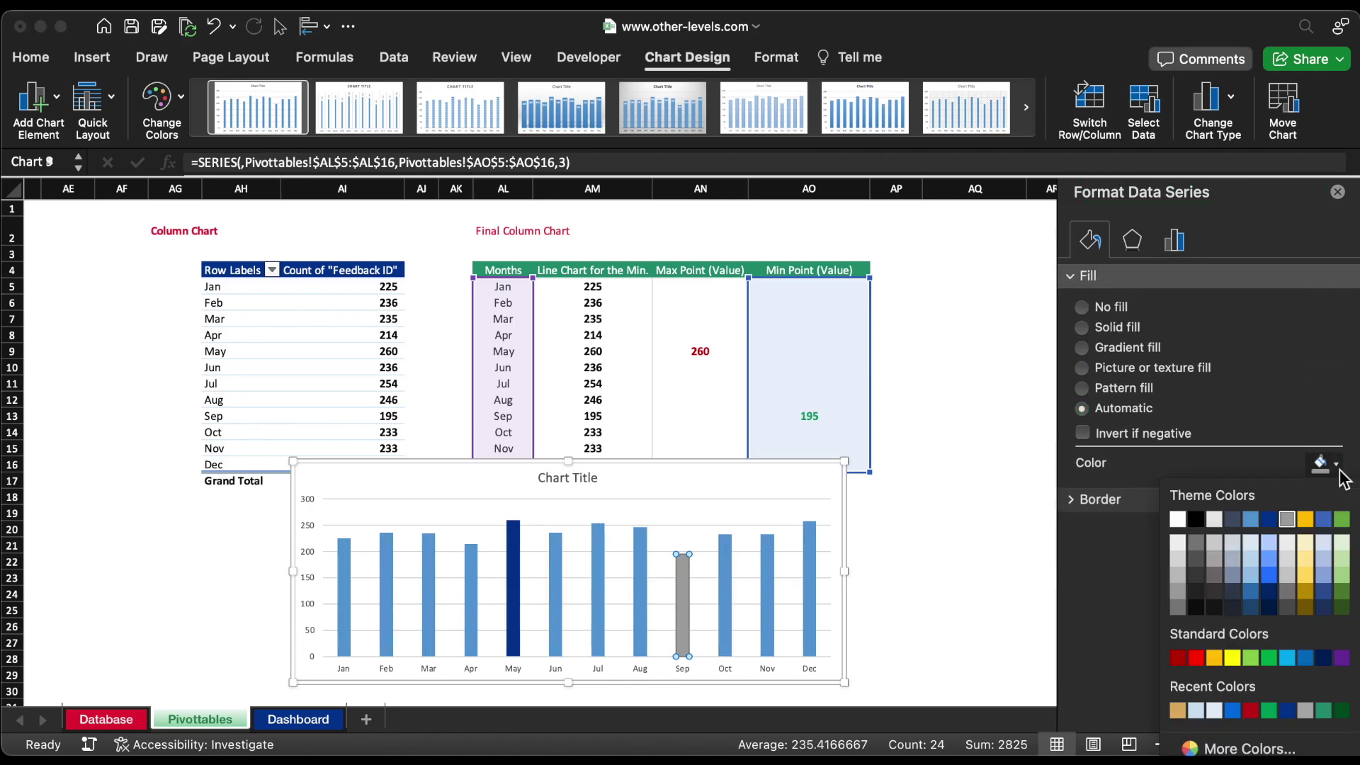
pyautogui.click(1269, 710)
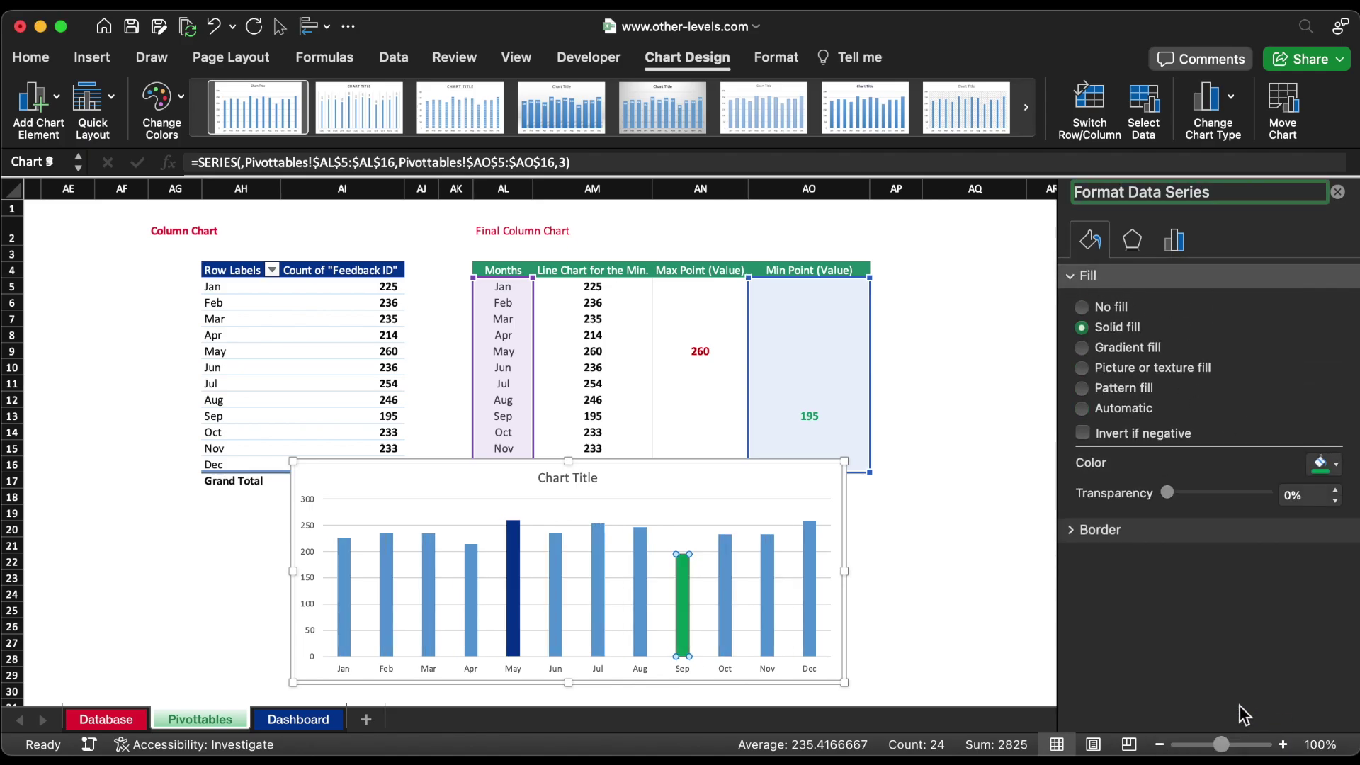
pyautogui.click(517, 541)
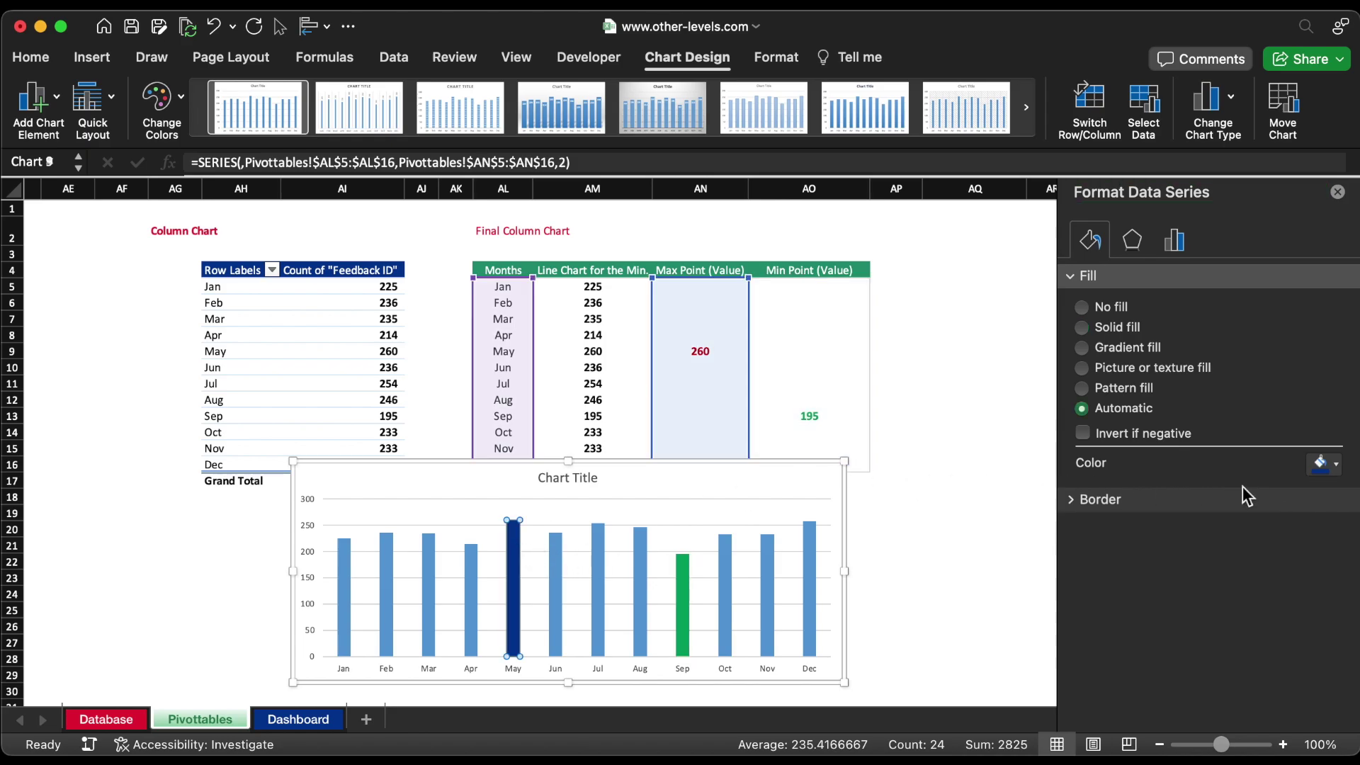
pyautogui.click(1324, 467)
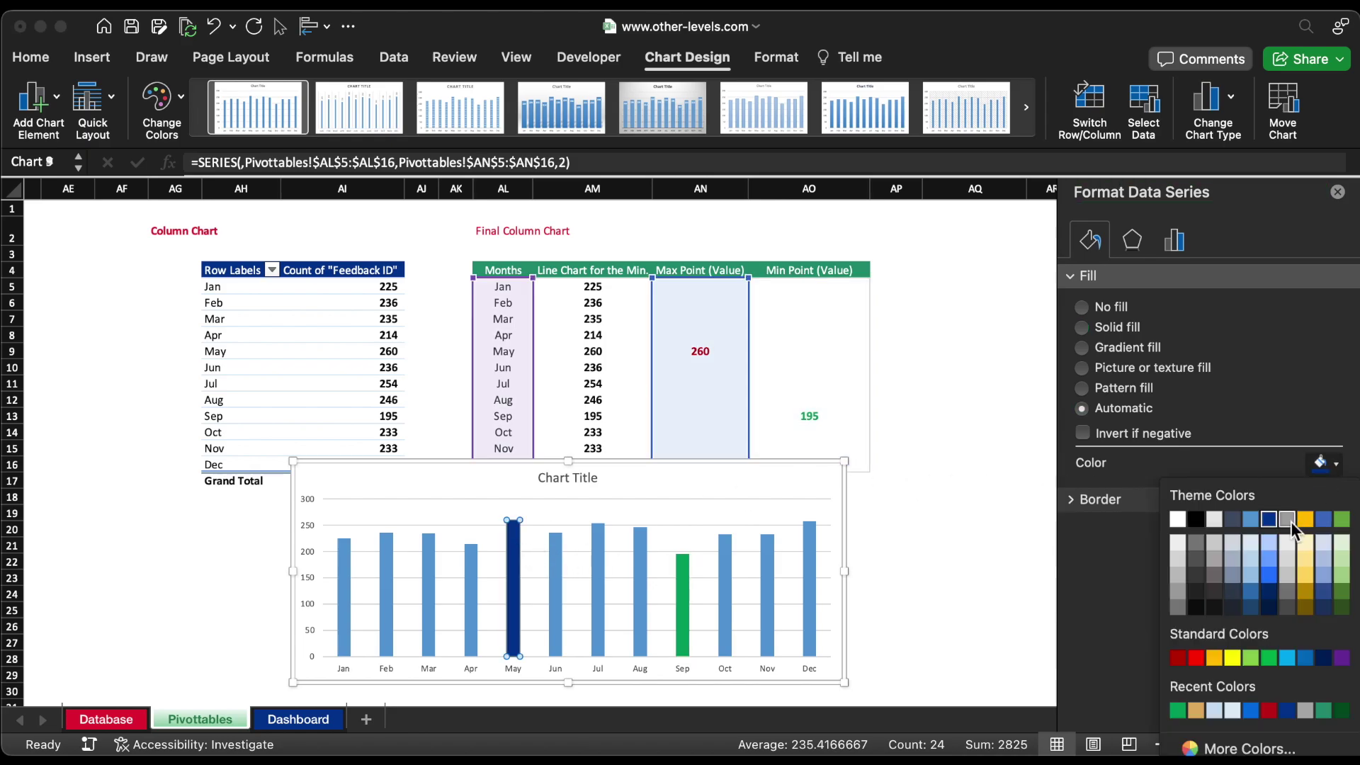
pyautogui.click(1269, 711)
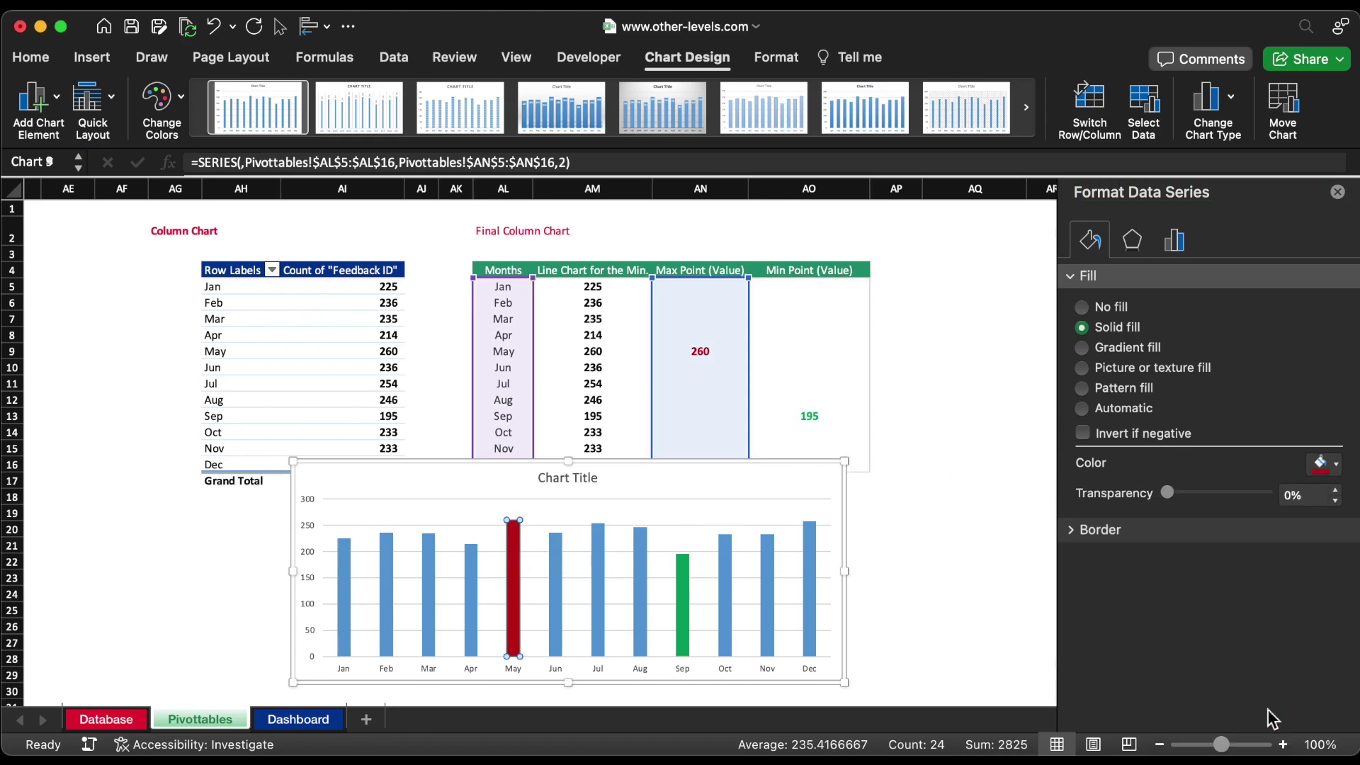
pyautogui.click(813, 569)
pyautogui.click(1322, 466)
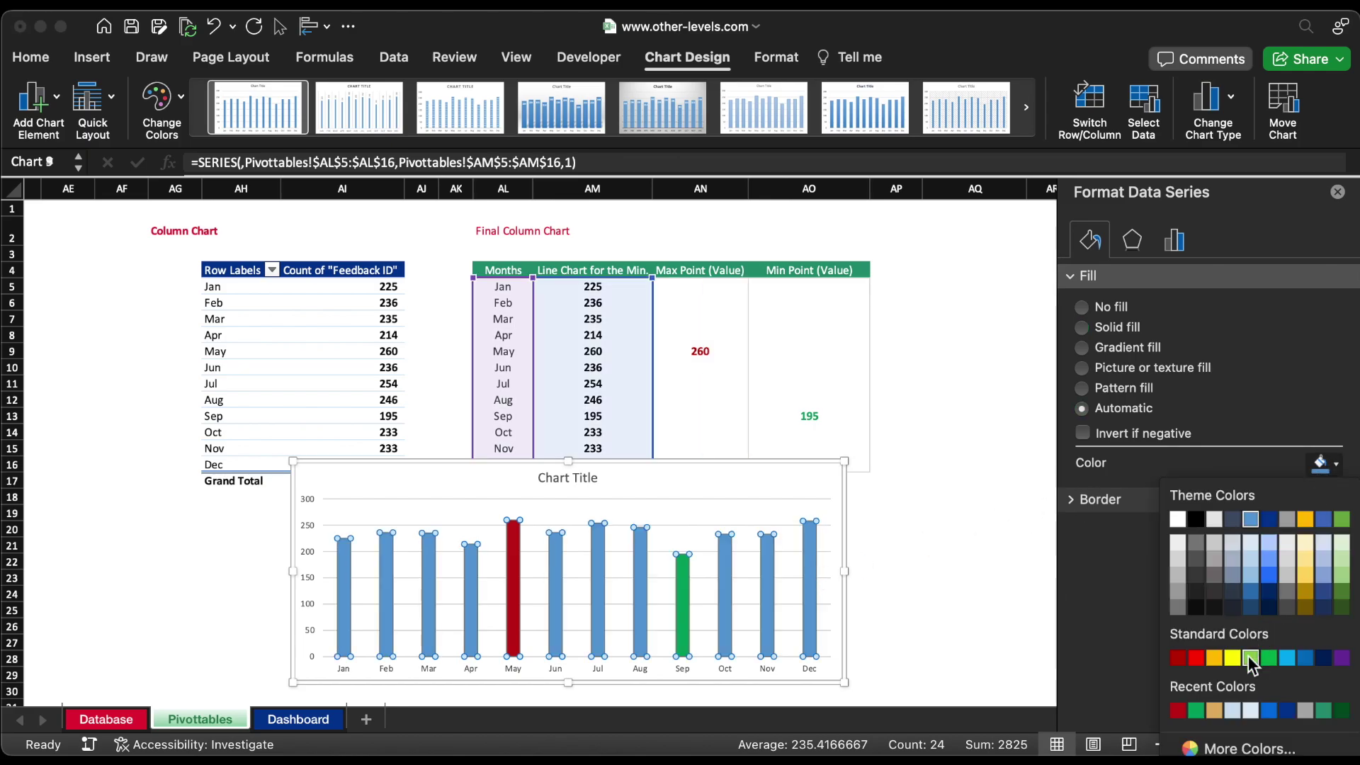
# Colour the monthly count bars tan and delete the chart title.
pyautogui.click(1214, 711)
pyautogui.click(692, 528)
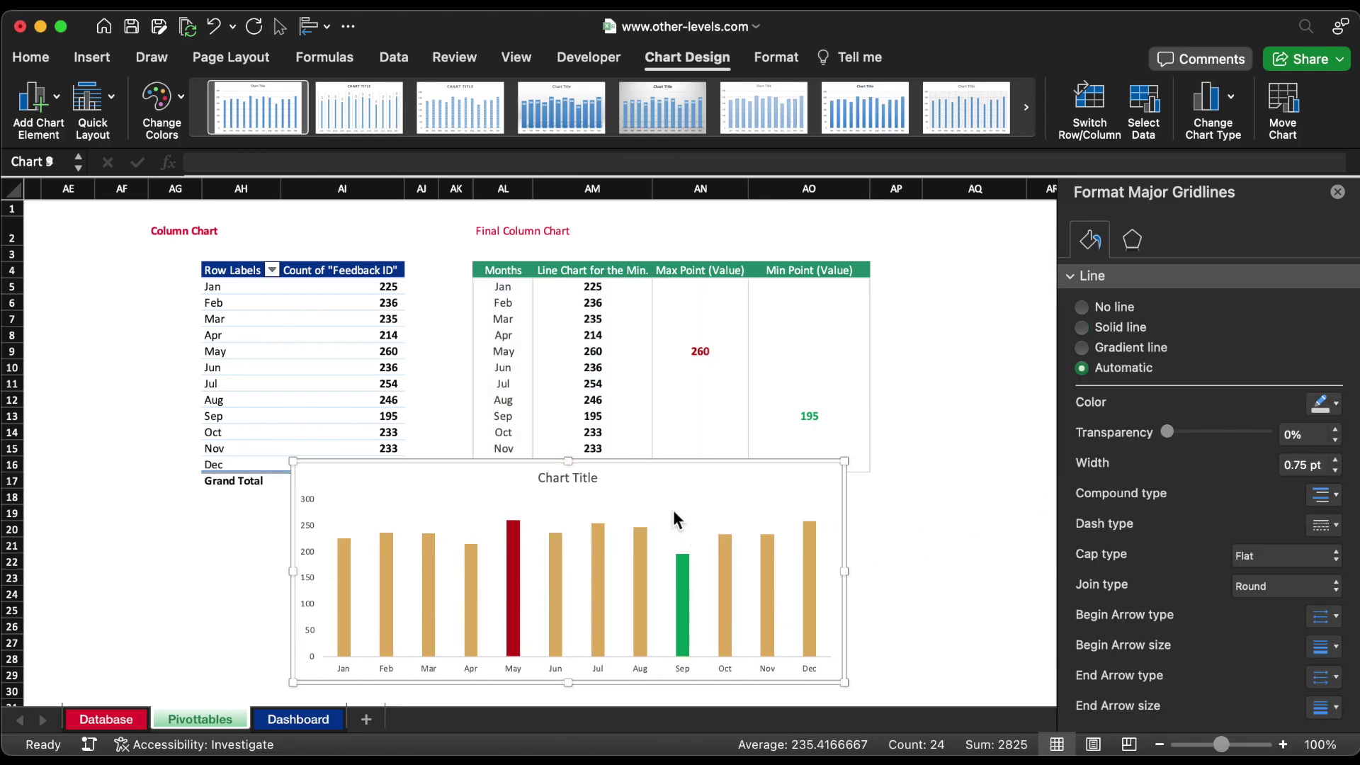
pyautogui.click(585, 484)
pyautogui.click(584, 483)
pyautogui.press('Delete')
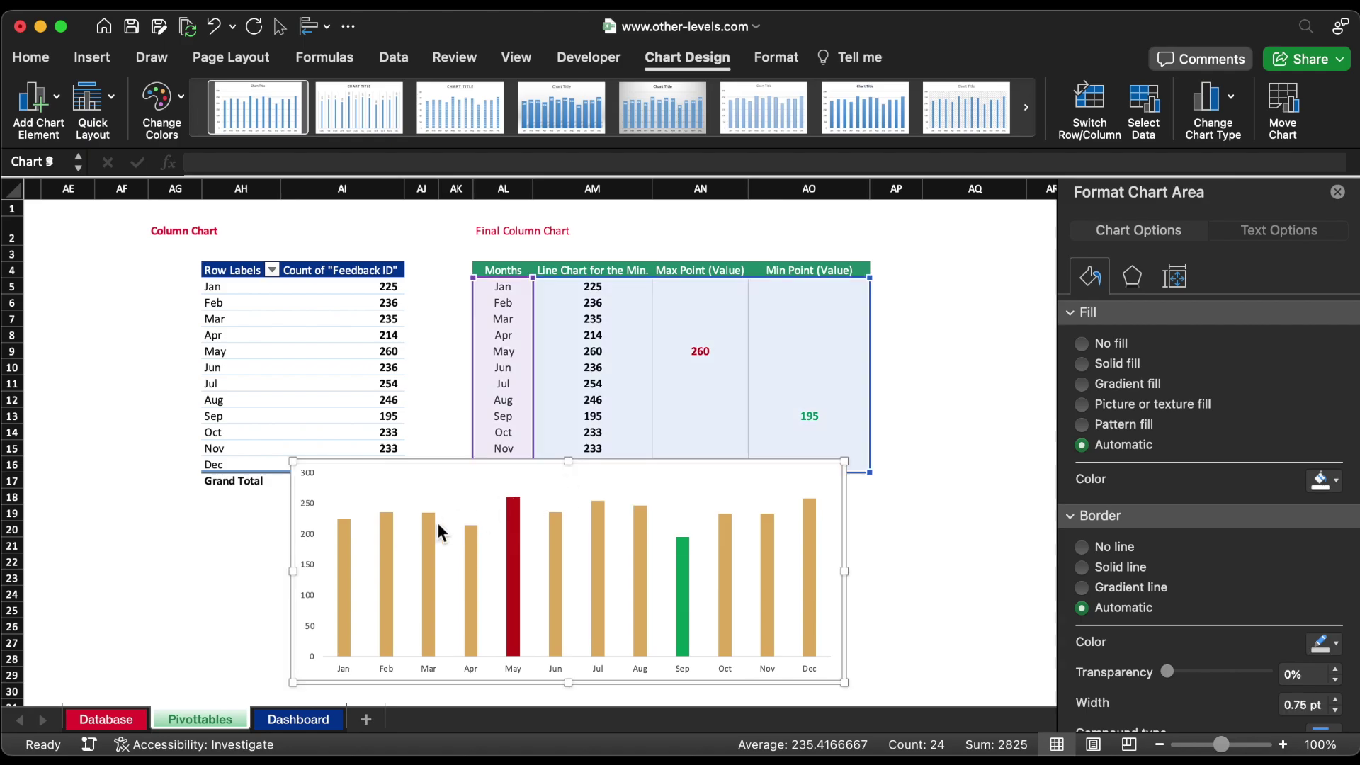
# Delete the chart's vertical axis labels.
pyautogui.click(308, 536)
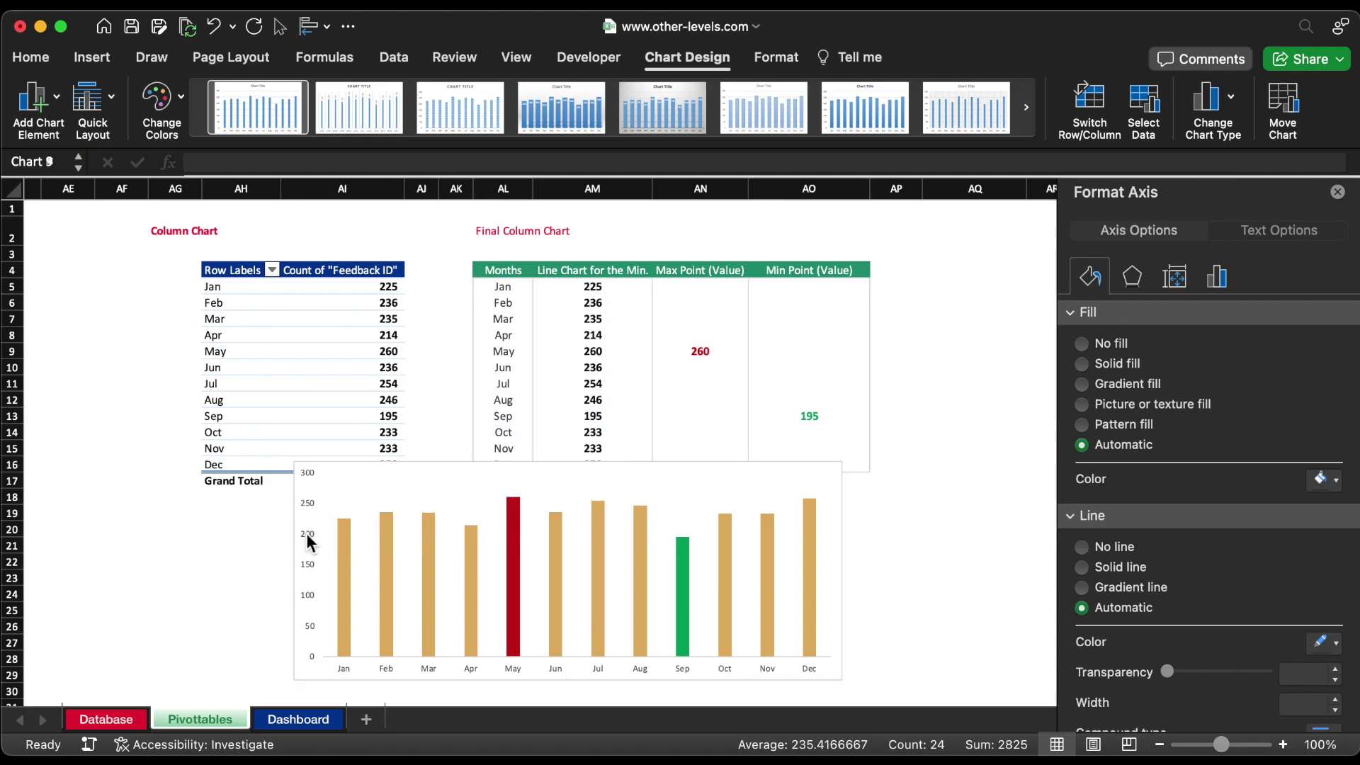
pyautogui.press('Delete')
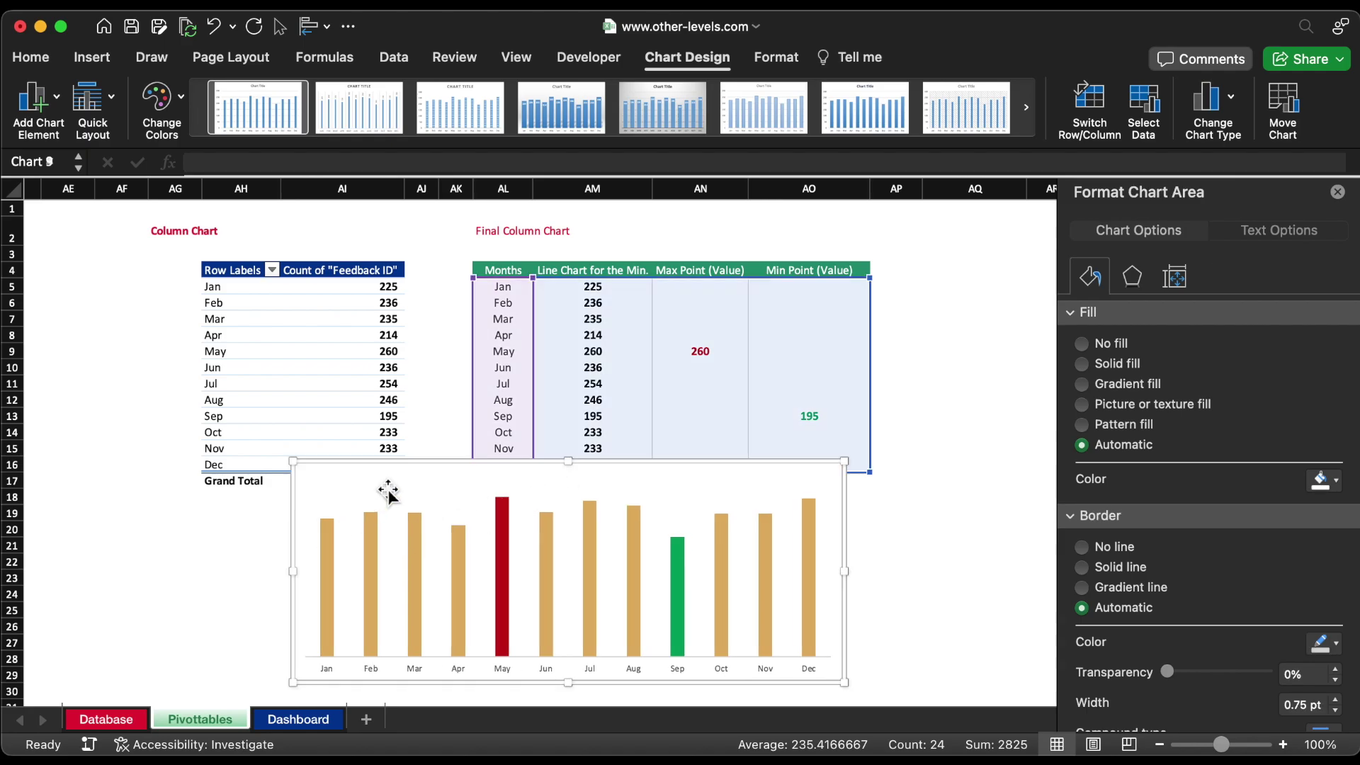
pyautogui.click(503, 586)
pyautogui.click(503, 585)
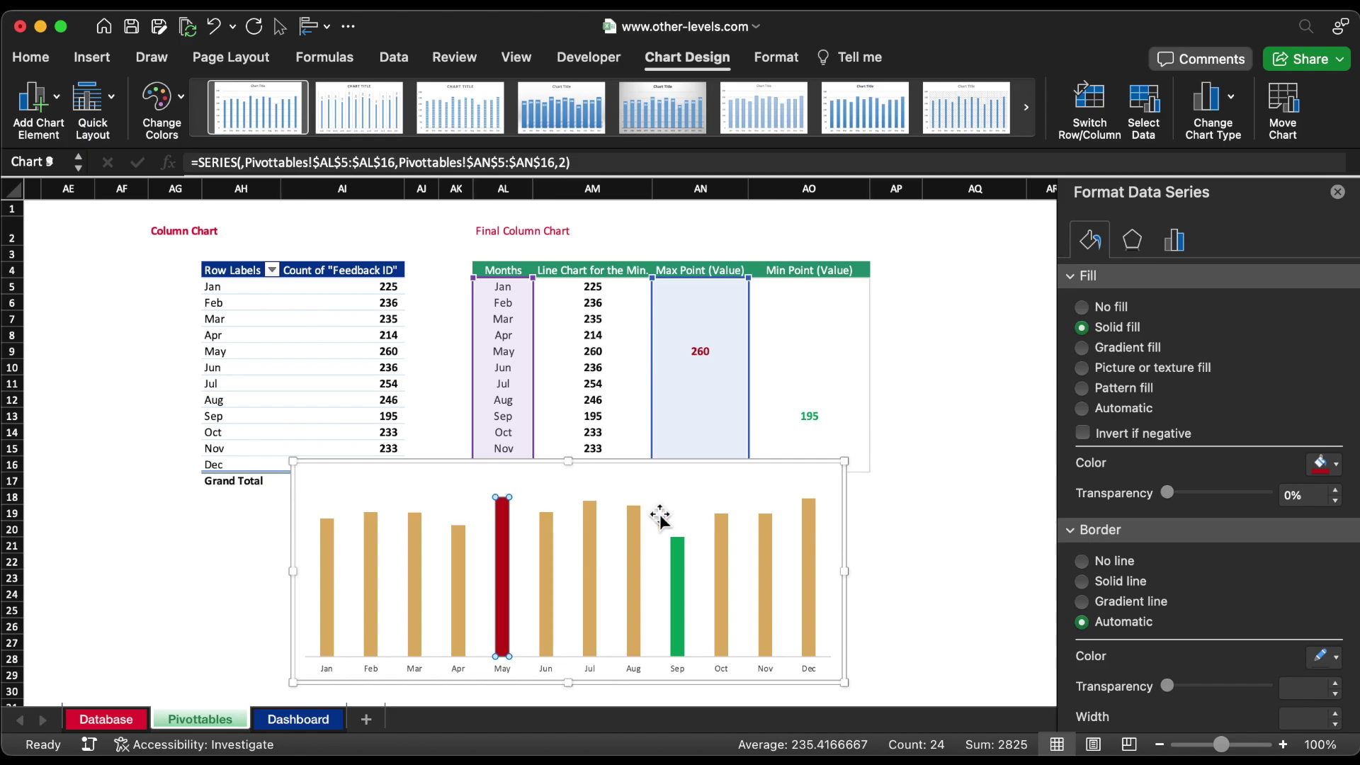
# Give the May bar a tan gradient fill with a narrow dark red band at its tip.
pyautogui.click(1117, 351)
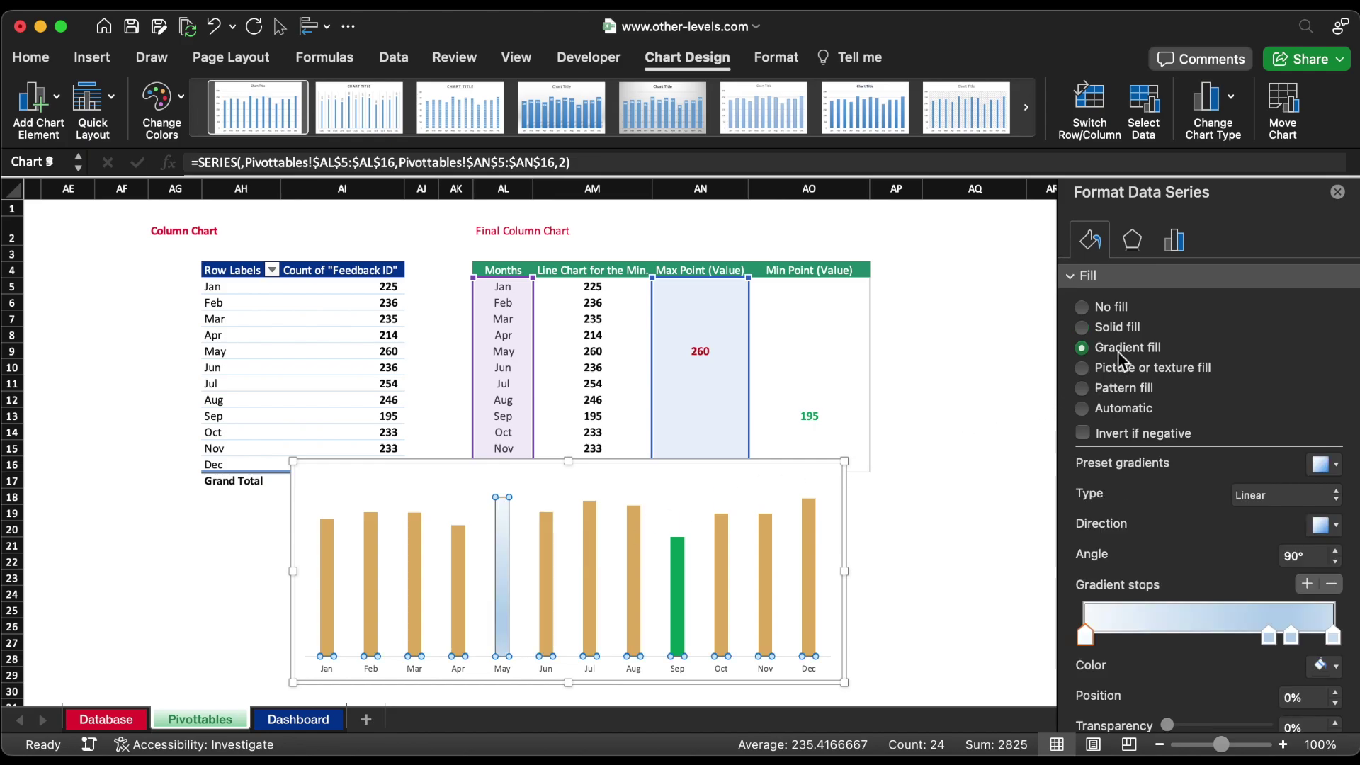
pyautogui.click(1330, 587)
pyautogui.click(1331, 588)
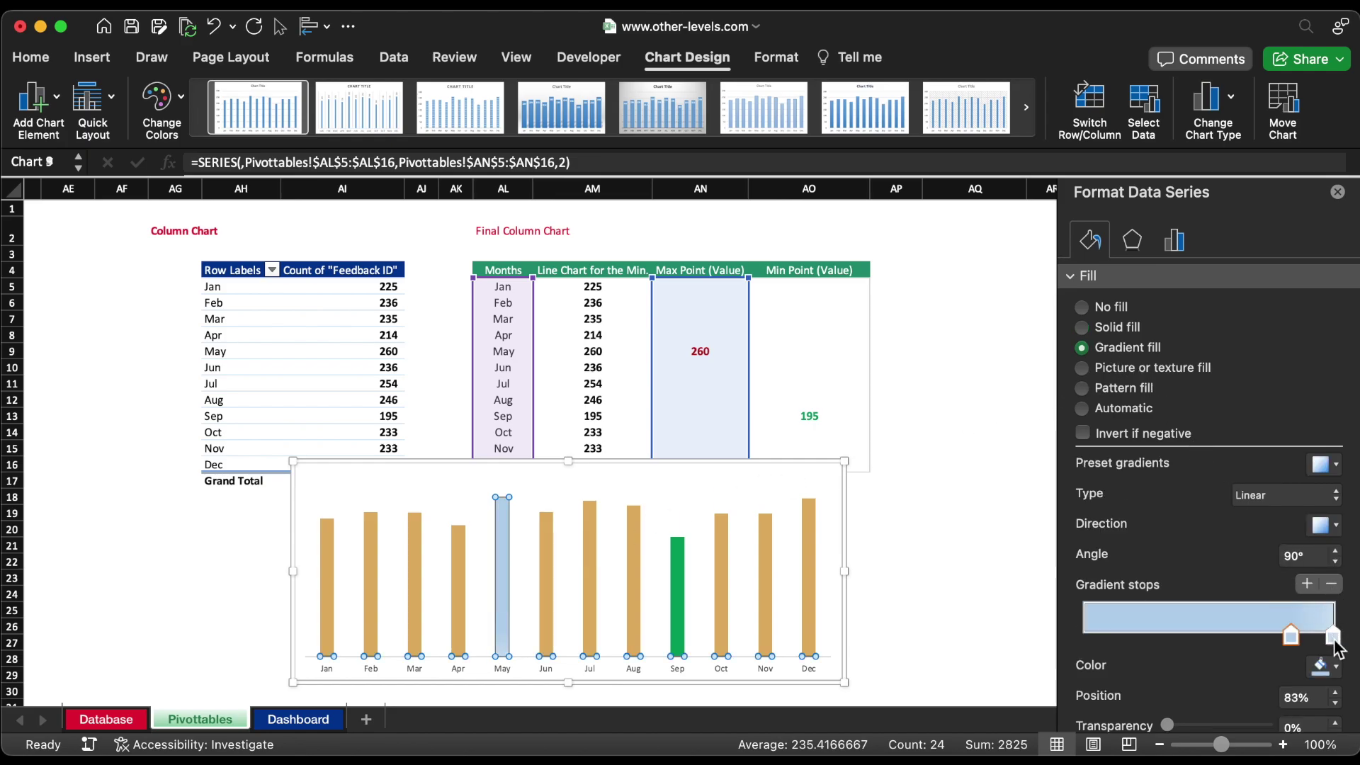
pyautogui.click(1335, 666)
pyautogui.click(1176, 599)
pyautogui.click(1332, 636)
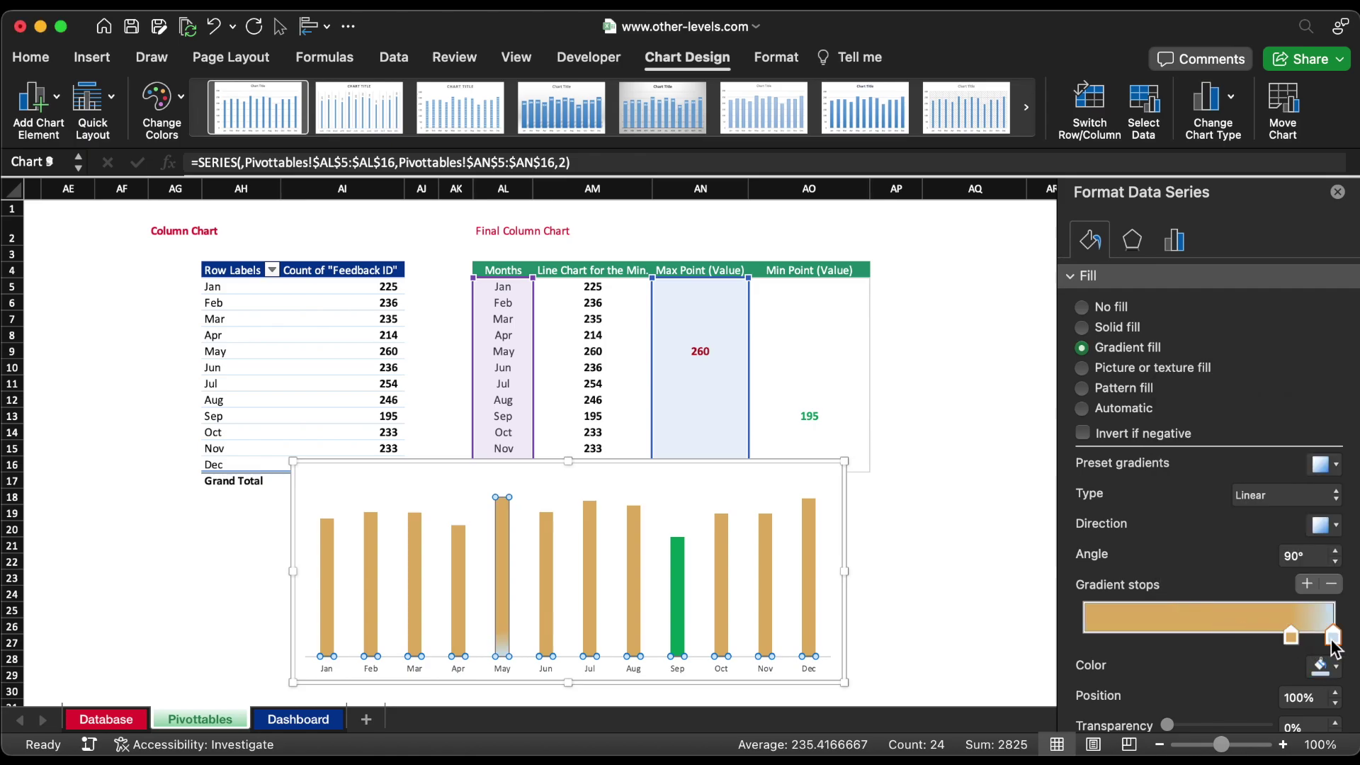
pyautogui.moveTo(1331, 638); pyautogui.dragTo(1114, 637)
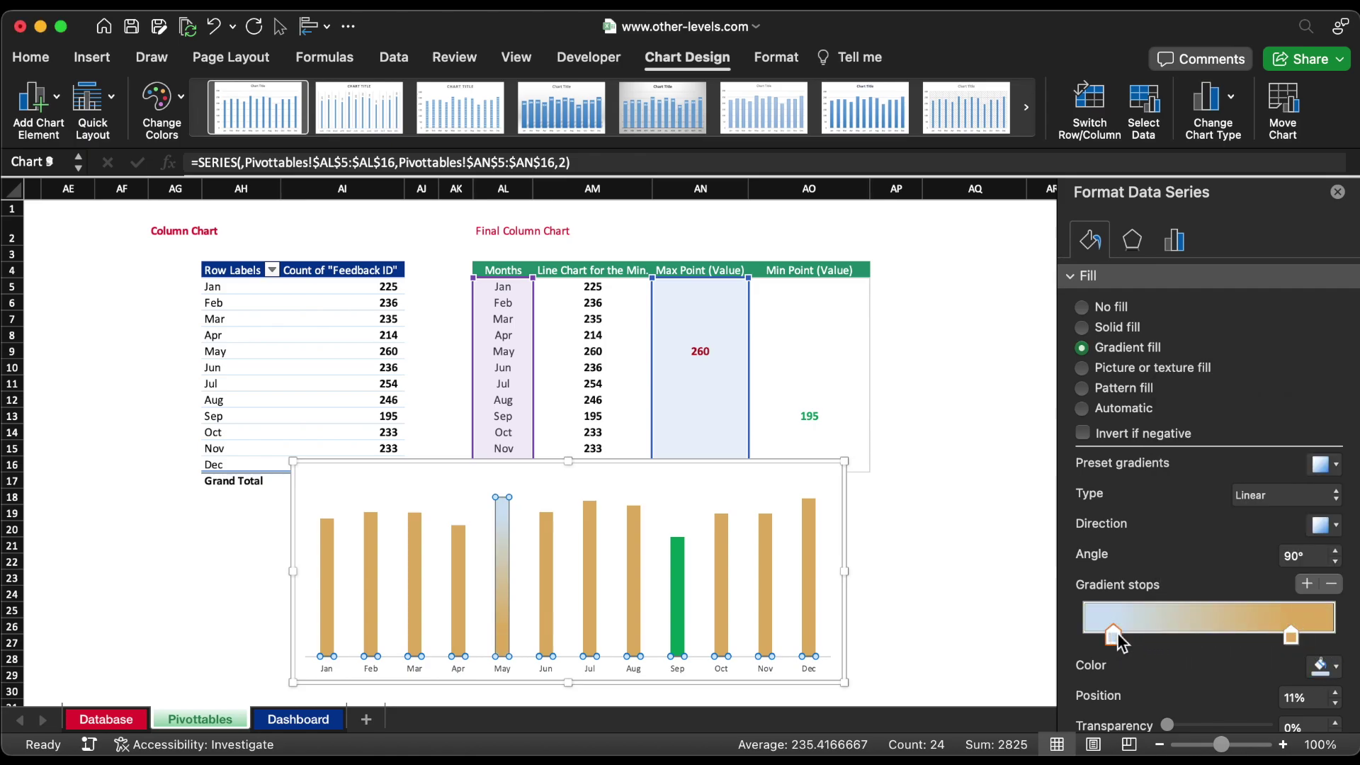
pyautogui.click(1323, 673)
pyautogui.click(1206, 605)
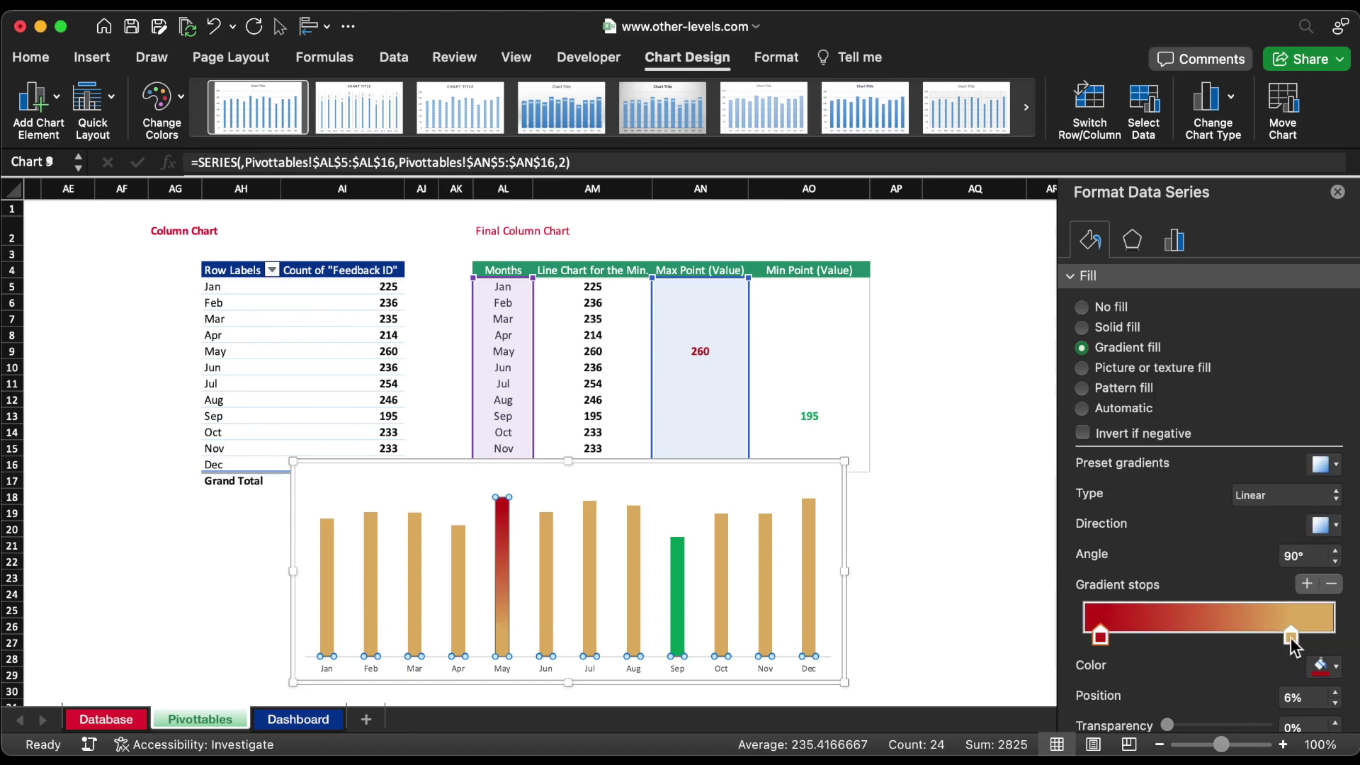
pyautogui.moveTo(1290, 637); pyautogui.dragTo(1110, 643)
# Give September a tan gradient with a green tip at 6%, then shrink the chart and remove it from the sheet.
pyautogui.click(676, 579)
pyautogui.click(676, 578)
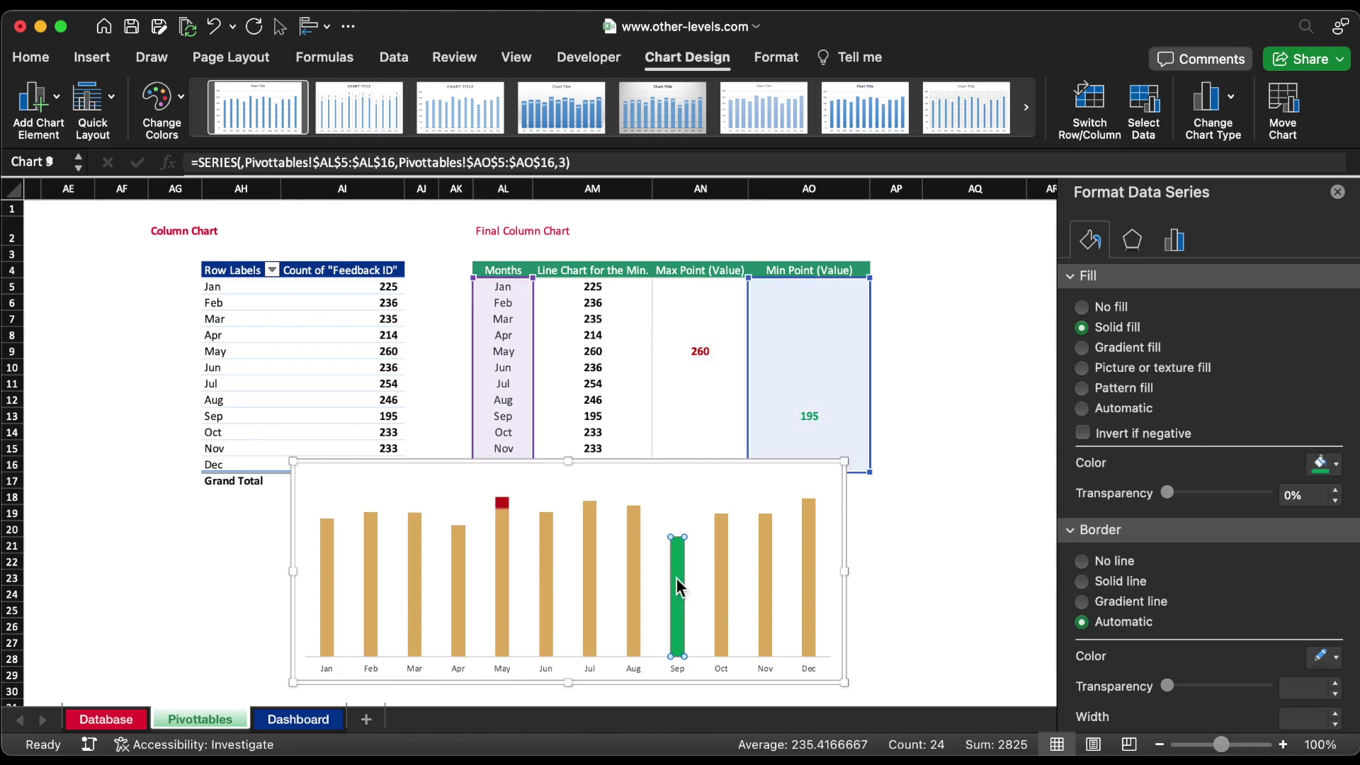
pyautogui.click(1136, 347)
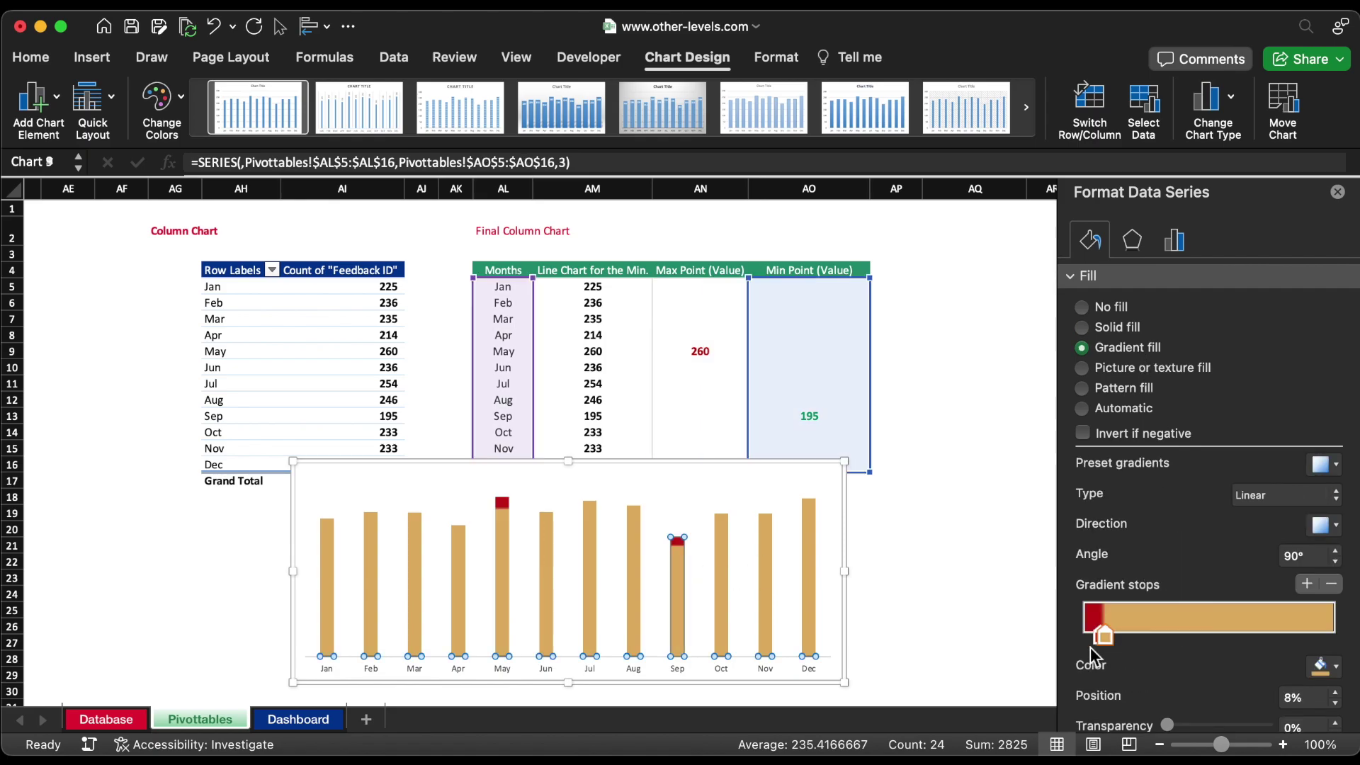
pyautogui.moveTo(1095, 639); pyautogui.dragTo(1091, 639)
pyautogui.click(1321, 666)
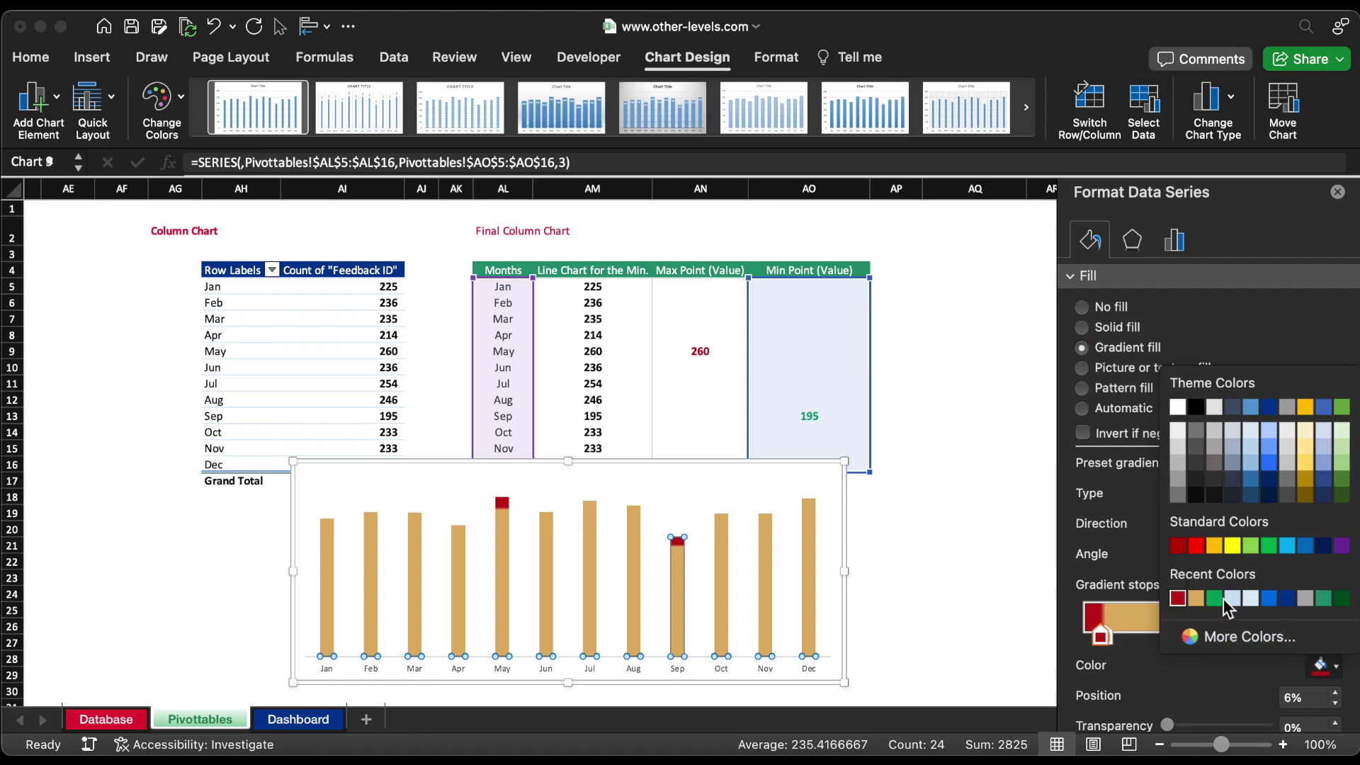
pyautogui.click(1213, 599)
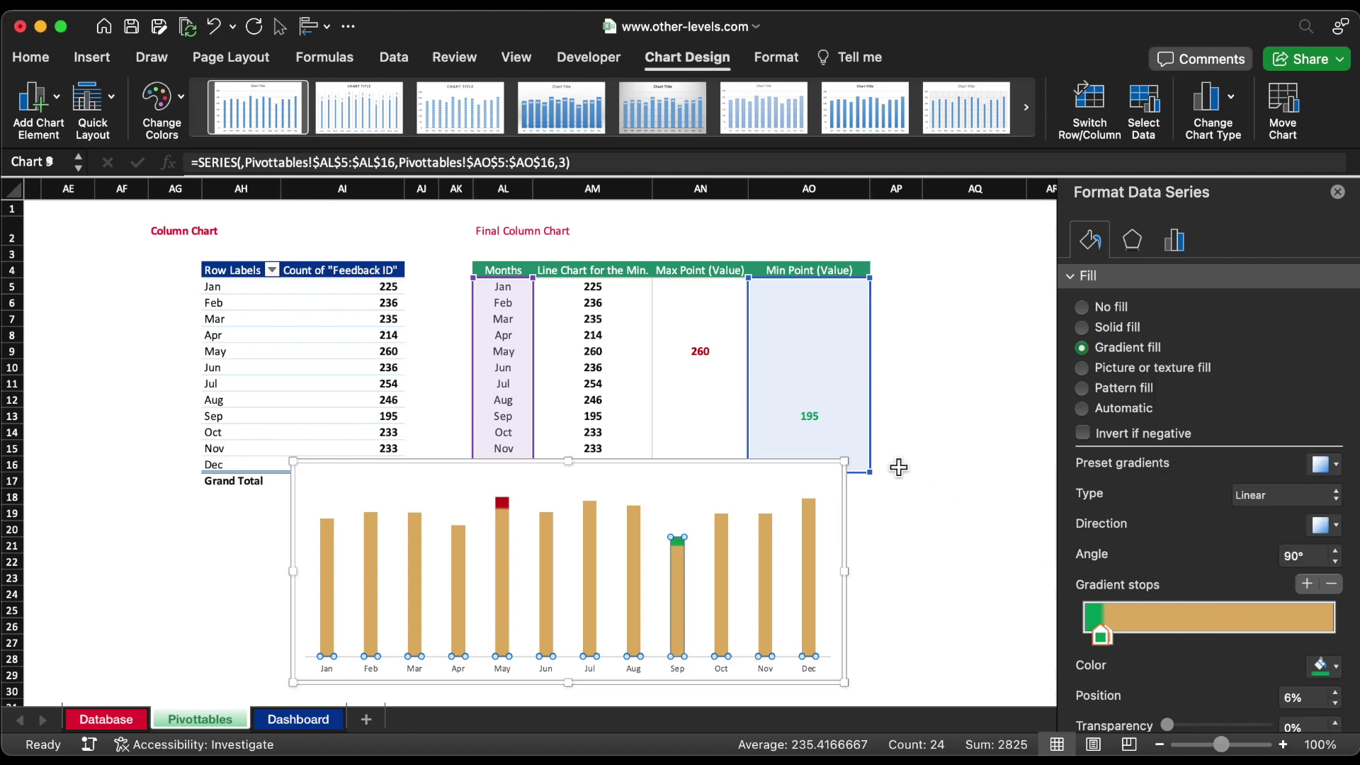
pyautogui.moveTo(844, 466); pyautogui.dragTo(514, 556)
pyautogui.press('Delete')
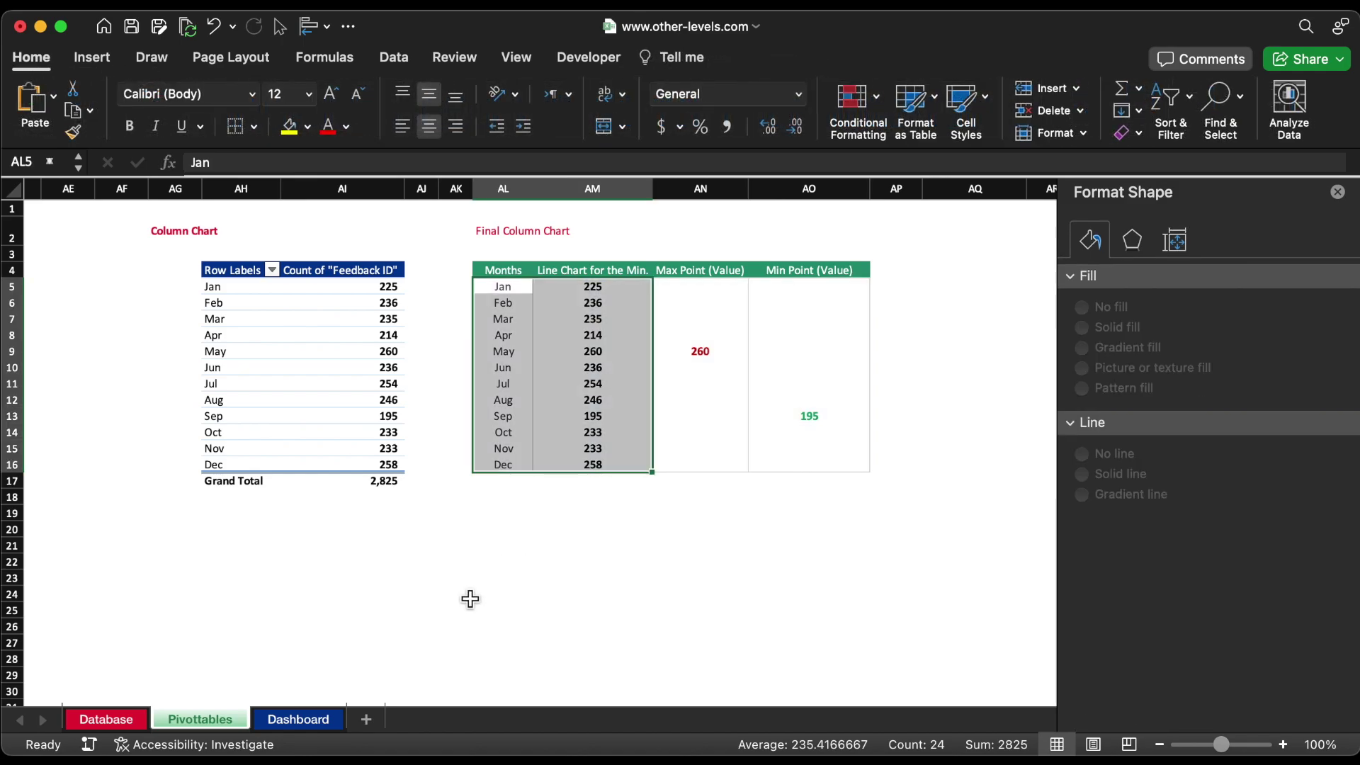
# Enter =AVERAGE(AM5:AM16) in AQ5 on Pivottables, giving a monthly average of 235.
pyautogui.click(325, 721)
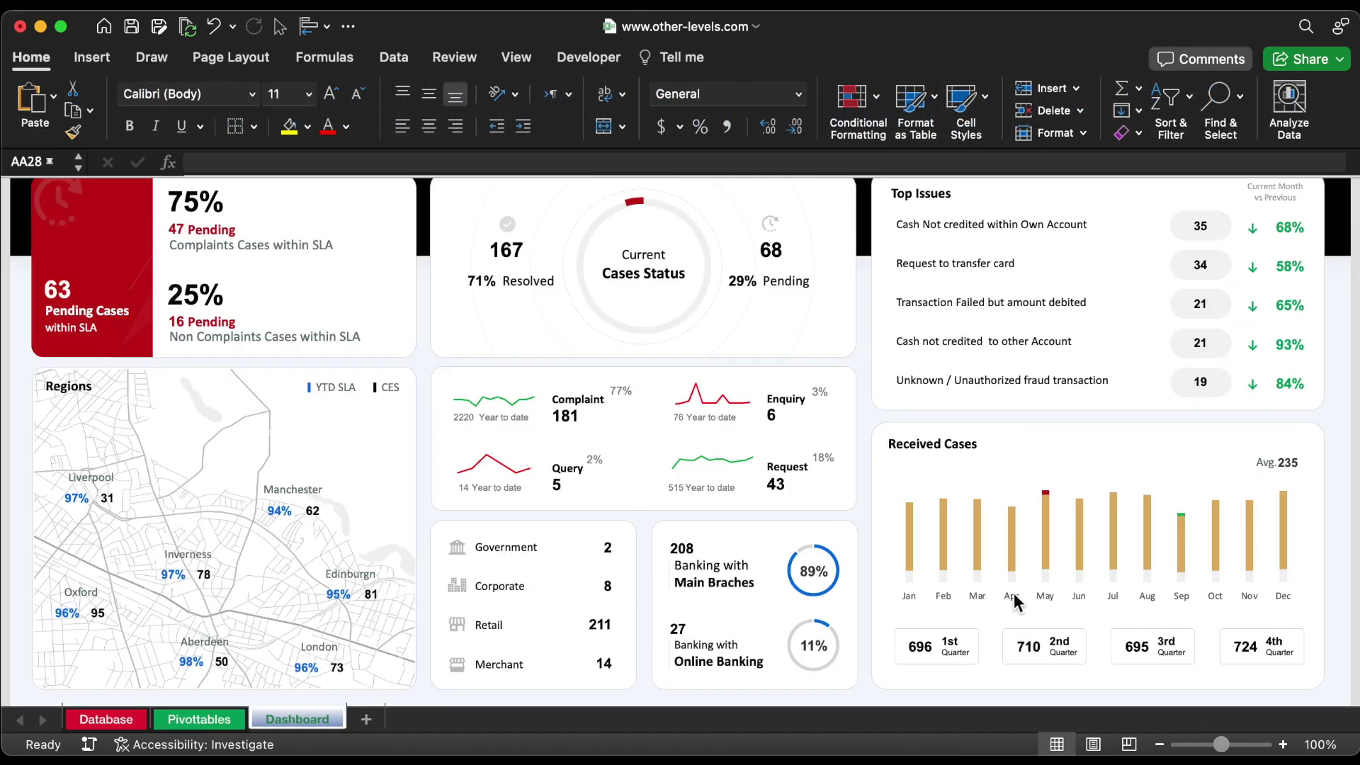
pyautogui.click(200, 719)
pyautogui.hscroll(2, 966, 385)
pyautogui.click(887, 287)
pyautogui.write('=av')
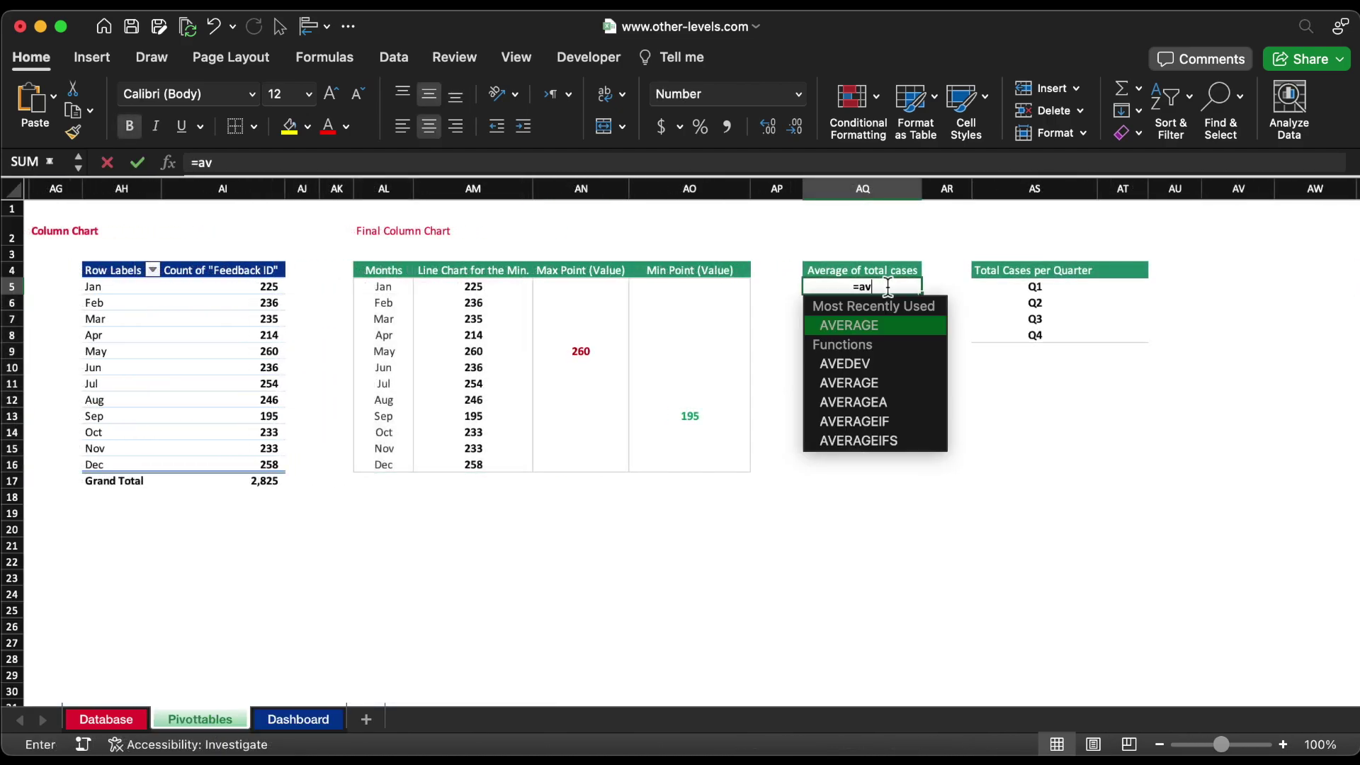
pyautogui.doubleClick(894, 326)
pyautogui.moveTo(474, 287); pyautogui.dragTo(471, 471)
pyautogui.press('Return')
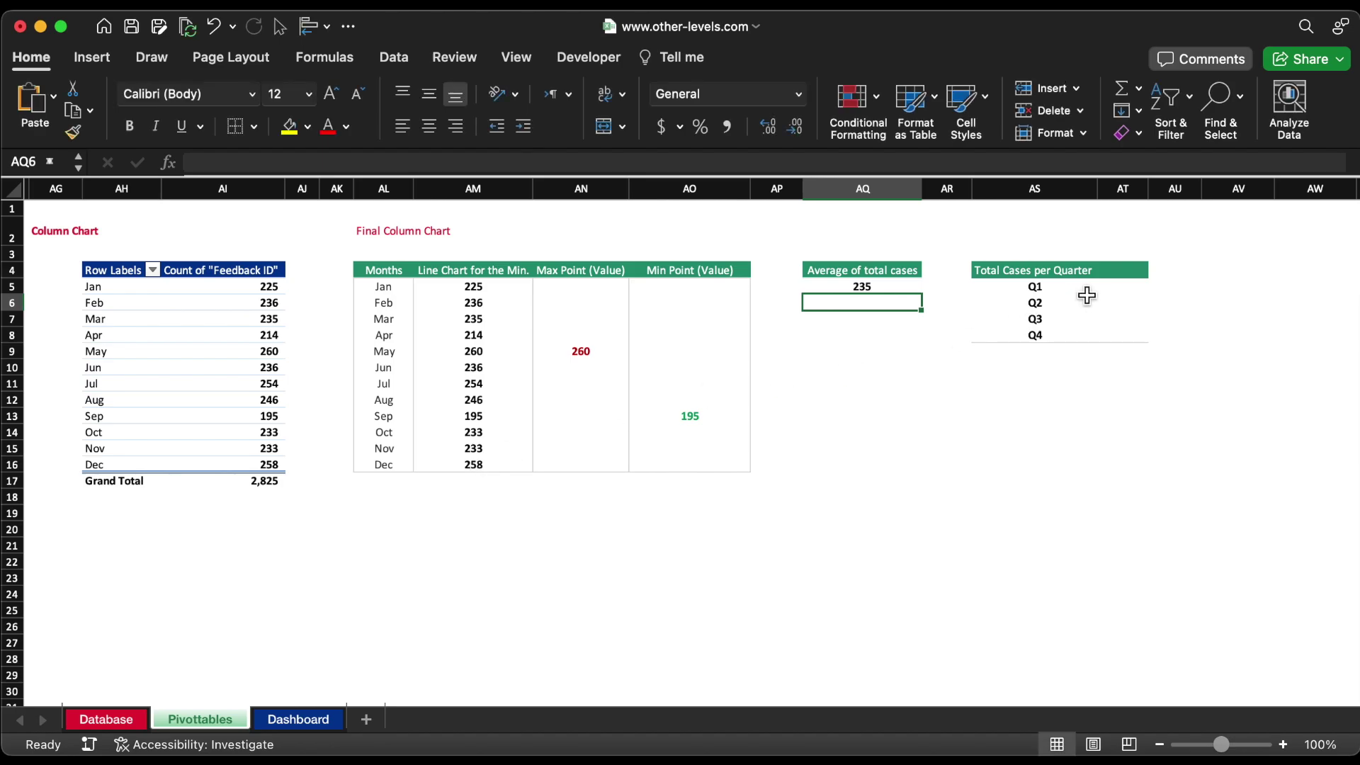
# Sum January–March for a Q1 total of 696 and copy the formula down for Q2–Q4.
pyautogui.click(1113, 288)
pyautogui.write('=sum')
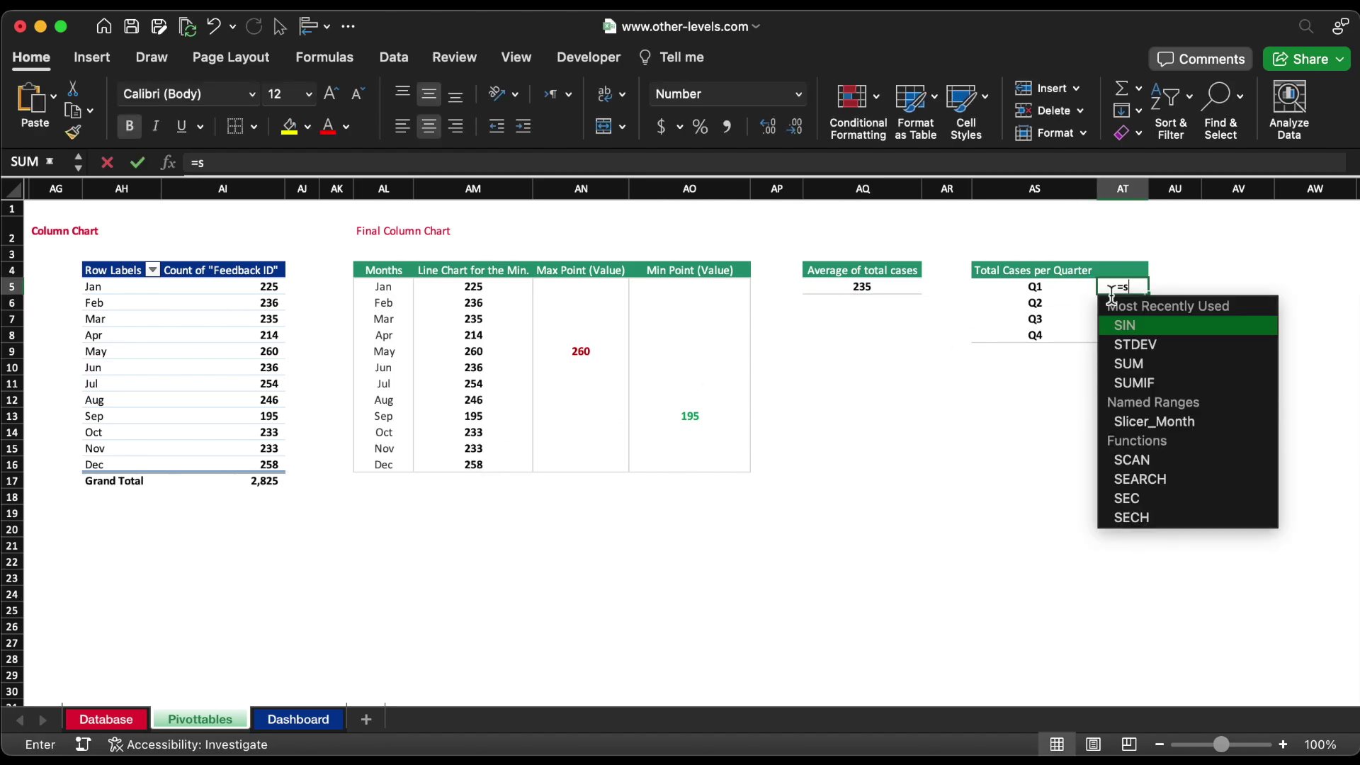
pyautogui.doubleClick(1129, 324)
pyautogui.moveTo(515, 289); pyautogui.dragTo(515, 319)
pyautogui.press('Return')
pyautogui.click(1122, 286)
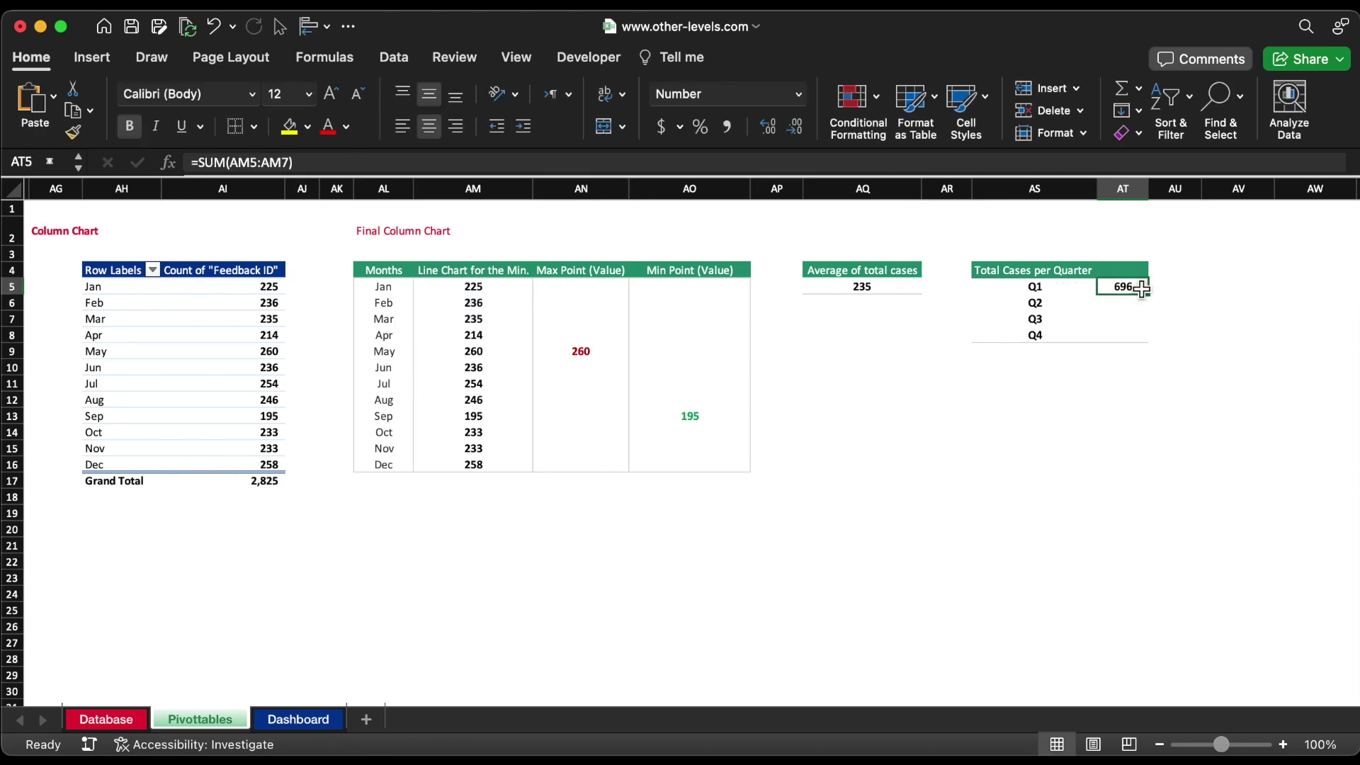
pyautogui.moveTo(1148, 294); pyautogui.dragTo(1152, 340)
# Point the Q2, Q3 and Q4 sums at their own months, giving 710, 695 and 724.
pyautogui.doubleClick(1122, 302)
pyautogui.press('Return')
pyautogui.moveTo(513, 308); pyautogui.dragTo(500, 380)
pyautogui.press('F2')
pyautogui.press('Return')
pyautogui.press('F2')
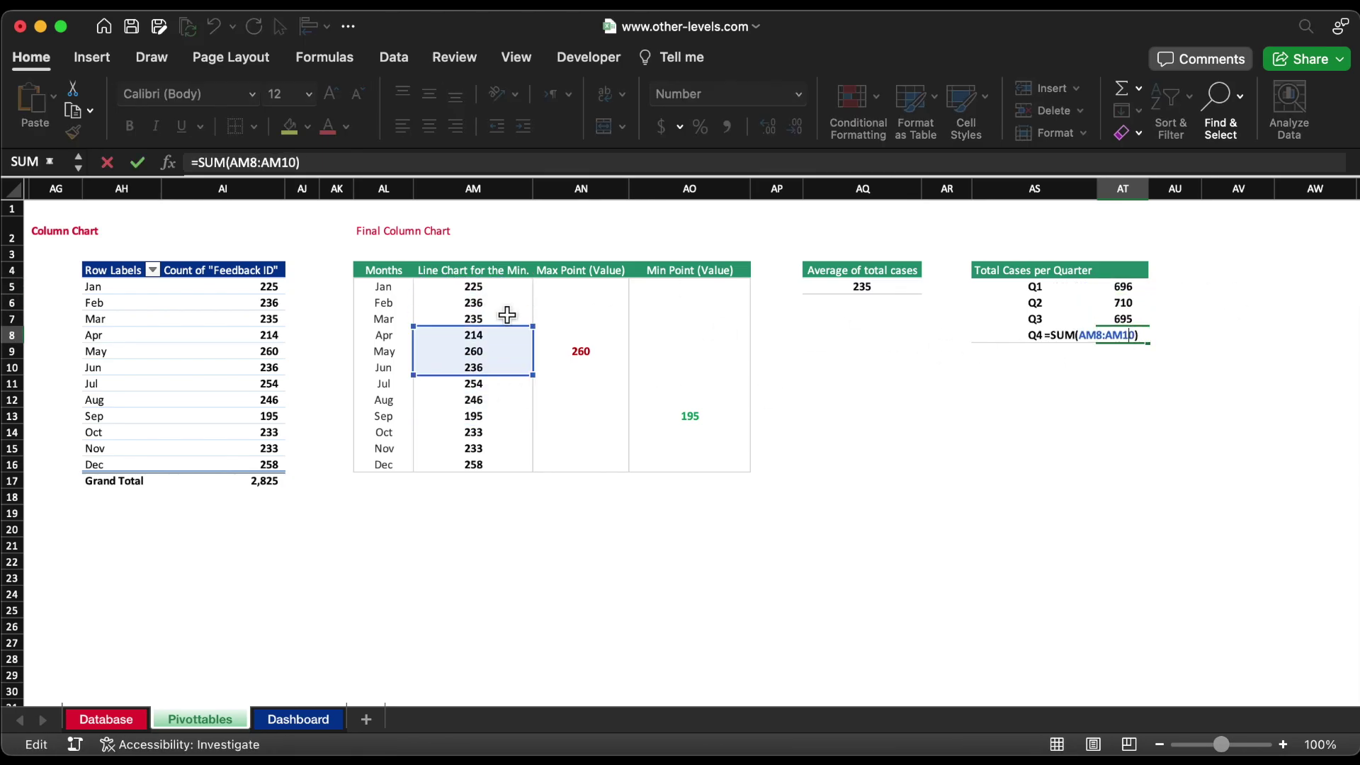
pyautogui.moveTo(512, 327); pyautogui.dragTo(516, 434)
pyautogui.press('Return')
# Select the 1st quarter total box on the Dashboard sheet.
pyautogui.click(325, 720)
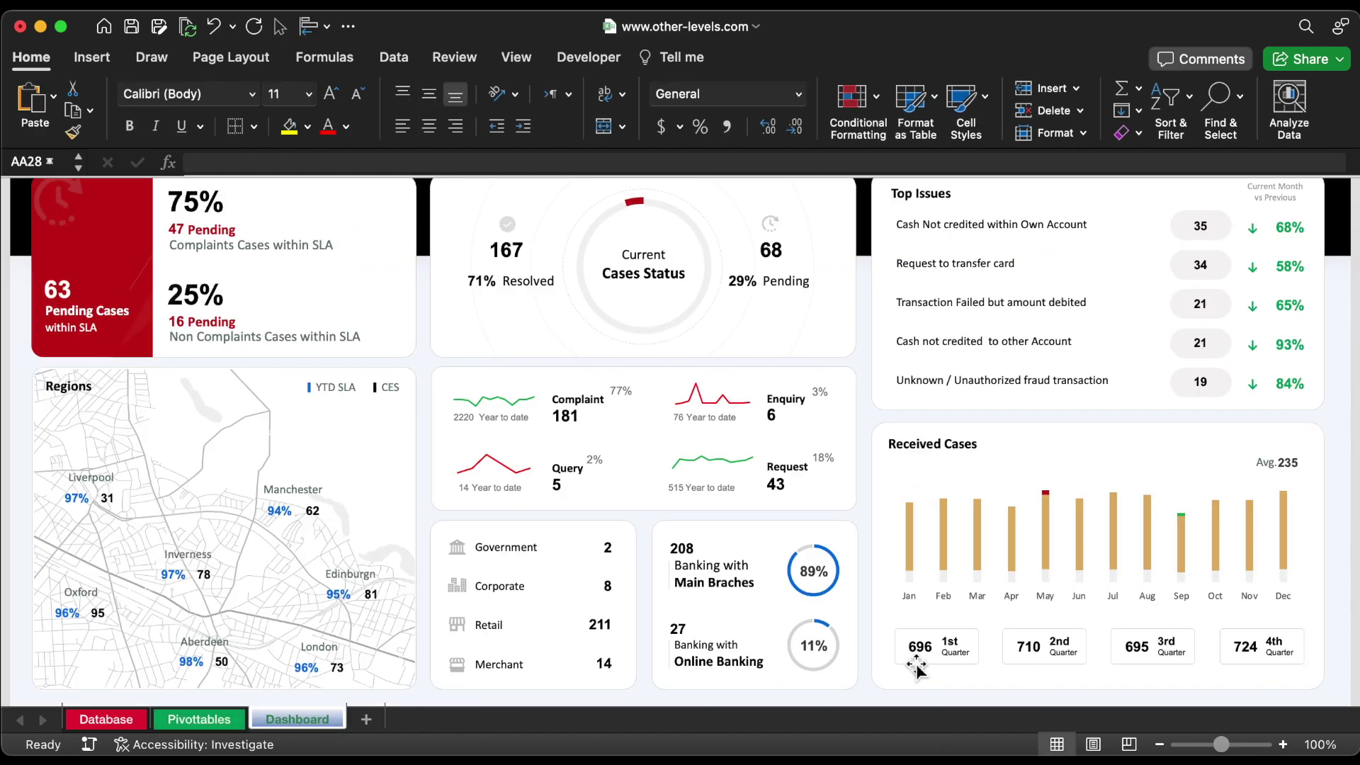
pyautogui.click(915, 653)
pyautogui.click(916, 652)
# Build the pivot with Banking With in Rows and counted twice in Values.
pyautogui.click(223, 720)
pyautogui.scroll(5, 1170, 326)
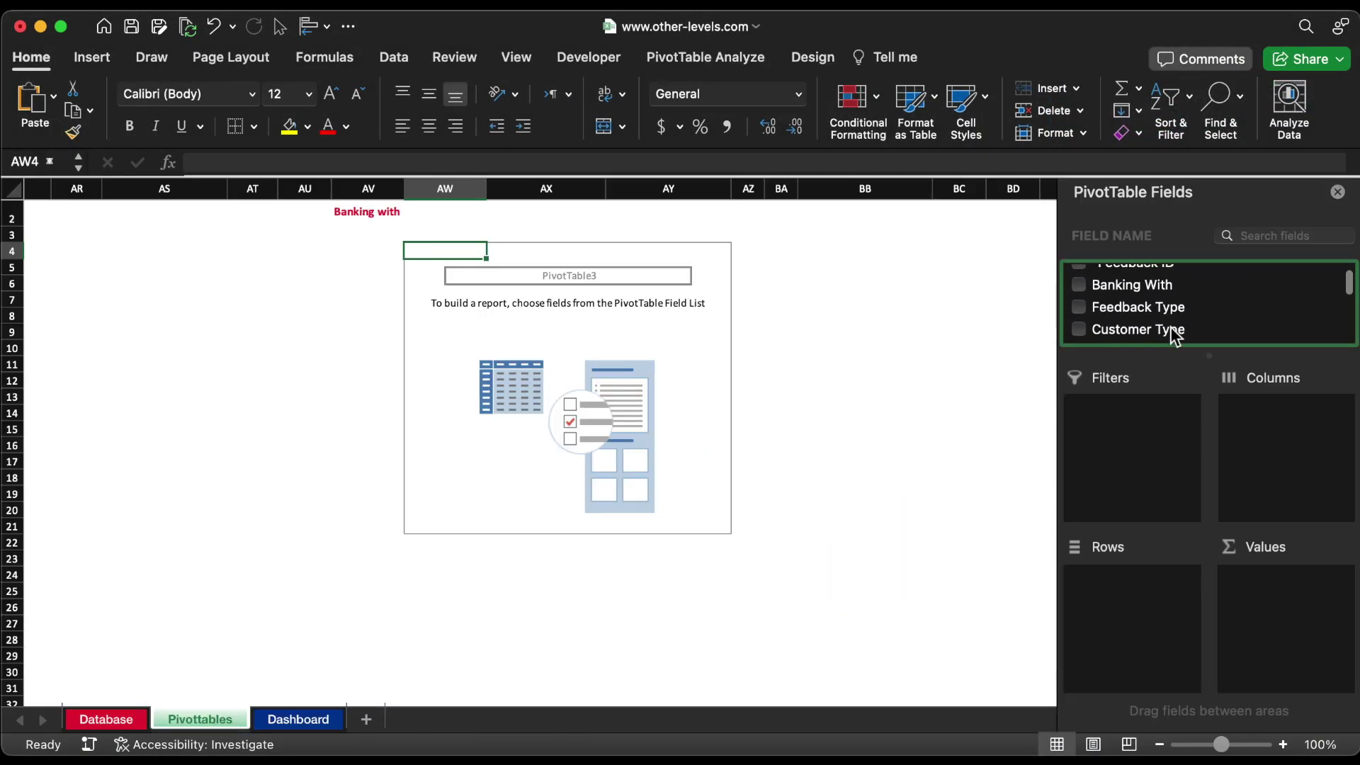
pyautogui.moveTo(1140, 296); pyautogui.dragTo(1134, 590)
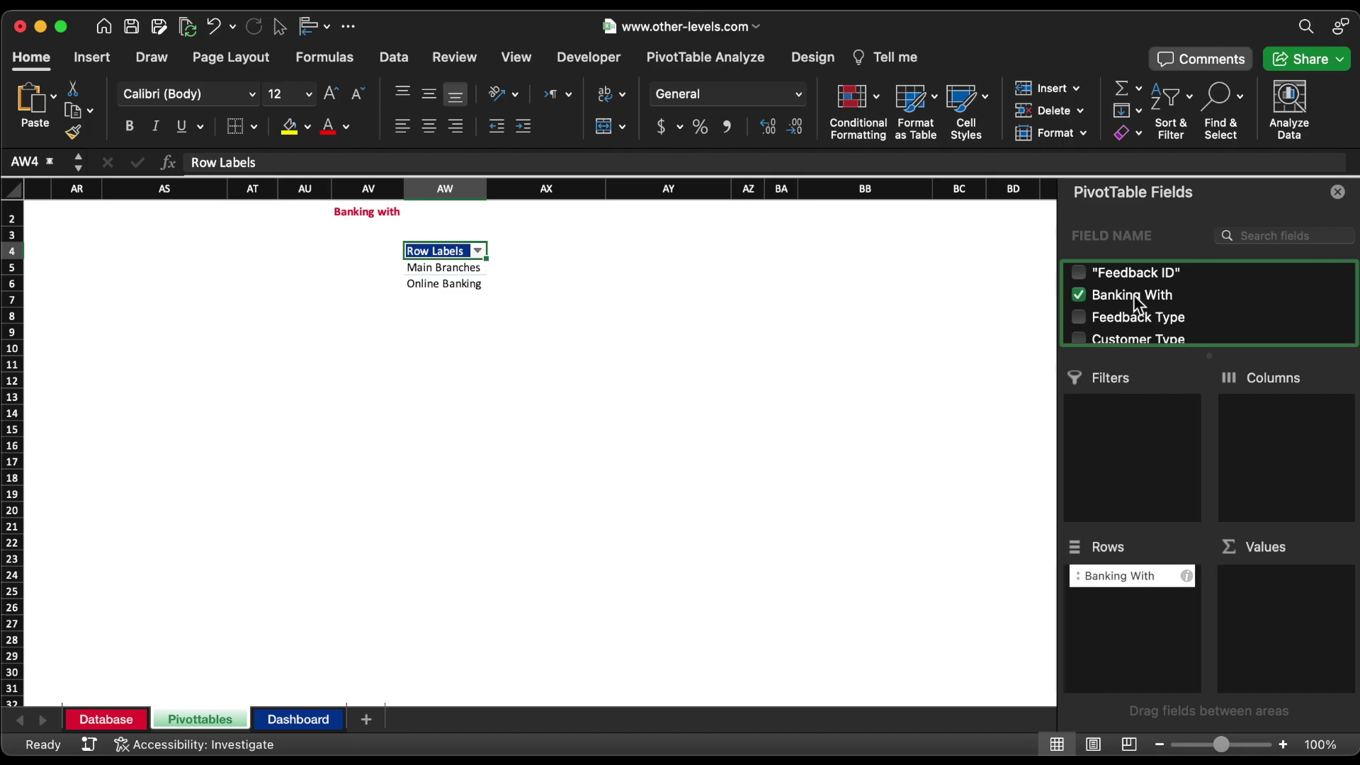
pyautogui.moveTo(1136, 298); pyautogui.dragTo(1275, 638)
pyautogui.moveTo(1119, 295); pyautogui.dragTo(1289, 610)
# Show the second count as % of Column Total, rounded to whole percentages (89%, 11%).
pyautogui.click(1340, 599)
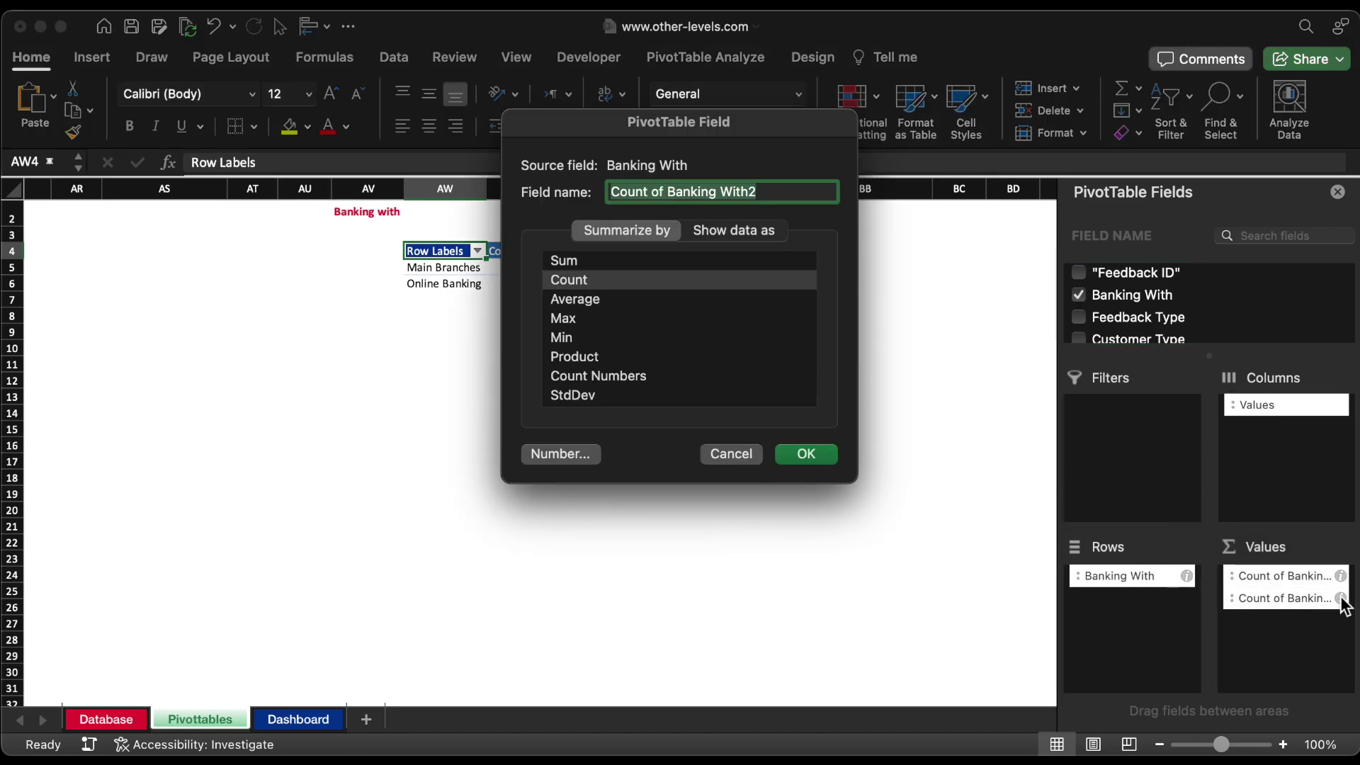
pyautogui.click(750, 232)
pyautogui.click(648, 272)
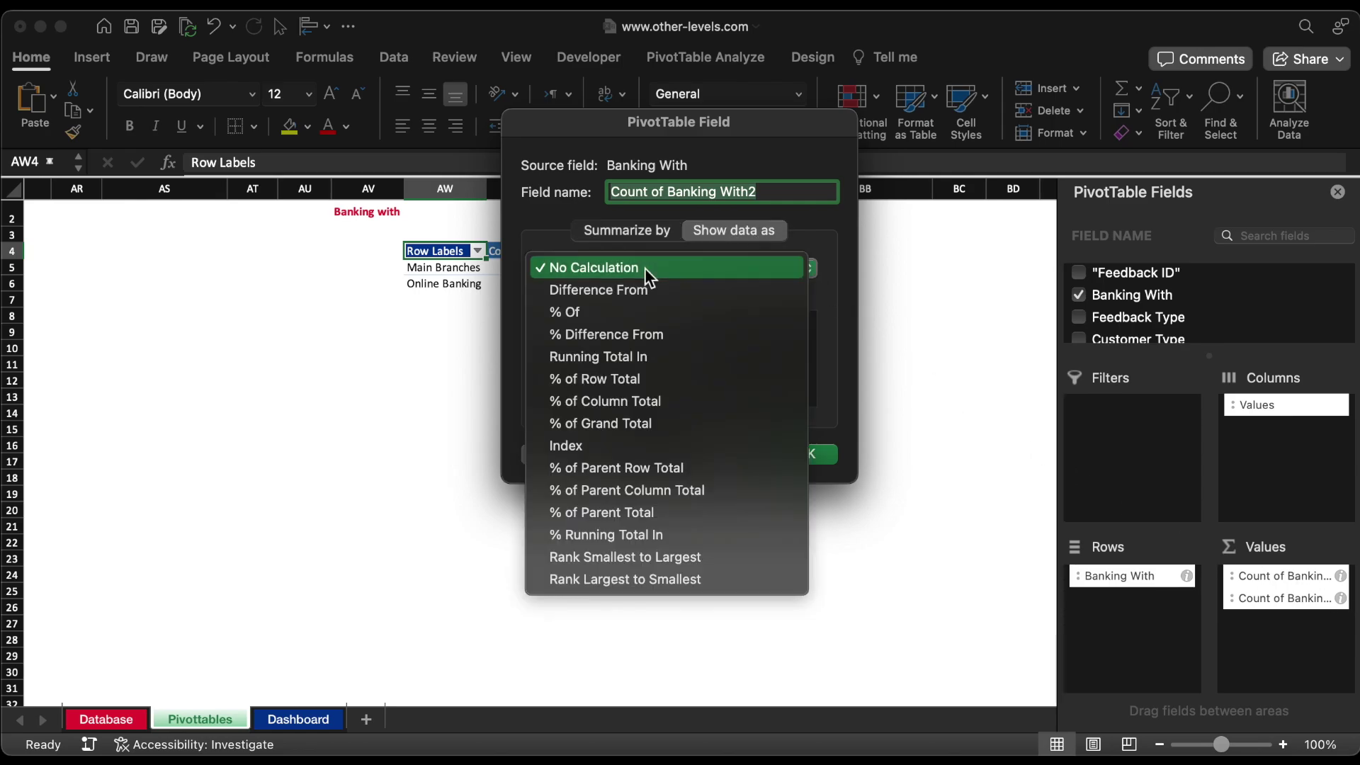
pyautogui.click(682, 405)
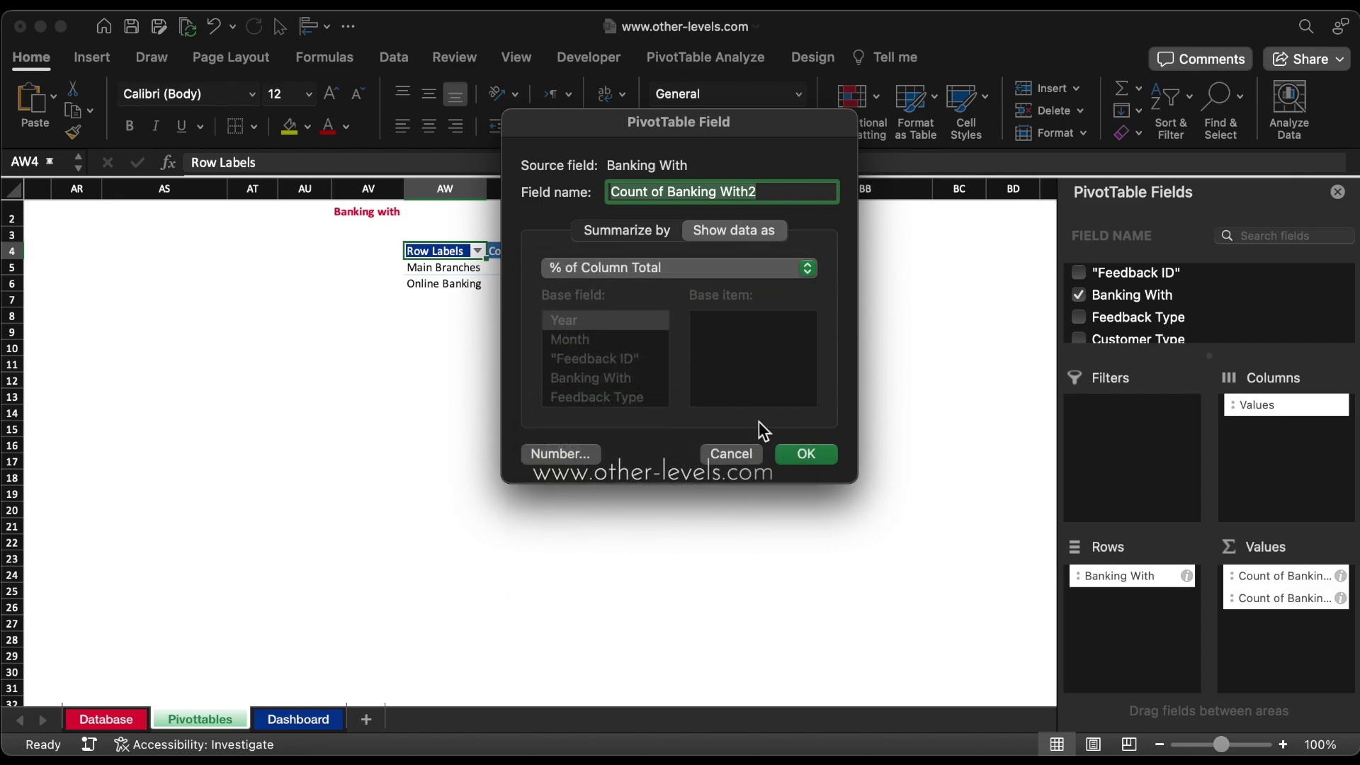
pyautogui.click(807, 454)
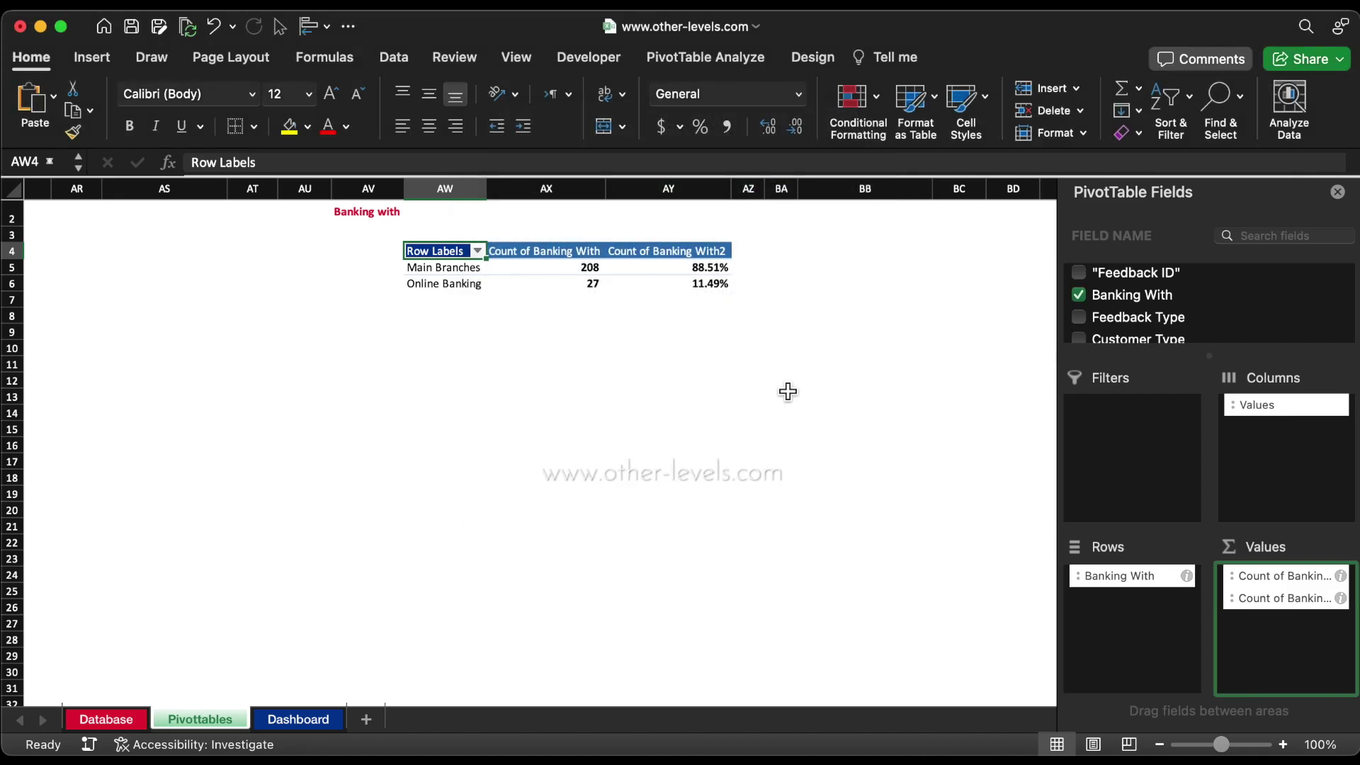
pyautogui.moveTo(723, 268); pyautogui.dragTo(722, 284)
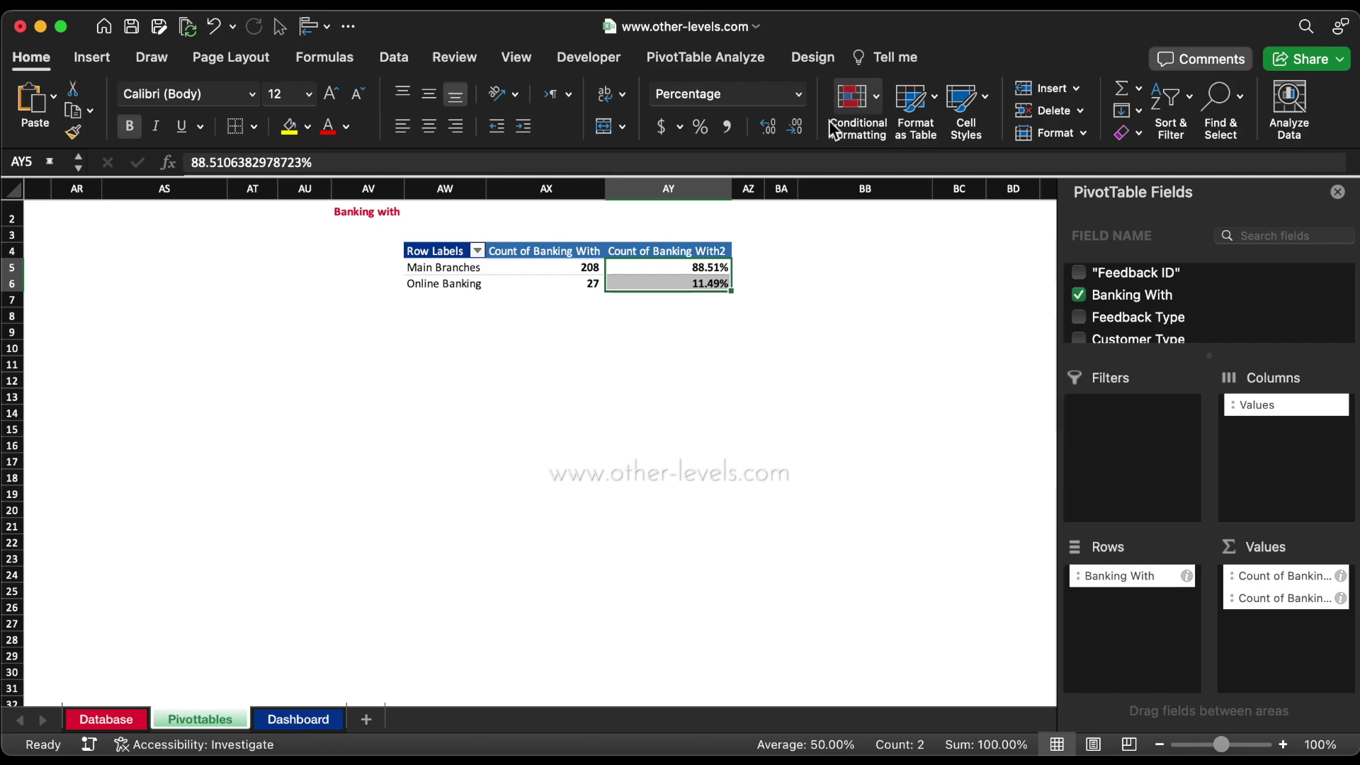
pyautogui.click(795, 126)
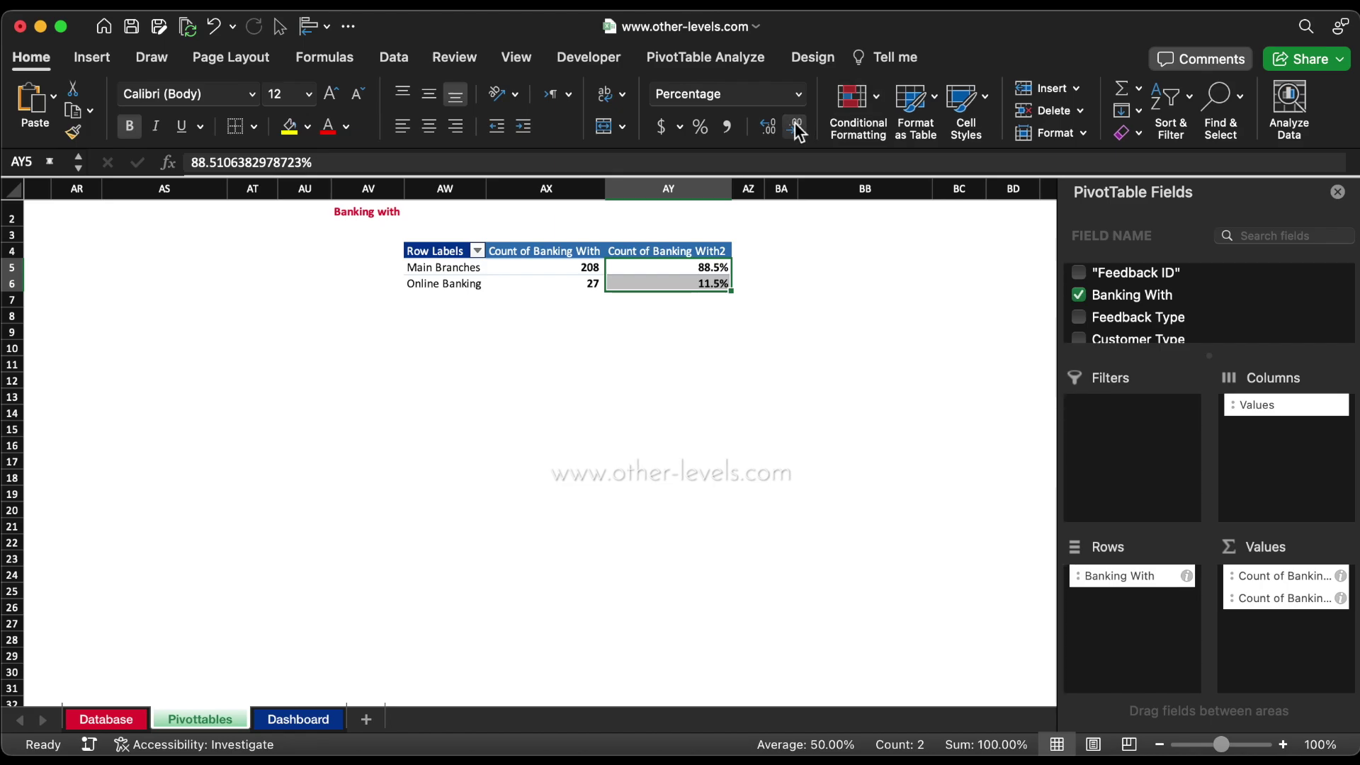
pyautogui.click(794, 126)
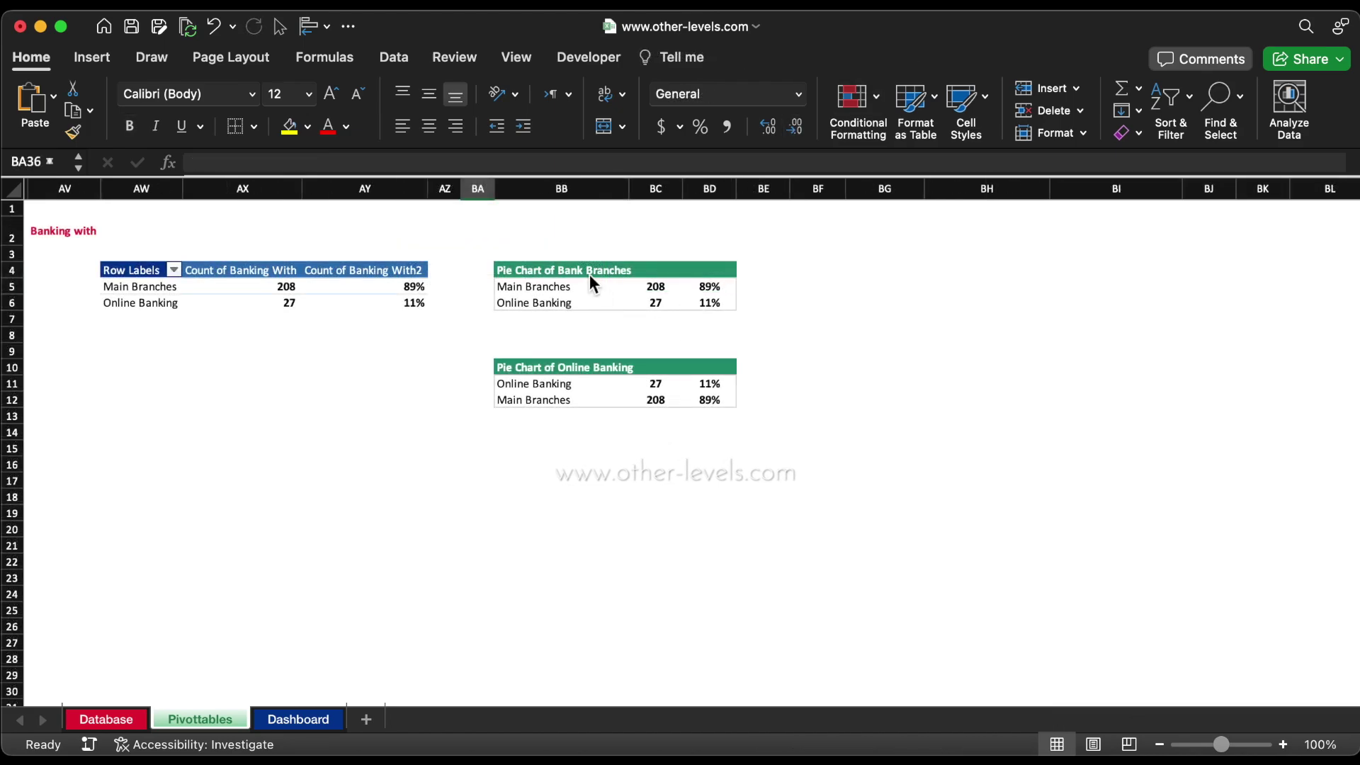
# Insert a doughnut chart of the Bank Branches table BB5:BC6 and move it aside.
pyautogui.click(584, 269)
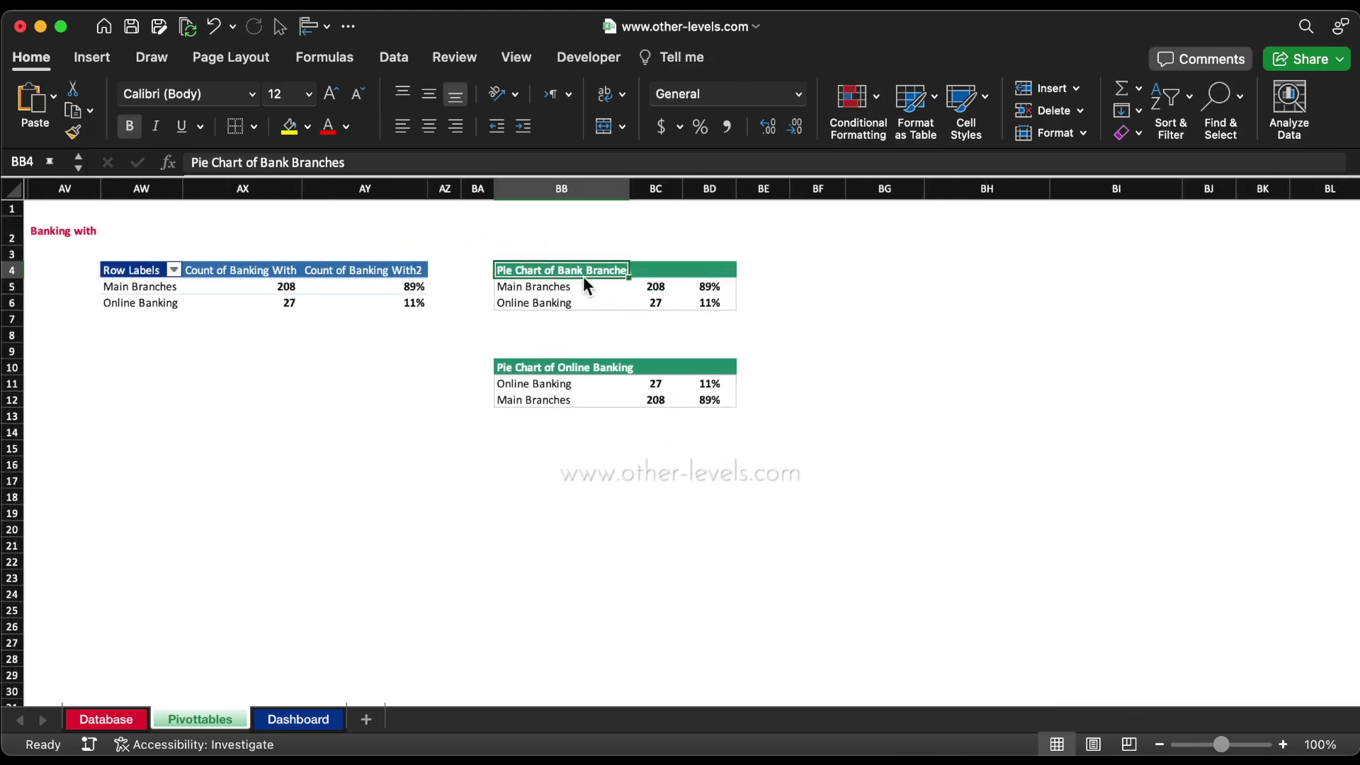
pyautogui.click(585, 369)
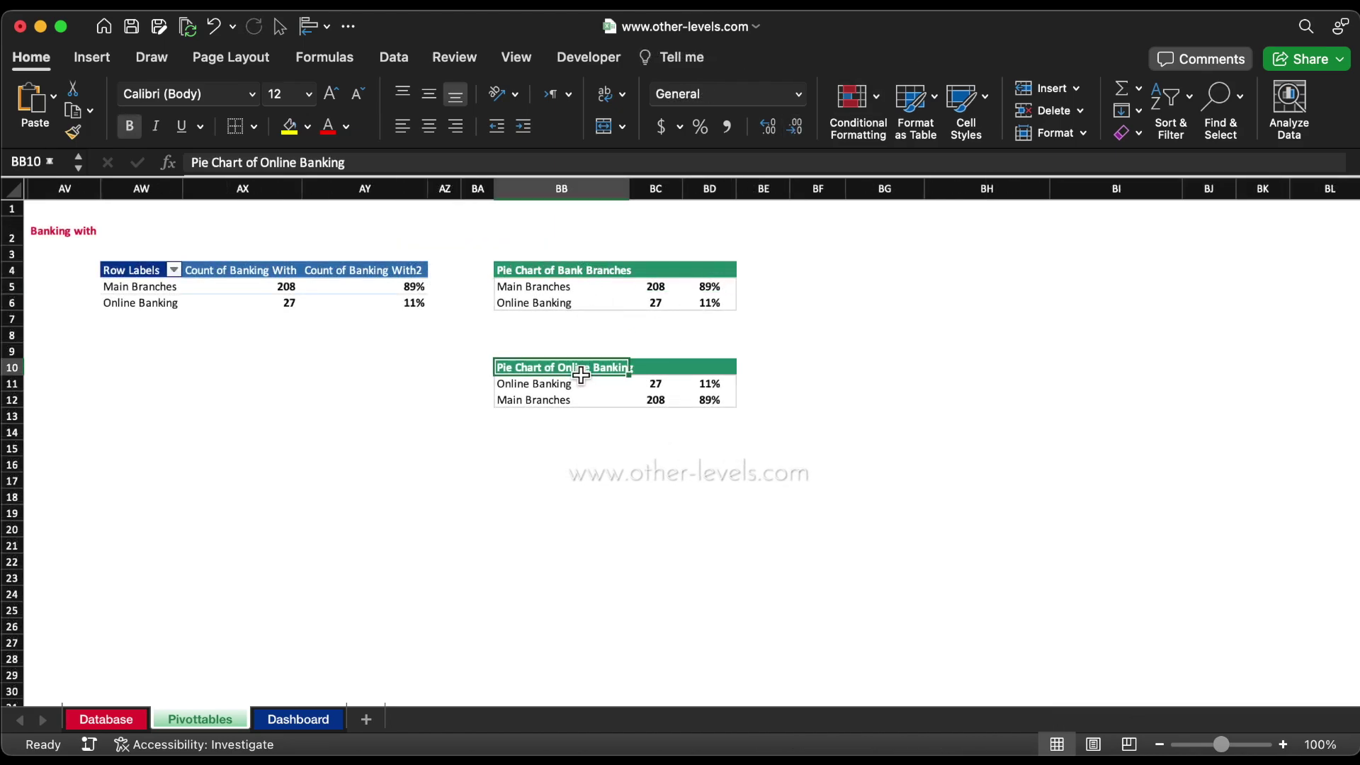
pyautogui.moveTo(653, 288); pyautogui.dragTo(566, 301)
pyautogui.click(92, 57)
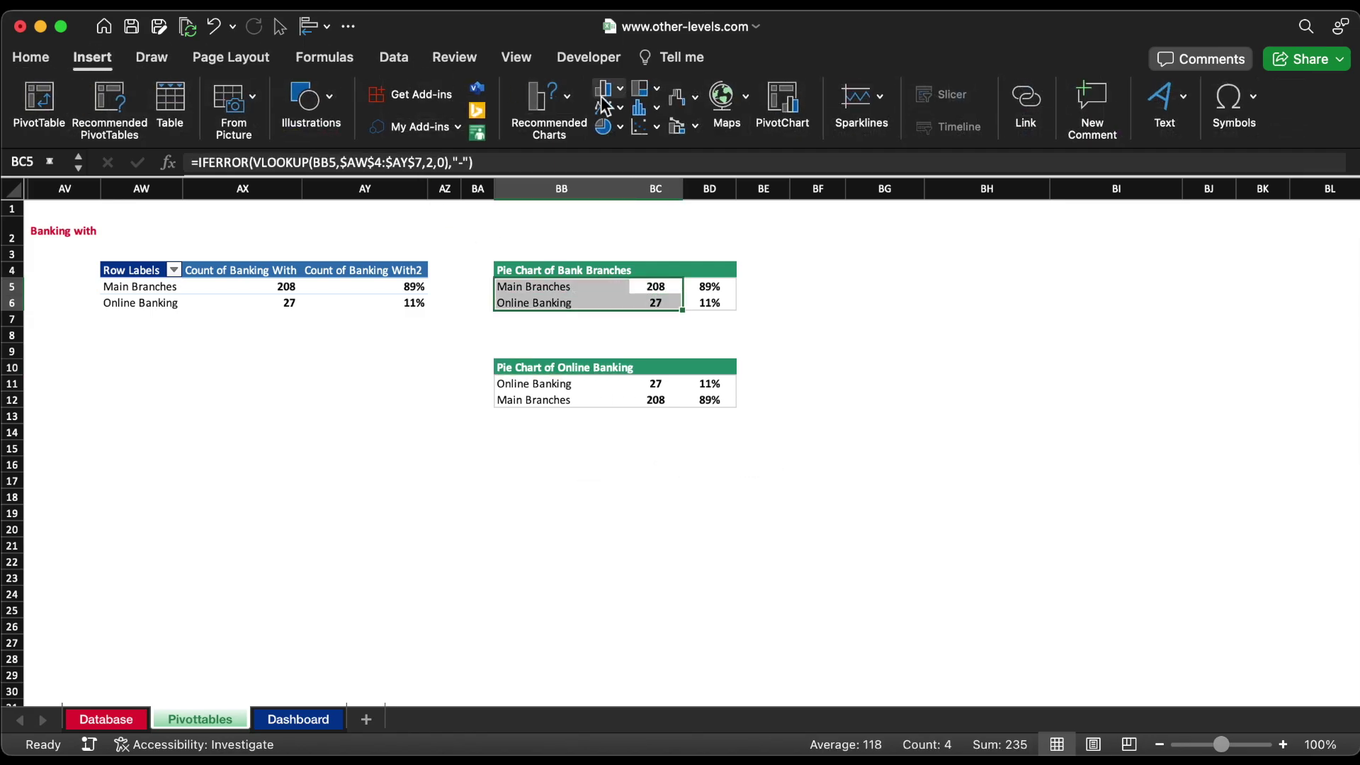
pyautogui.click(610, 127)
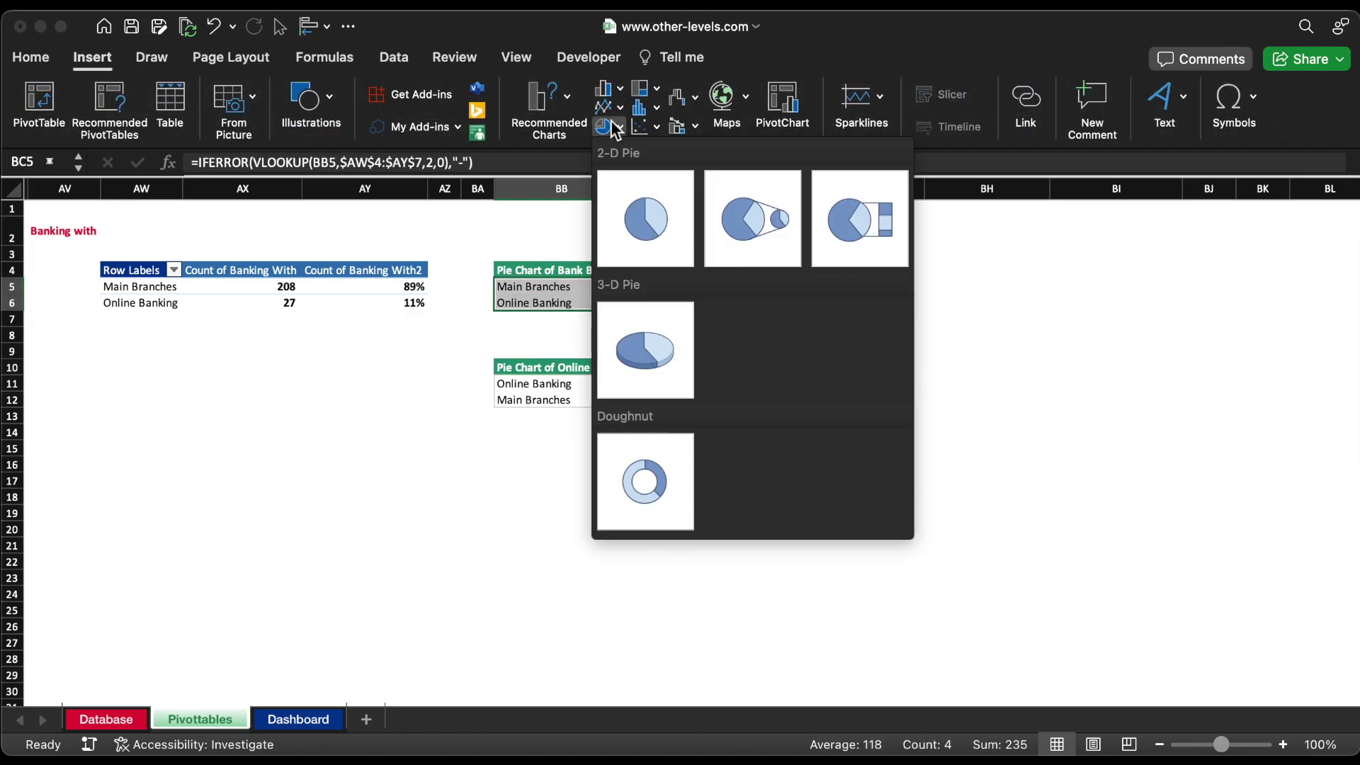
pyautogui.click(634, 465)
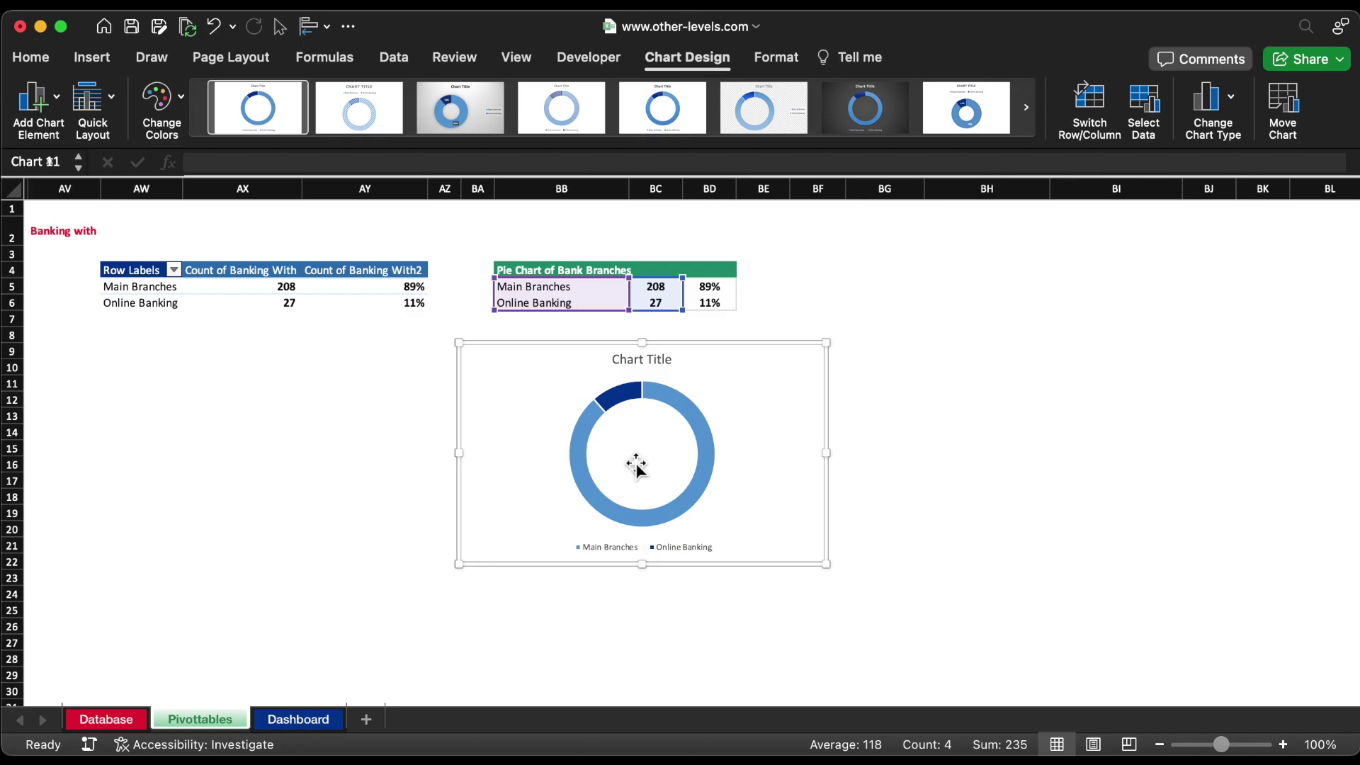
pyautogui.moveTo(704, 342); pyautogui.dragTo(1074, 327)
# Insert a second doughnut chart for the Online Banking table BB11:BC12, placed lower right.
pyautogui.moveTo(552, 383); pyautogui.dragTo(678, 401)
pyautogui.click(92, 57)
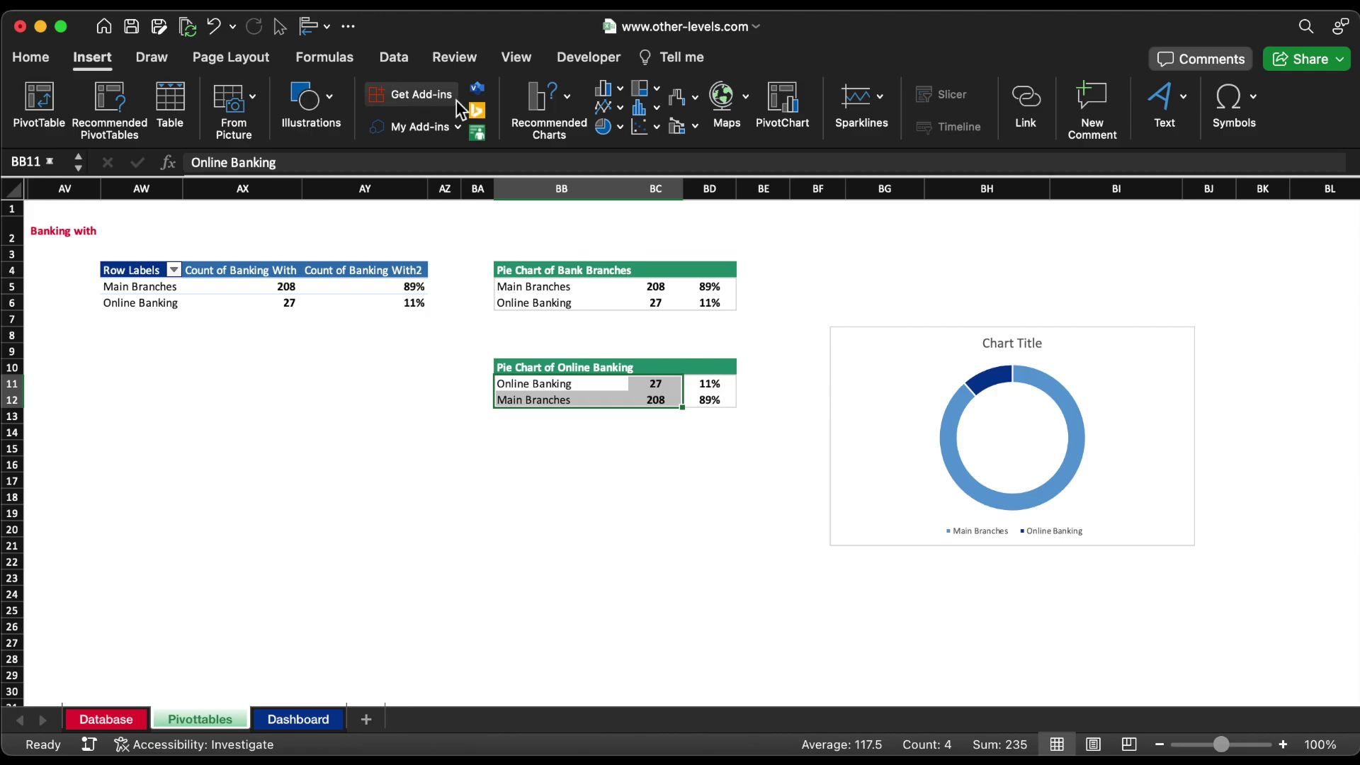
pyautogui.click(609, 129)
pyautogui.click(645, 485)
pyautogui.moveTo(721, 348); pyautogui.dragTo(1100, 575)
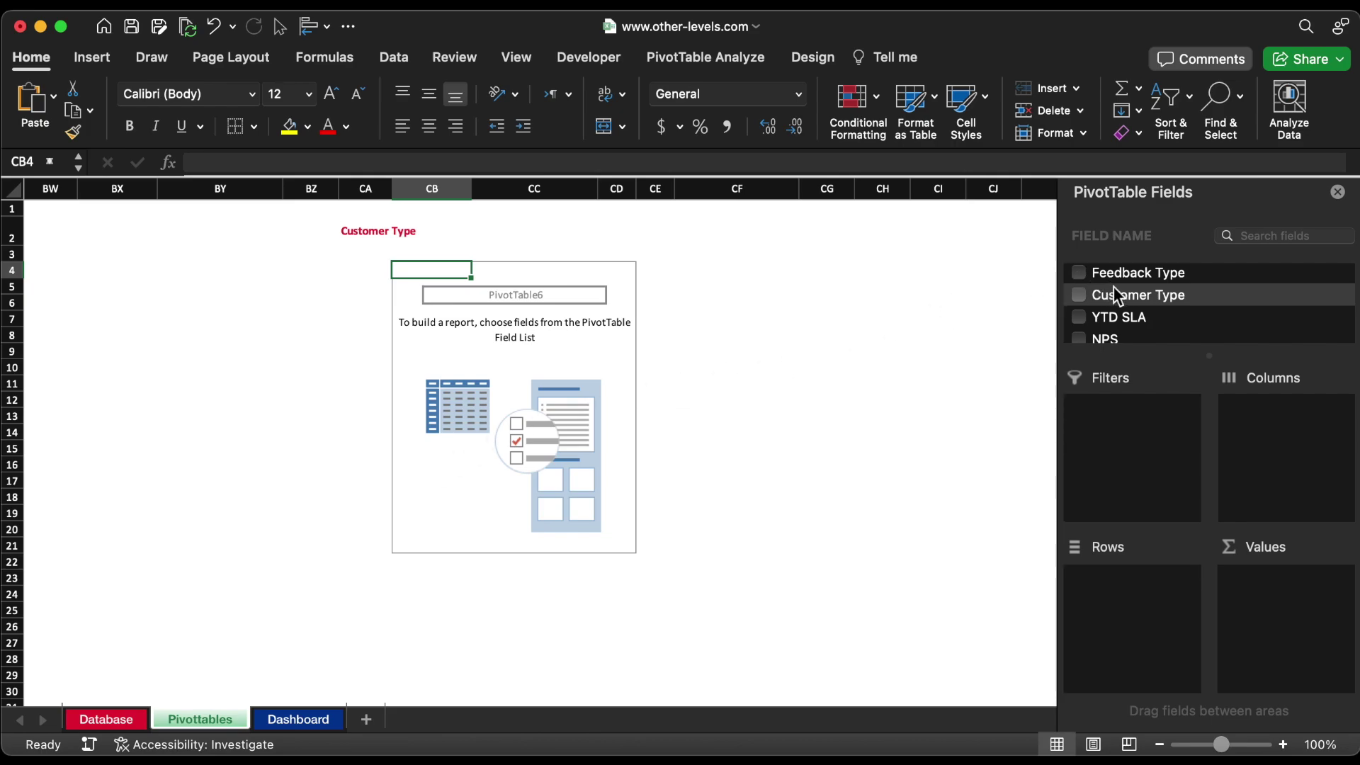
# Pivot case counts by Customer Type and look up Government's count with an absolute-range VLOOKUP.
pyautogui.moveTo(1113, 286); pyautogui.dragTo(1121, 577)
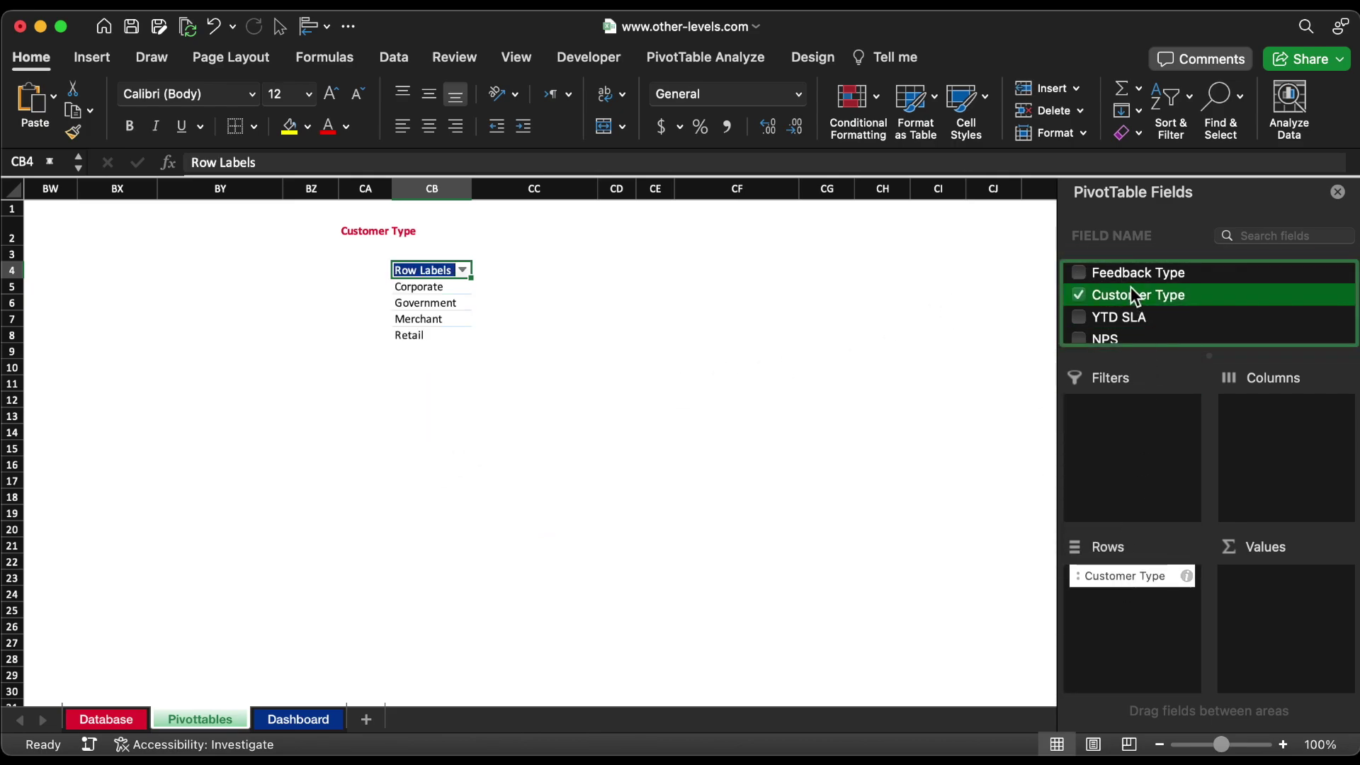
pyautogui.moveTo(1131, 294); pyautogui.dragTo(1282, 618)
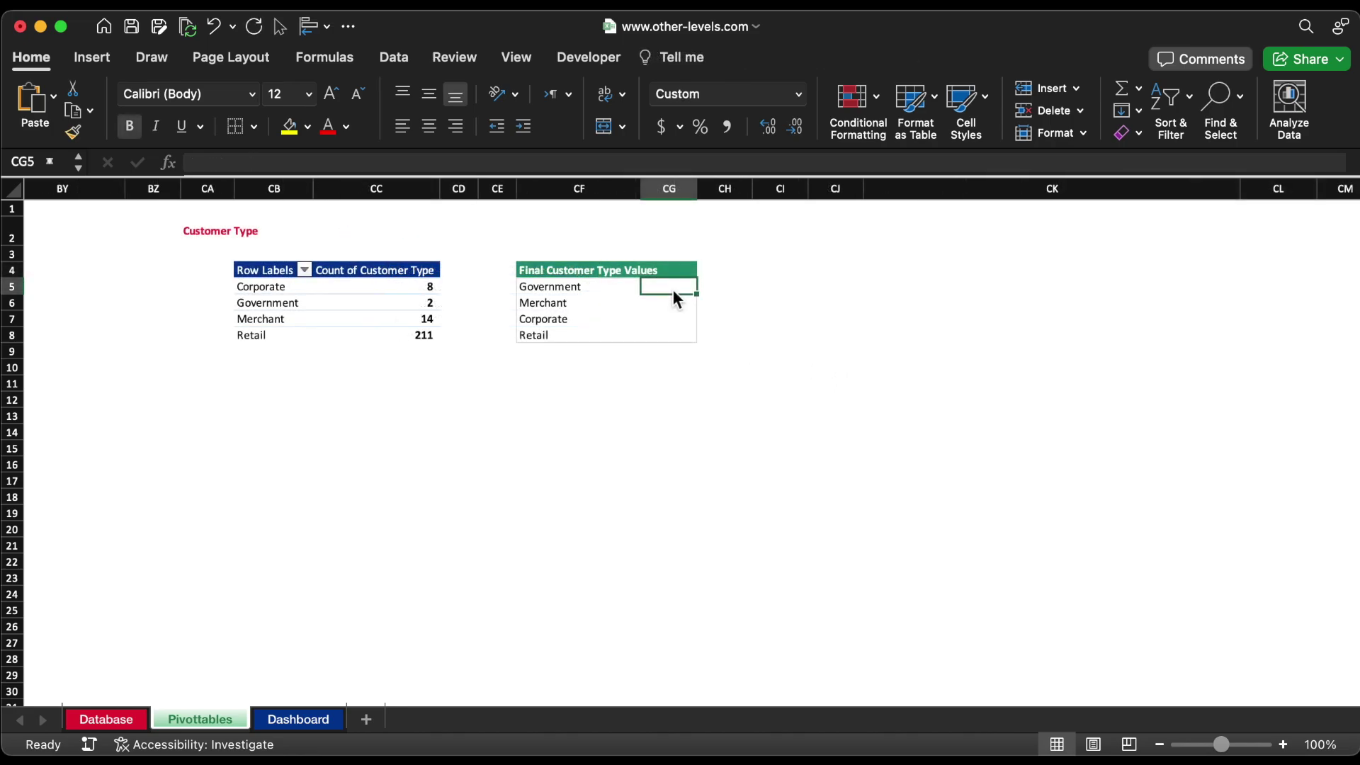
pyautogui.write('=')
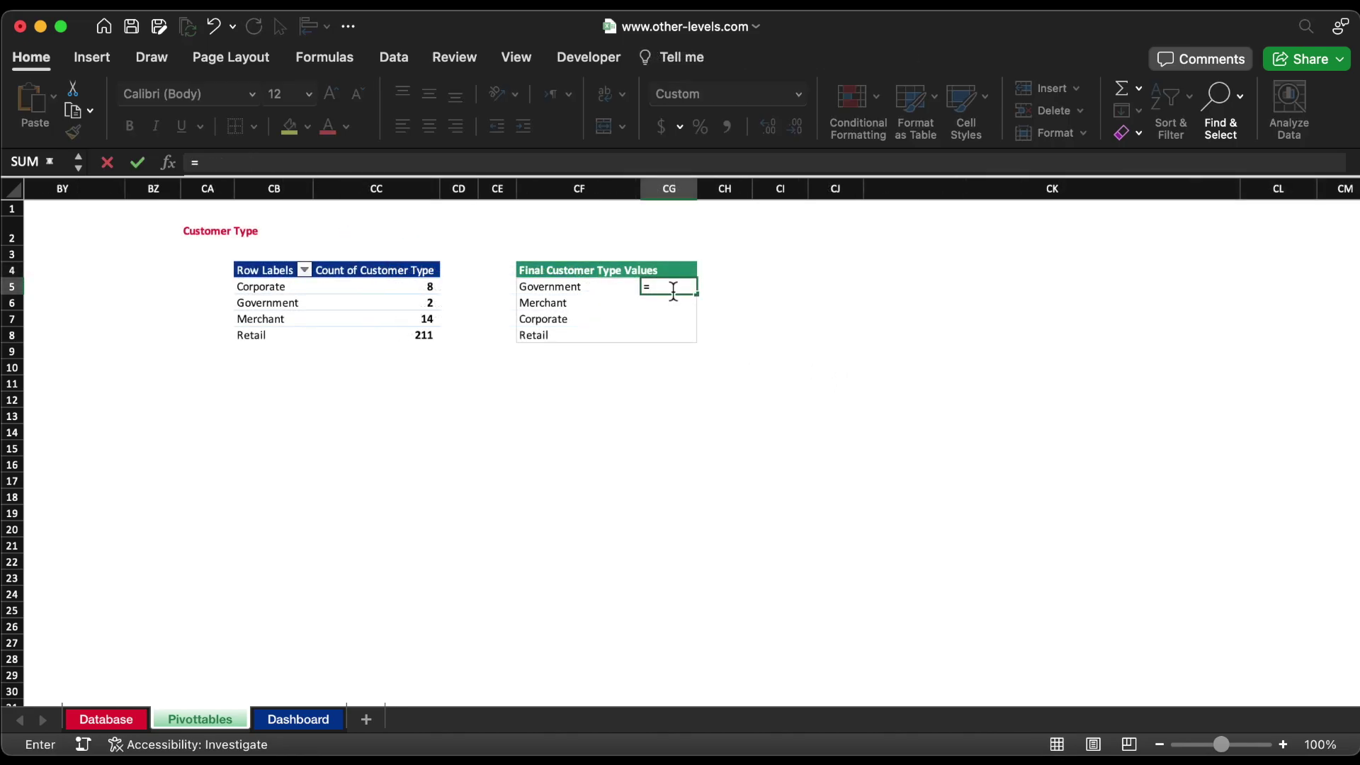
pyautogui.write('vl')
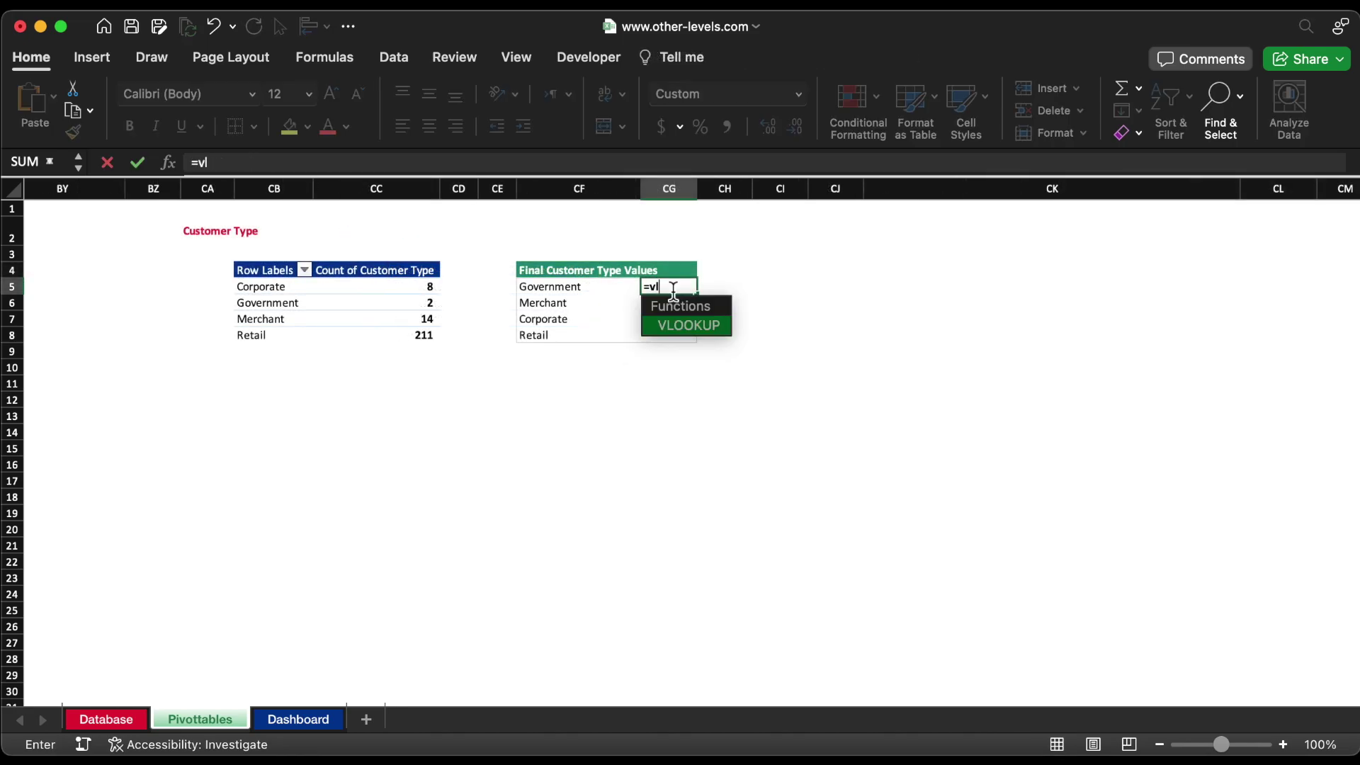
pyautogui.doubleClick(664, 324)
pyautogui.click(556, 289)
pyautogui.write(',')
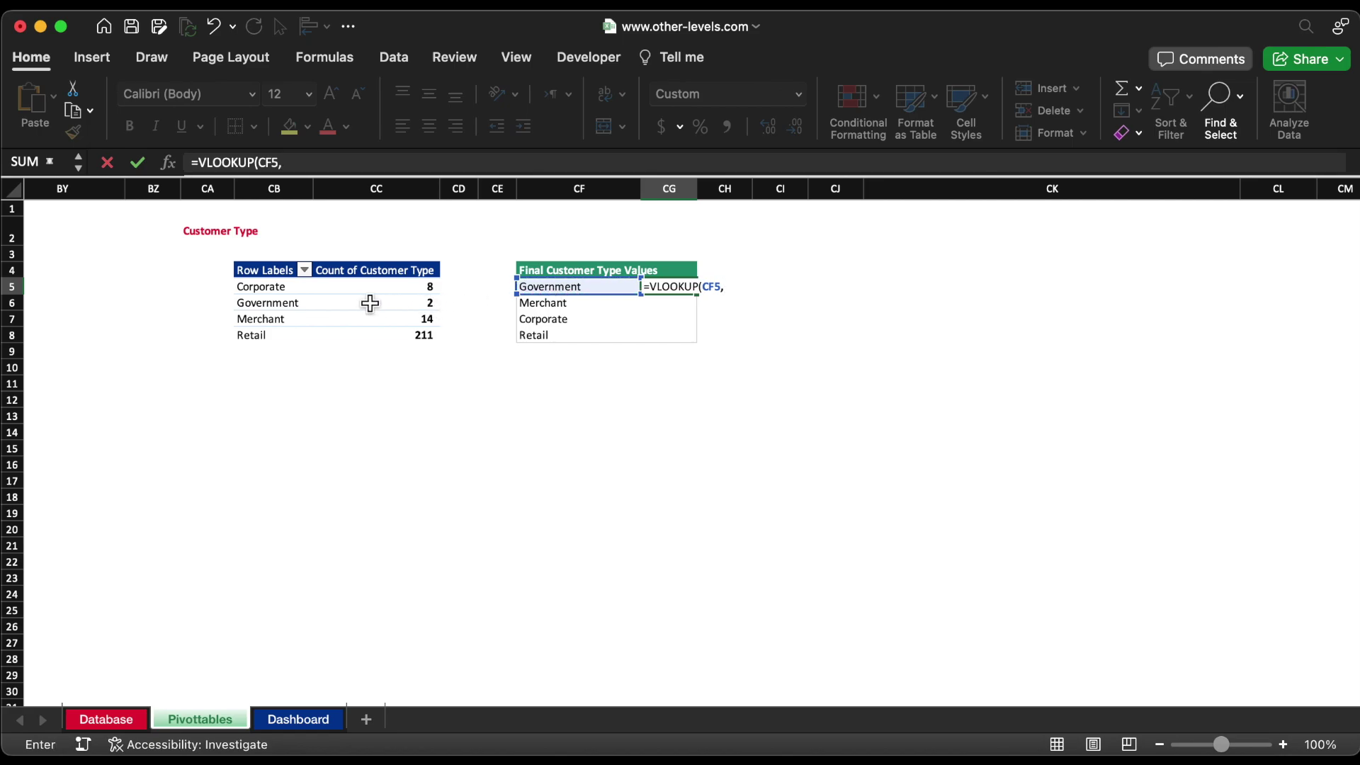
pyautogui.moveTo(282, 290); pyautogui.dragTo(395, 338)
pyautogui.press('cmd+t')
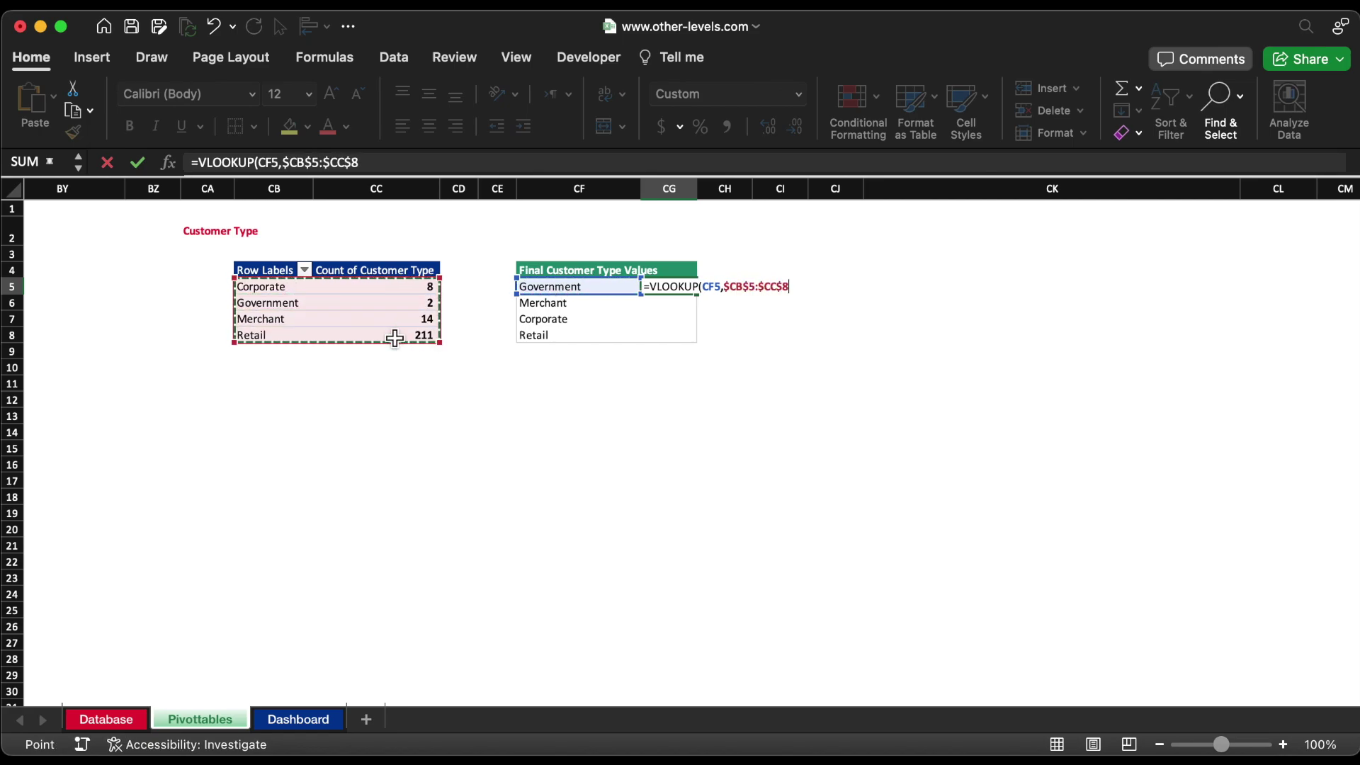
pyautogui.write(',2,0)')
pyautogui.press('Return')
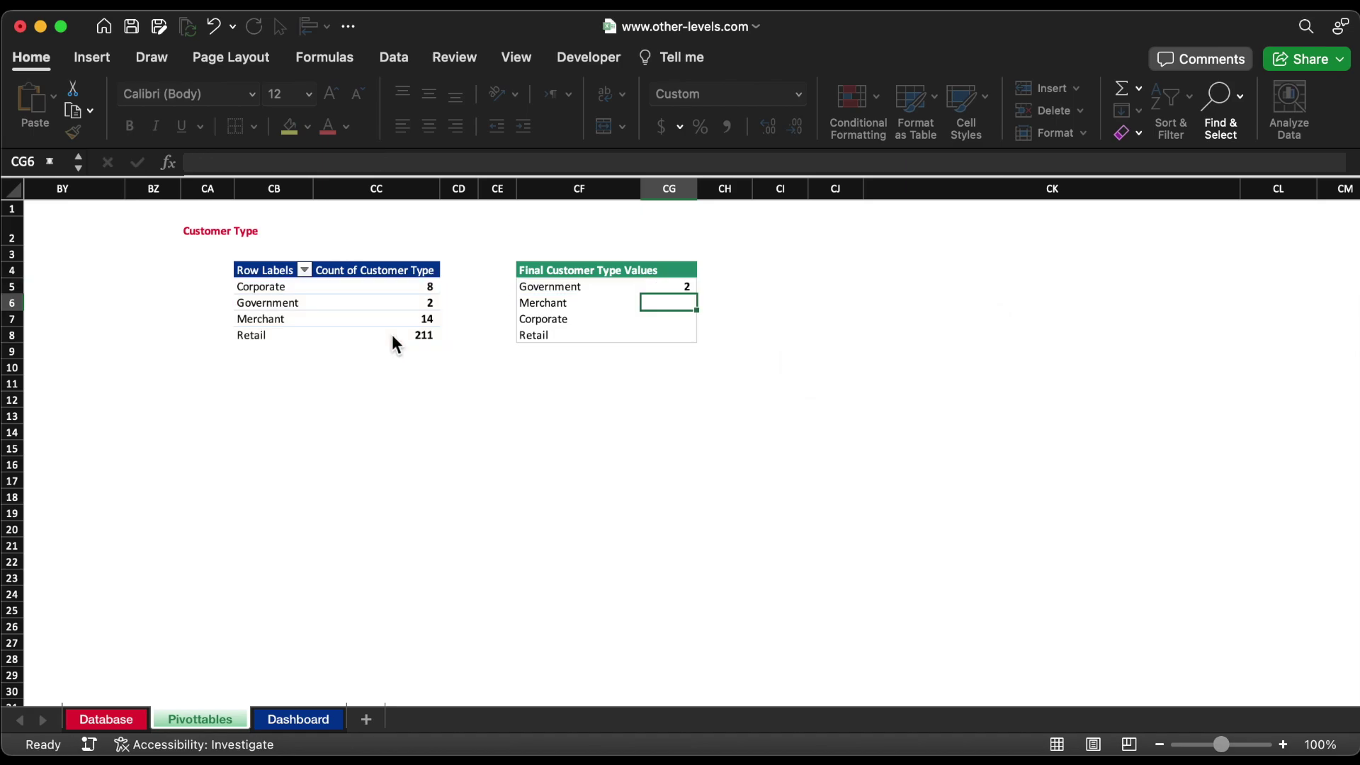
# Fill the lookup formula down the table to give counts 2, 14, 8 and 211.
pyautogui.click(671, 284)
pyautogui.doubleClick(697, 294)
pyautogui.click(668, 480)
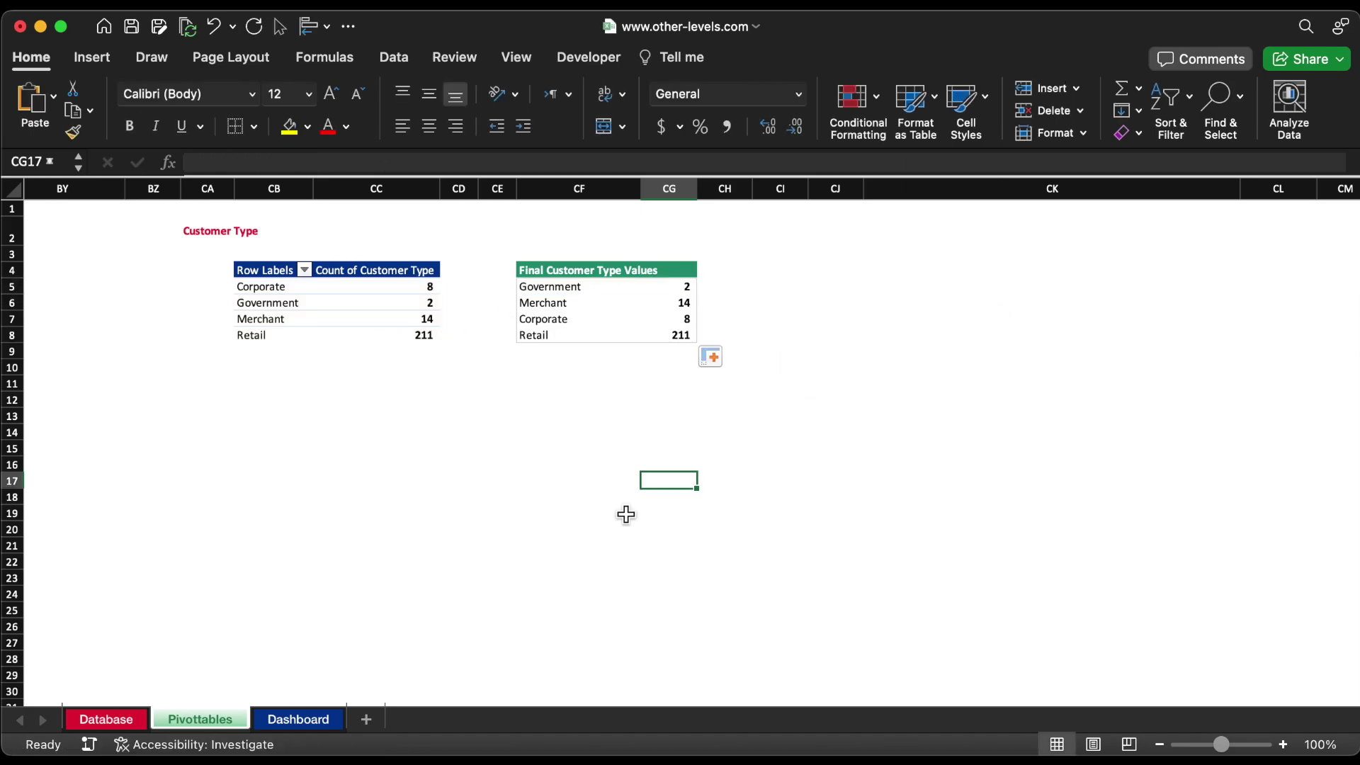
# On the Dashboard, select the Corporate icon and search the stock icon library for 'shop'.
pyautogui.click(304, 717)
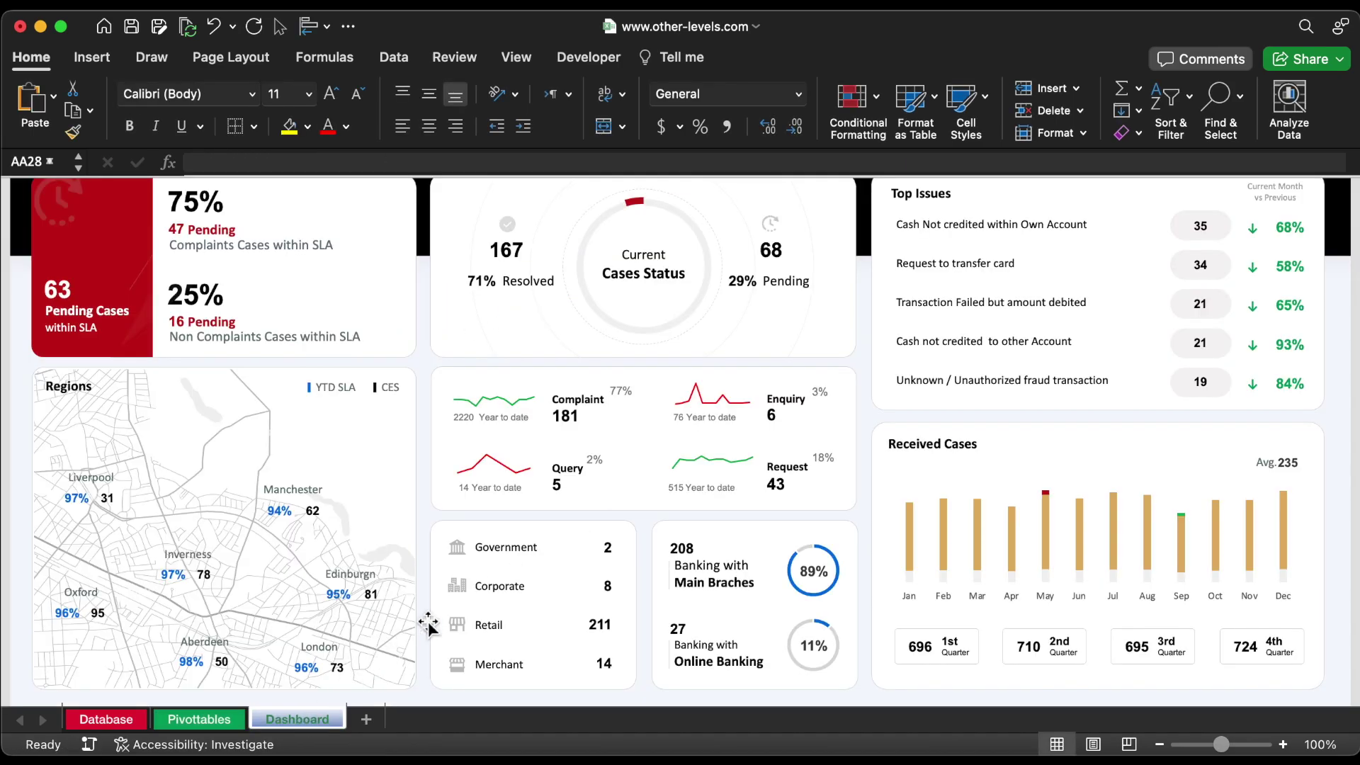
pyautogui.click(460, 588)
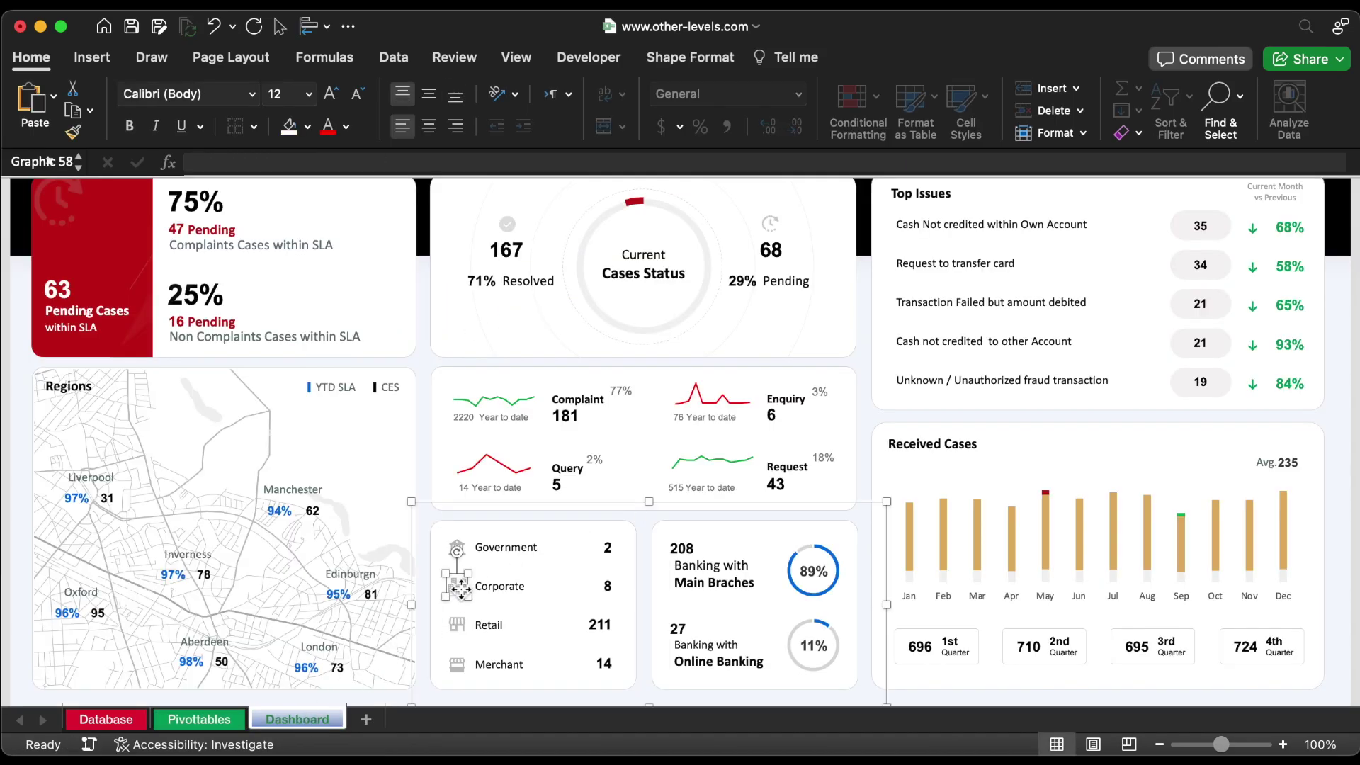
pyautogui.click(94, 56)
pyautogui.click(312, 103)
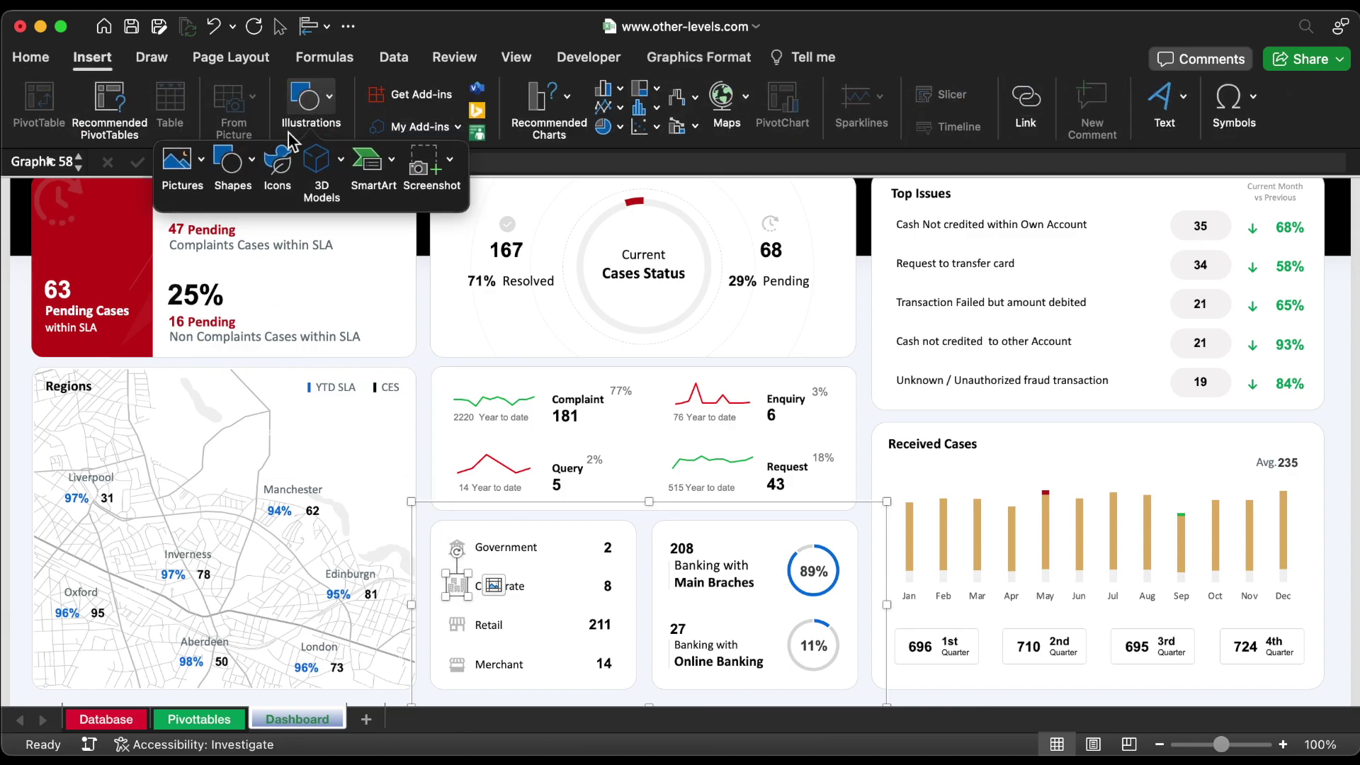
pyautogui.click(277, 163)
pyautogui.write('sh')
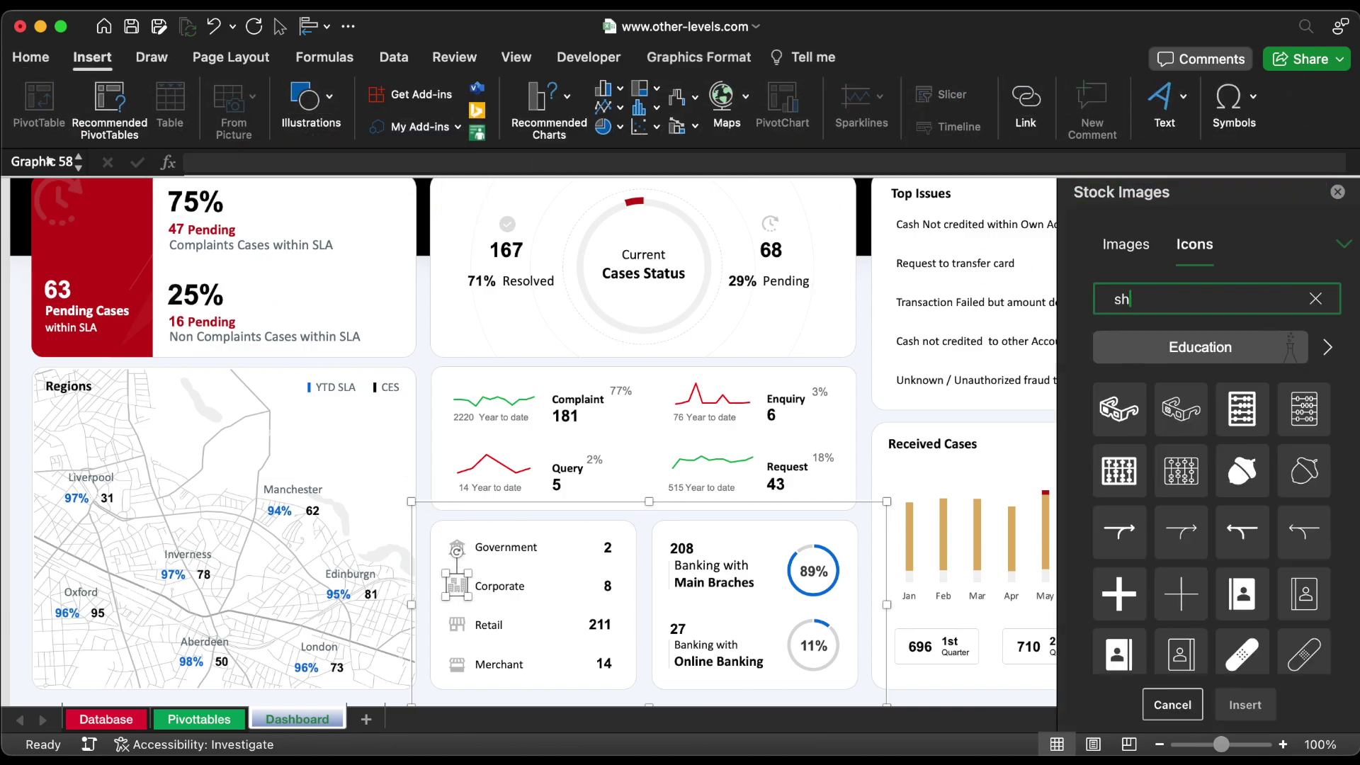
pyautogui.write('op')
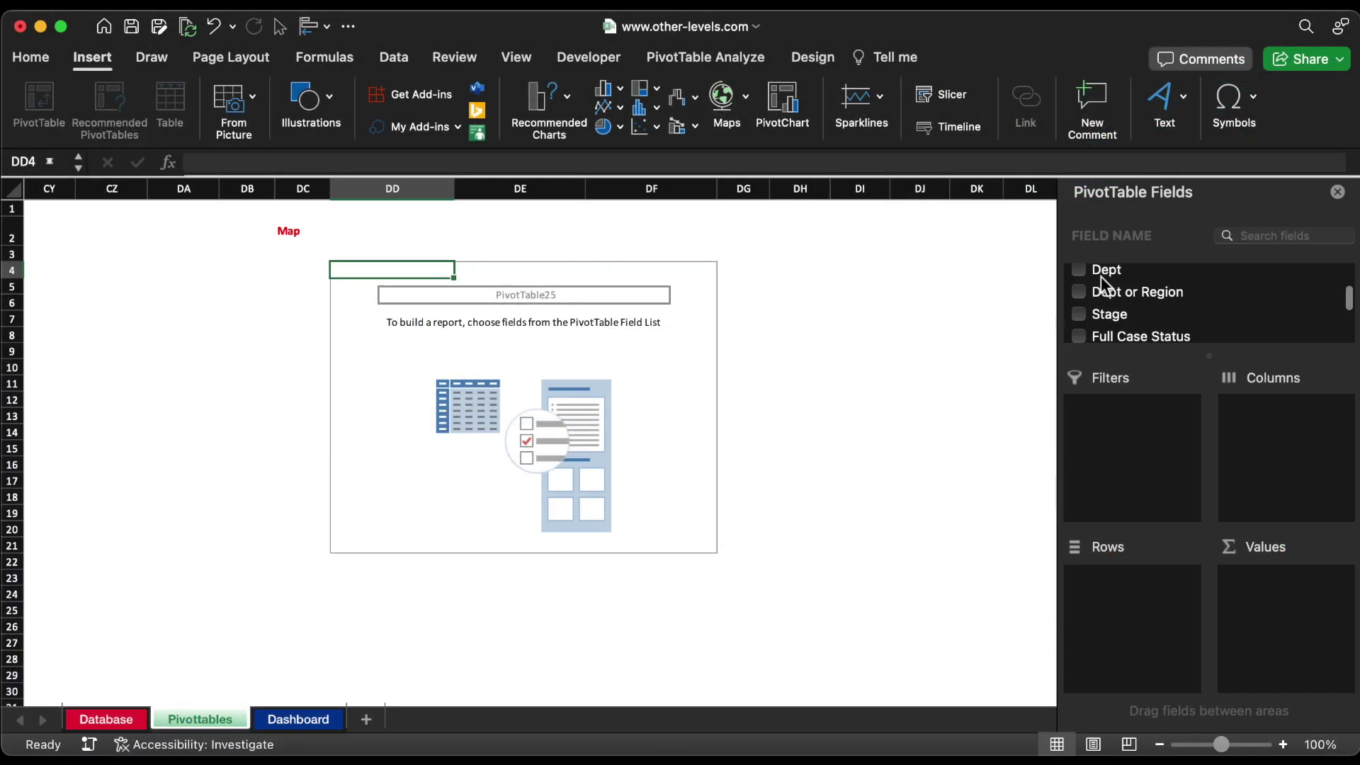
# Add Dept as pivot rows with SLA by Area and CSAT by Area as values.
pyautogui.click(1102, 272)
pyautogui.scroll(-10, 1199, 316)
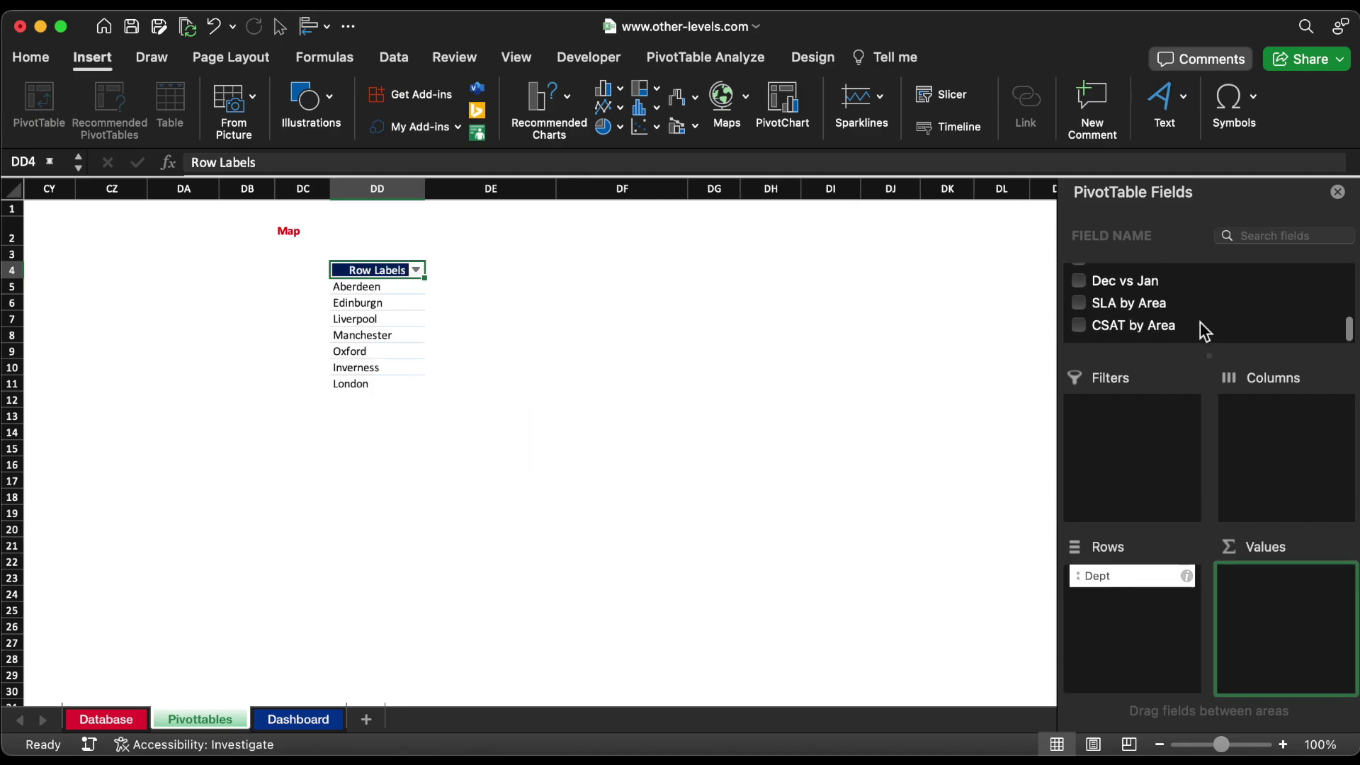
pyautogui.moveTo(1126, 319); pyautogui.dragTo(1306, 648)
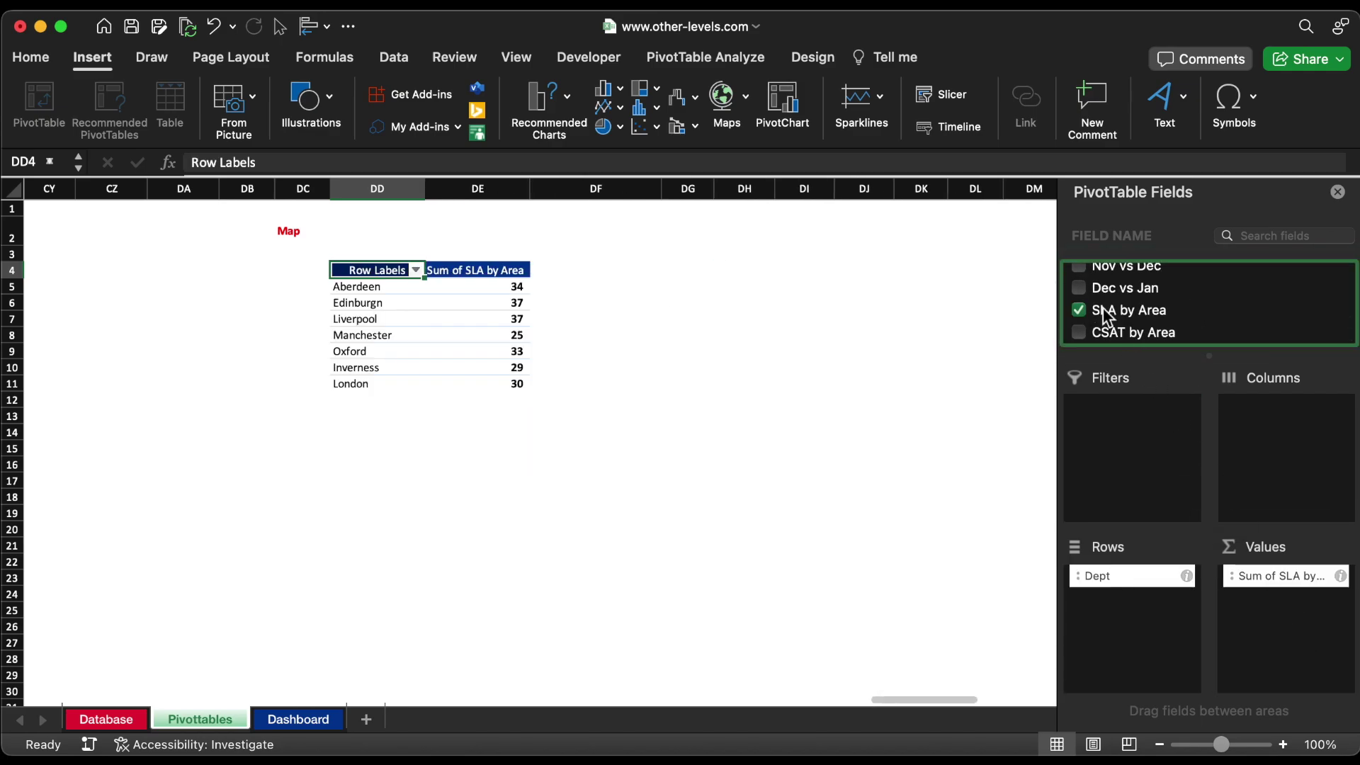
pyautogui.moveTo(1110, 339); pyautogui.dragTo(1252, 634)
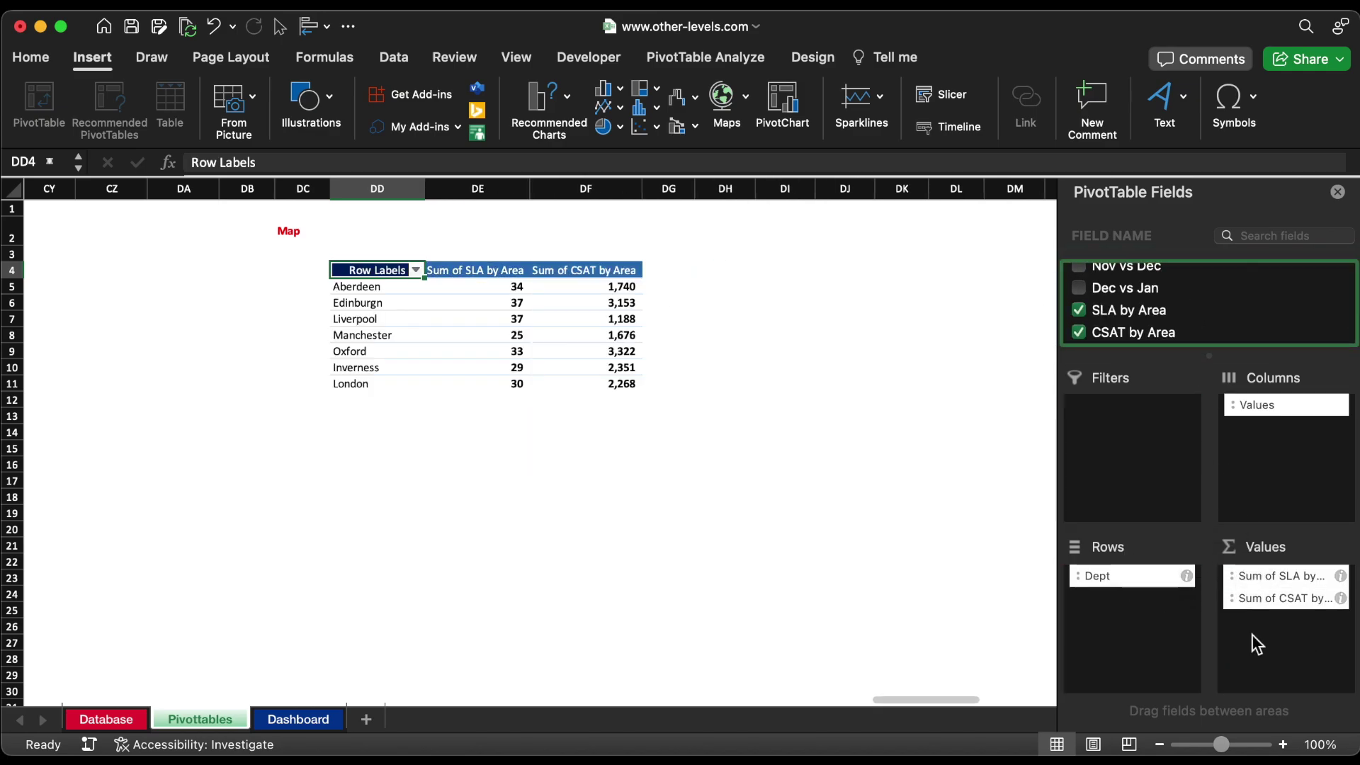
# Summarize SLA by Area as an average formatted as Percentage with 0 decimals.
pyautogui.click(1339, 577)
pyautogui.click(594, 299)
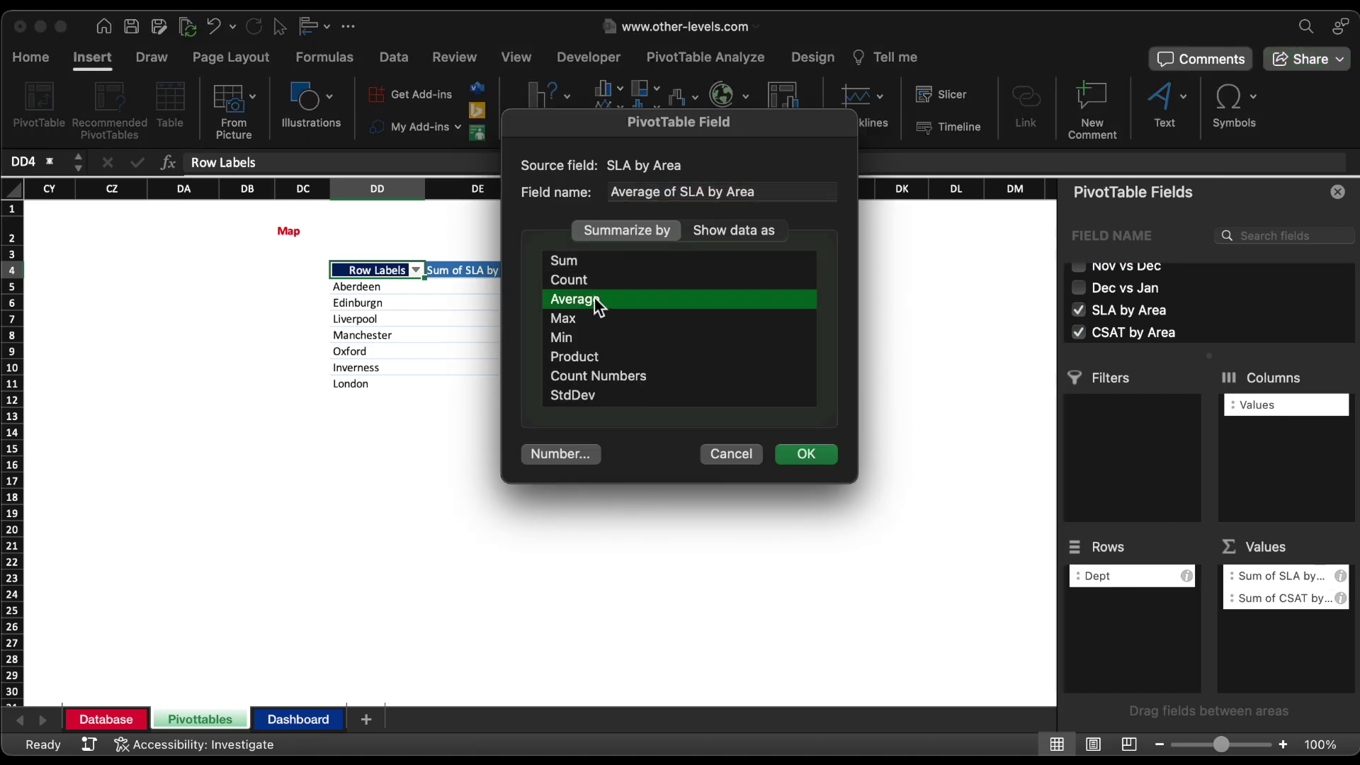
pyautogui.click(559, 453)
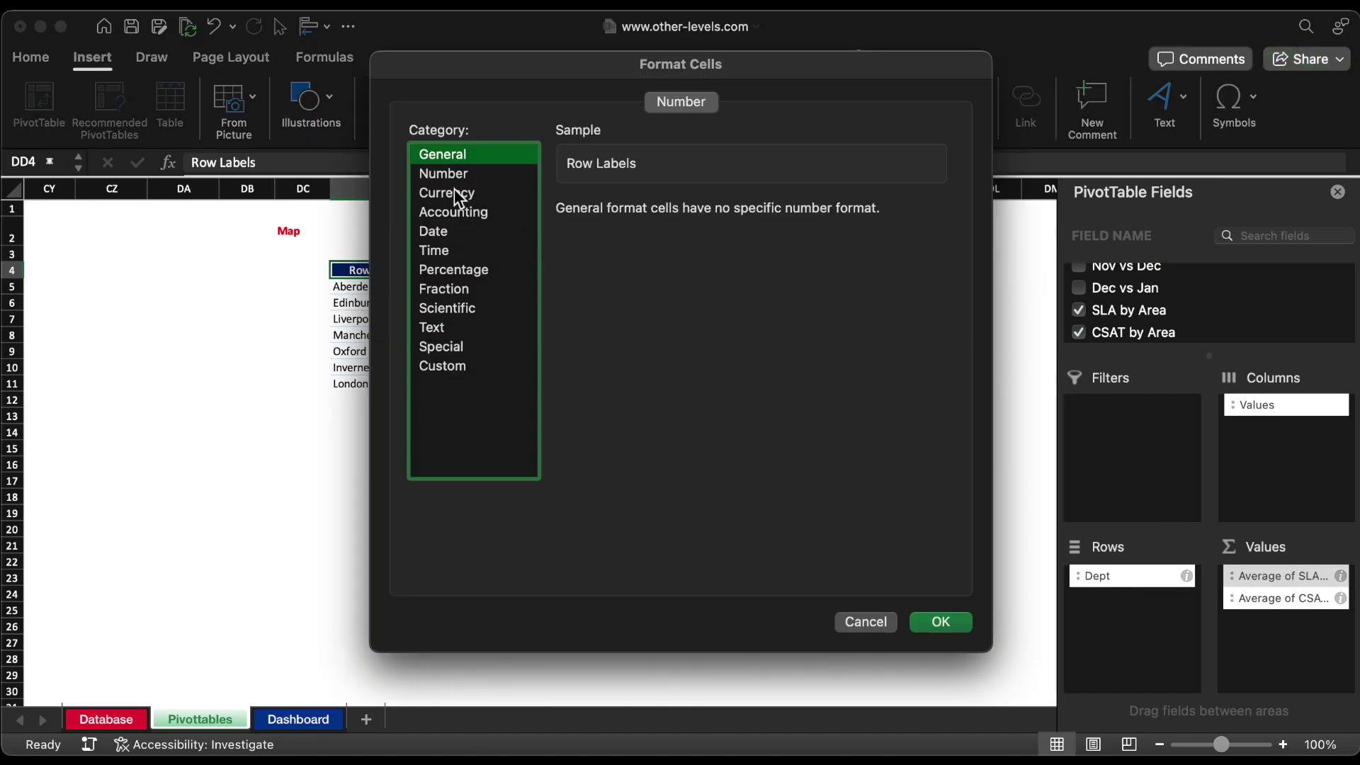
pyautogui.click(448, 268)
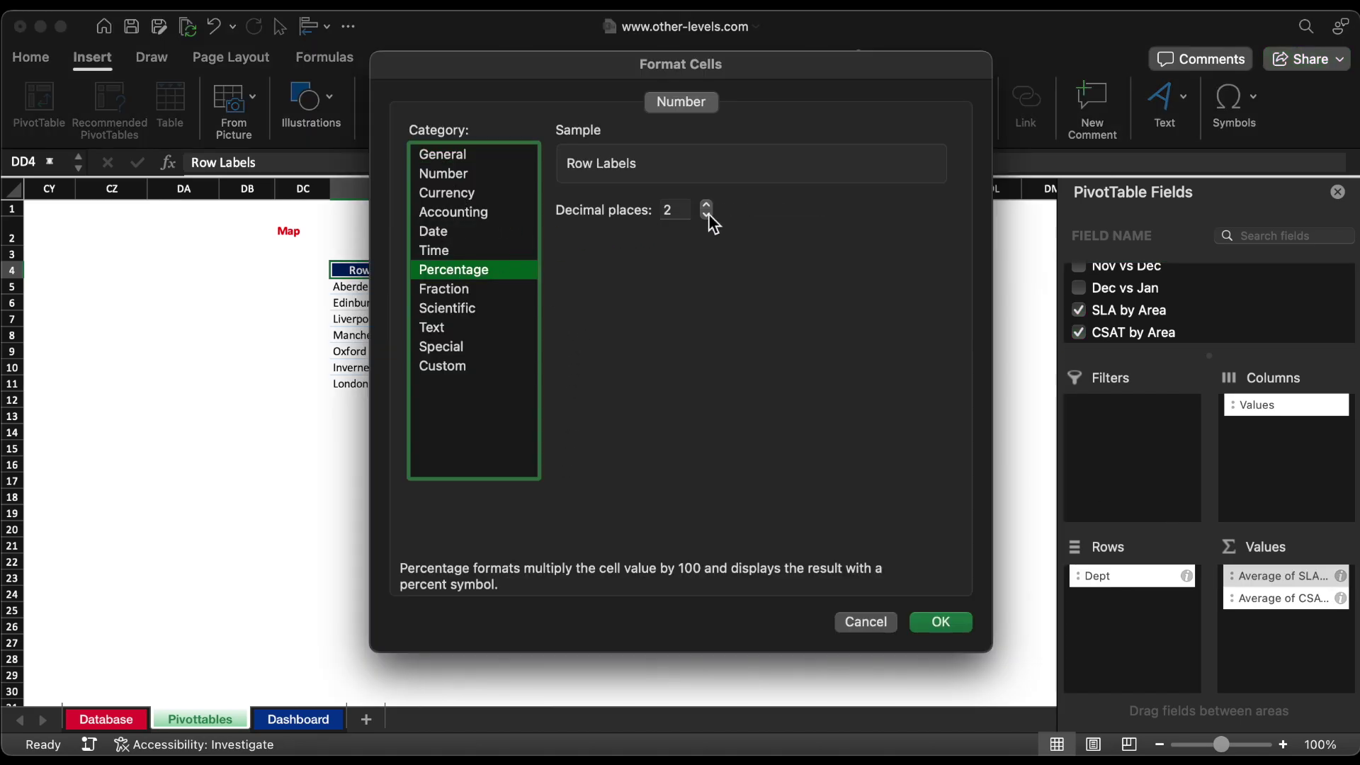
pyautogui.click(706, 214)
pyautogui.click(706, 214)
pyautogui.click(942, 622)
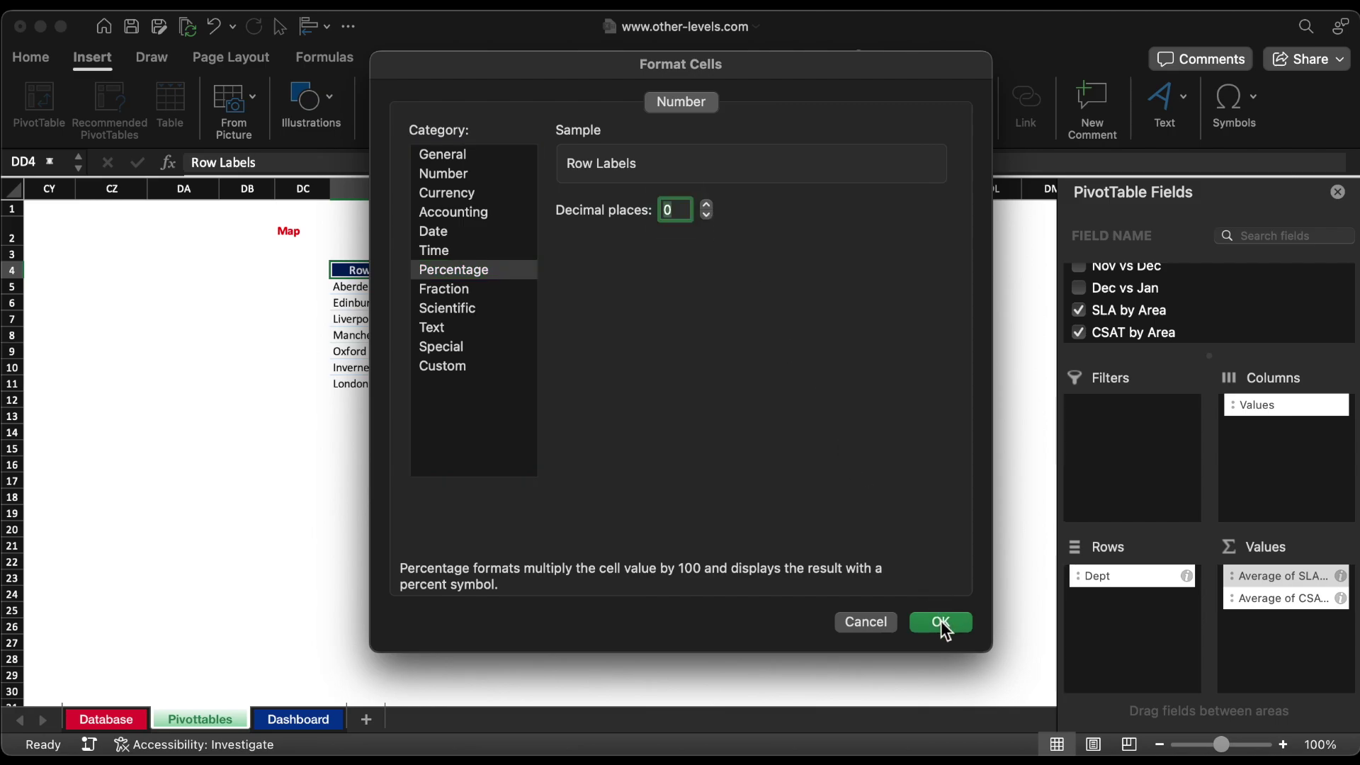
pyautogui.click(828, 462)
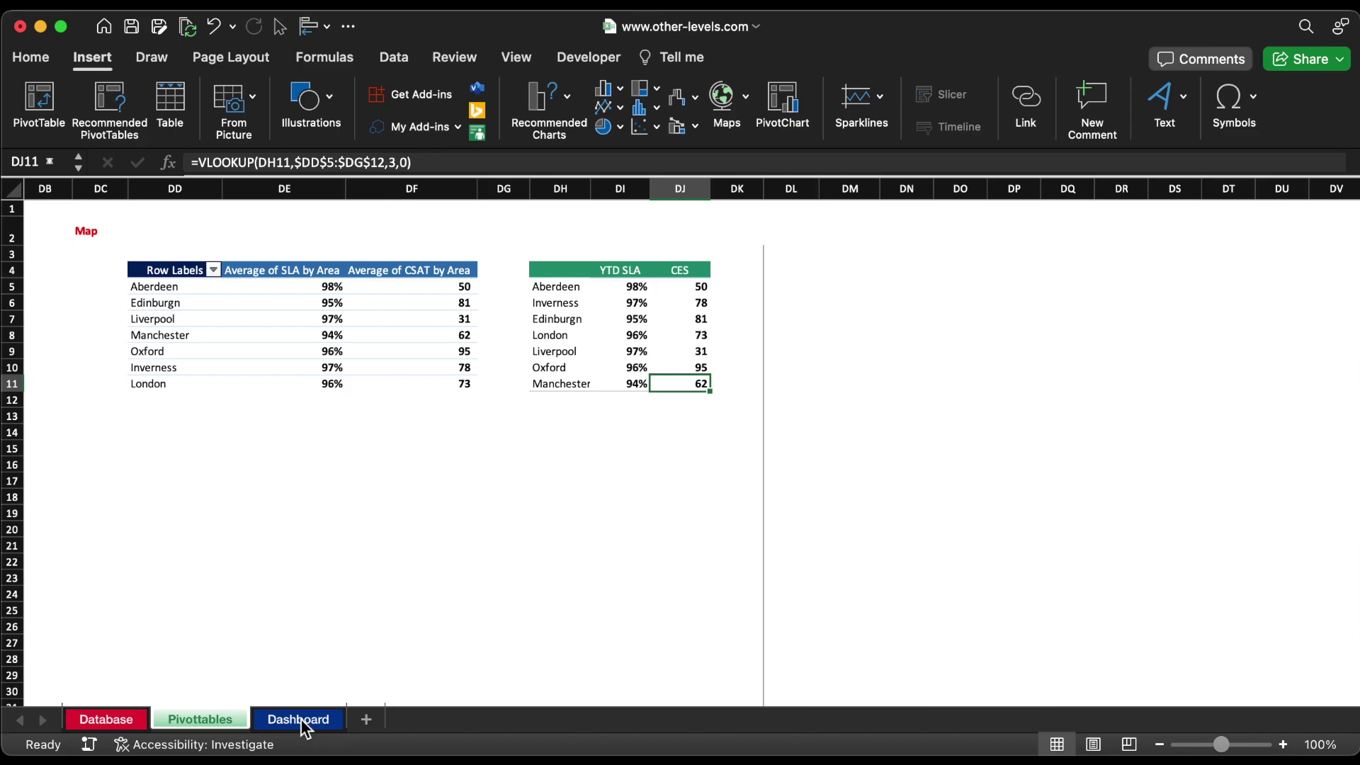
# On the Dashboard, select the Liverpool value box and picture on the regional map.
pyautogui.click(304, 720)
pyautogui.click(110, 503)
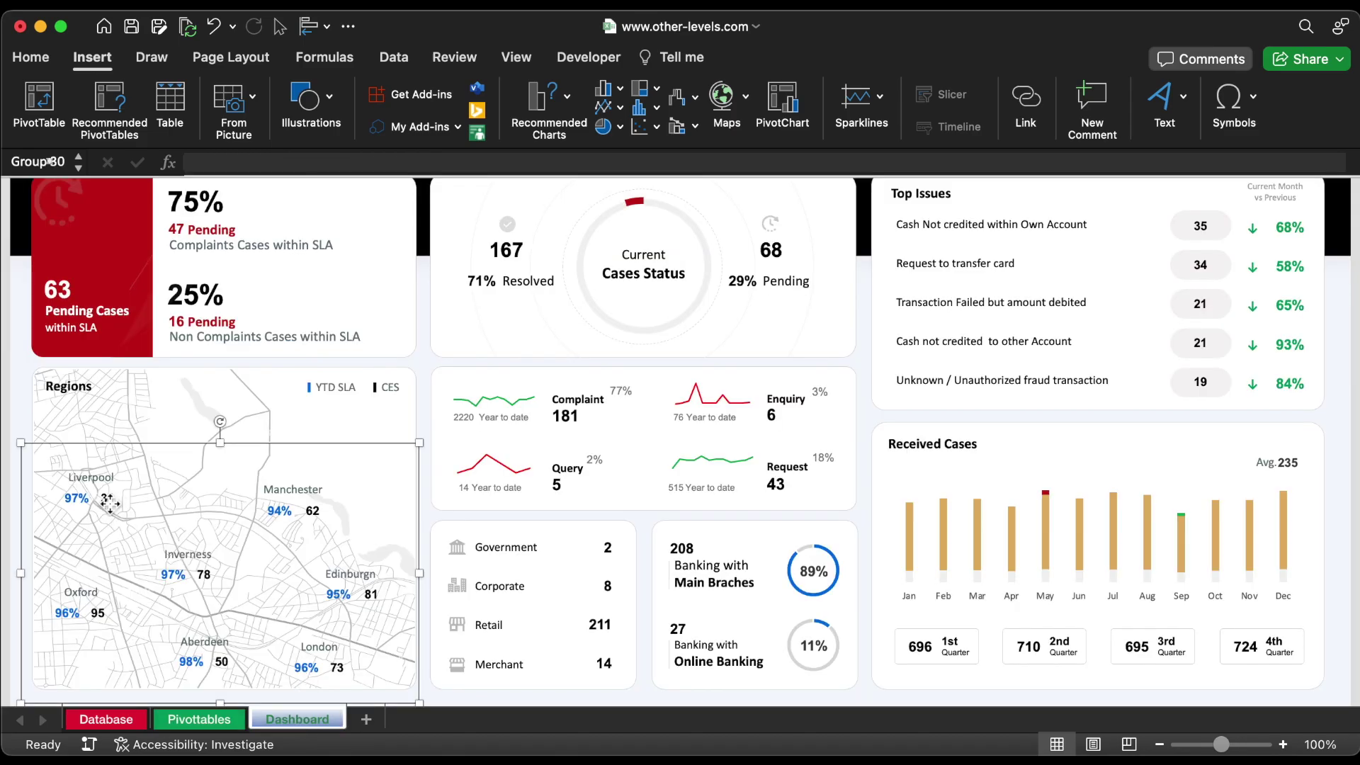
pyautogui.click(108, 502)
pyautogui.moveTo(111, 500); pyautogui.dragTo(135, 510)
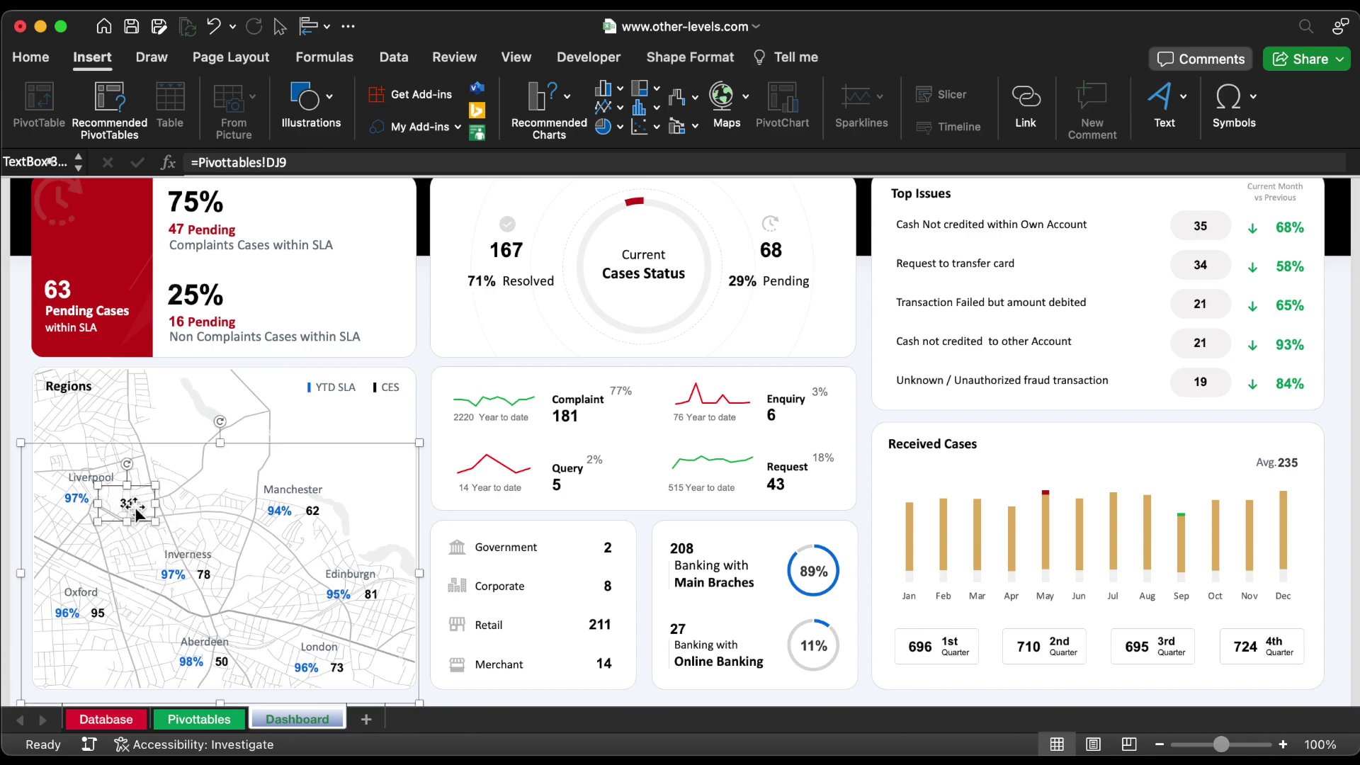
pyautogui.click(100, 435)
pyautogui.click(310, 104)
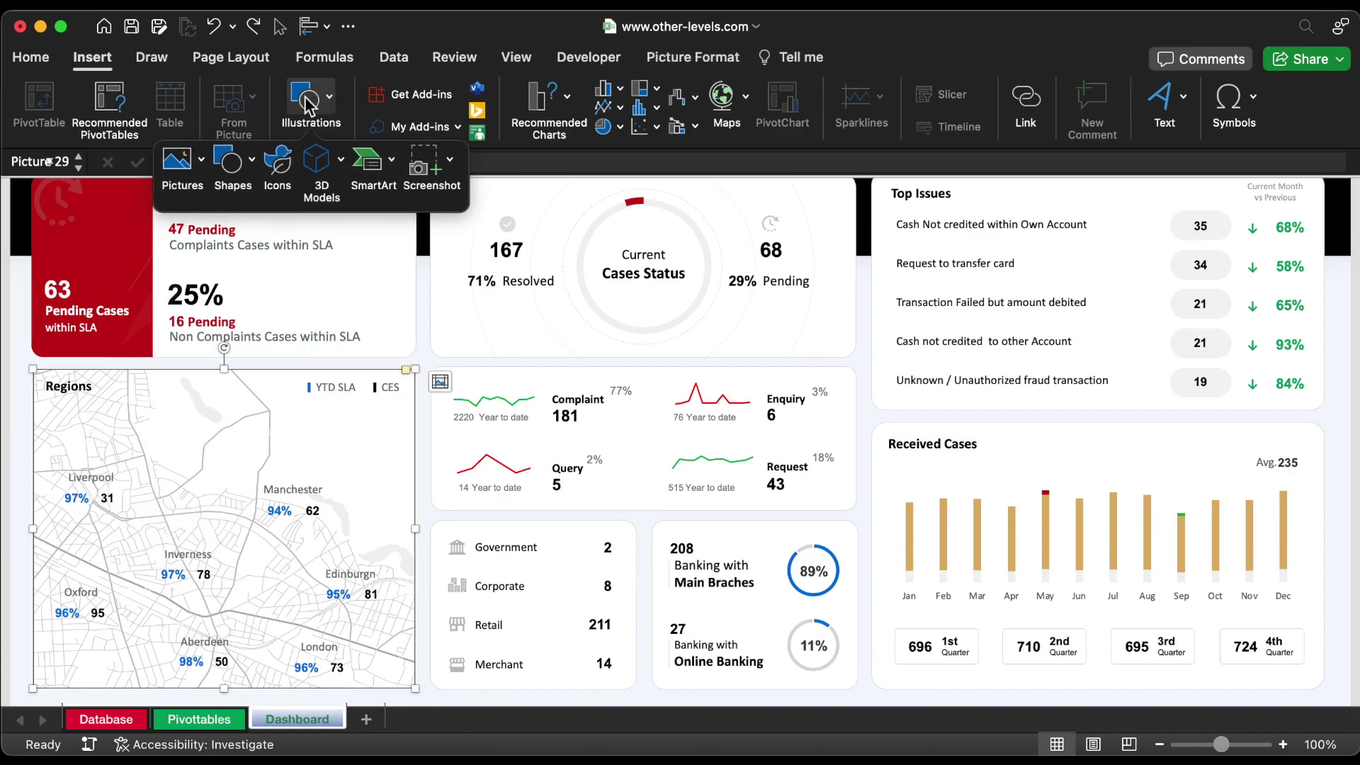
pyautogui.click(197, 163)
pyautogui.moveTo(255, 216)
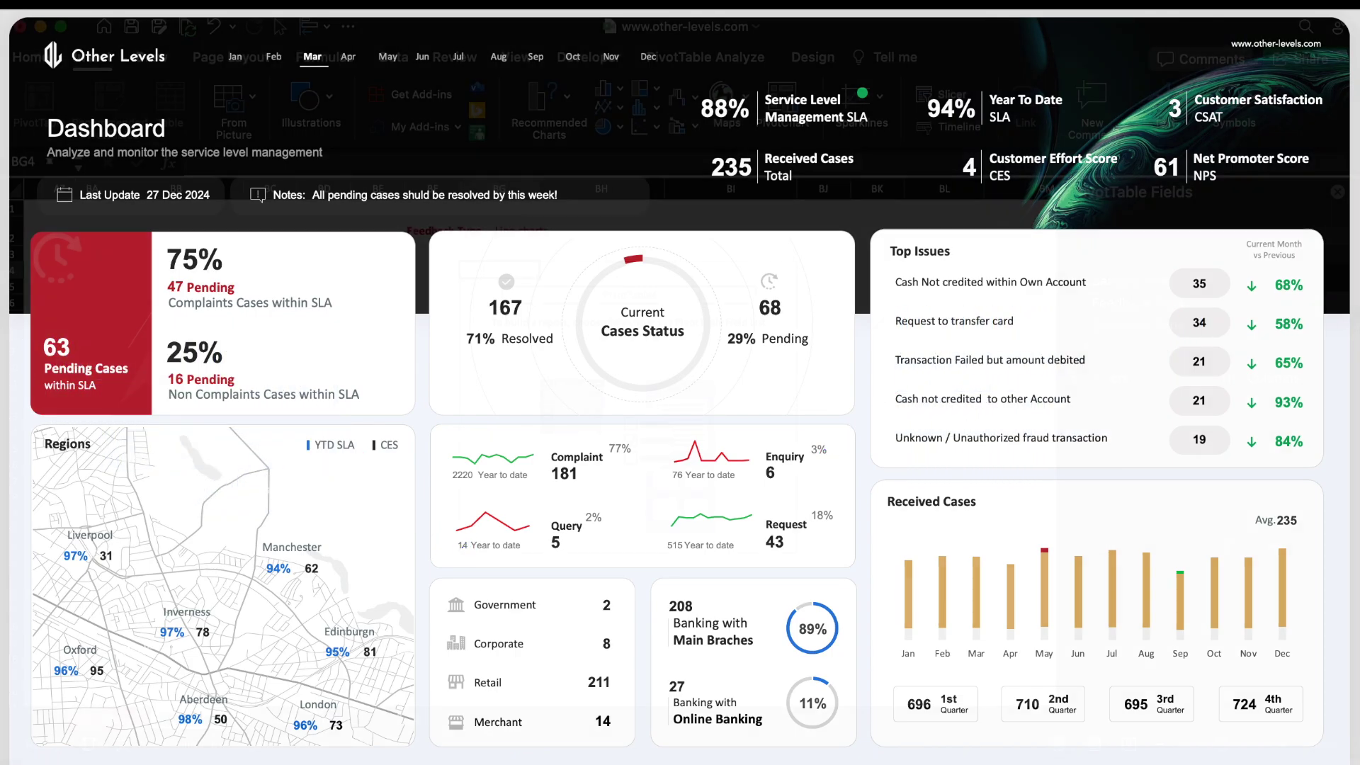
# Put Feedback Type in the pivot rows and add it twice as a count value.
pyautogui.moveTo(1126, 313); pyautogui.dragTo(1130, 586)
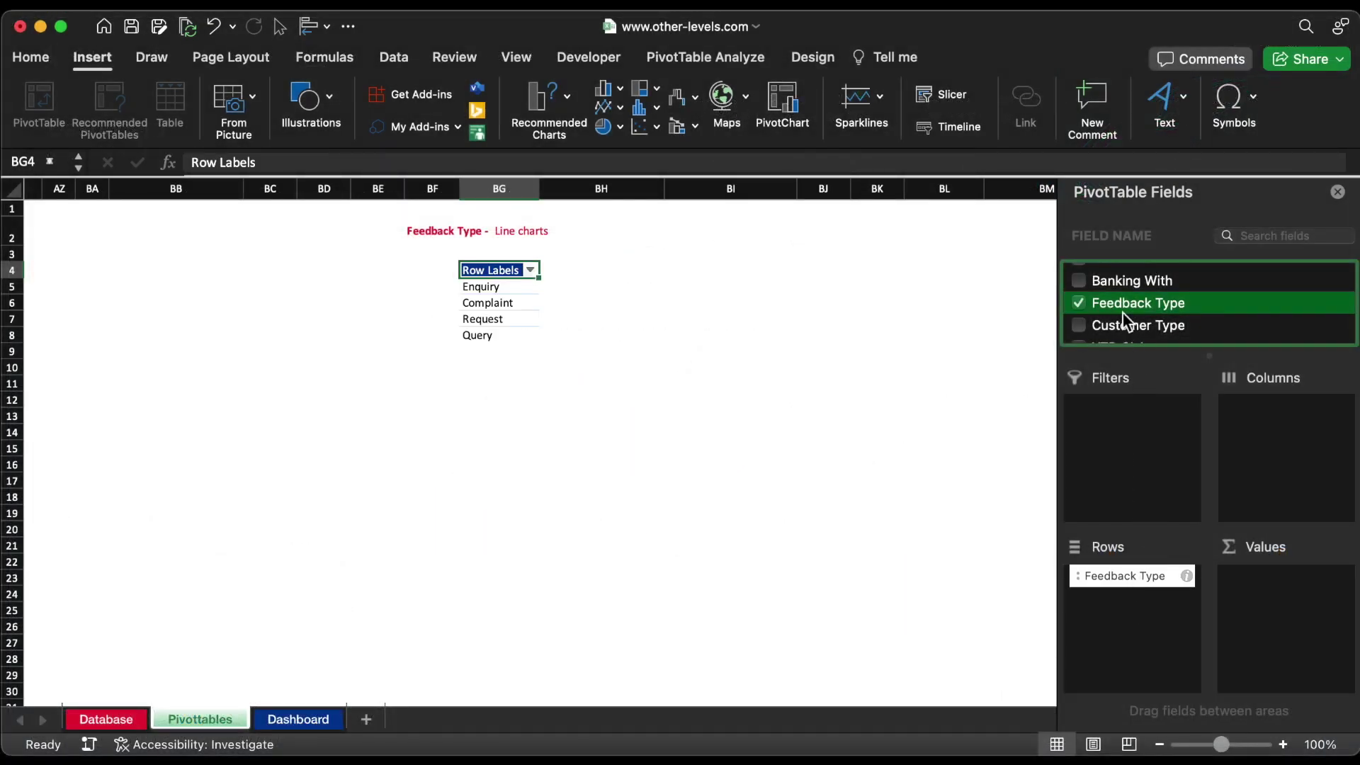
pyautogui.moveTo(1120, 301); pyautogui.dragTo(1272, 602)
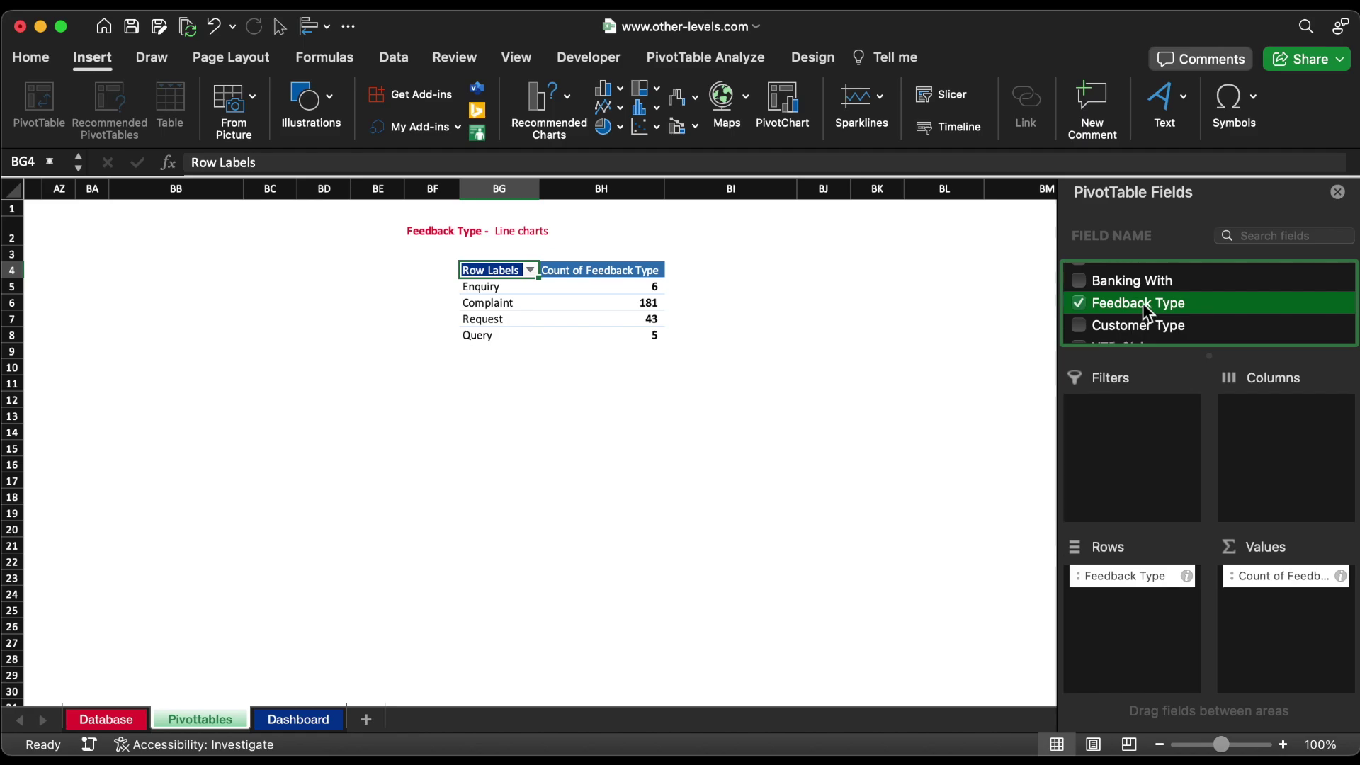
pyautogui.moveTo(1148, 310); pyautogui.dragTo(1296, 625)
# Show the second count as % of Column Total in 0-decimal Percentage format.
pyautogui.click(1339, 598)
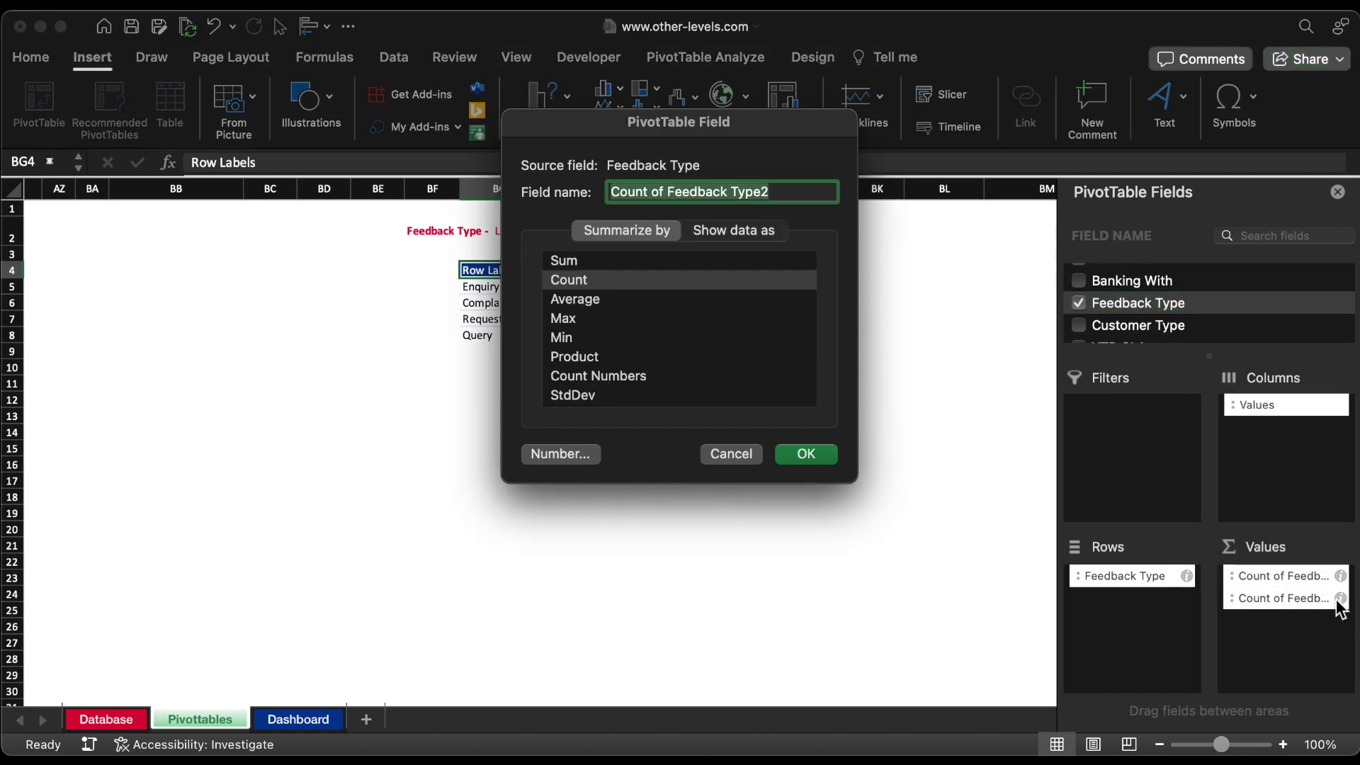
pyautogui.click(739, 241)
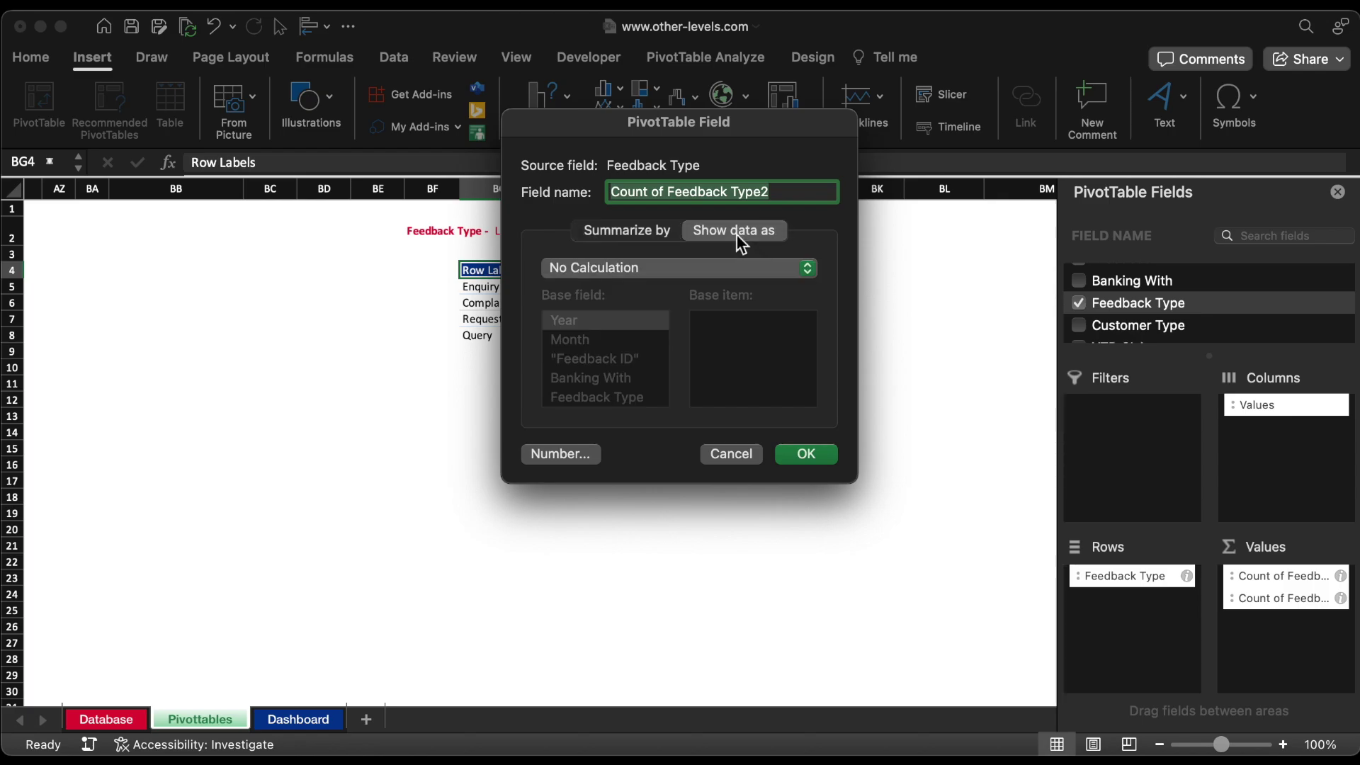
pyautogui.click(704, 269)
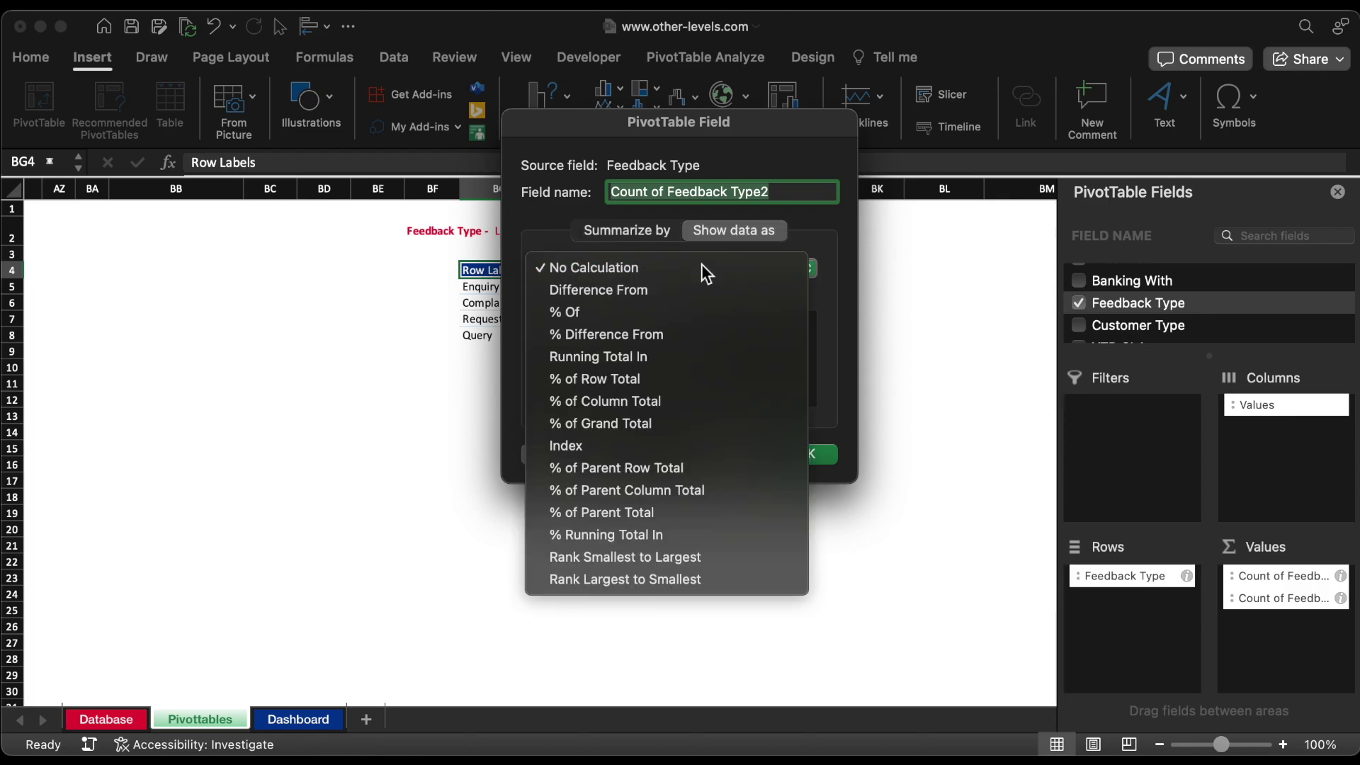
pyautogui.click(646, 398)
pyautogui.click(643, 236)
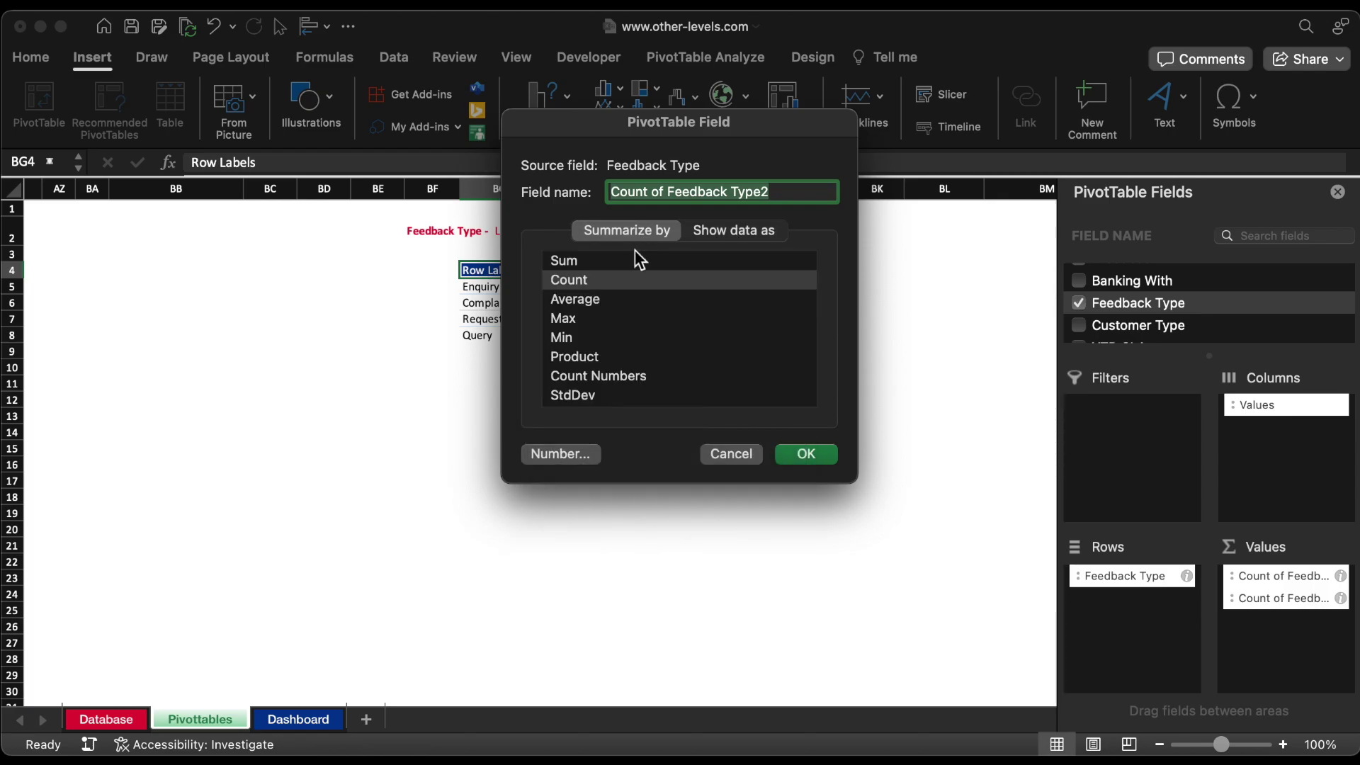
pyautogui.click(579, 455)
pyautogui.click(707, 216)
pyautogui.click(707, 216)
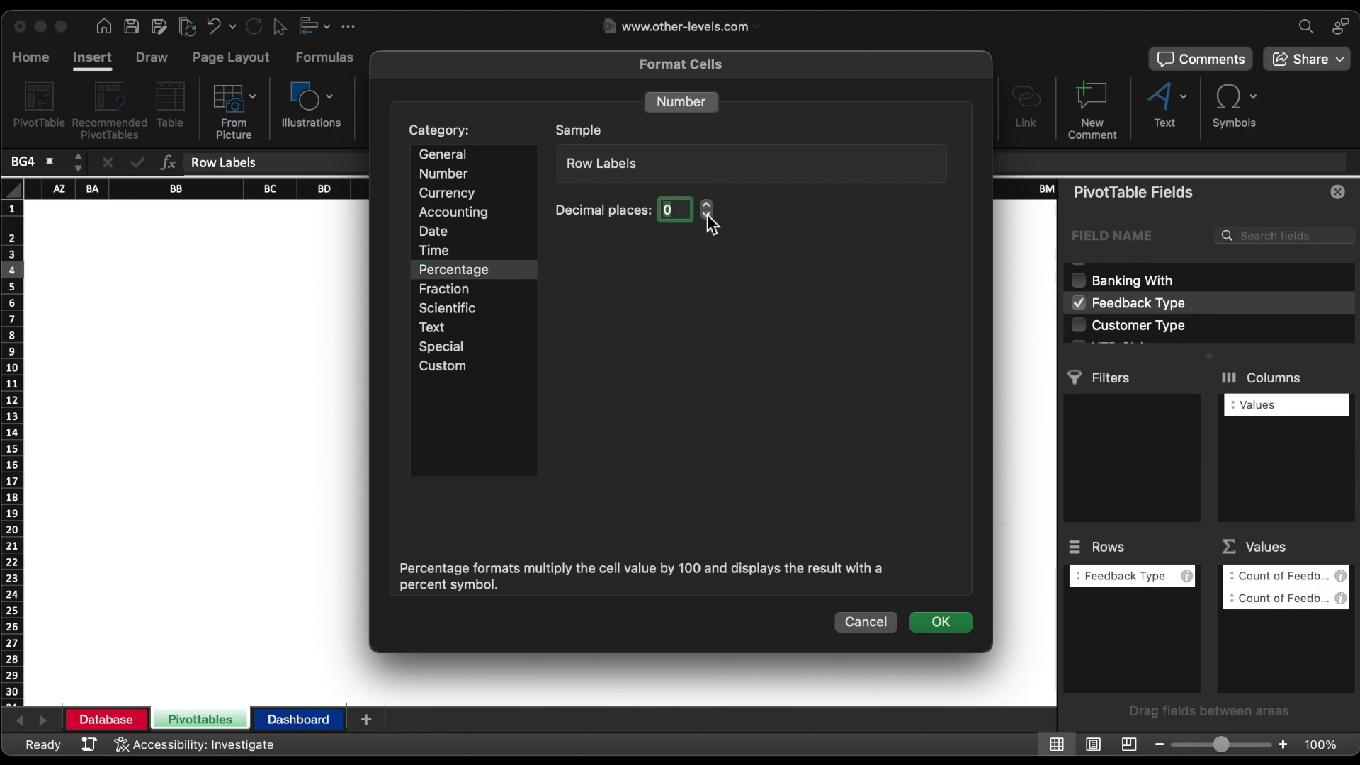
pyautogui.click(943, 623)
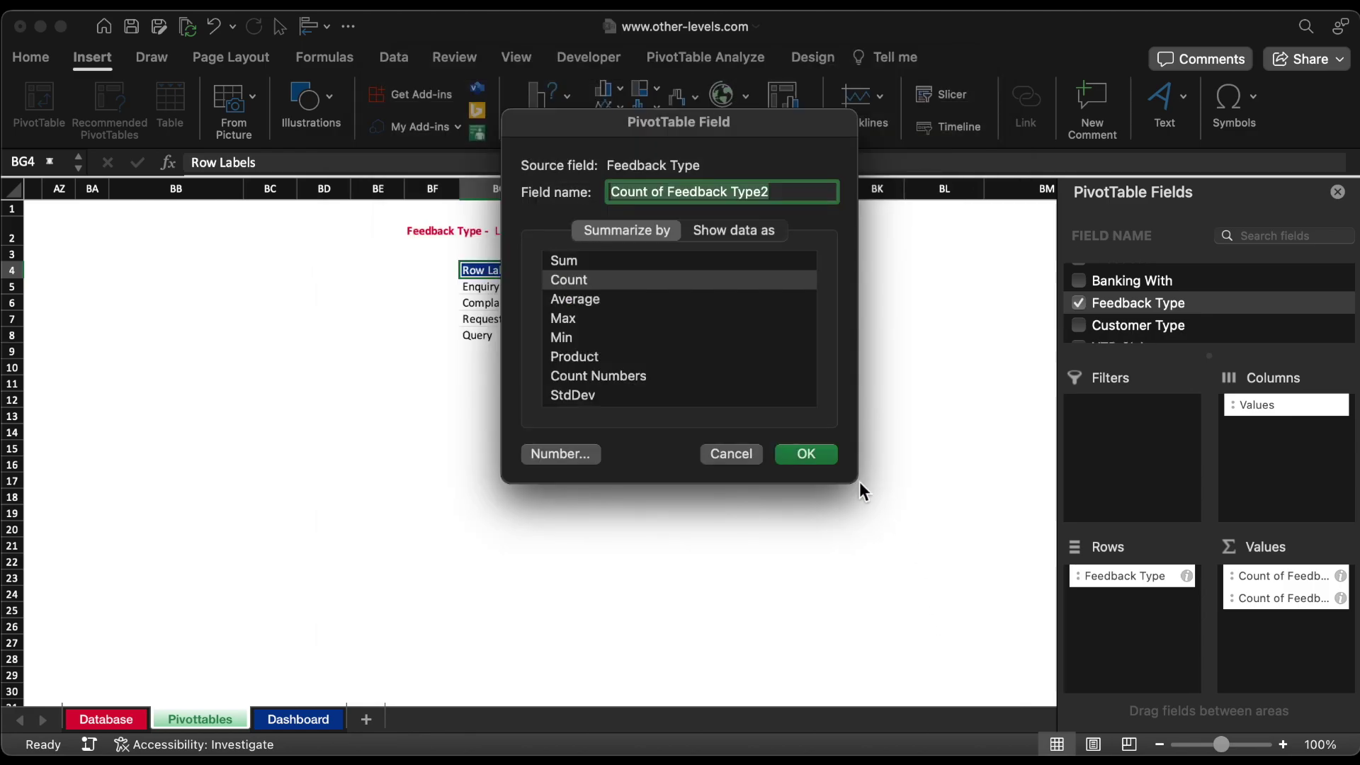
pyautogui.click(806, 454)
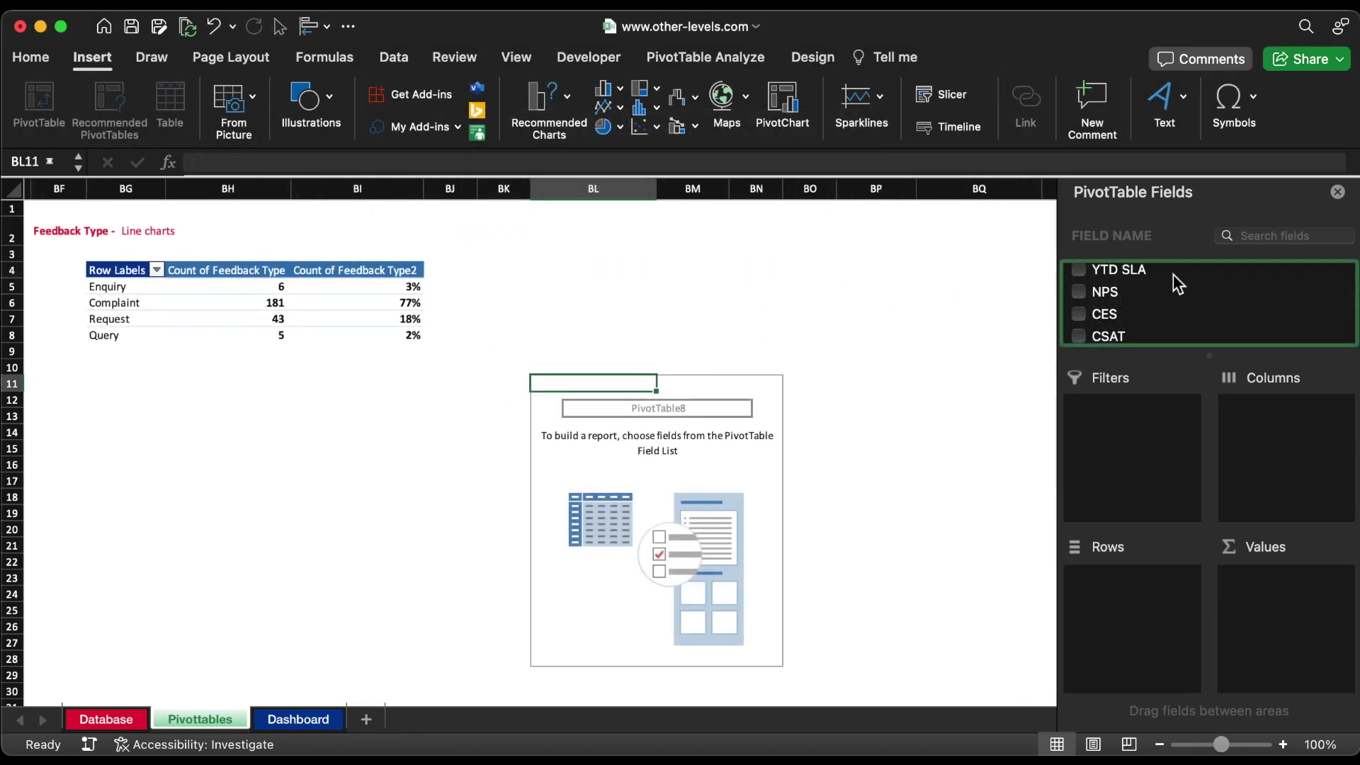
# Set up the new pivot with Feedback Type as a filter and Month as rows.
pyautogui.scroll(3, 1173, 274)
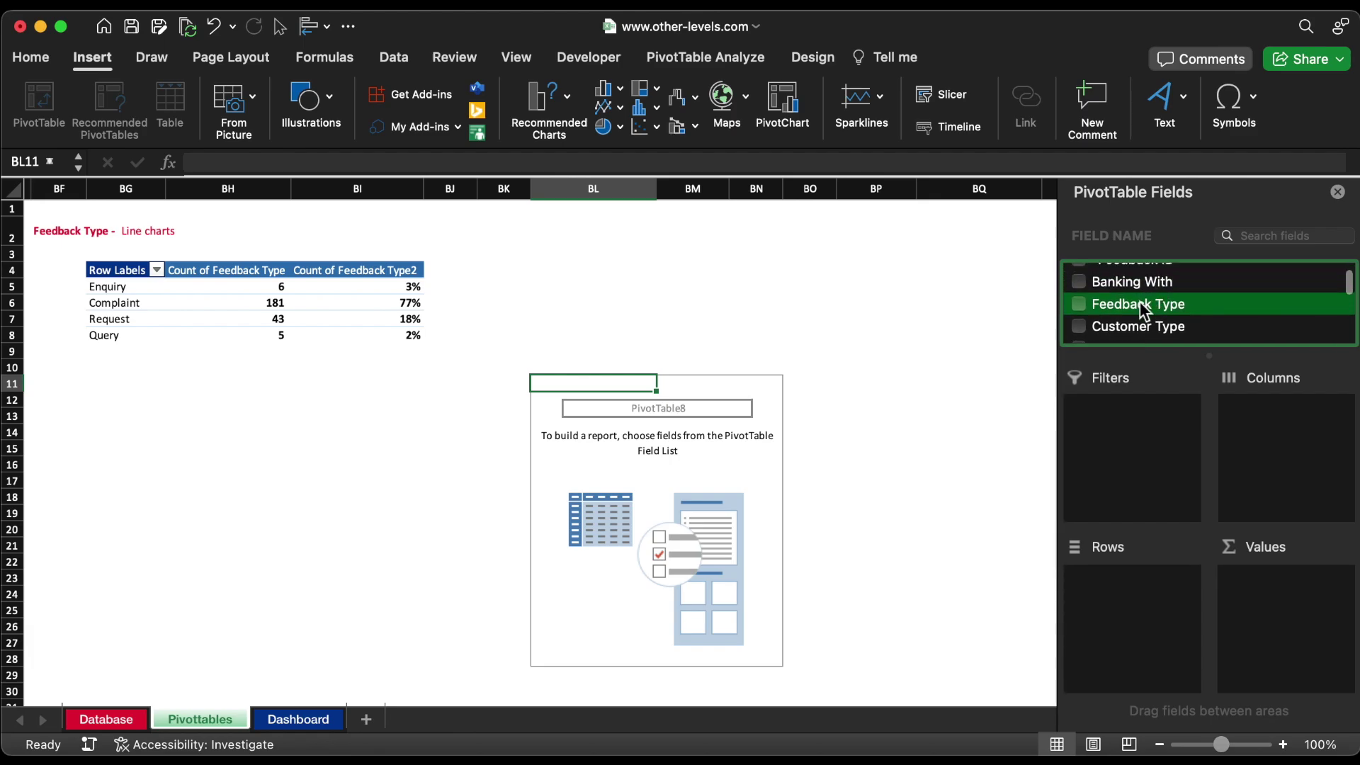
pyautogui.moveTo(1142, 306); pyautogui.dragTo(1306, 618)
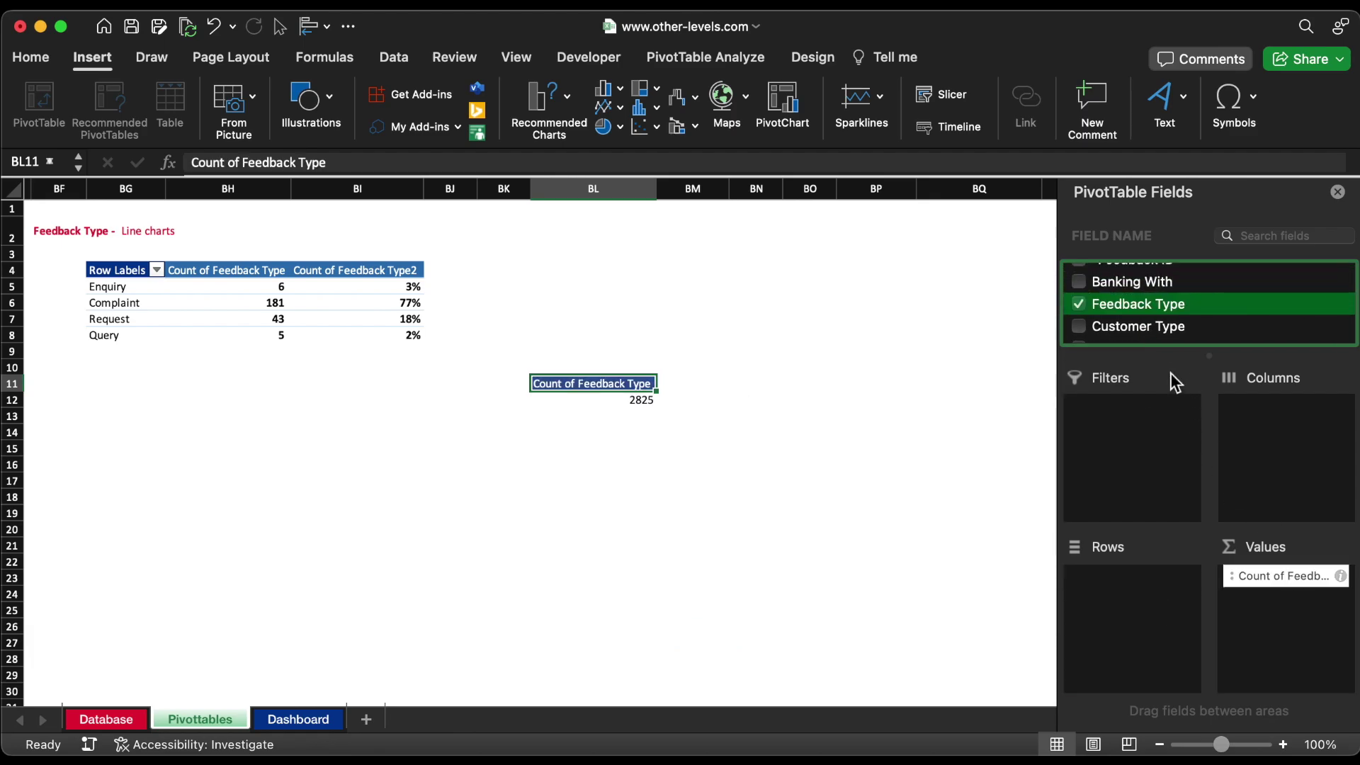
pyautogui.moveTo(1146, 307); pyautogui.dragTo(1129, 437)
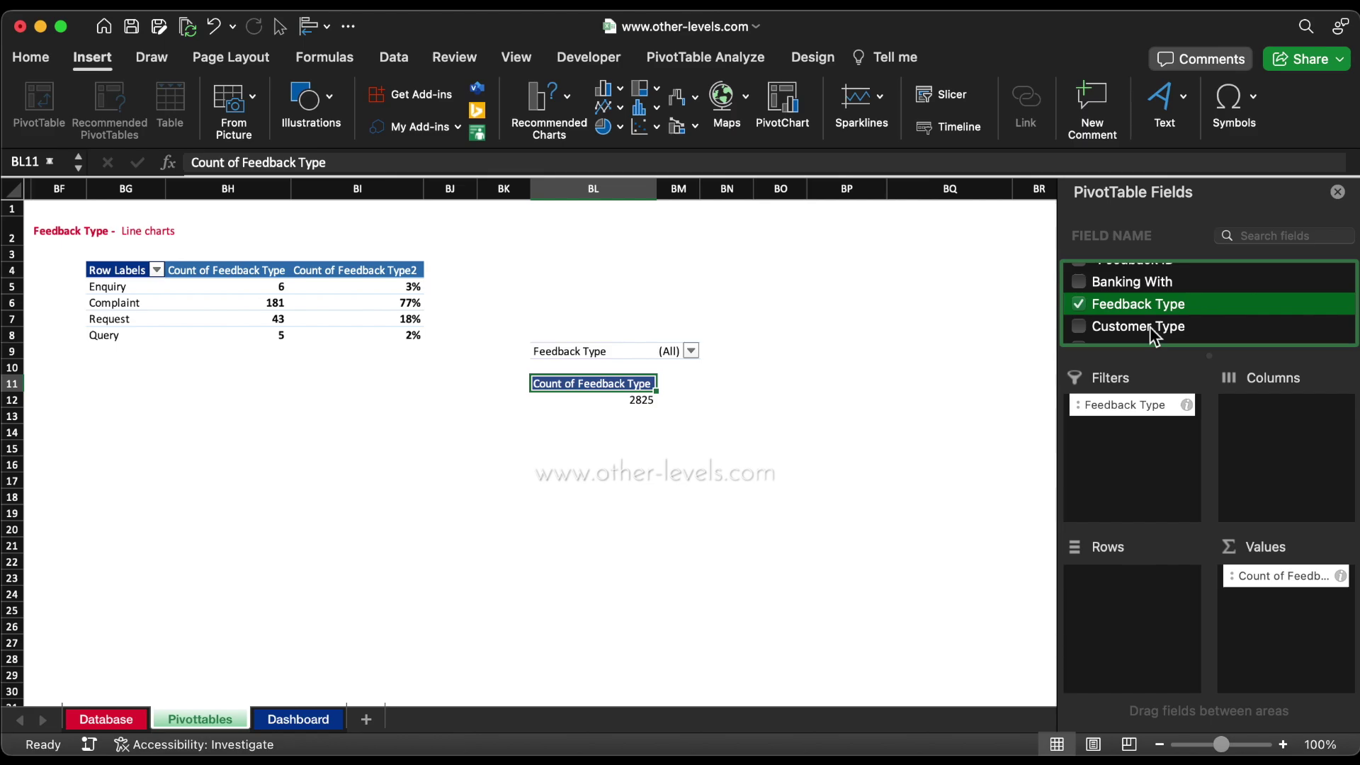
pyautogui.scroll(2, 1150, 326)
pyautogui.moveTo(1120, 301); pyautogui.dragTo(1144, 614)
# Filter the pivot's Feedback Type to Complaint only.
pyautogui.click(728, 351)
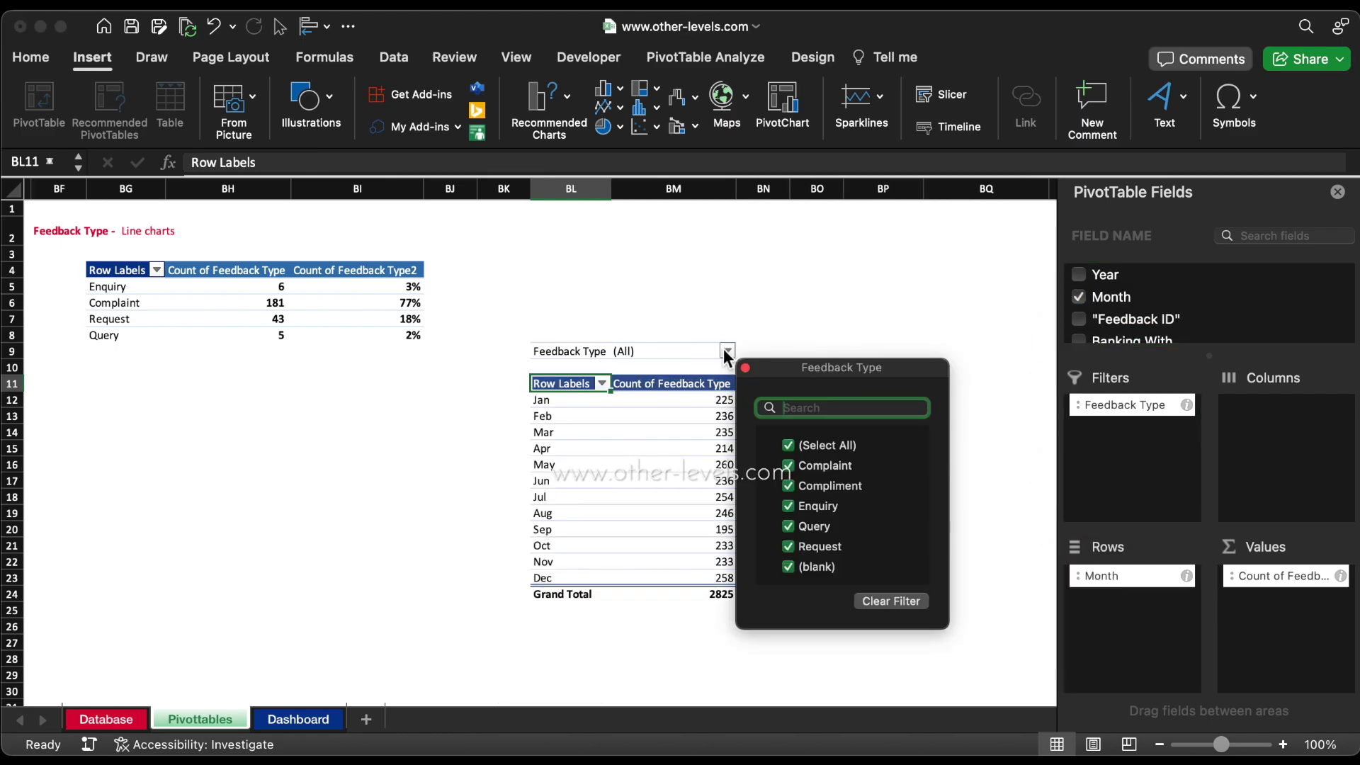
pyautogui.click(789, 444)
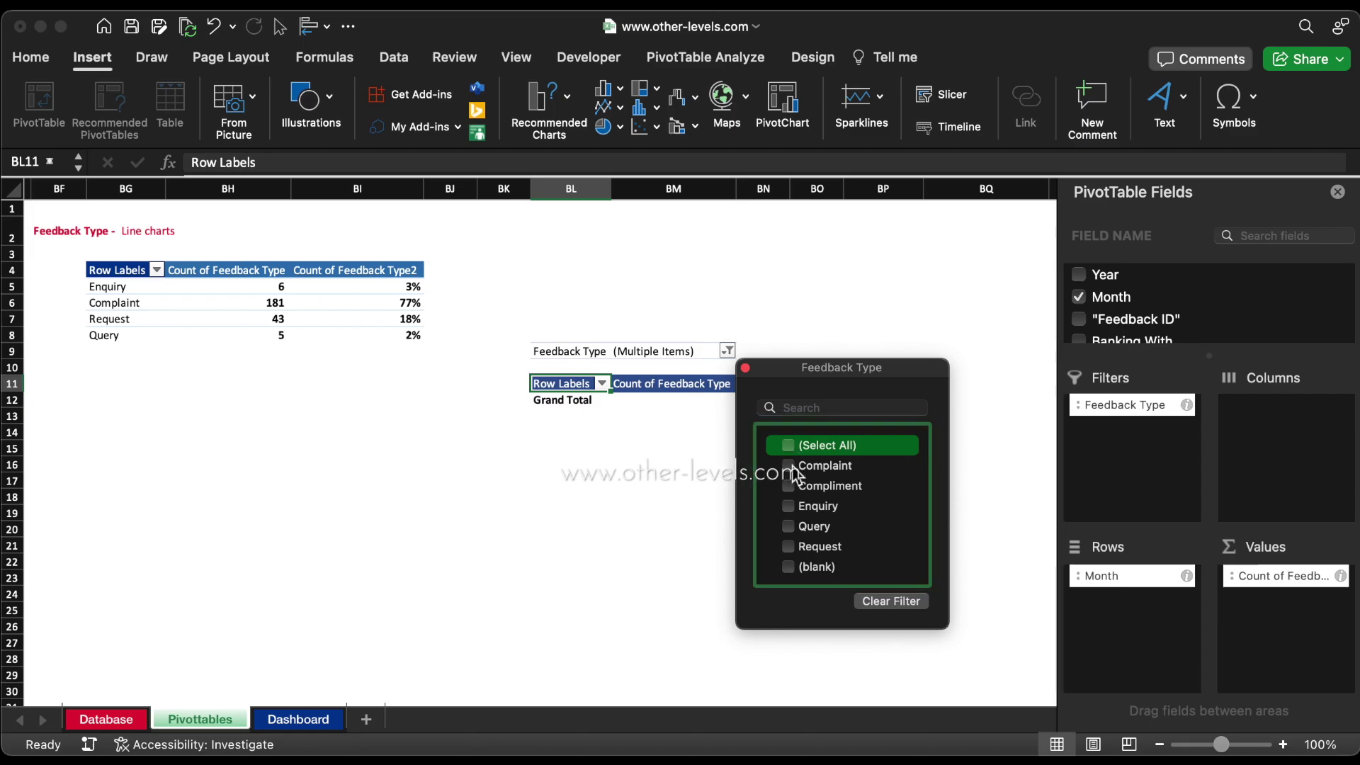
pyautogui.click(791, 465)
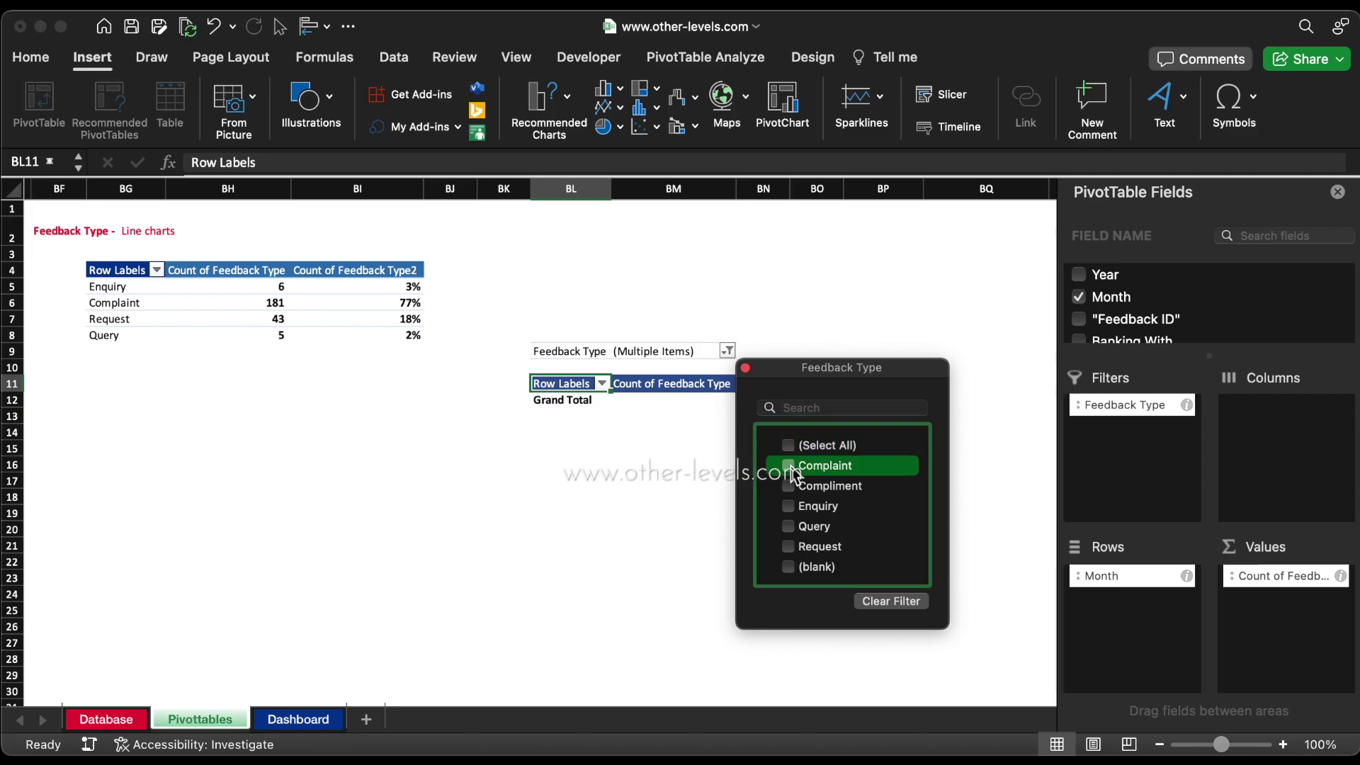
pyautogui.click(745, 368)
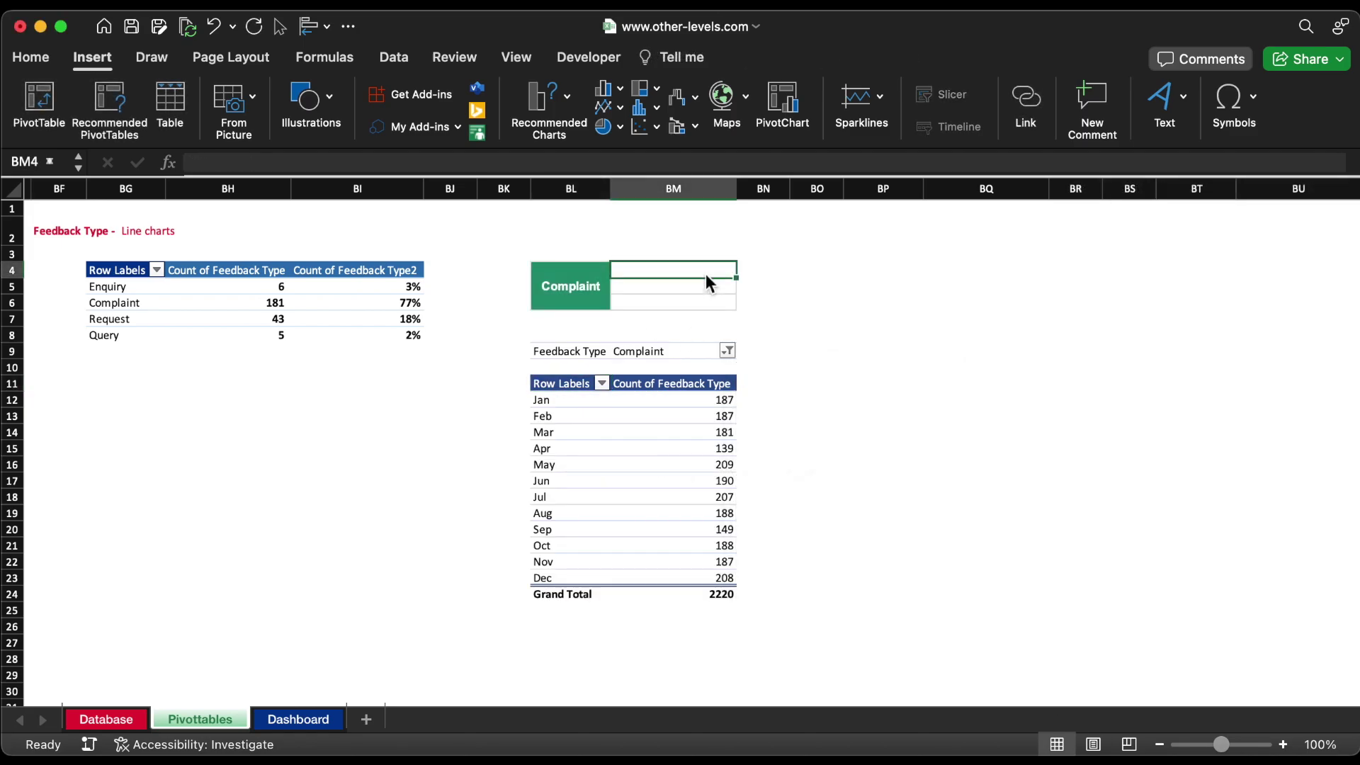
# Set BM4 to reference the pivot's grand total of 2220.
pyautogui.write('=')
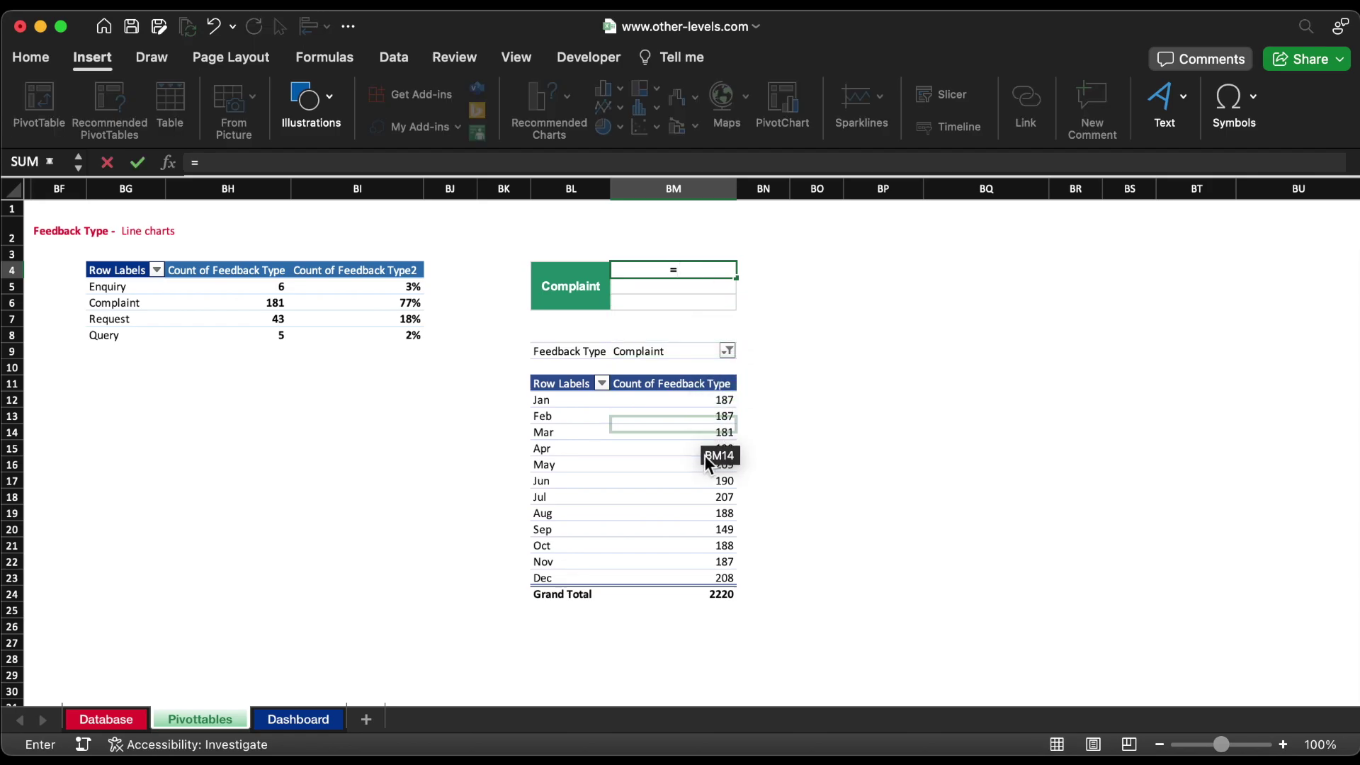
pyautogui.click(711, 596)
pyautogui.press('Return')
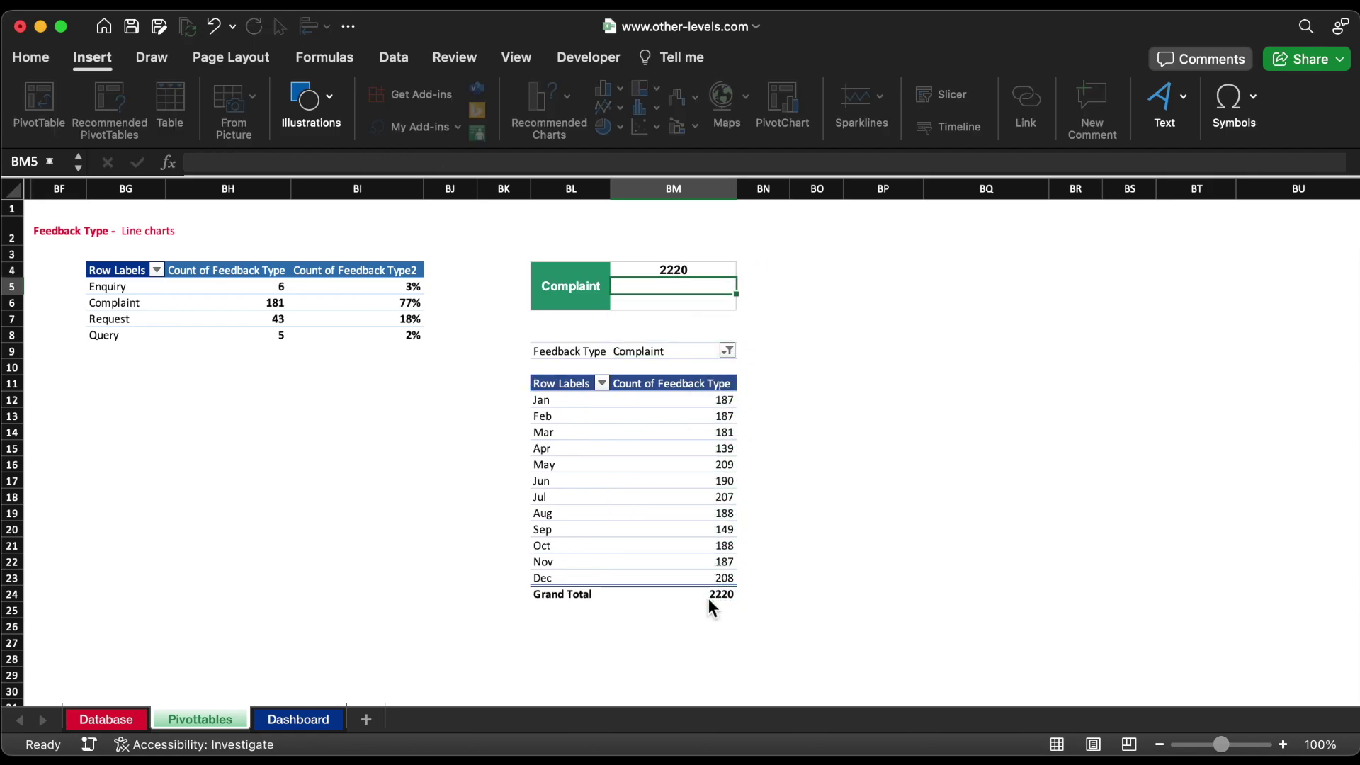
# Enter =VLOOKUP(BL5,$BG$5:$BI$8,2,0) in BM5 to show the Complaint count 181.
pyautogui.write('=vl')
pyautogui.doubleClick(683, 323)
pyautogui.click(579, 290)
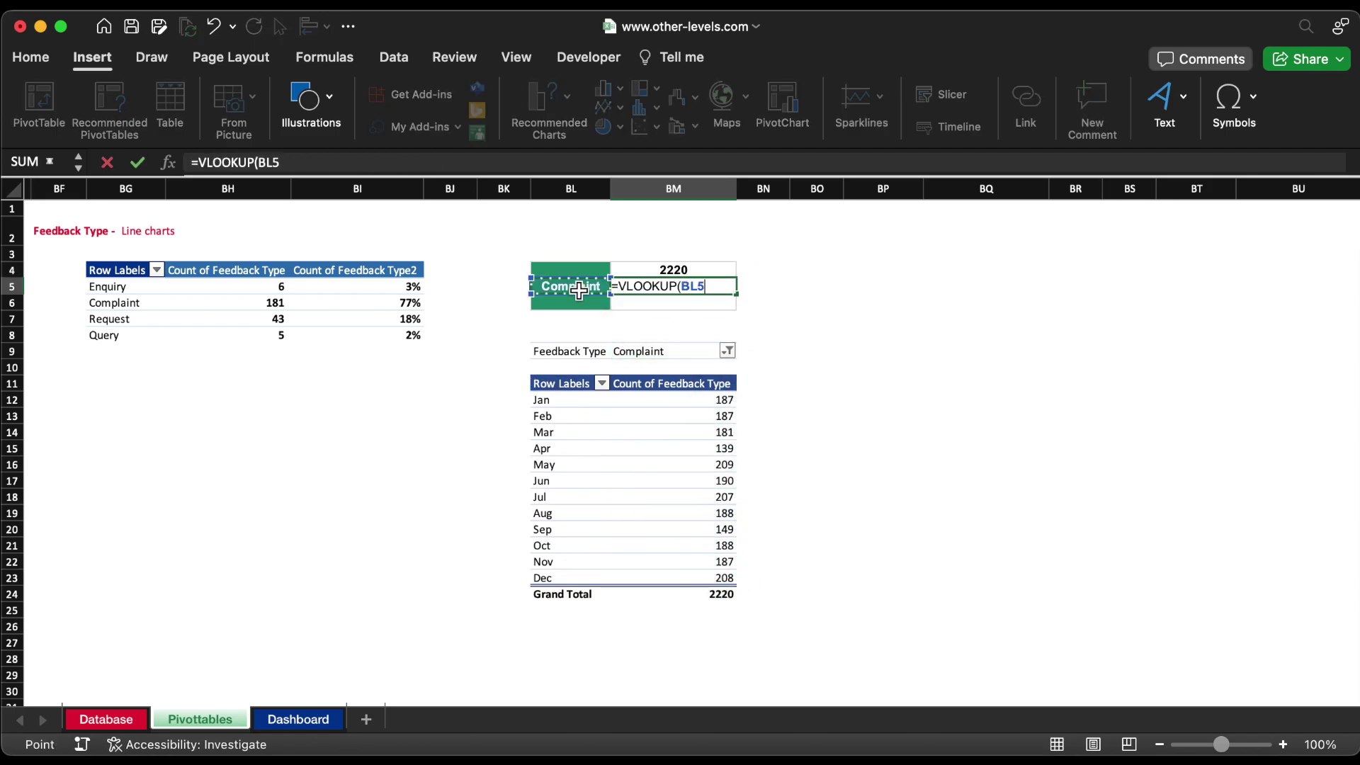
pyautogui.write(',')
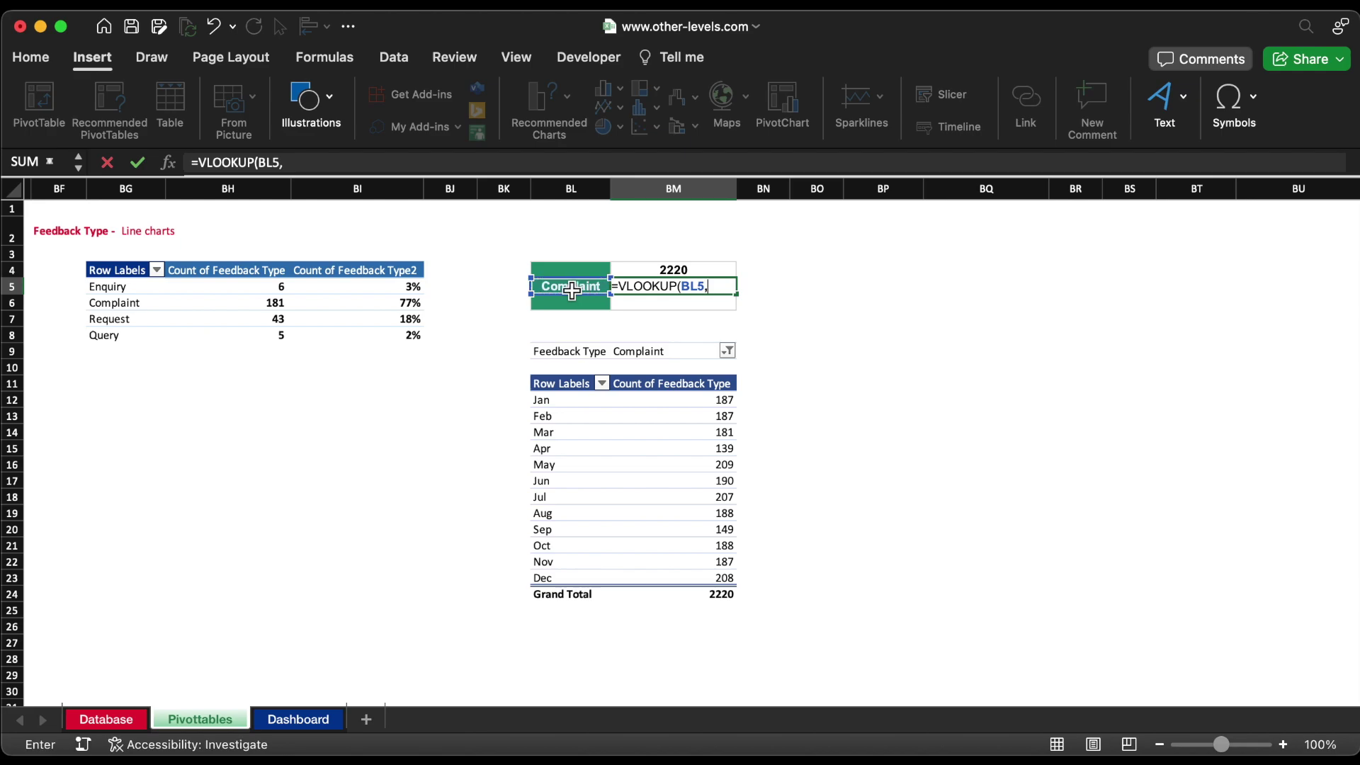
pyautogui.moveTo(112, 289); pyautogui.dragTo(364, 340)
pyautogui.press('F4')
pyautogui.write(',')
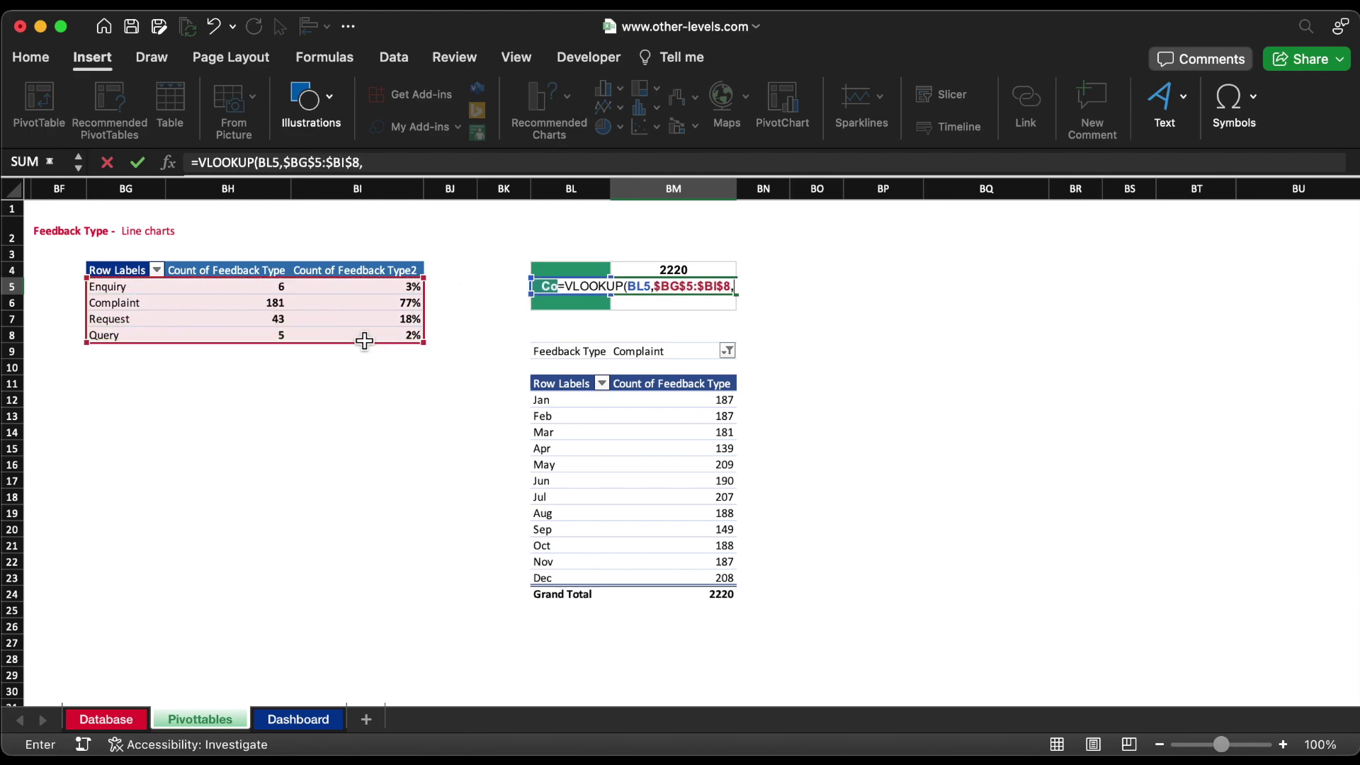
pyautogui.write('2,0')
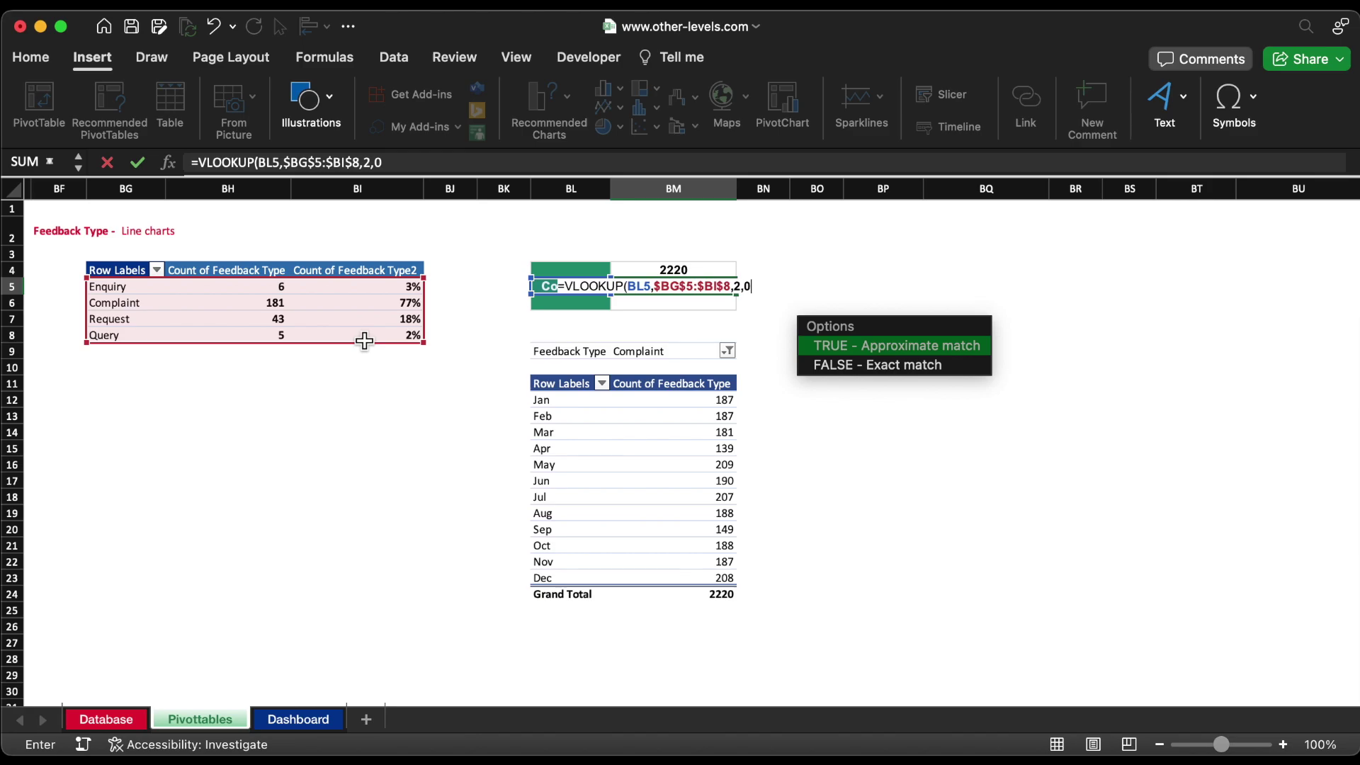
pyautogui.write(')')
pyautogui.press('Return')
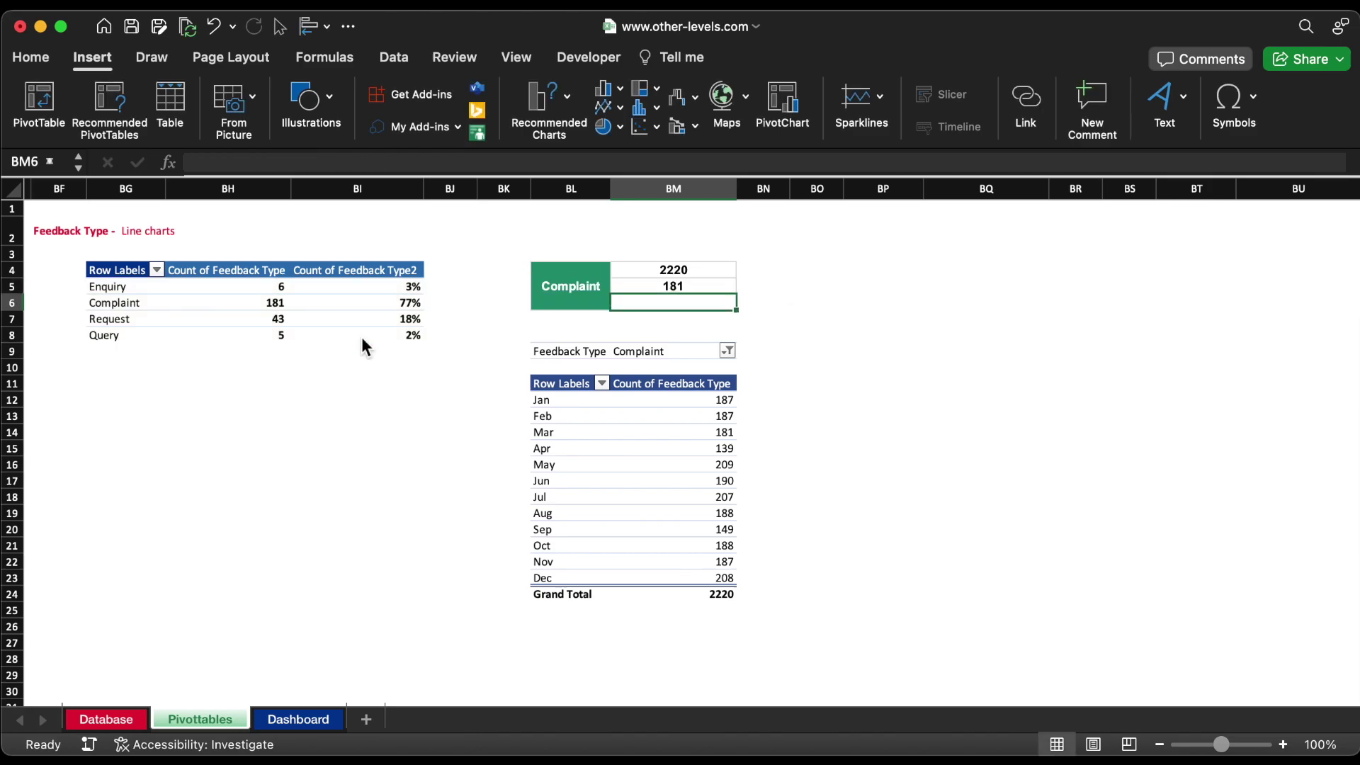
pyautogui.press('Up')
# Copy the lookup into BM6 using column 3 to show the 77% share.
pyautogui.click(494, 164)
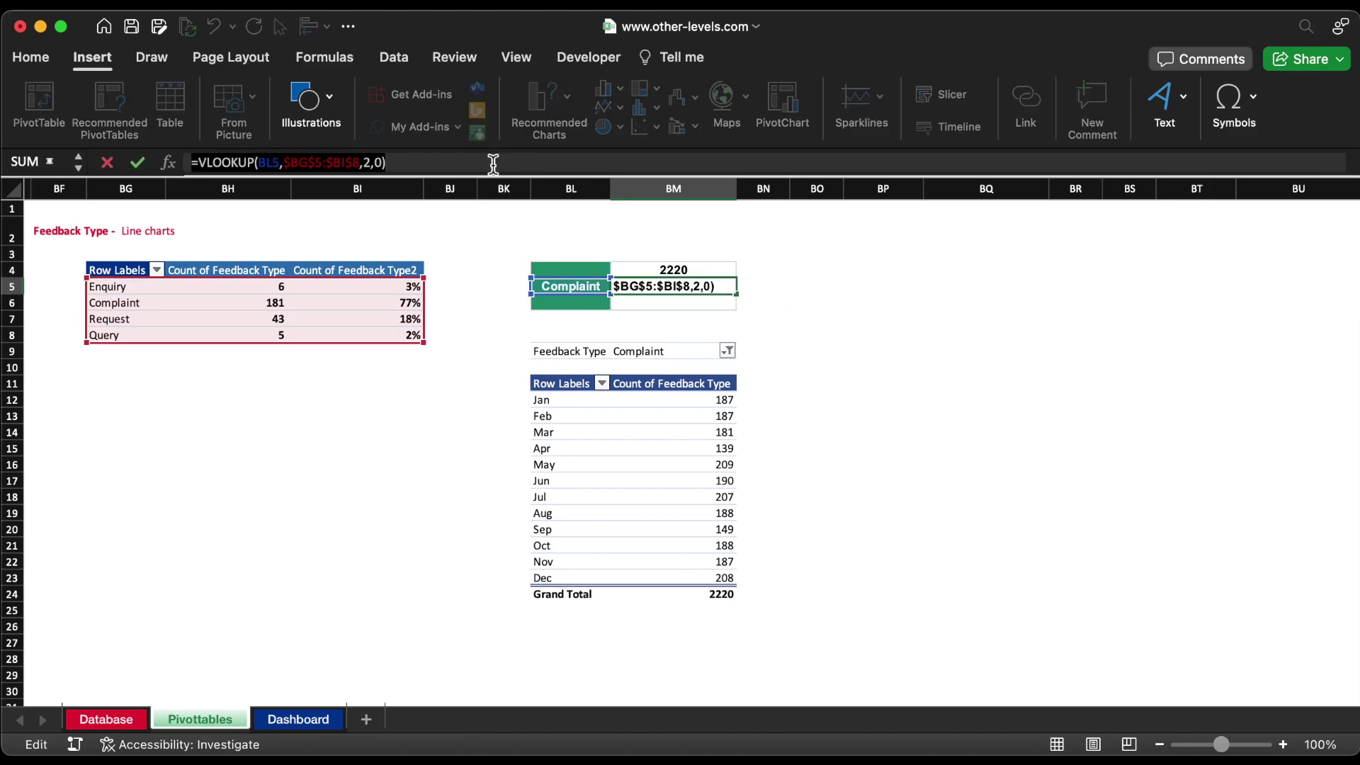
pyautogui.press('Escape')
pyautogui.click(690, 307)
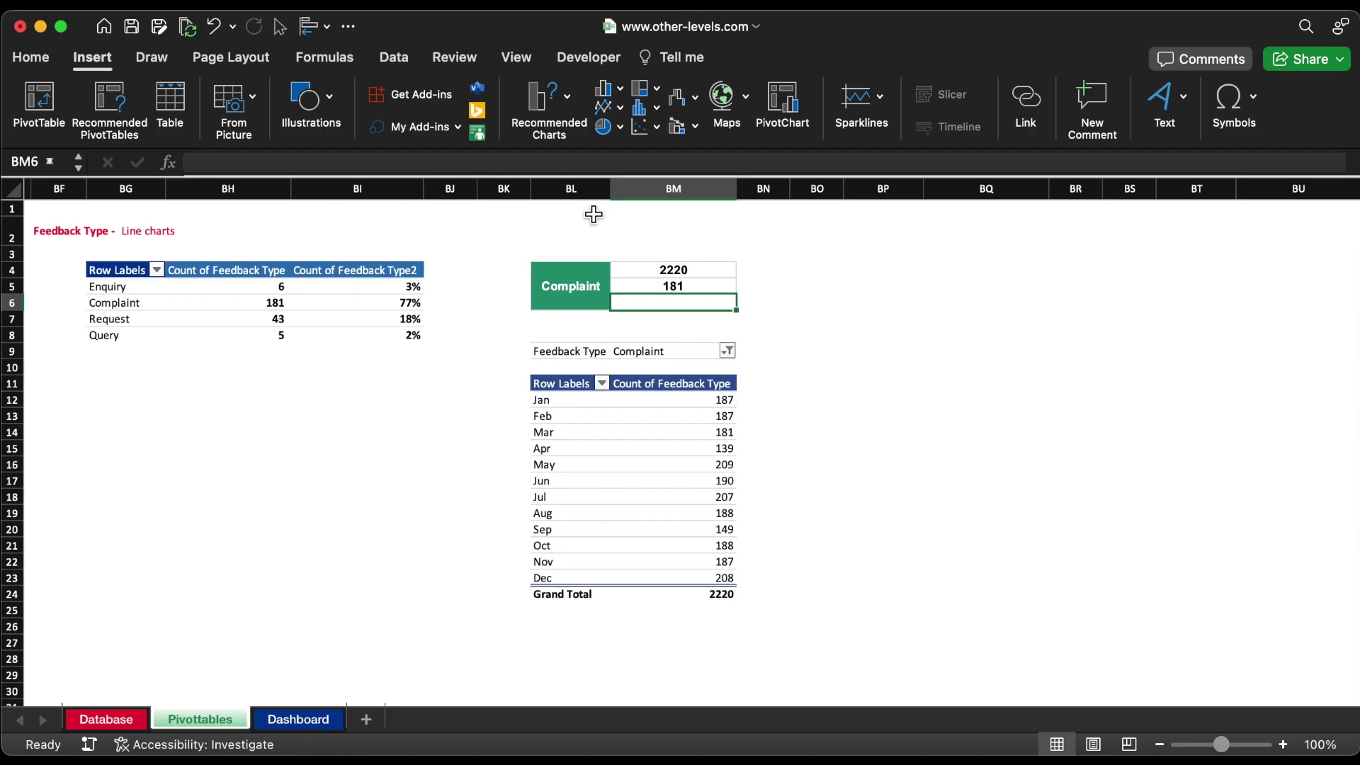
pyautogui.click(567, 163)
pyautogui.press('super+v')
pyautogui.click(371, 163)
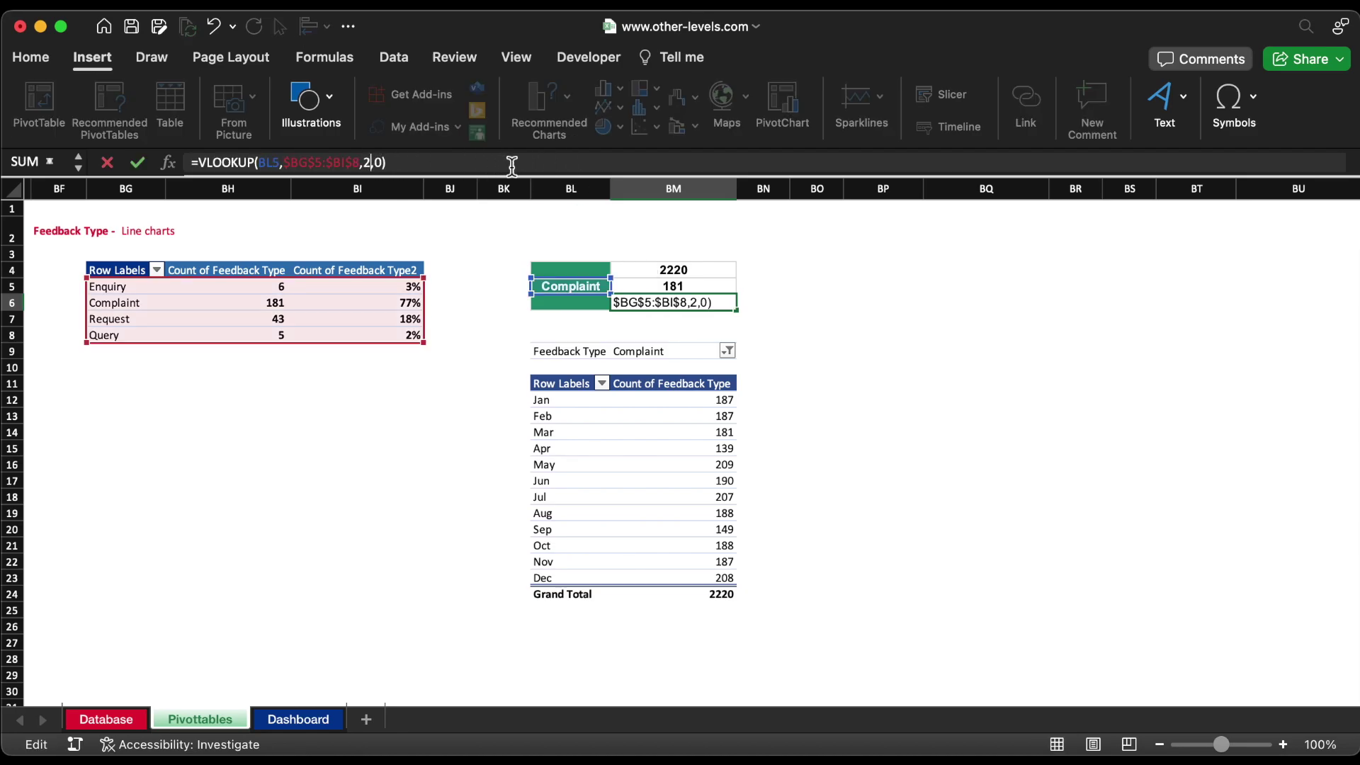
pyautogui.press('Return')
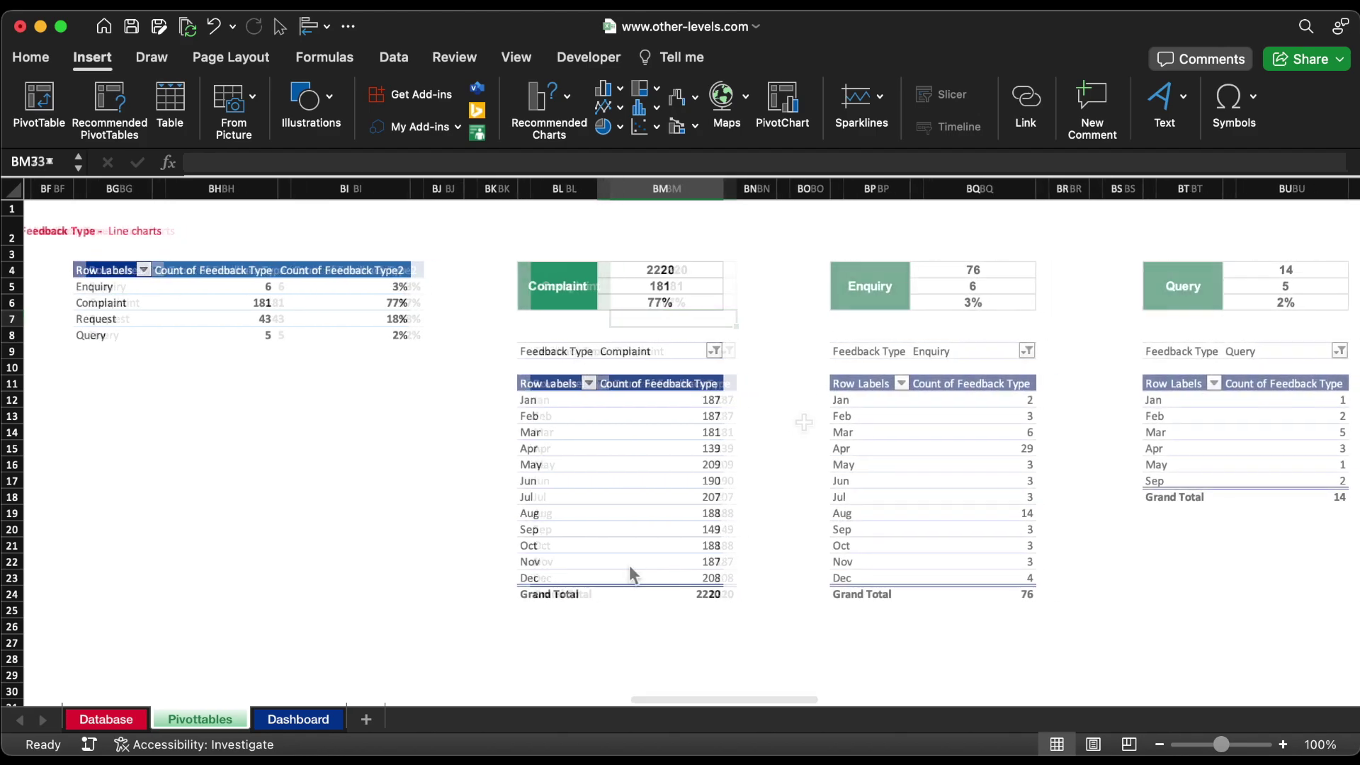
pyautogui.hscroll(10, 629, 564)
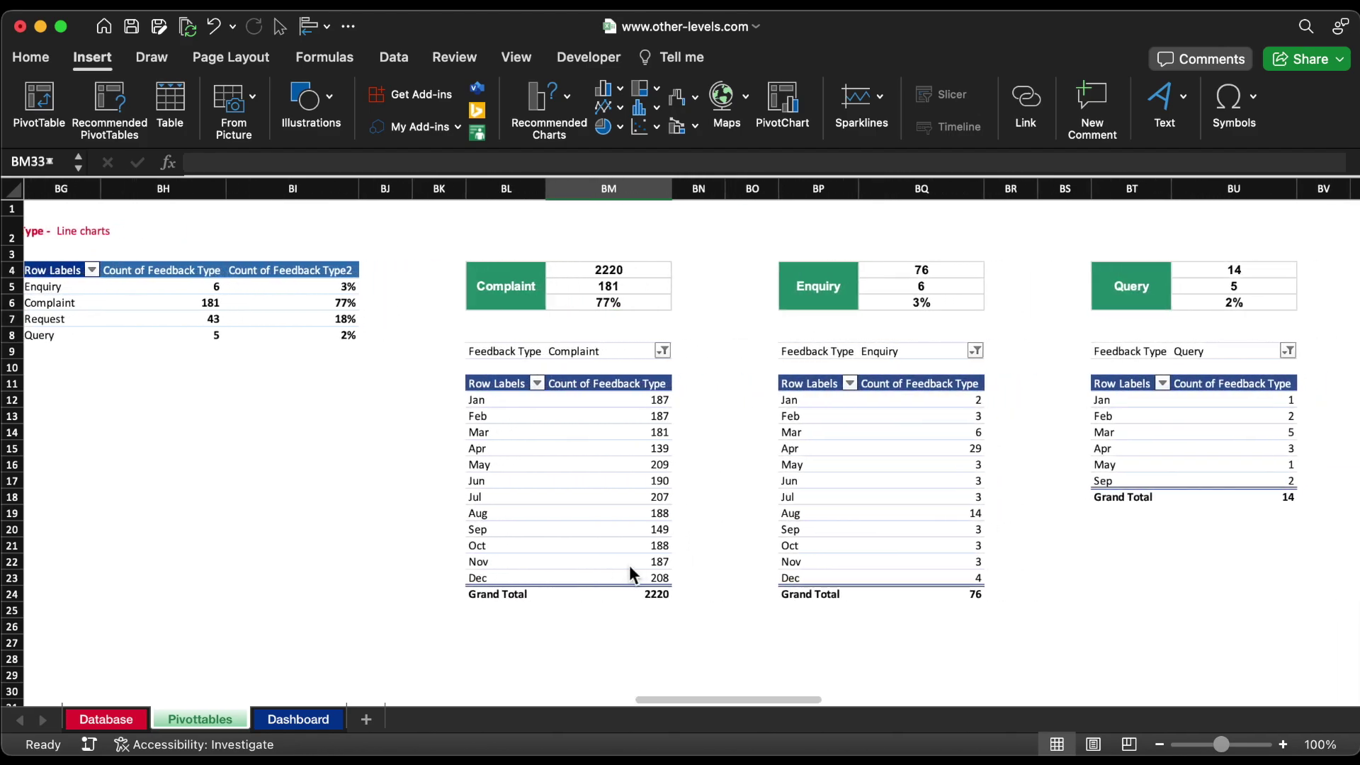
pyautogui.hscroll(3, 629, 564)
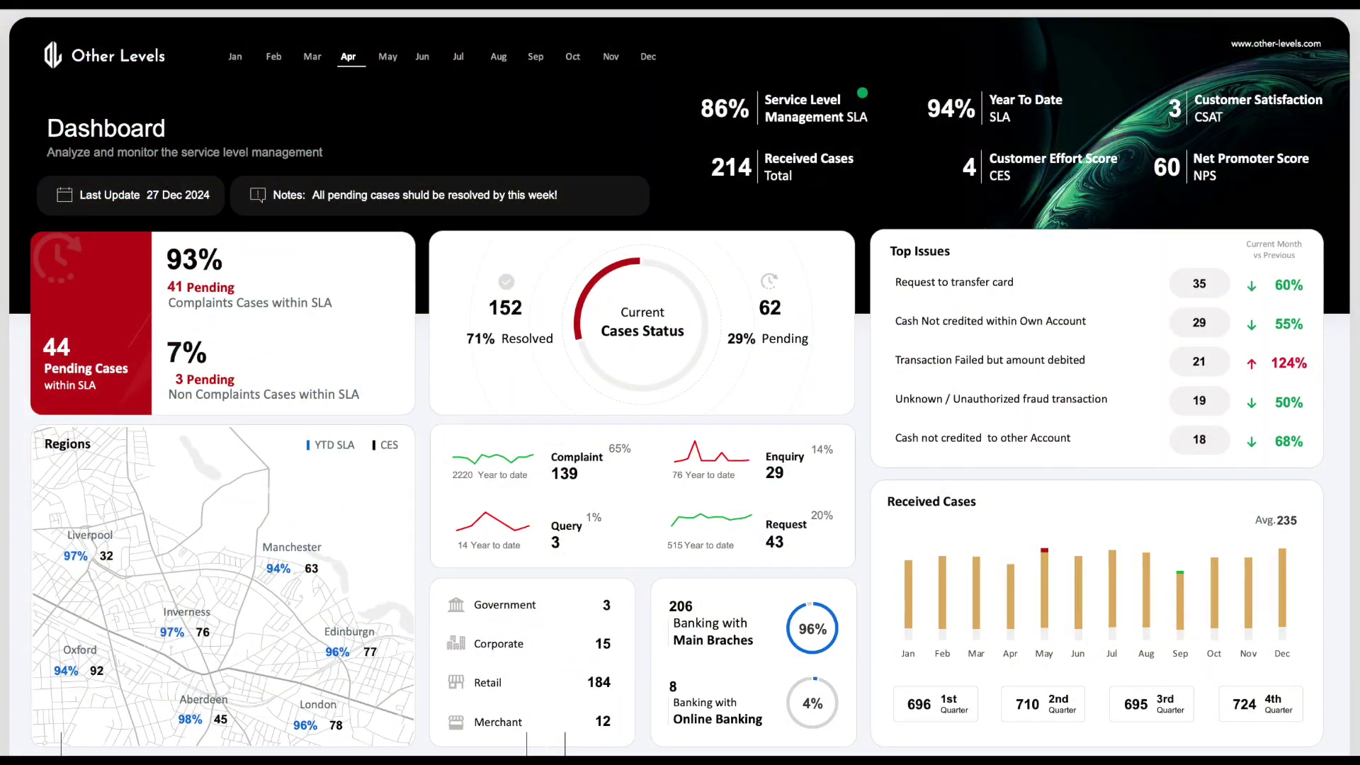
# Cycle the month selector through May, Jun, Jul, Aug, Mar, Feb, Mar and Apr, ending on May.
pyautogui.click(390, 58)
pyautogui.click(434, 60)
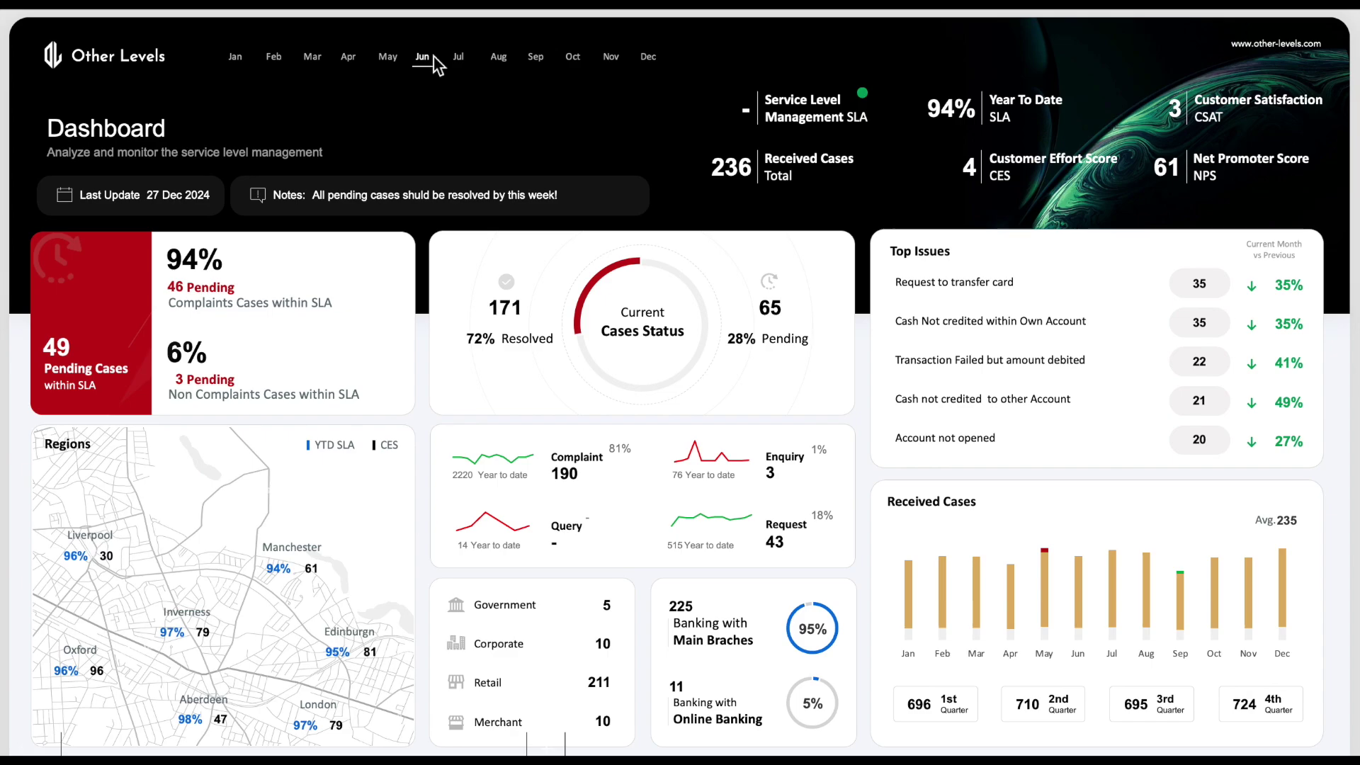
pyautogui.click(461, 64)
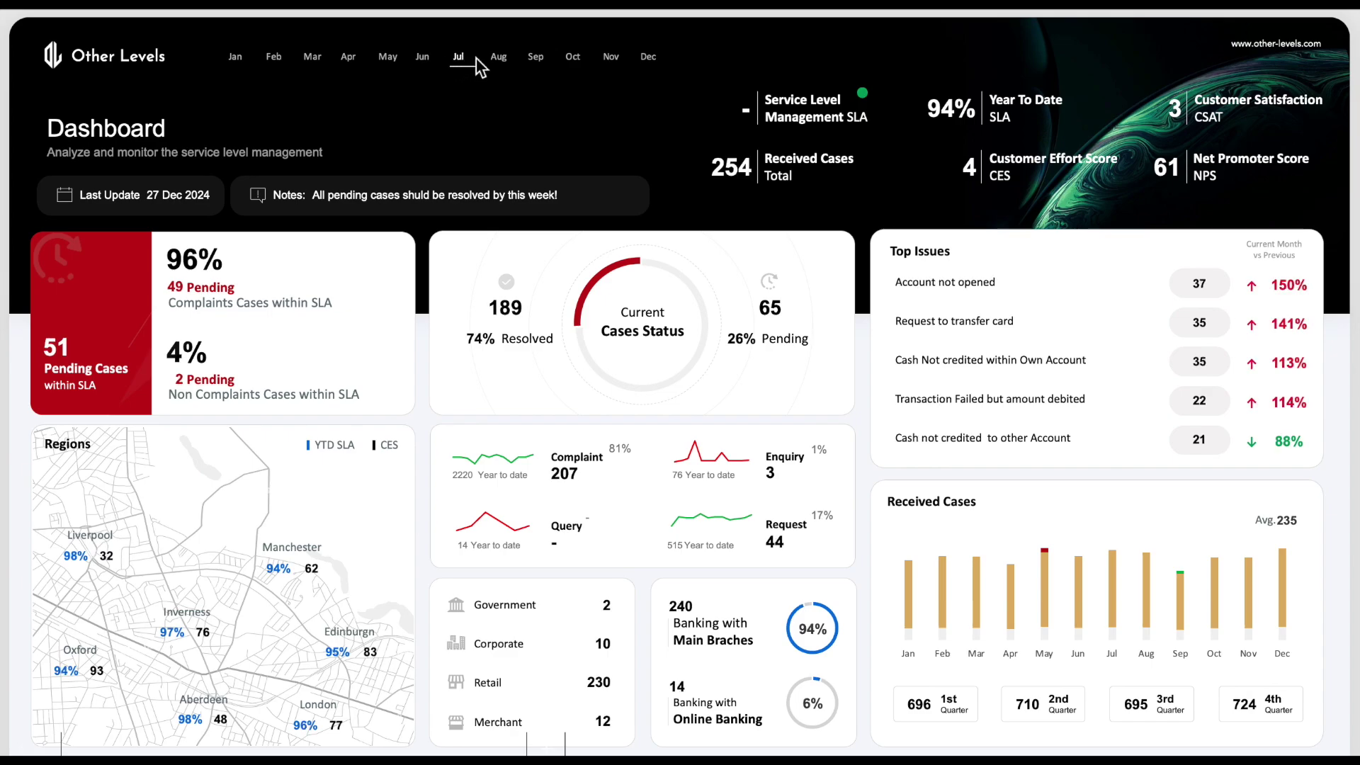
pyautogui.click(497, 59)
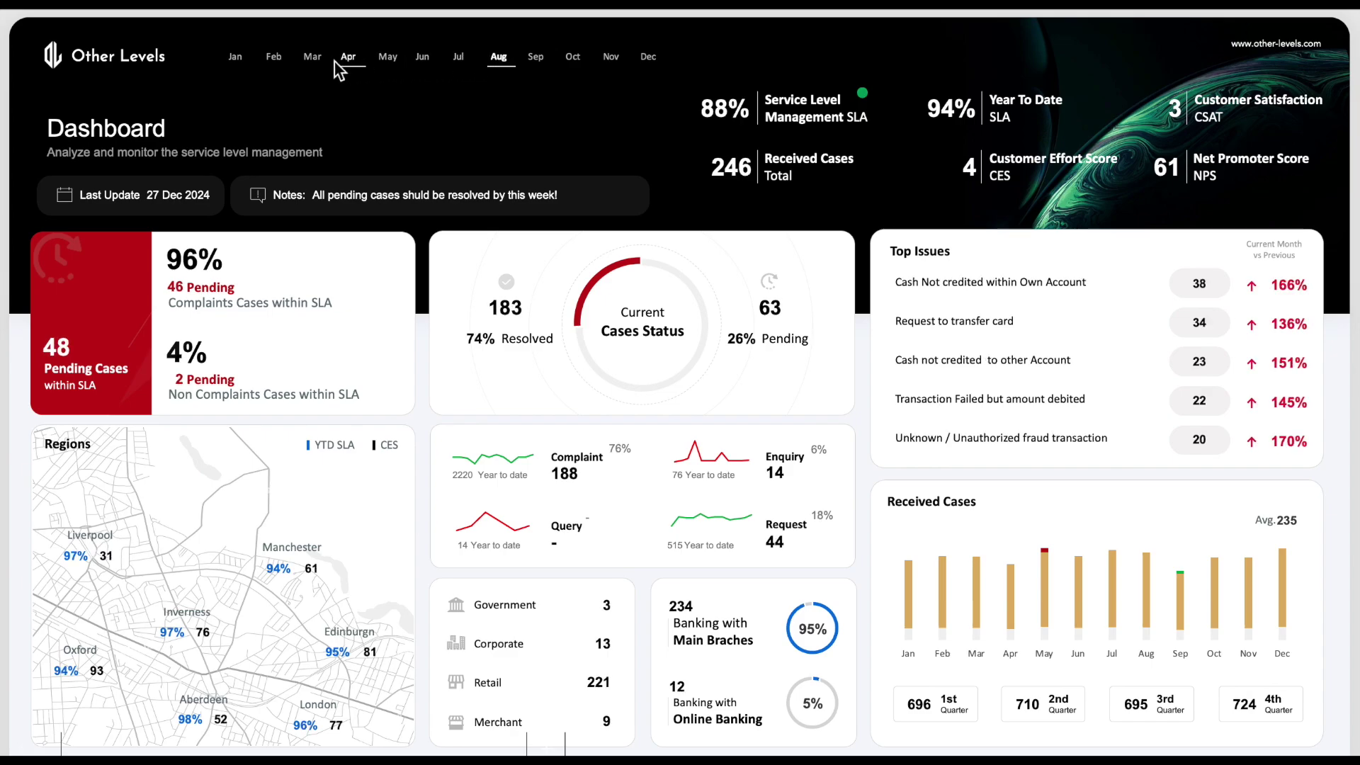
pyautogui.click(313, 65)
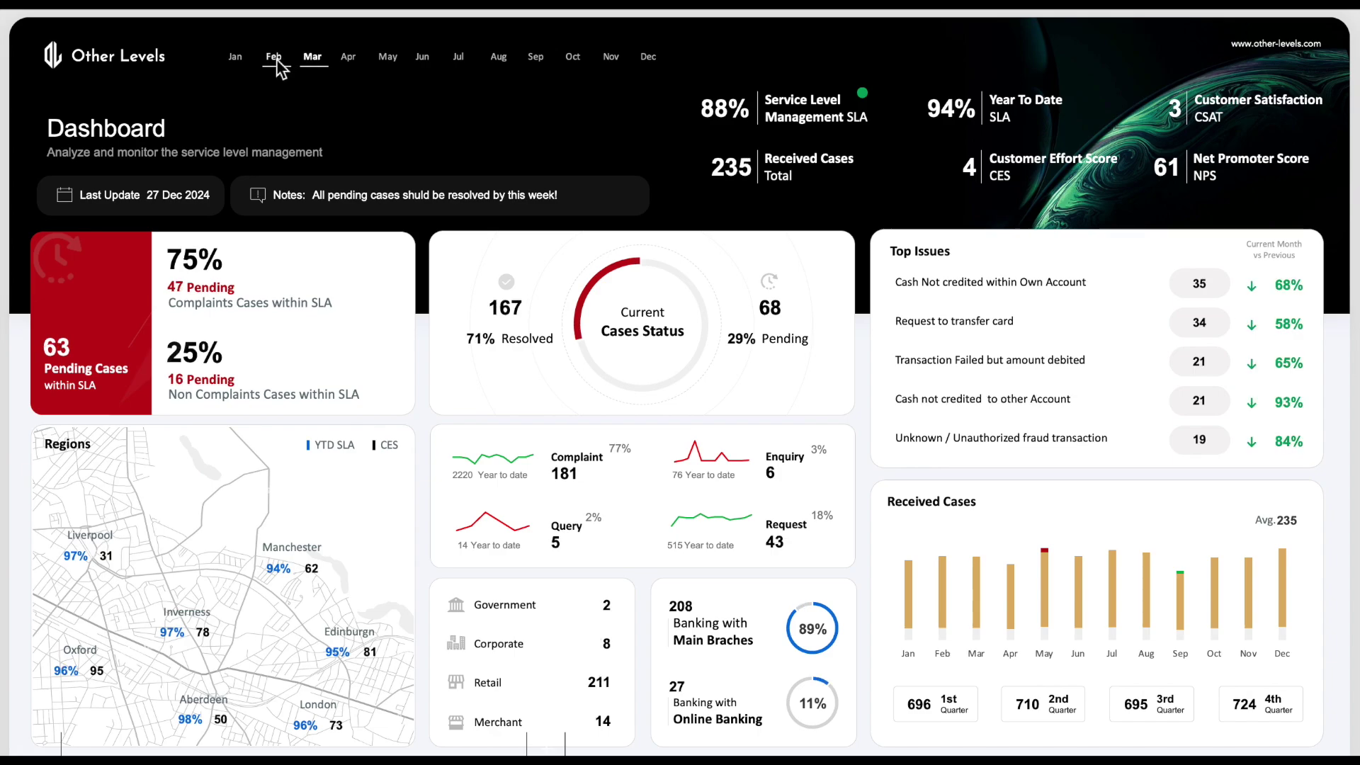
pyautogui.click(276, 59)
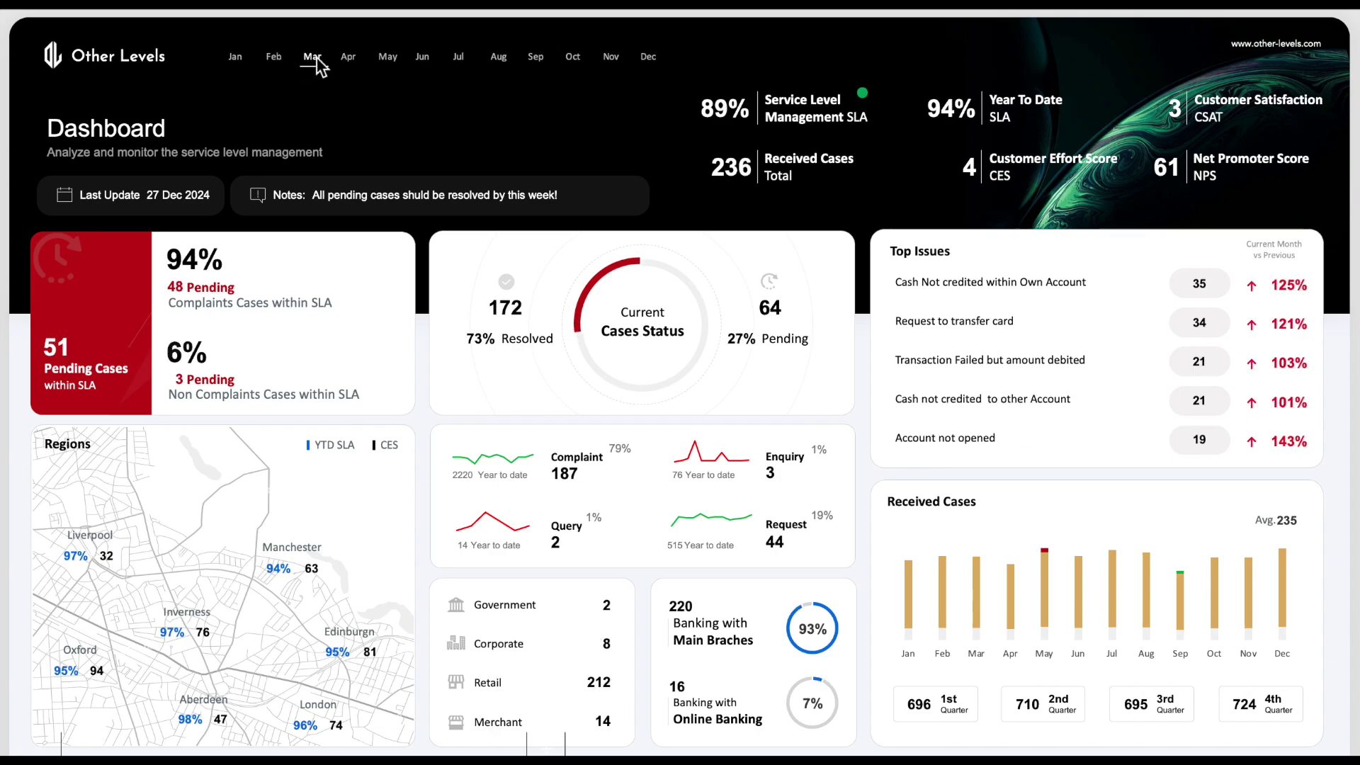
pyautogui.click(312, 60)
pyautogui.click(348, 58)
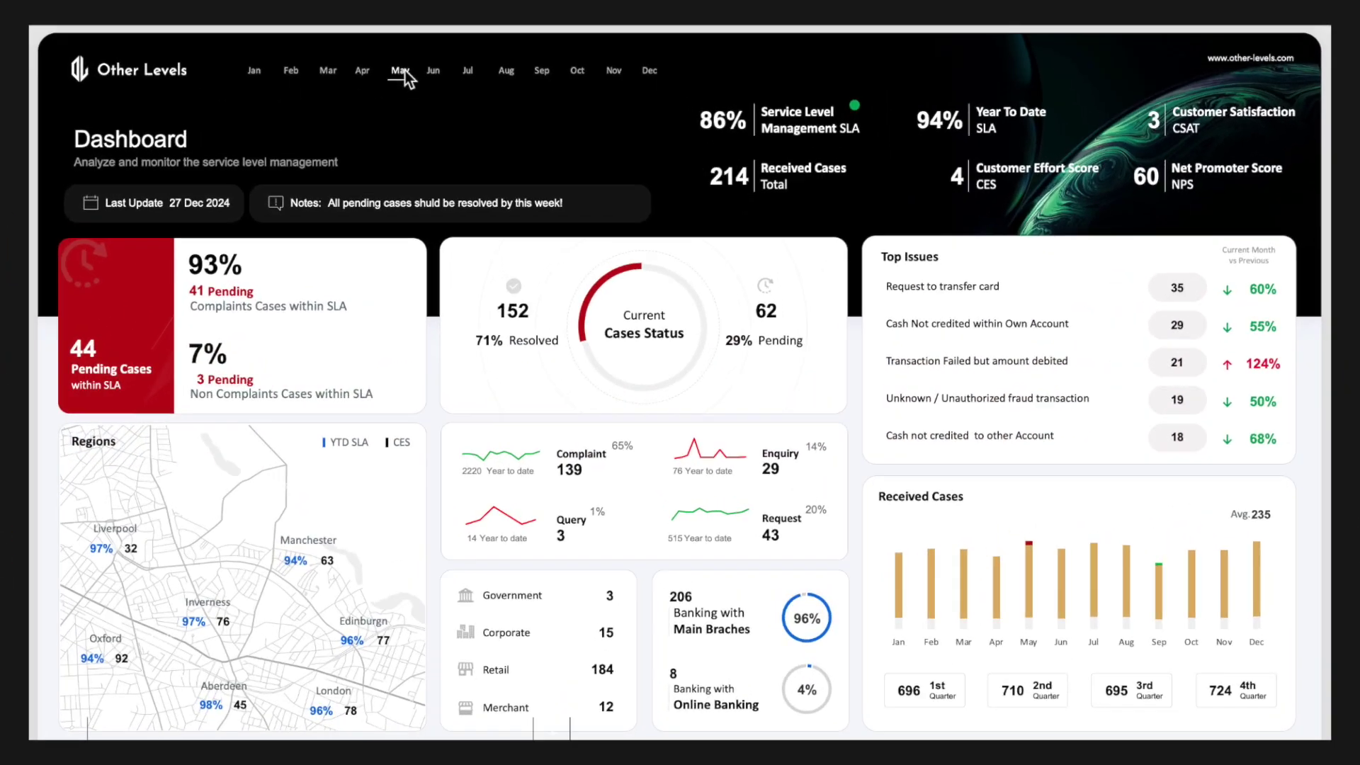
pyautogui.click(474, 154)
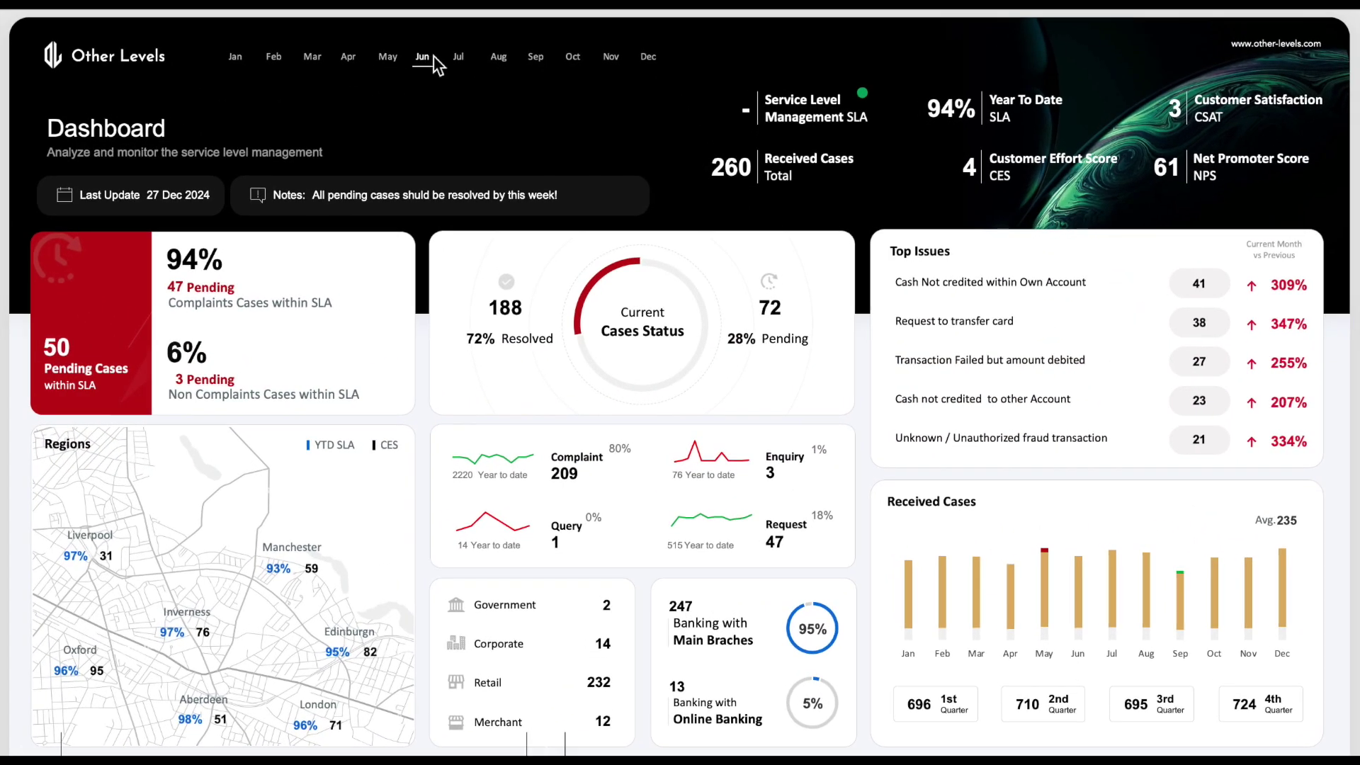